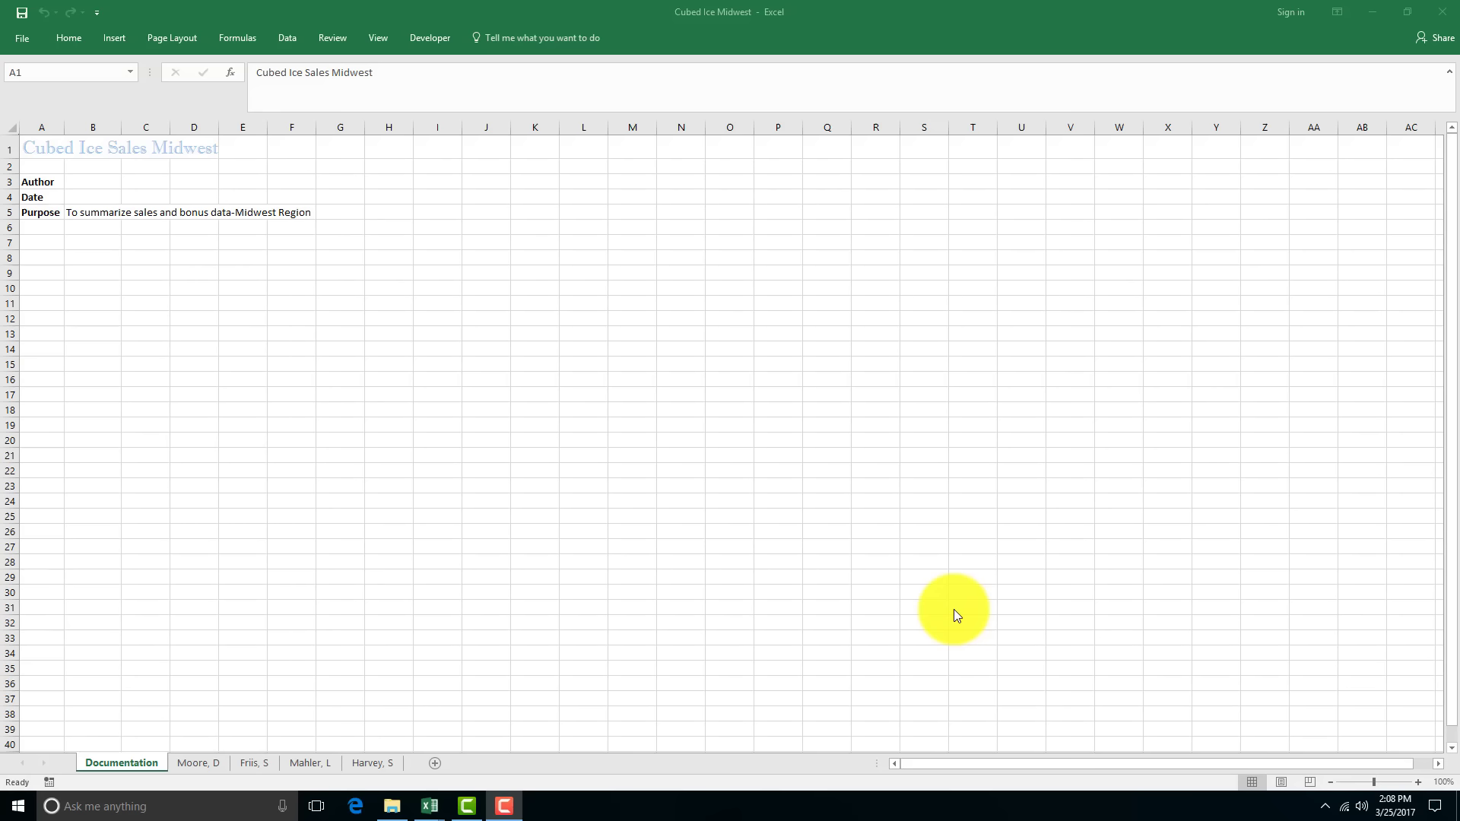
Step: Switch to the Cubed Ice Midwest workbook and group its four salesperson worksheets, leaving out the Documentation sheet
{"action": "left_click", "coordinate": [392, 806]}
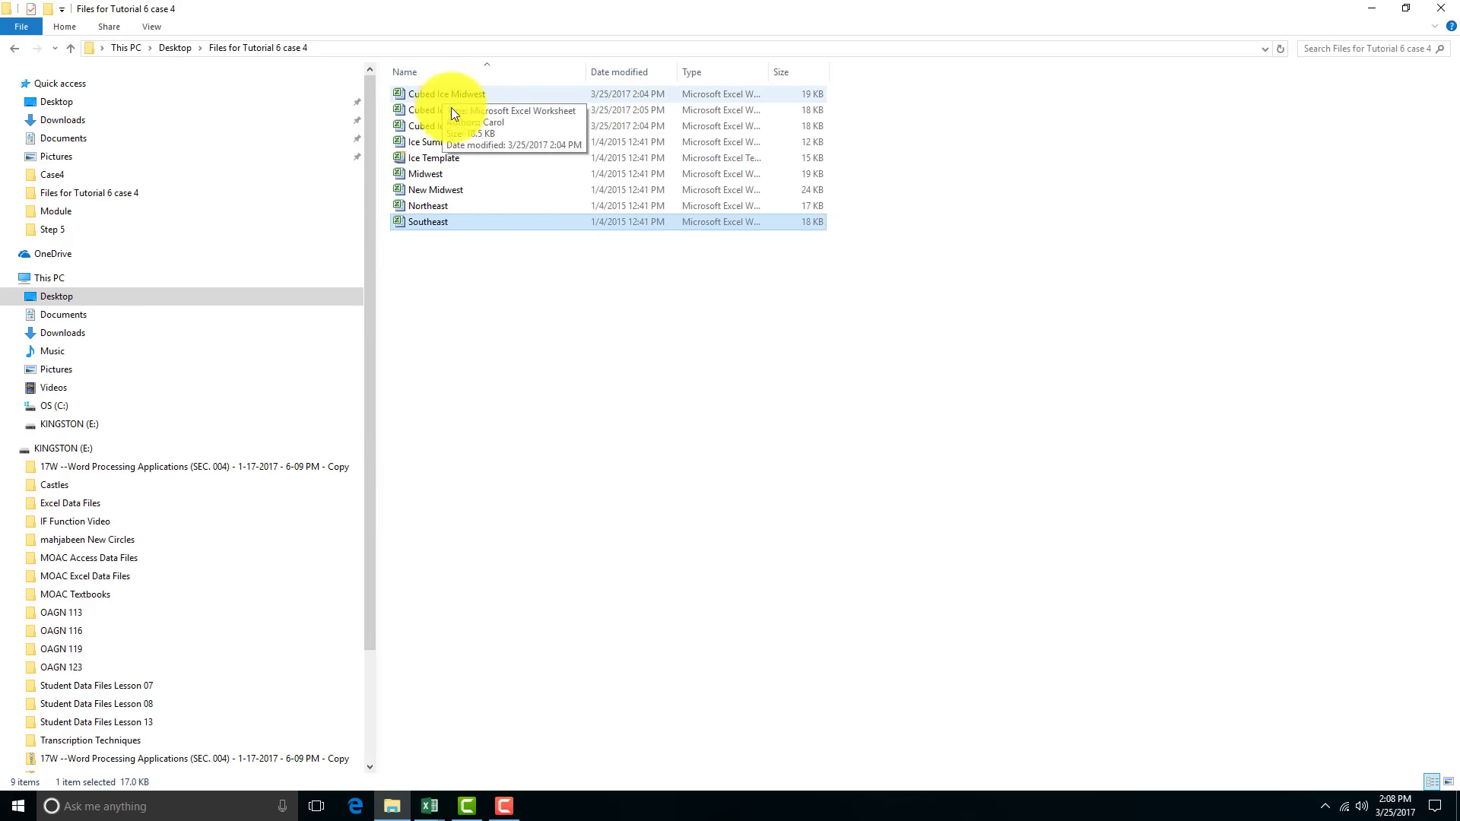
{"action": "mouse_move", "coordinate": [434, 813]}
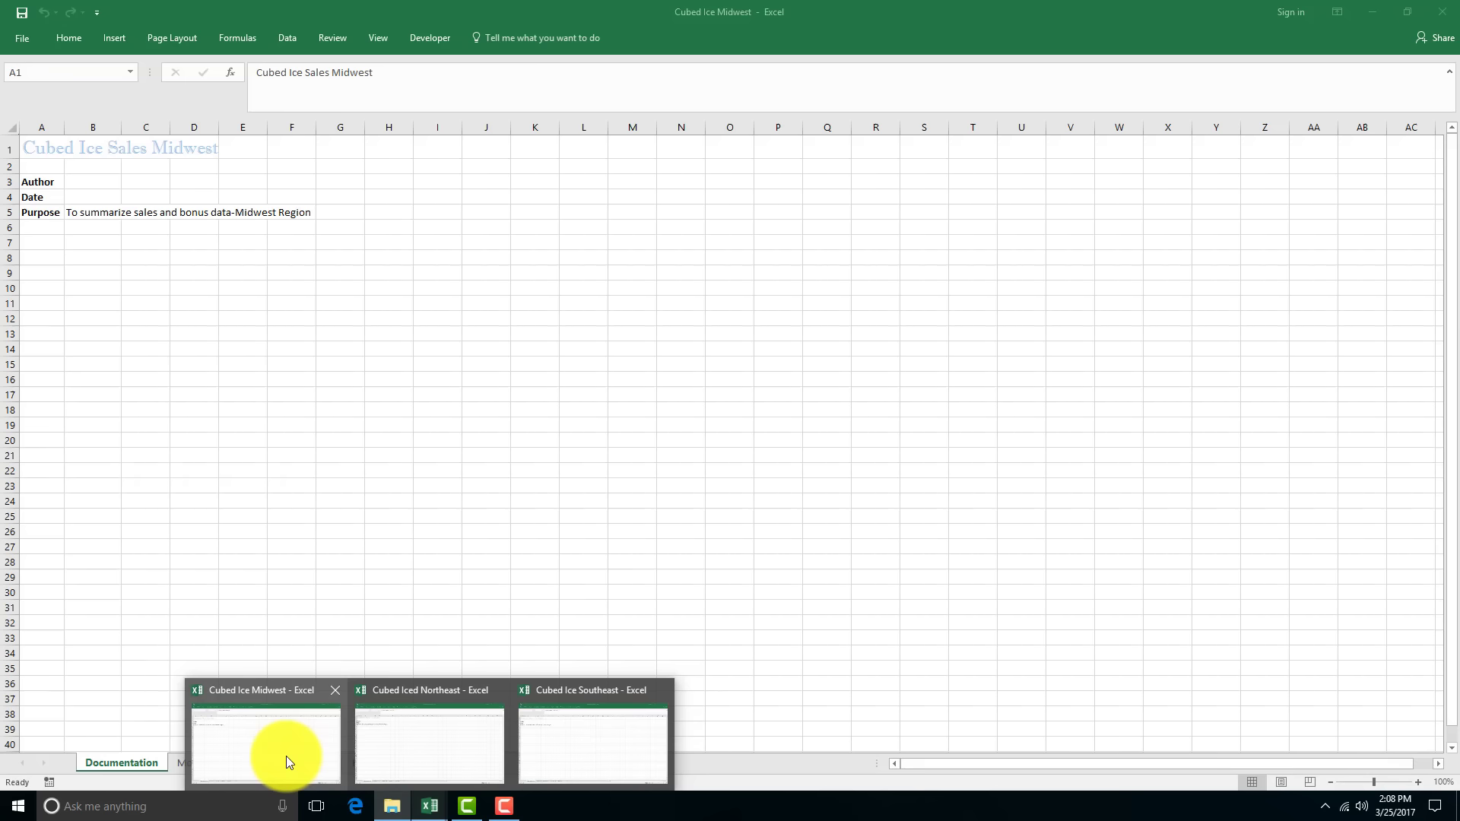
{"action": "left_click", "coordinate": [286, 756]}
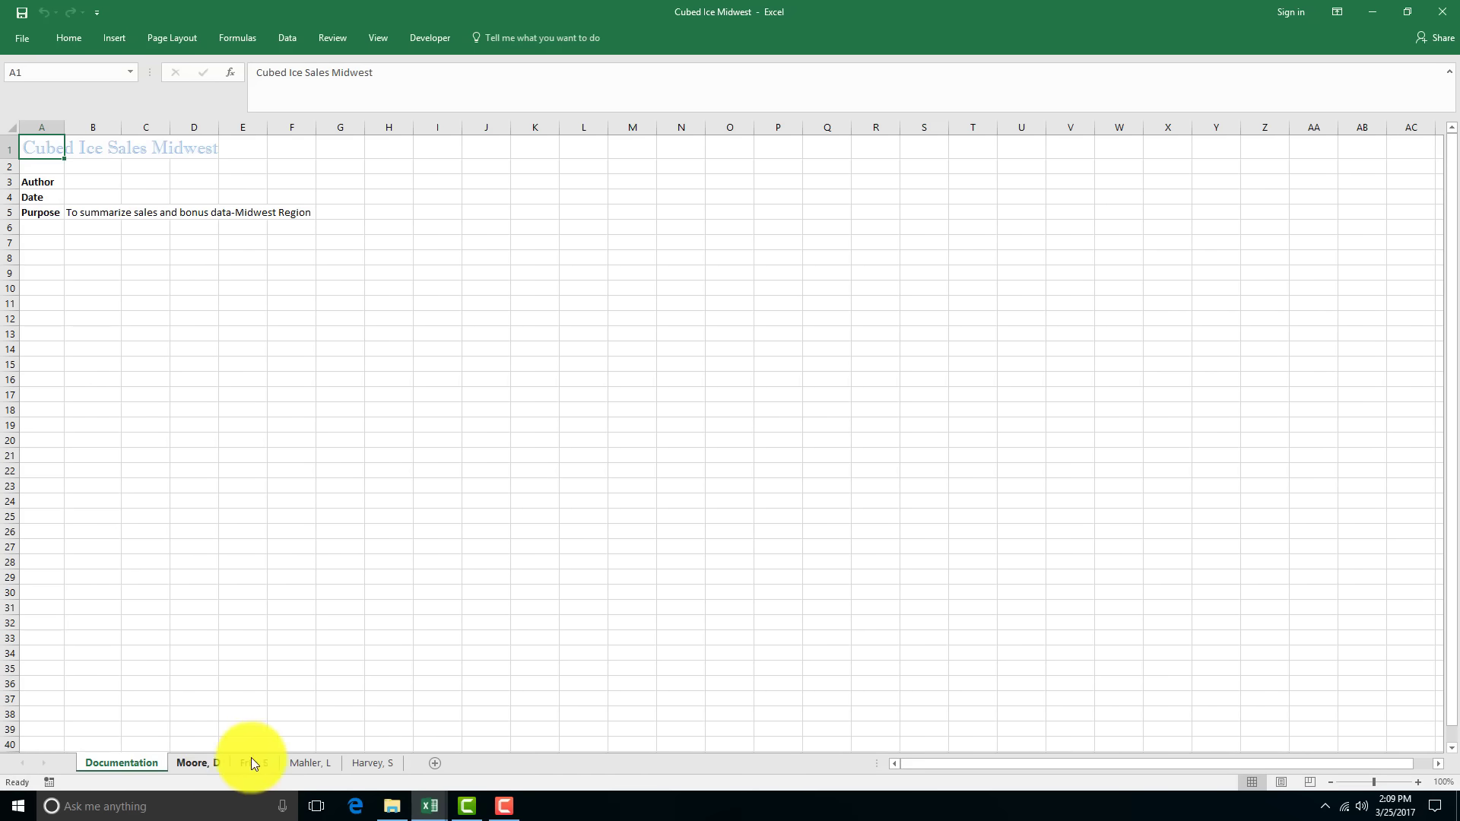
{"action": "left_click", "coordinate": [208, 764]}
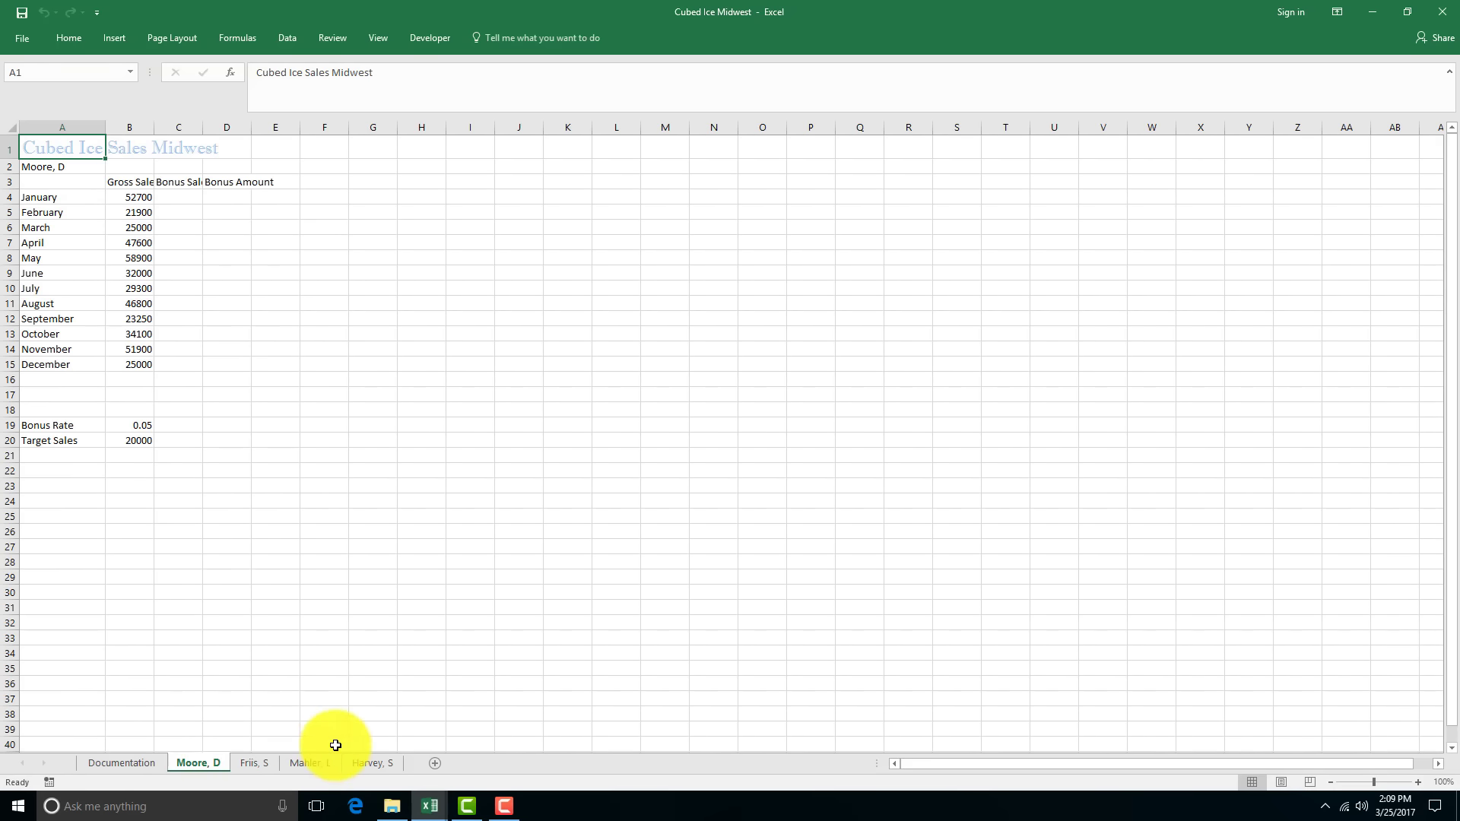
{"action": "left_click", "coordinate": [375, 765], "text": "shift"}
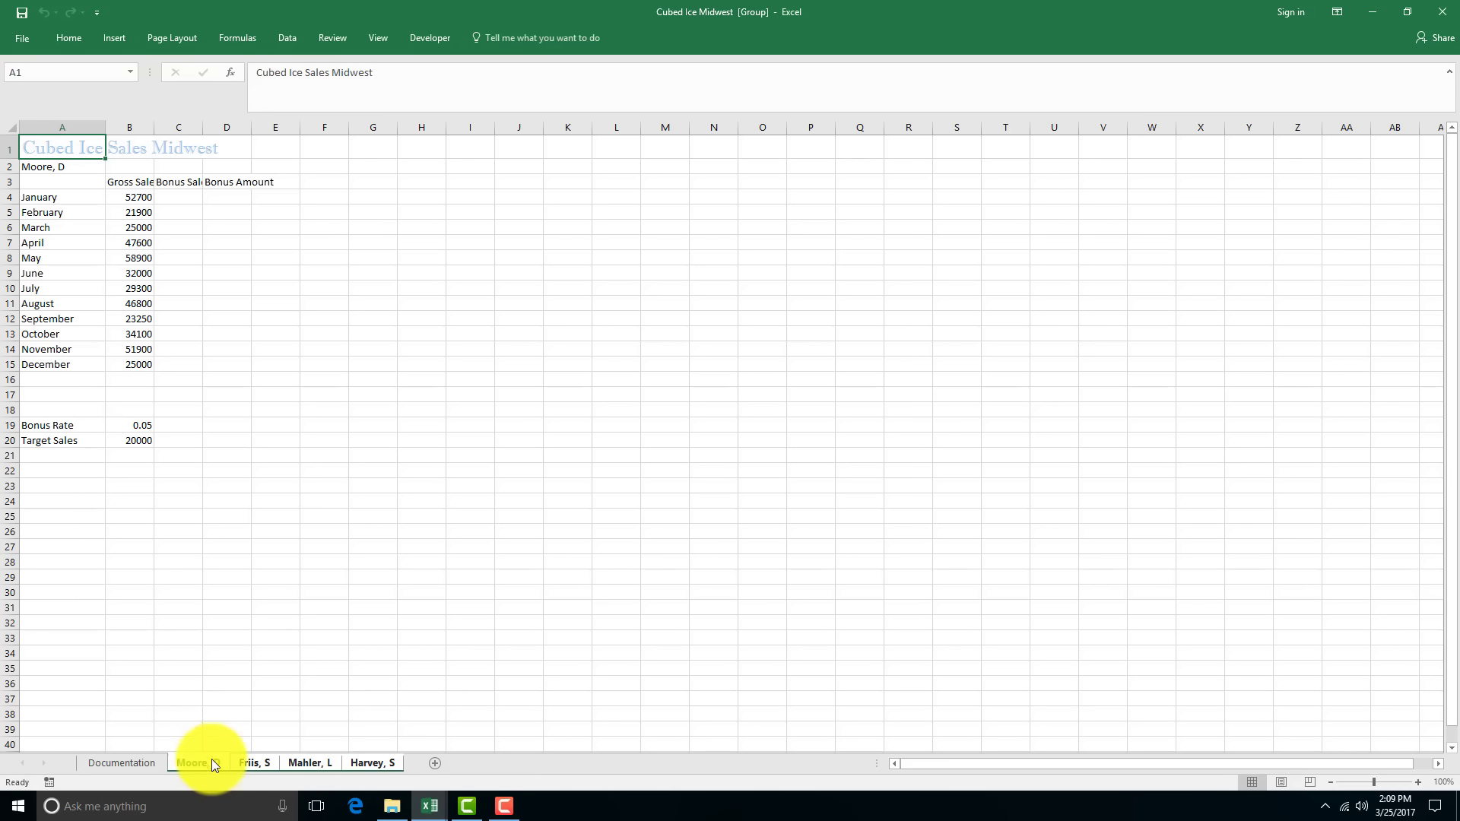
Step: Start an IF function in the January Bonus Sales cell C4 with the logical test B4-$B$20>0
{"action": "left_click", "coordinate": [166, 196]}
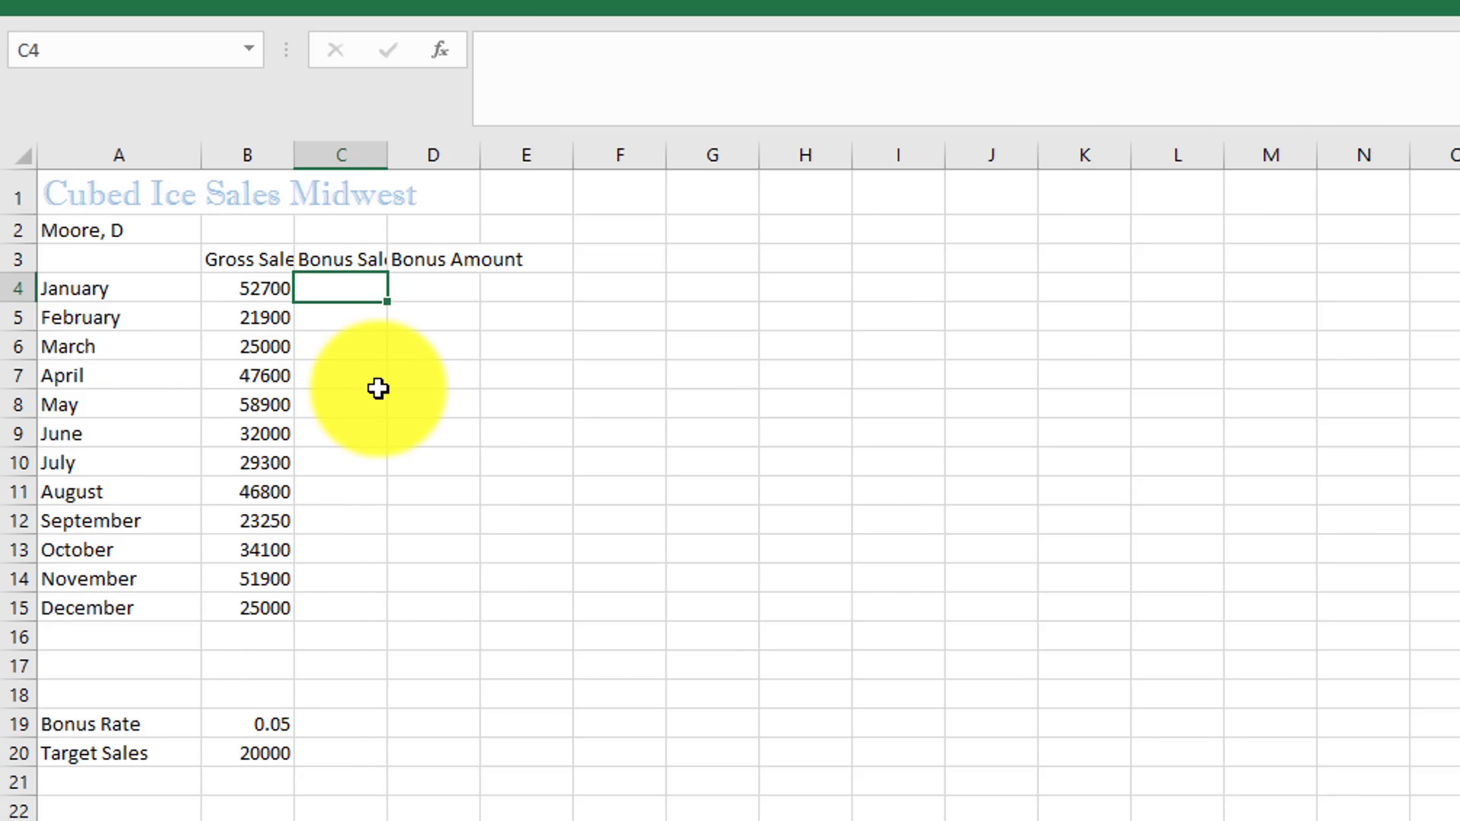
{"action": "type", "text": "=I"}
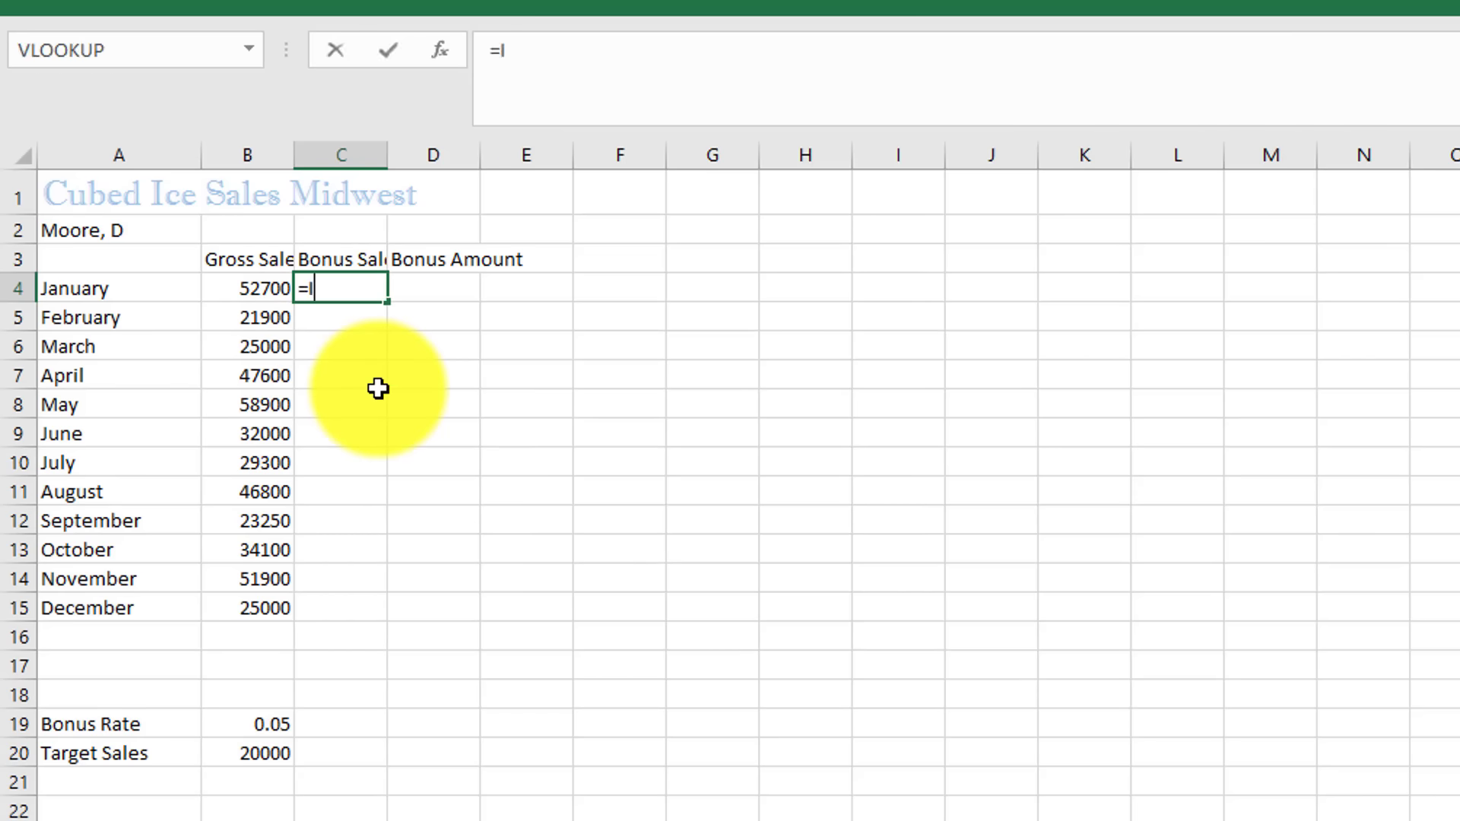
{"action": "type", "text": "f("}
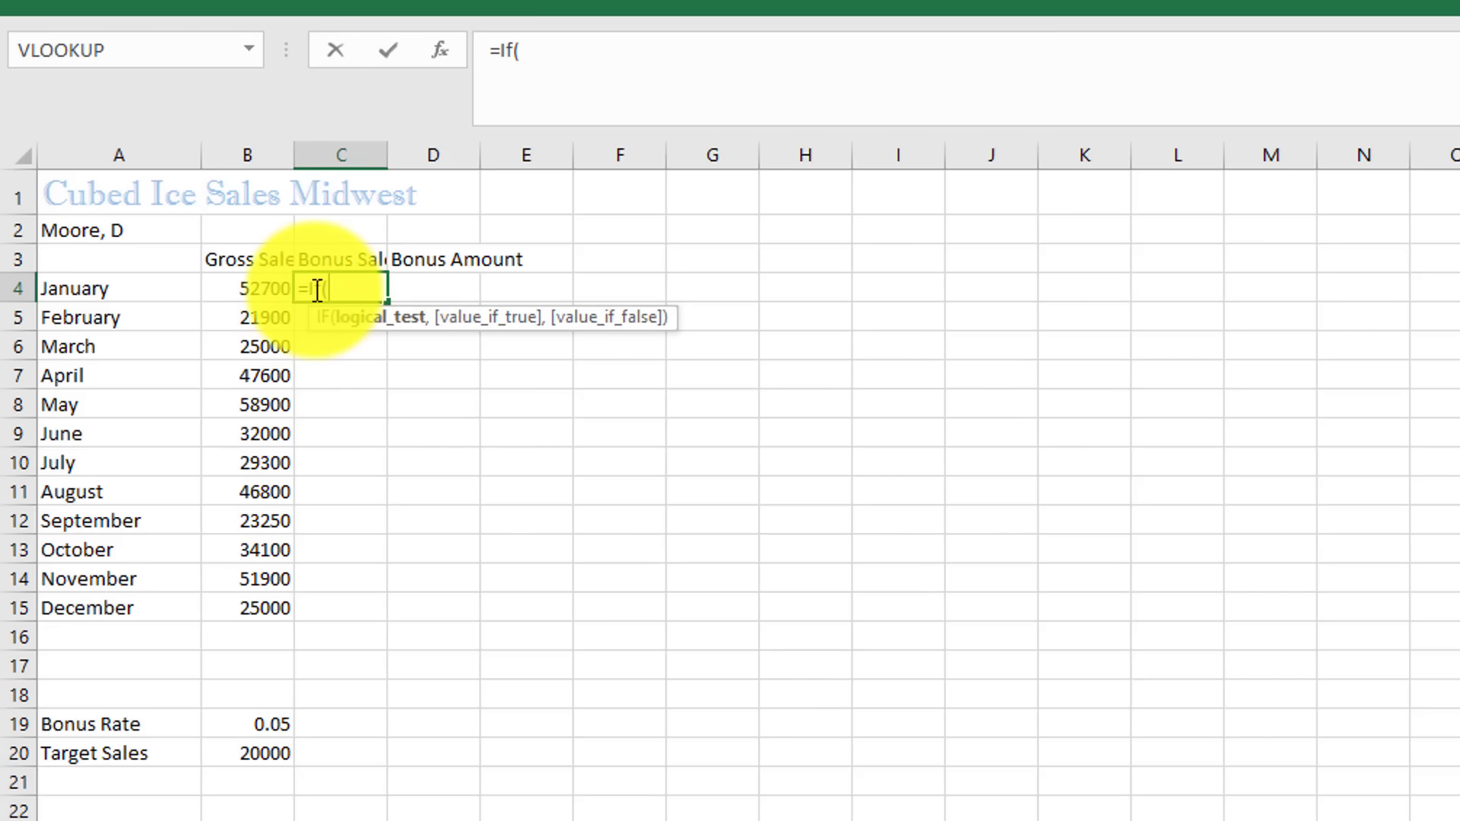
{"action": "left_click", "coordinate": [444, 57]}
{"action": "left_click_drag", "start_coordinate": [1318, 493], "coordinate": [912, 261]}
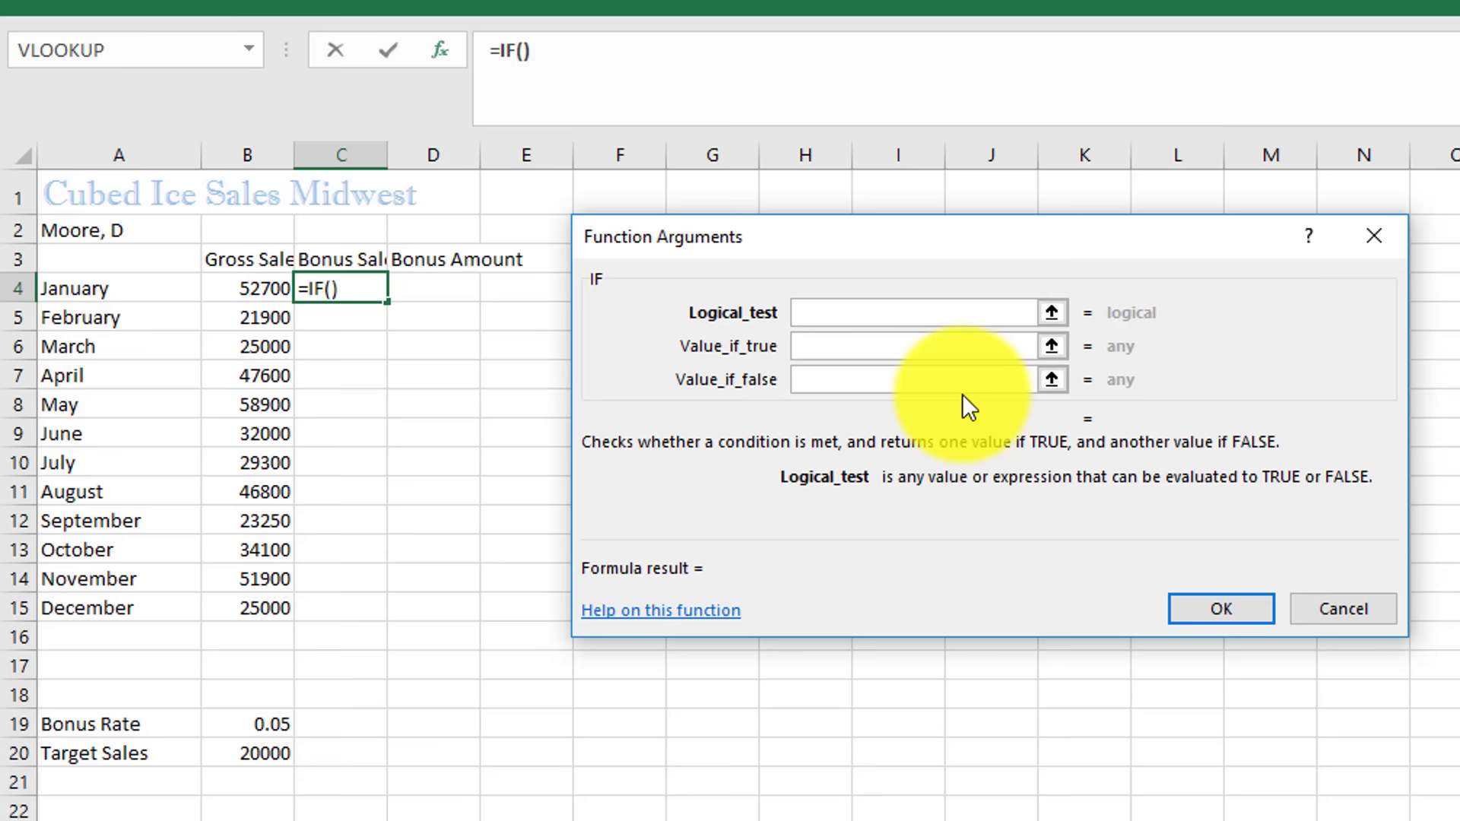
{"action": "left_click", "coordinate": [253, 285]}
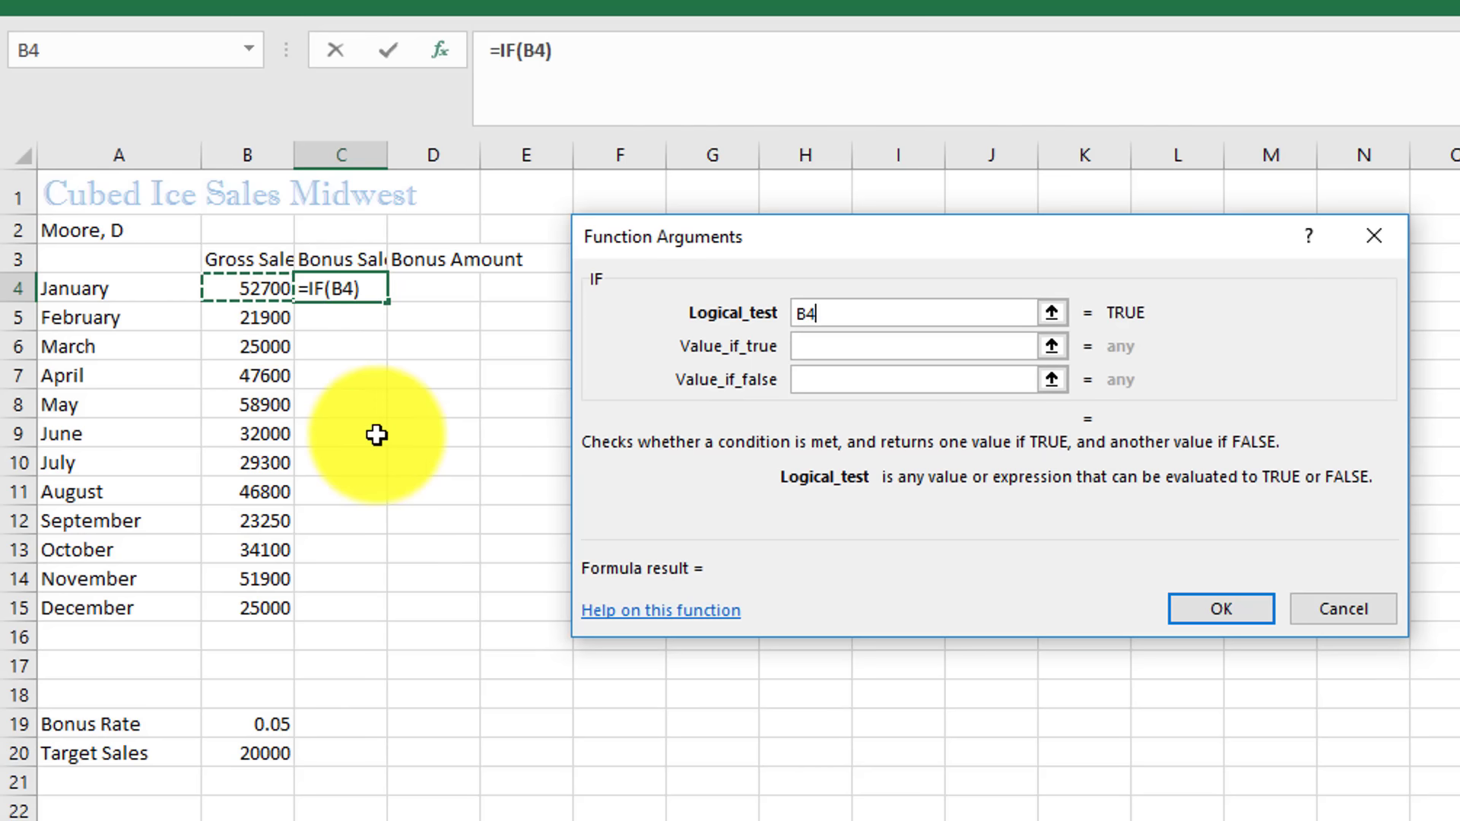
{"action": "type", "text": "-"}
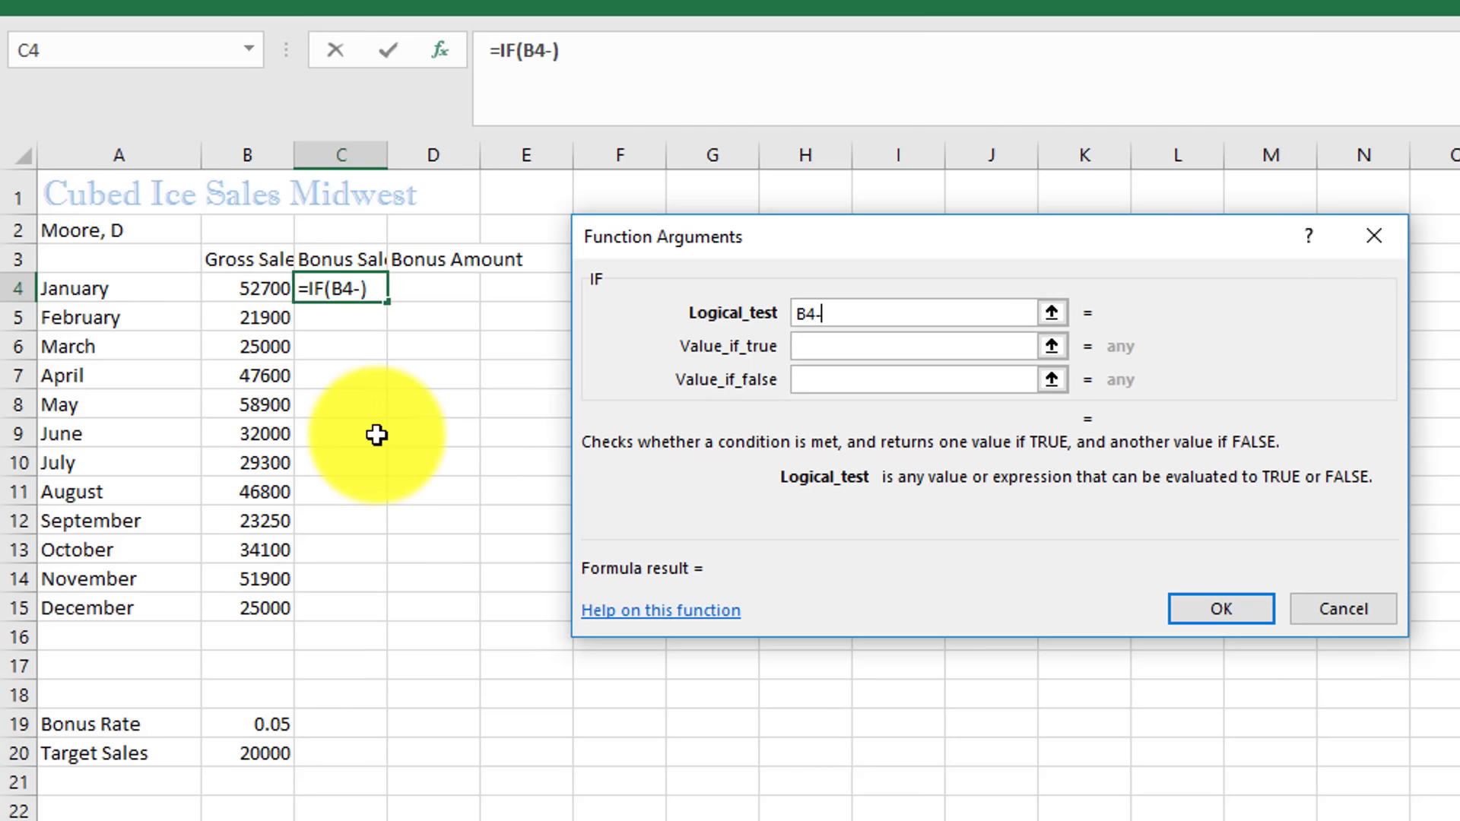
{"action": "left_click", "coordinate": [250, 757]}
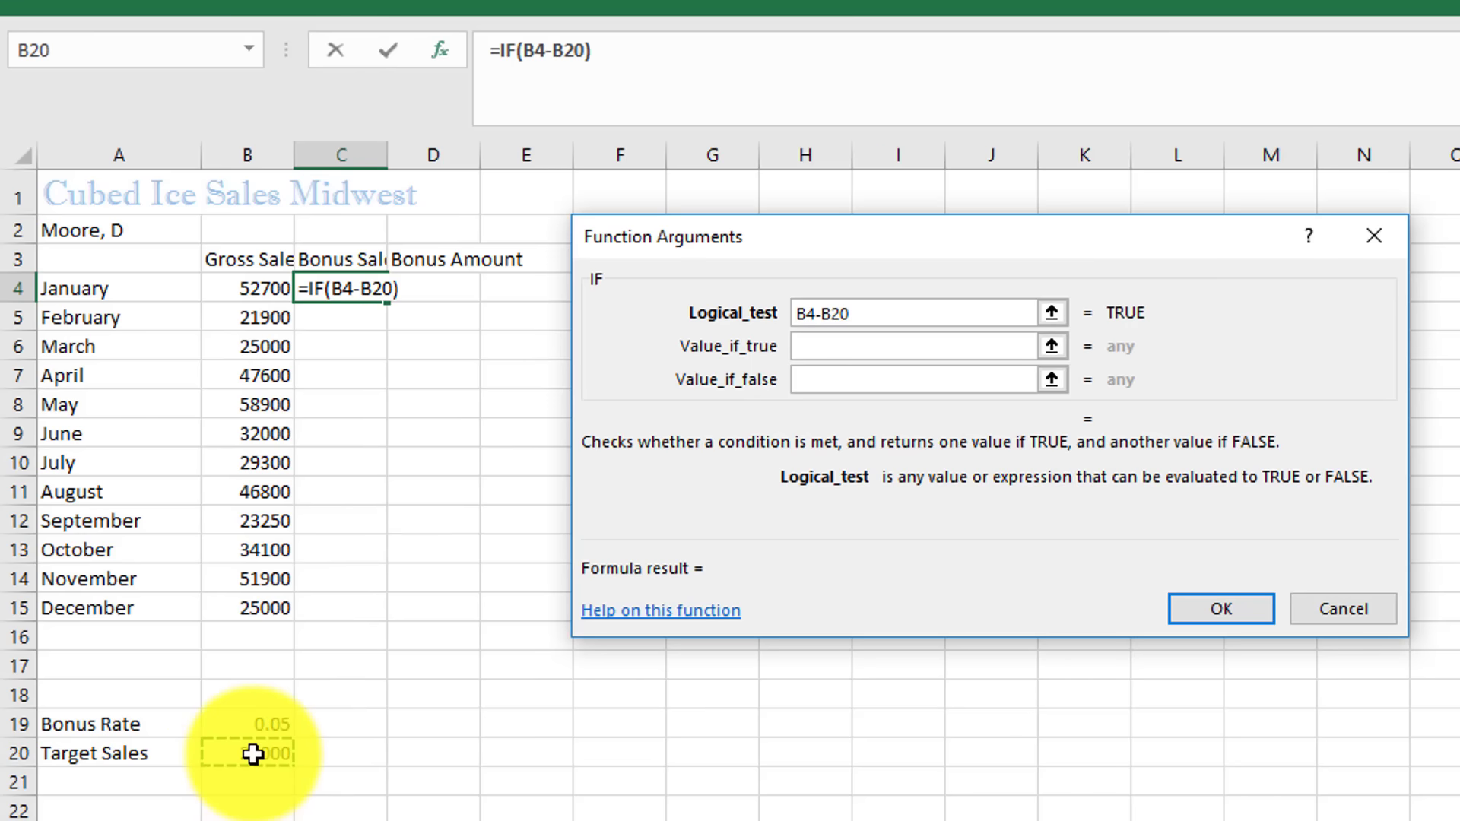
{"action": "key", "text": "F4"}
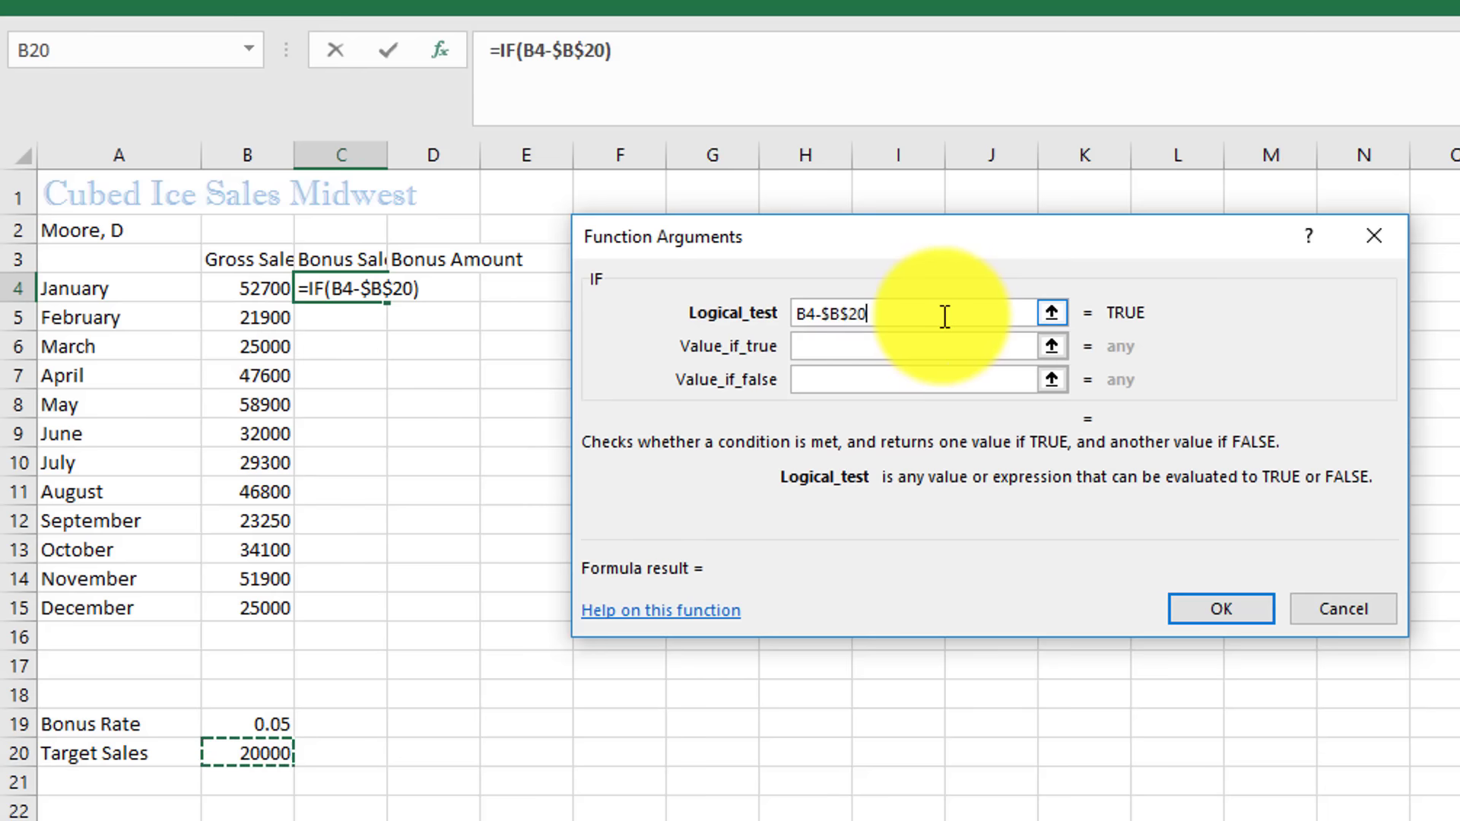
{"action": "type", "text": ">"}
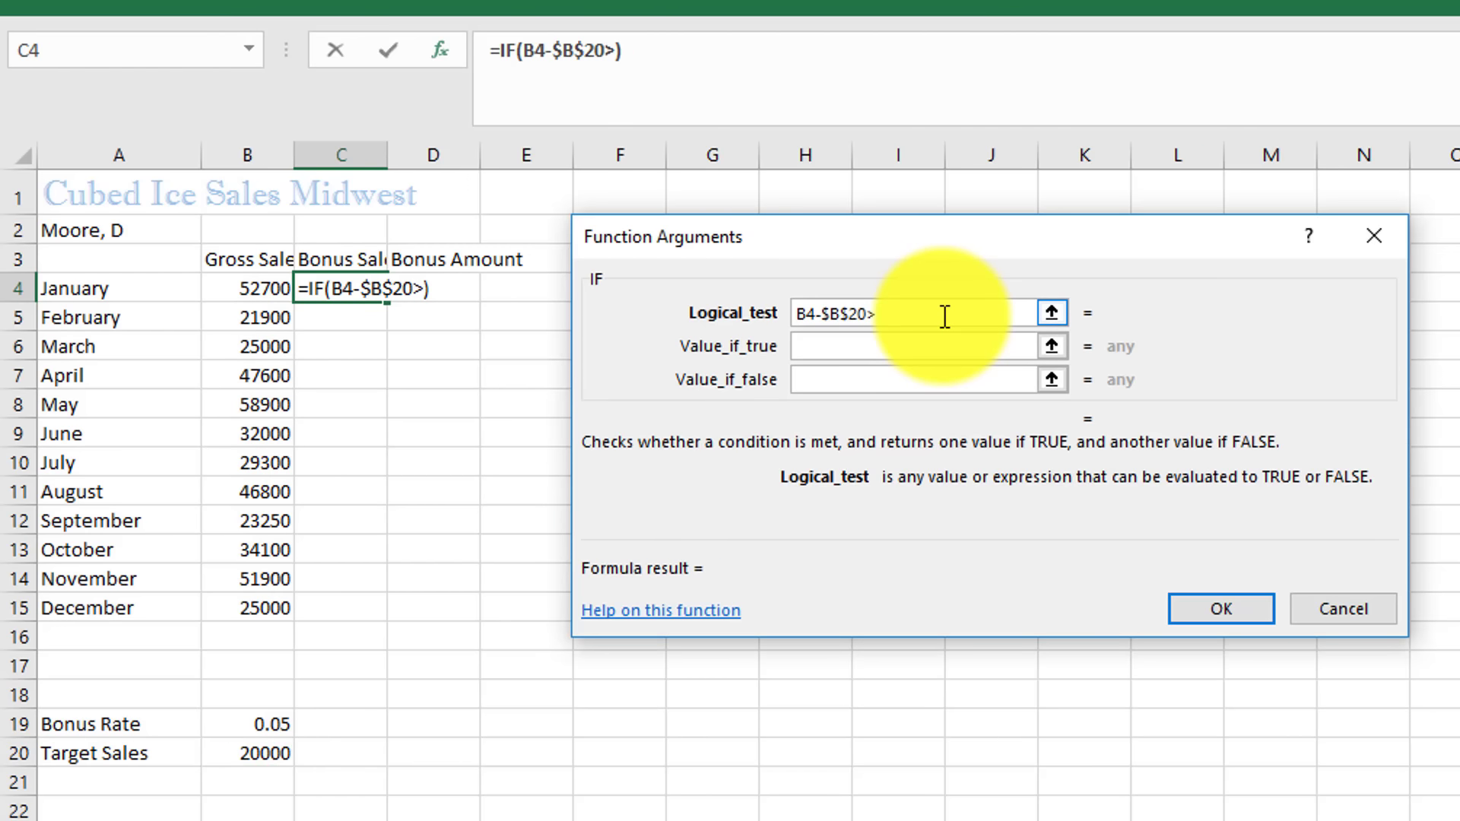
{"action": "type", "text": "0"}
Step: Set the IF function's value if true to B4-$B$20 and its value if false to 0
{"action": "left_click", "coordinate": [842, 346]}
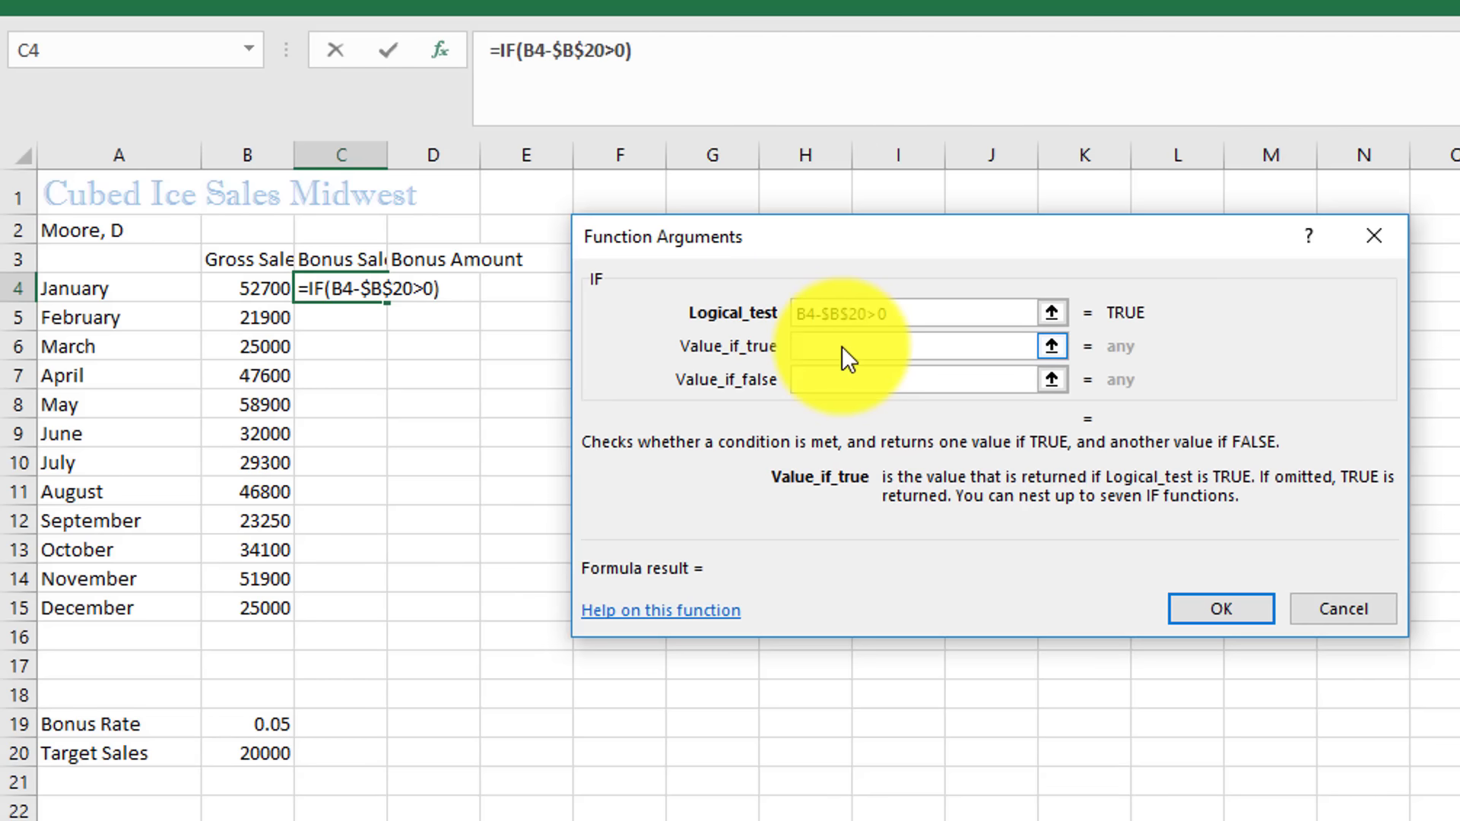
{"action": "left_click", "coordinate": [231, 289]}
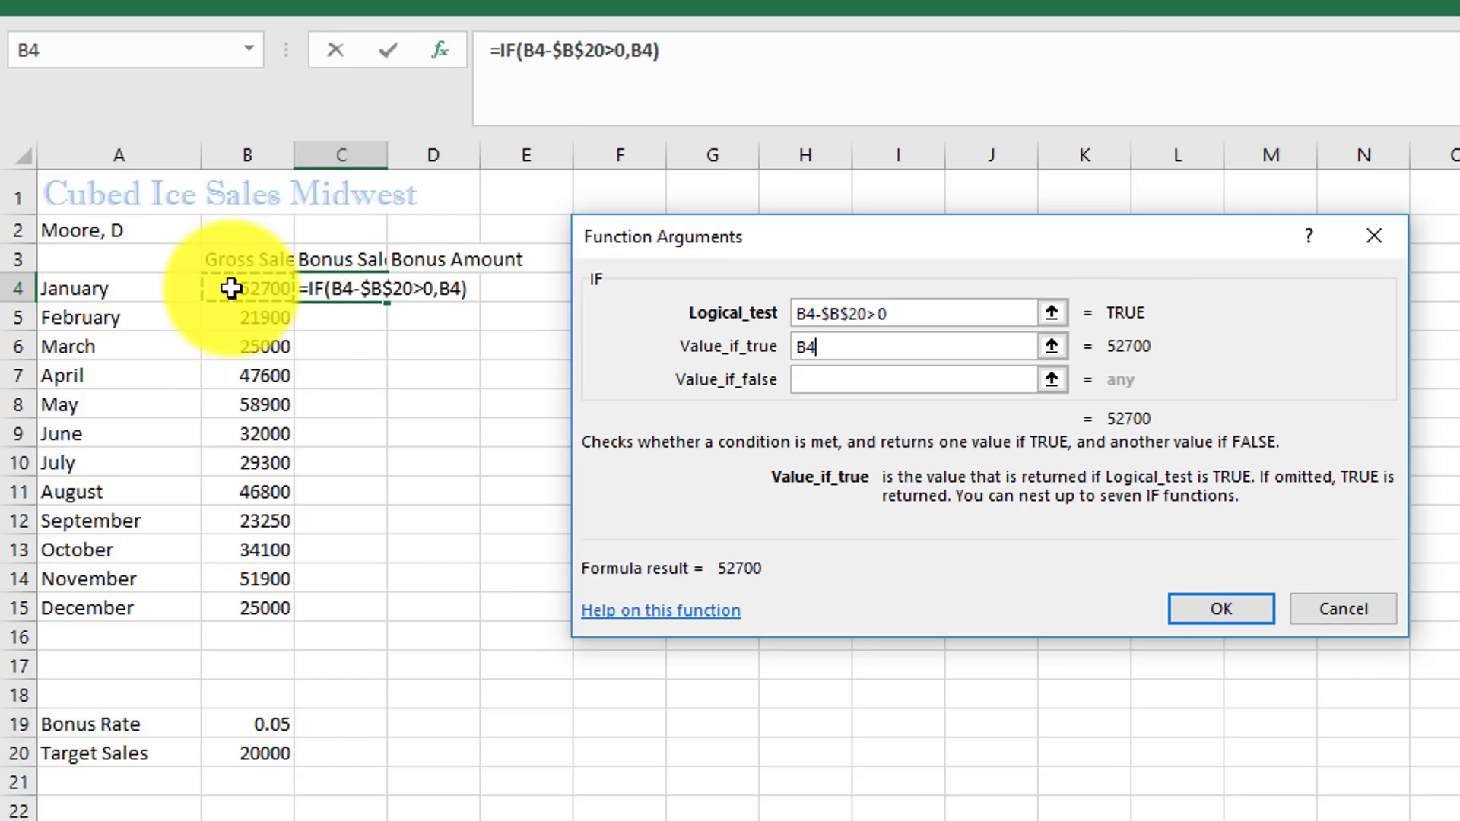
{"action": "type", "text": "-"}
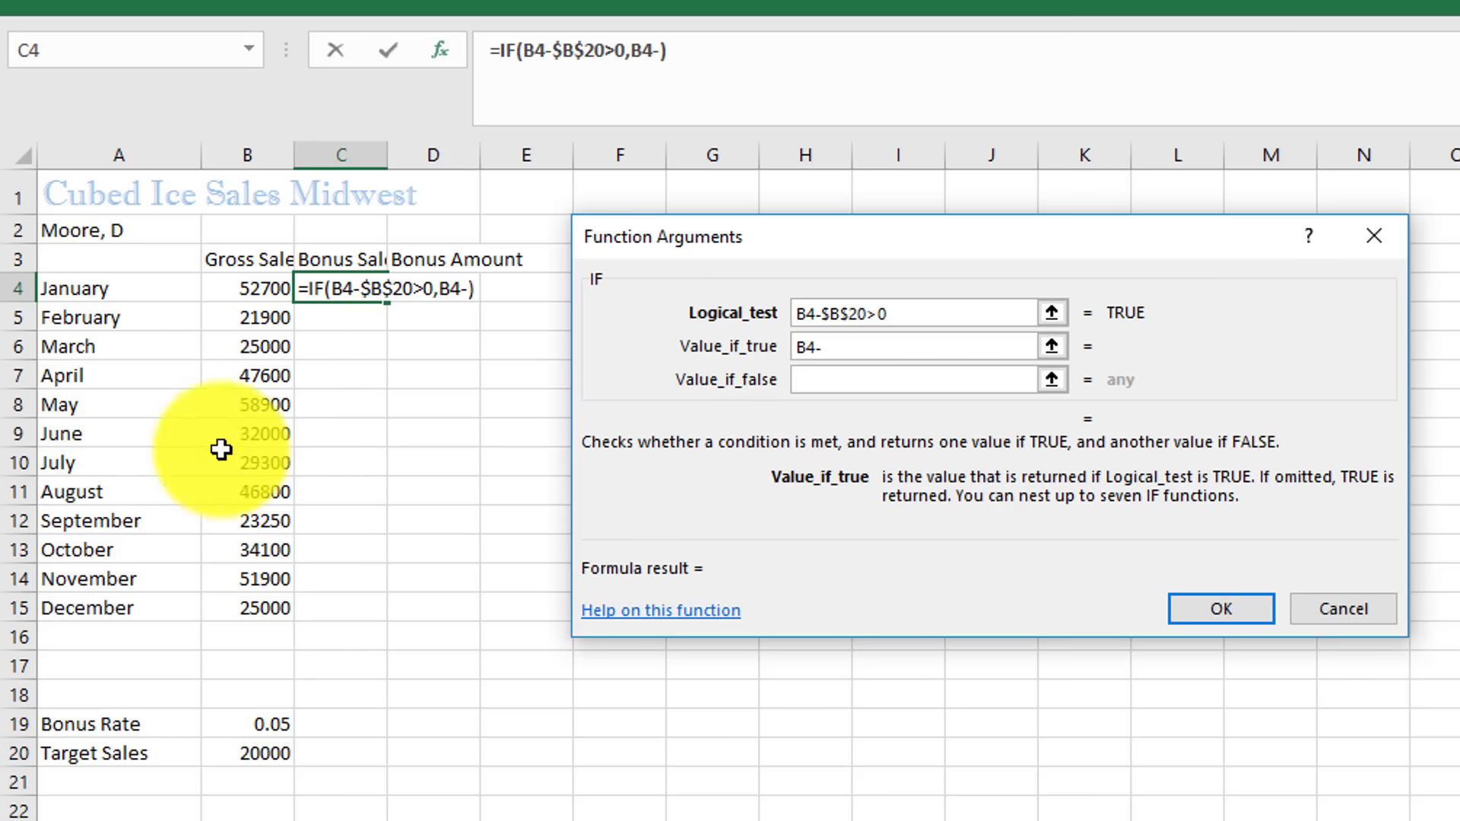
{"action": "left_click", "coordinate": [251, 754]}
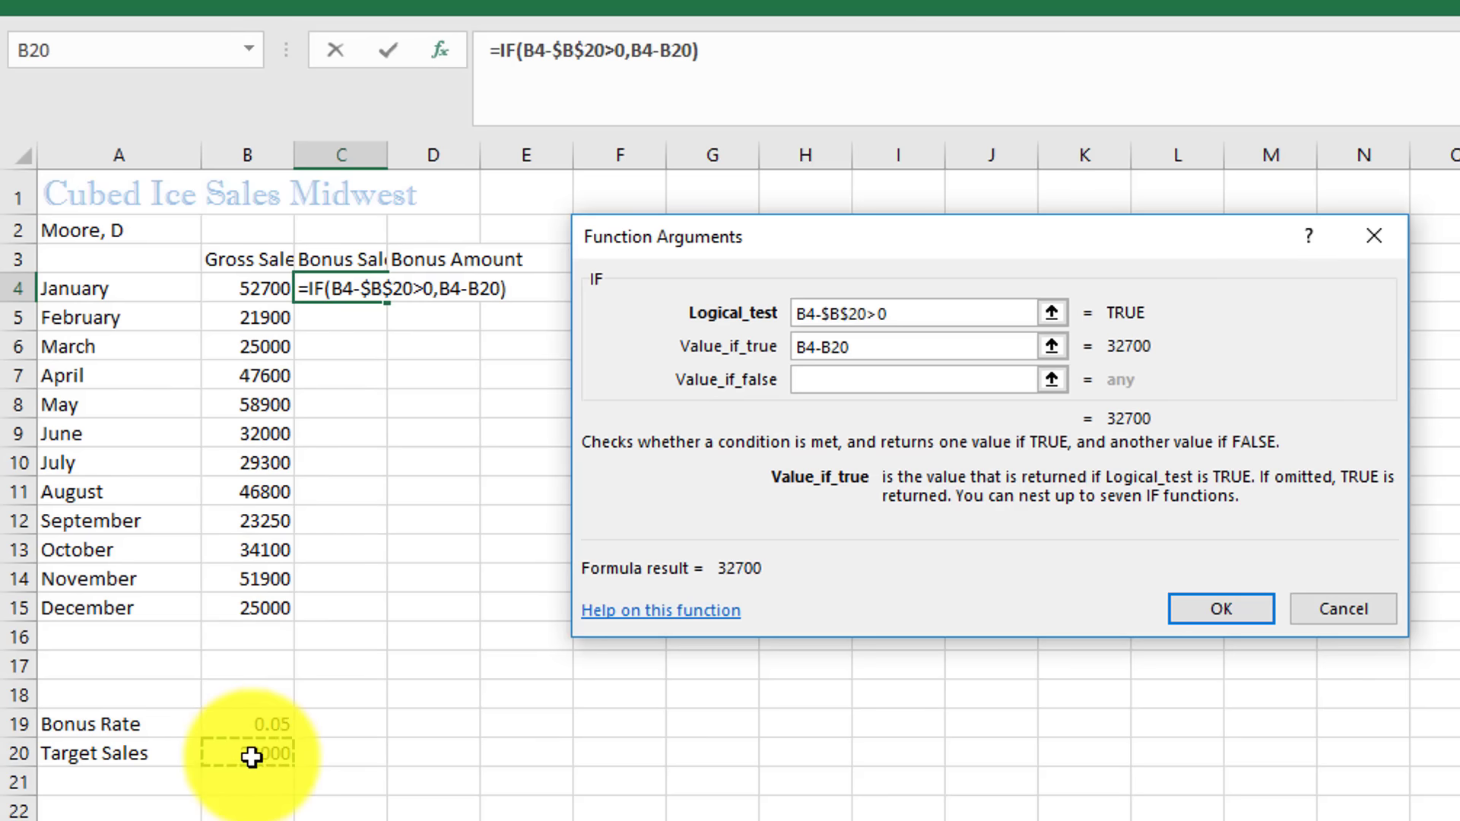
{"action": "key", "text": "F4"}
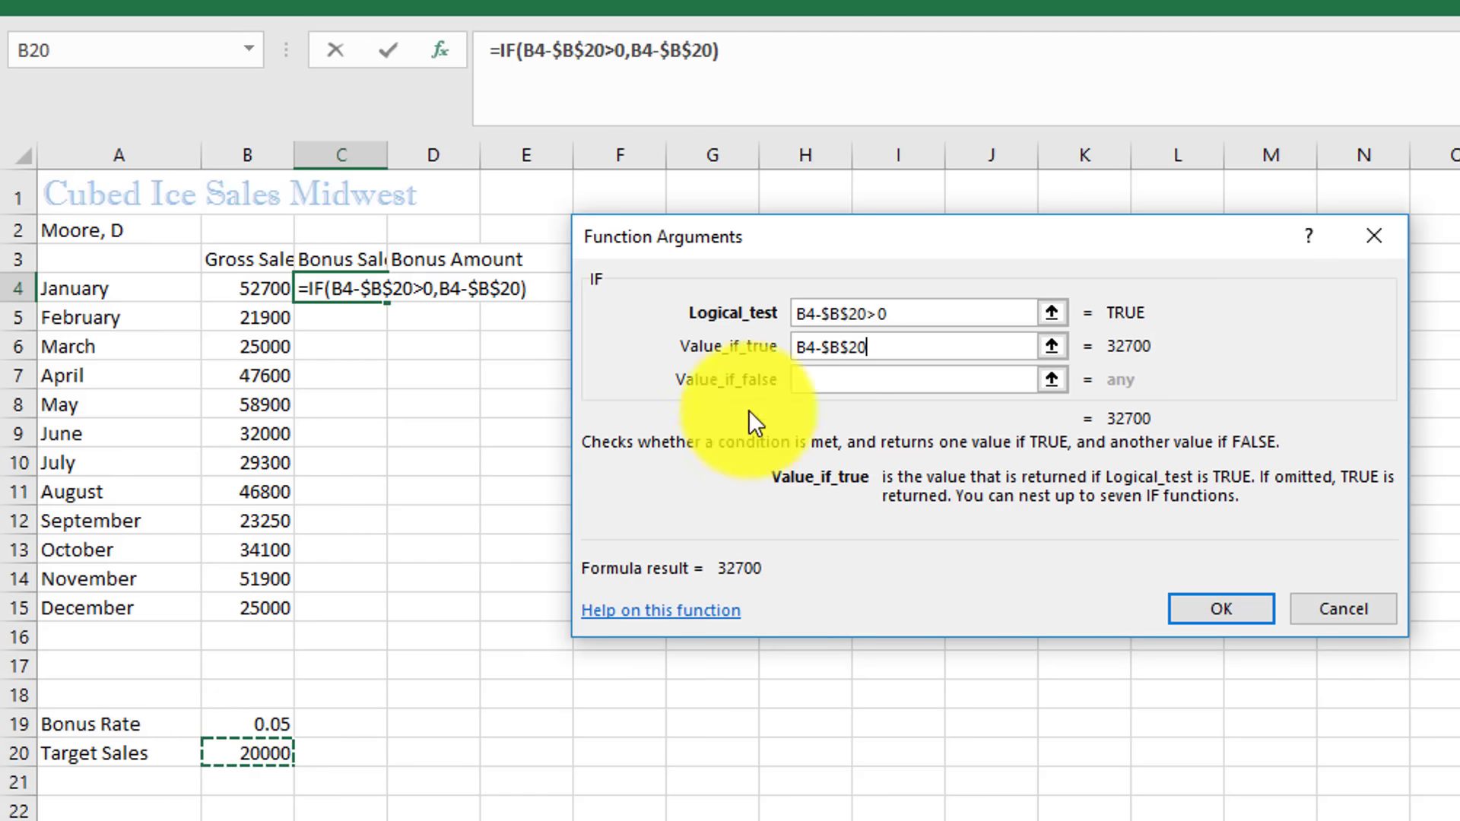
{"action": "left_click", "coordinate": [825, 382]}
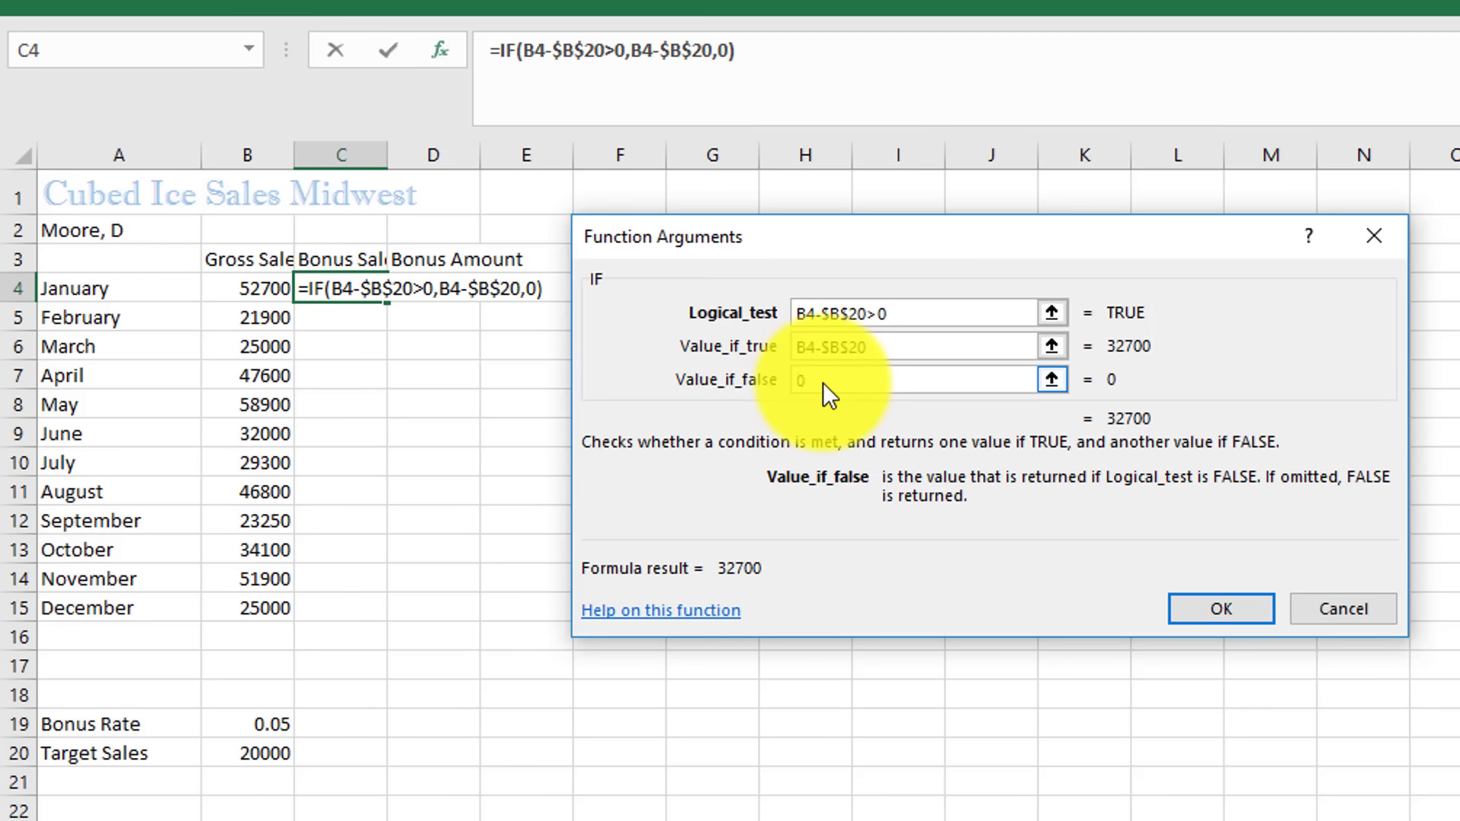
Step: Try replacing the IF function's logical test with B4>$B$20
{"action": "left_click", "coordinate": [924, 315]}
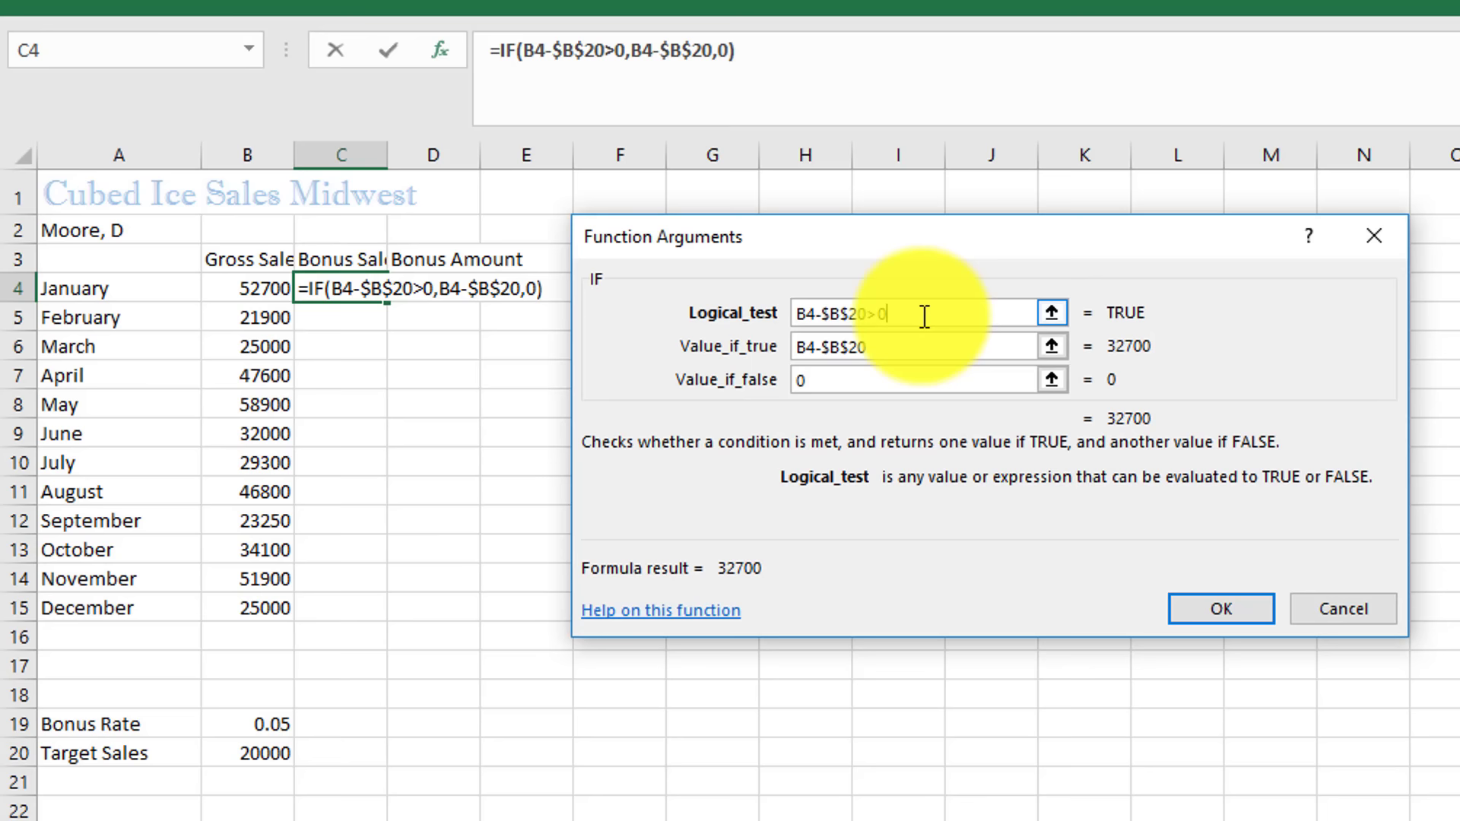
{"action": "key", "text": "BackSpace"}
{"action": "key", "text": "BackSpace"}
{"action": "key", "text": "BackSpace"}
{"action": "key", "text": "BackSpace"}
{"action": "key", "text": "BackSpace"}
{"action": "key", "text": "BackSpace"}
{"action": "key", "text": "BackSpace"}
{"action": "key", "text": "BackSpace"}
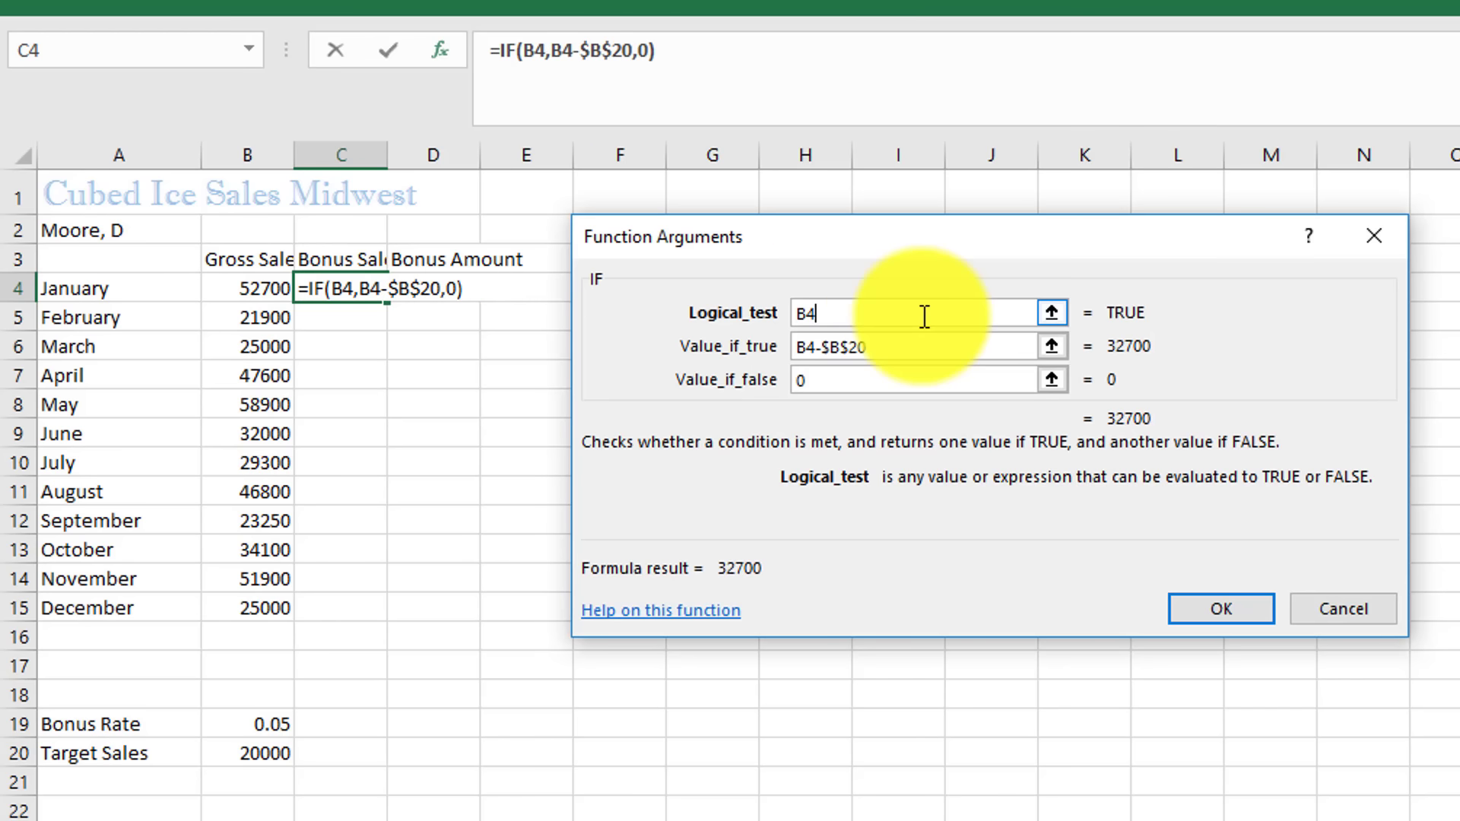
{"action": "type", "text": ">"}
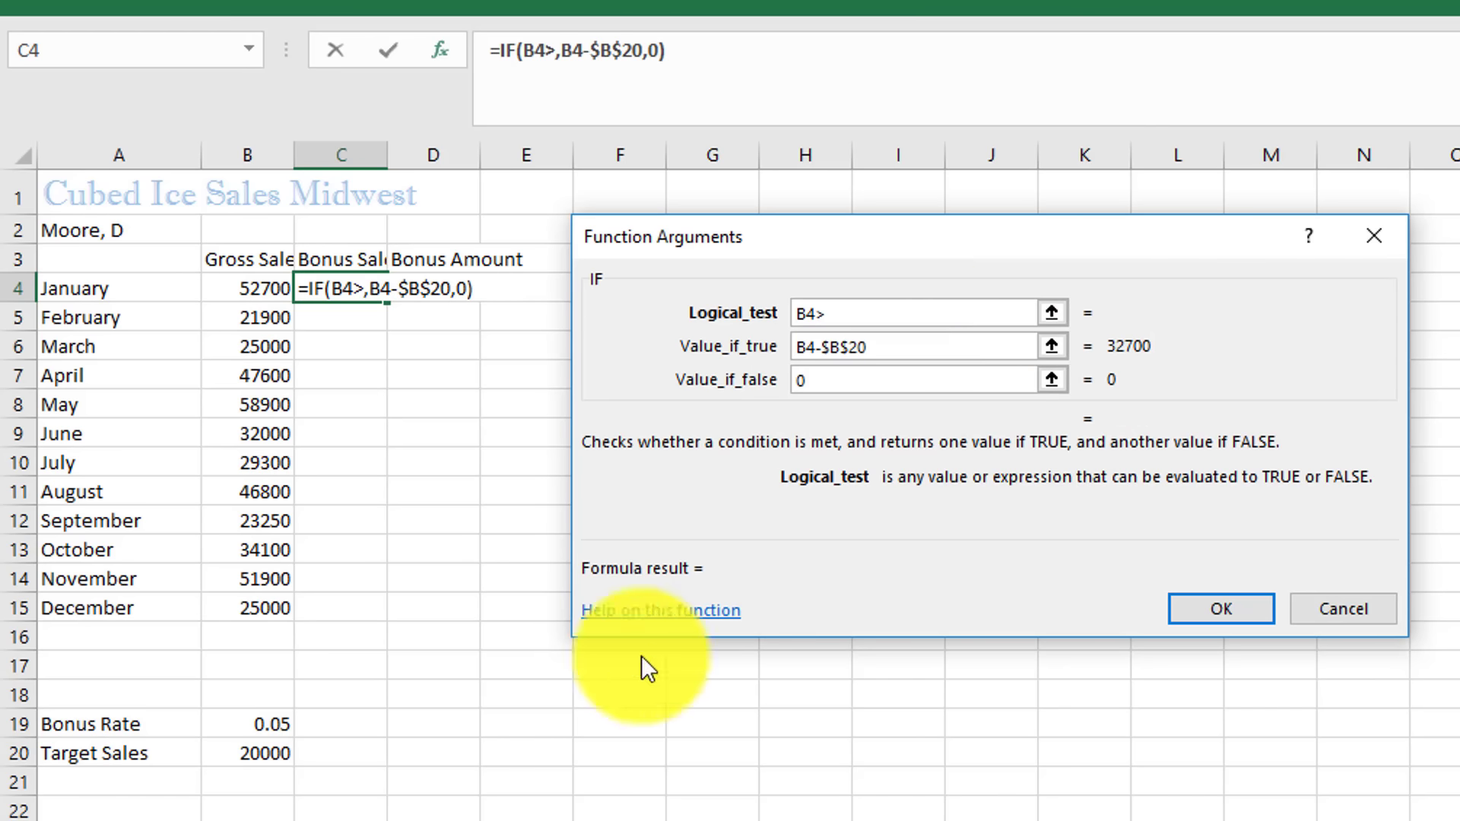
{"action": "left_click", "coordinate": [249, 758]}
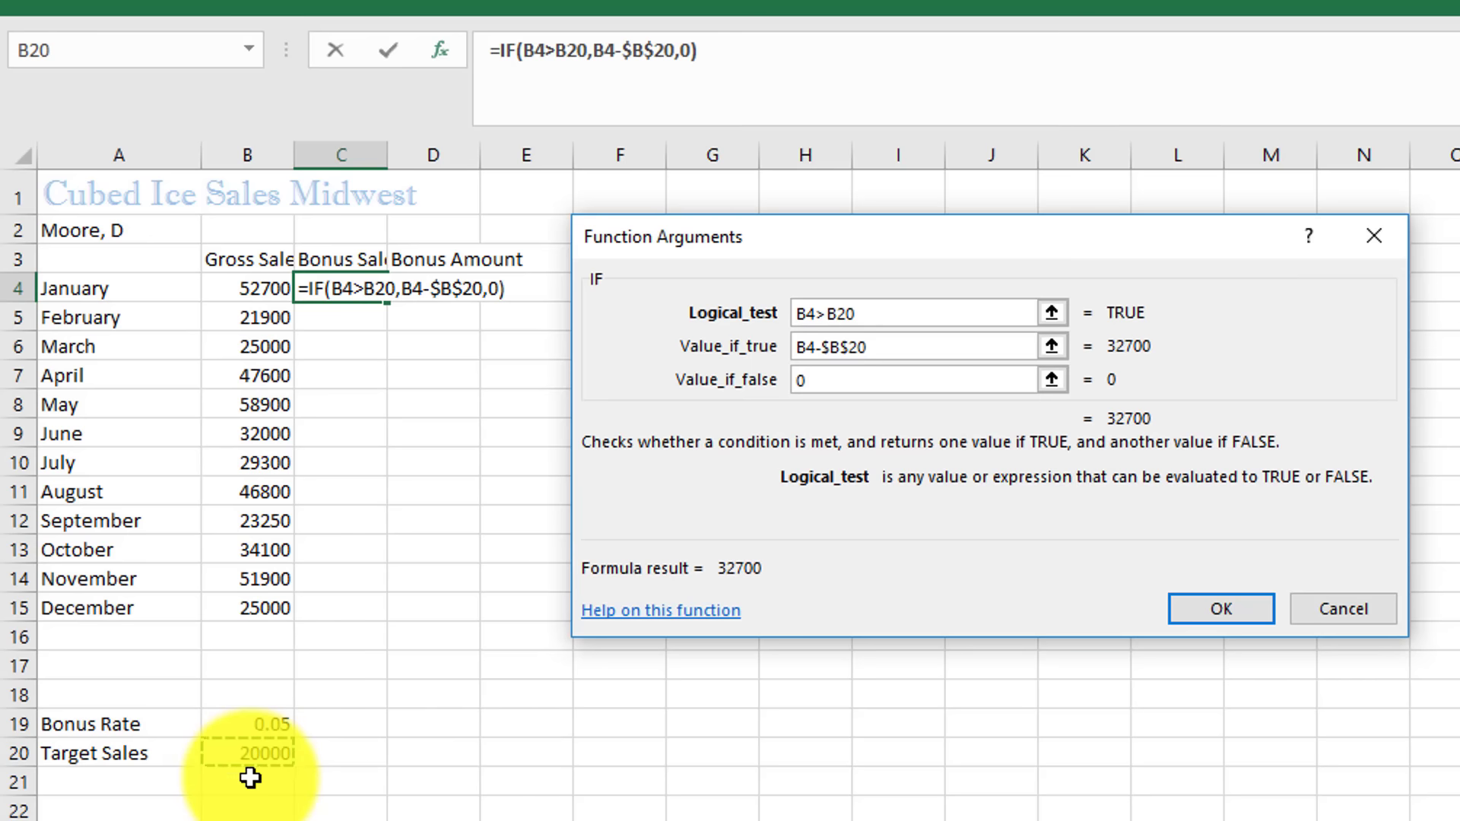
{"action": "key", "text": "F4"}
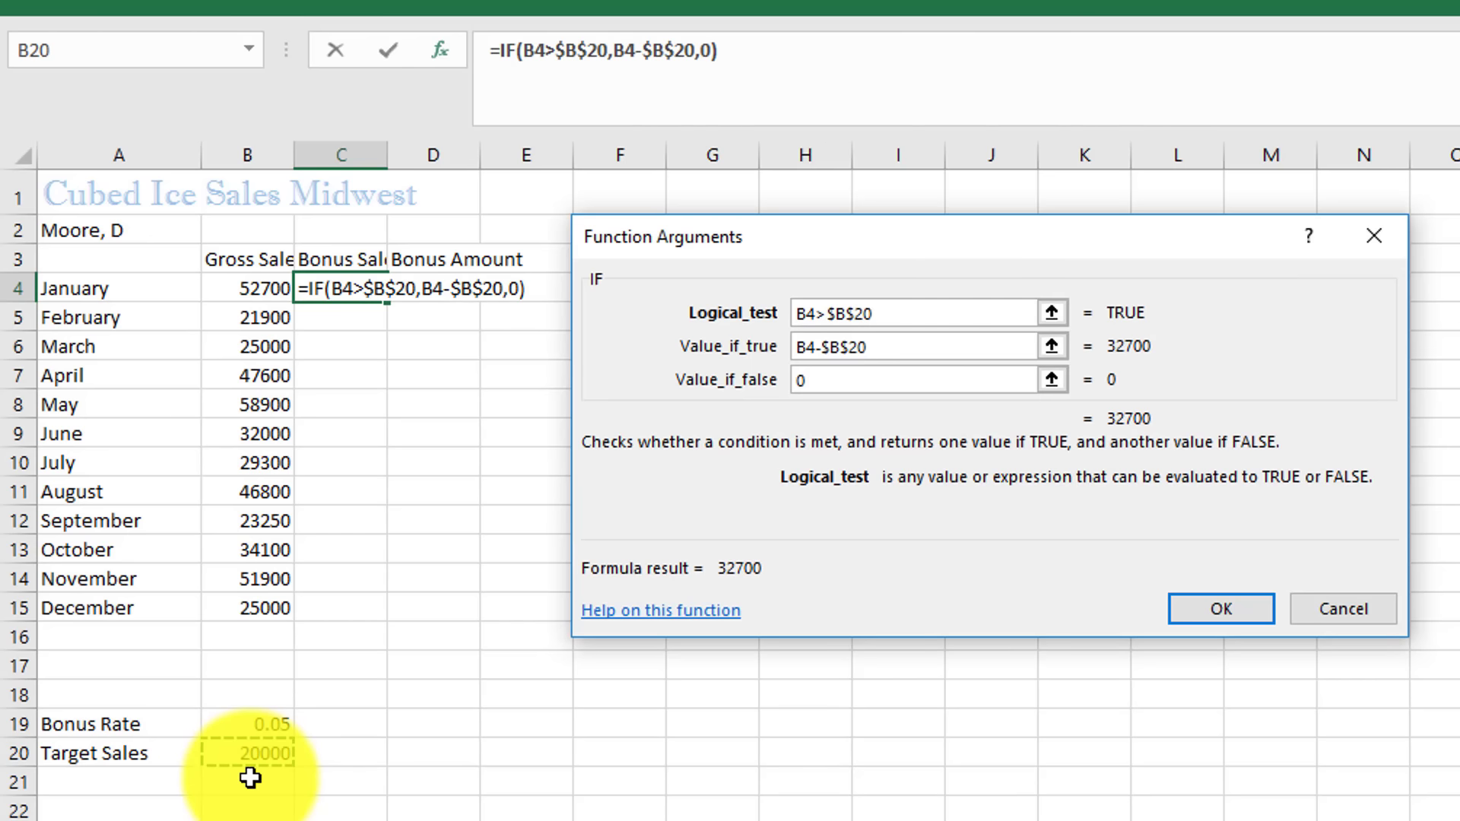
Step: Set the logical test back to B4-$B$20>0 with an absolute target sales reference and enter the formula in C4
{"action": "key", "text": "BackSpace"}
{"action": "key", "text": "BackSpace"}
{"action": "key", "text": "BackSpace"}
{"action": "key", "text": "BackSpace"}
{"action": "key", "text": "BackSpace"}
{"action": "key", "text": "BackSpace"}
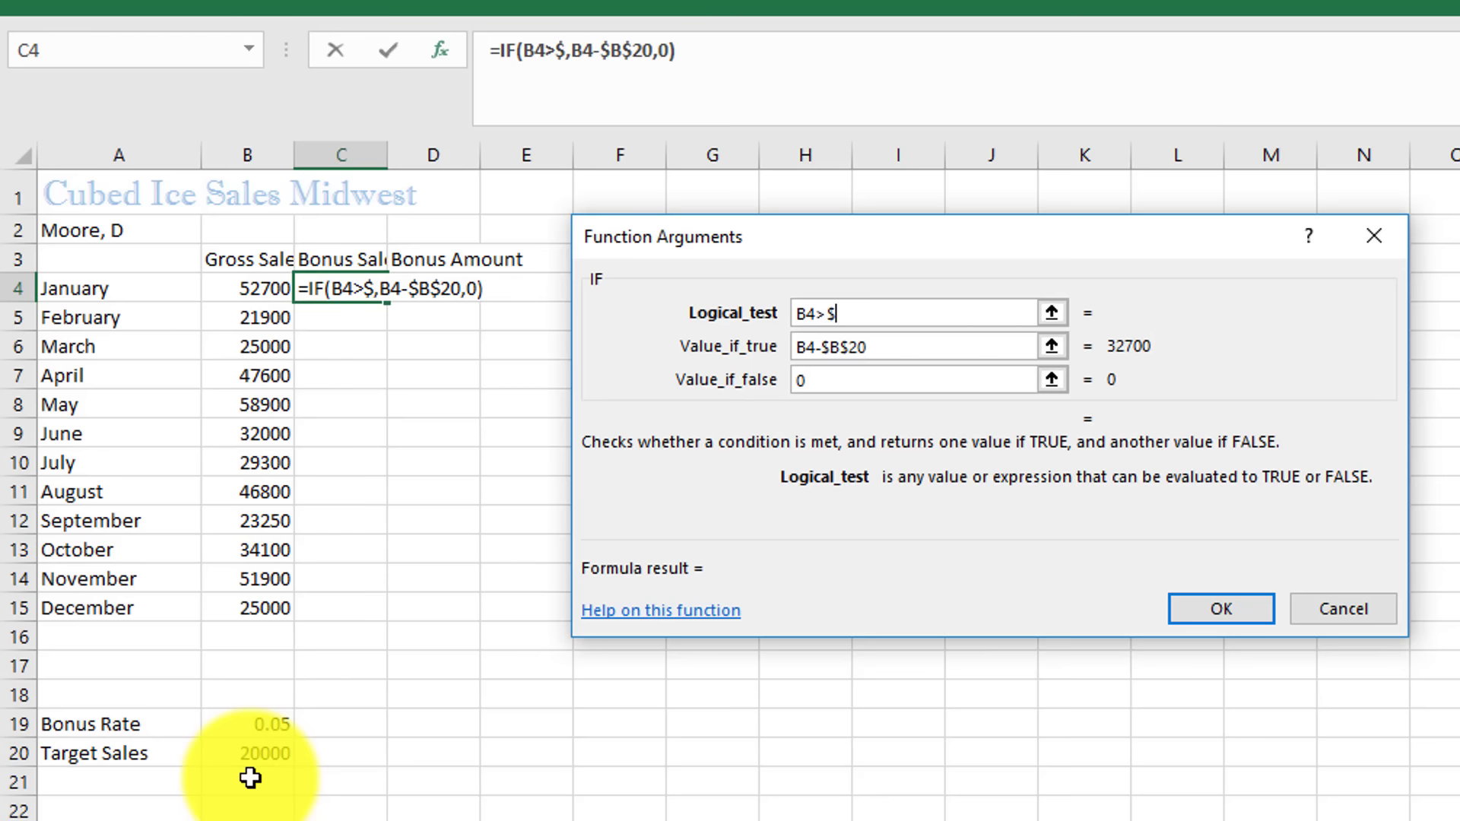
{"action": "type", "text": "-"}
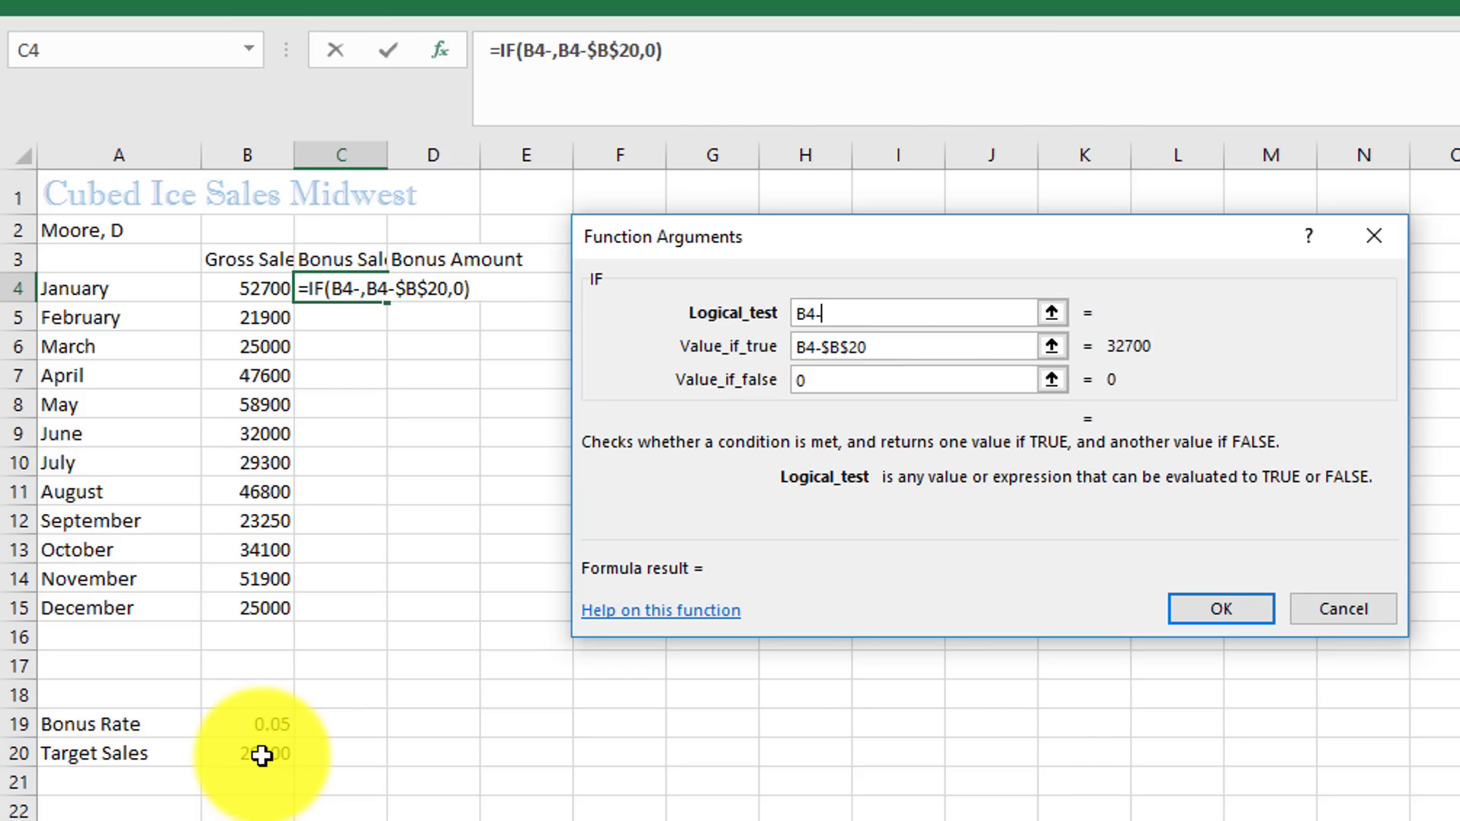
{"action": "left_click", "coordinate": [261, 755]}
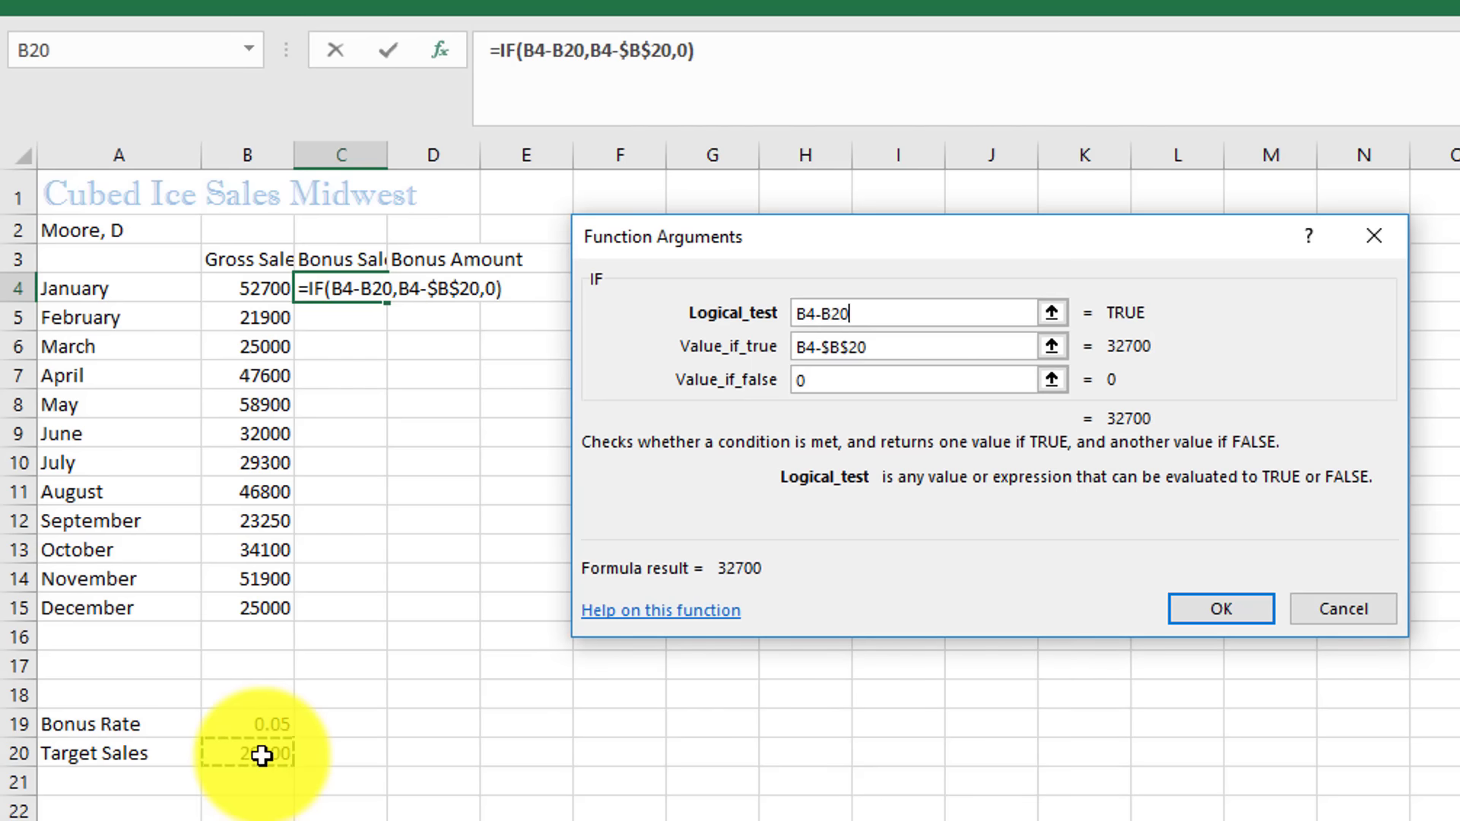
{"action": "type", "text": ">"}
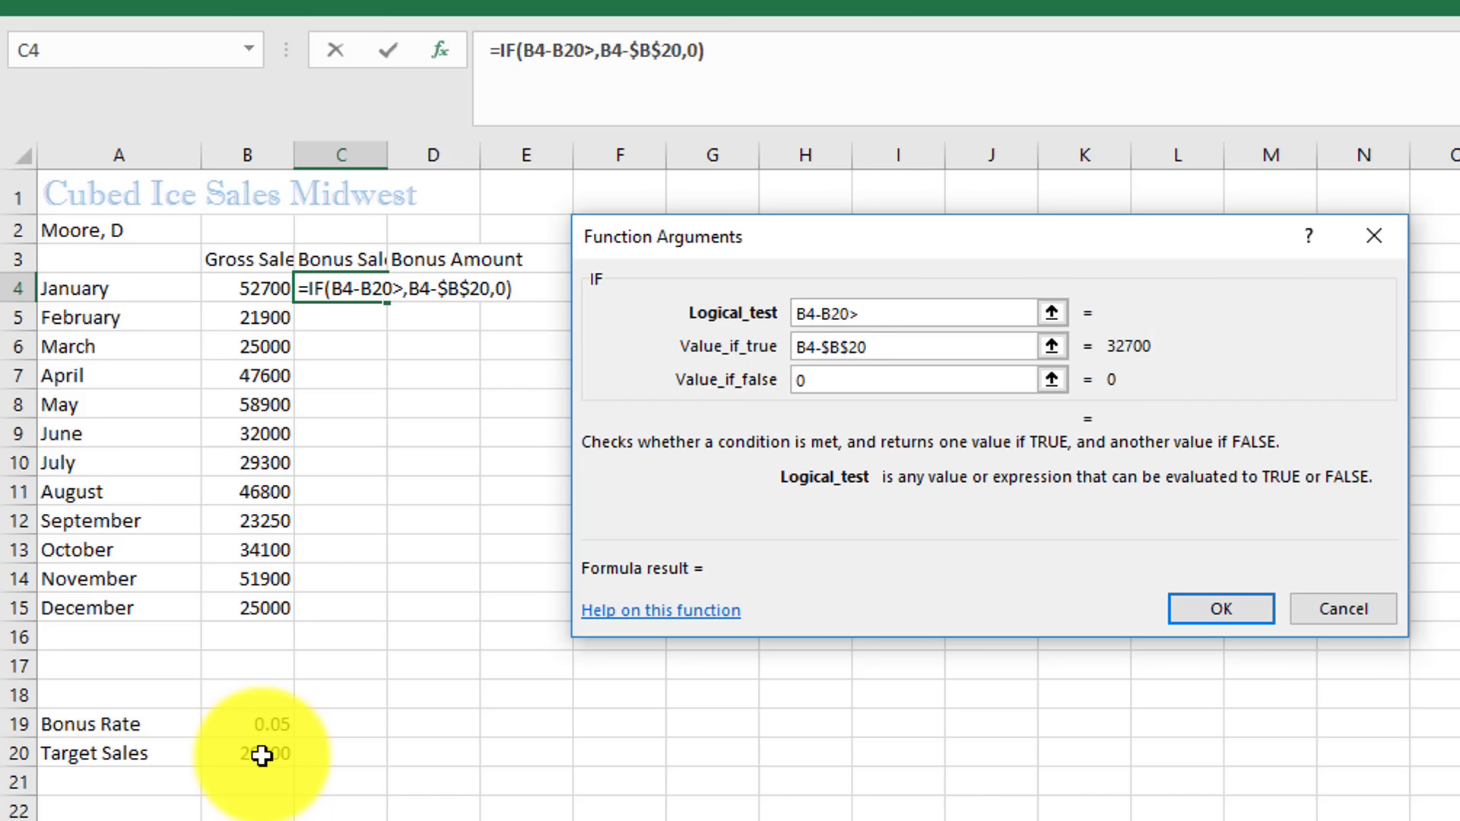
{"action": "type", "text": "0"}
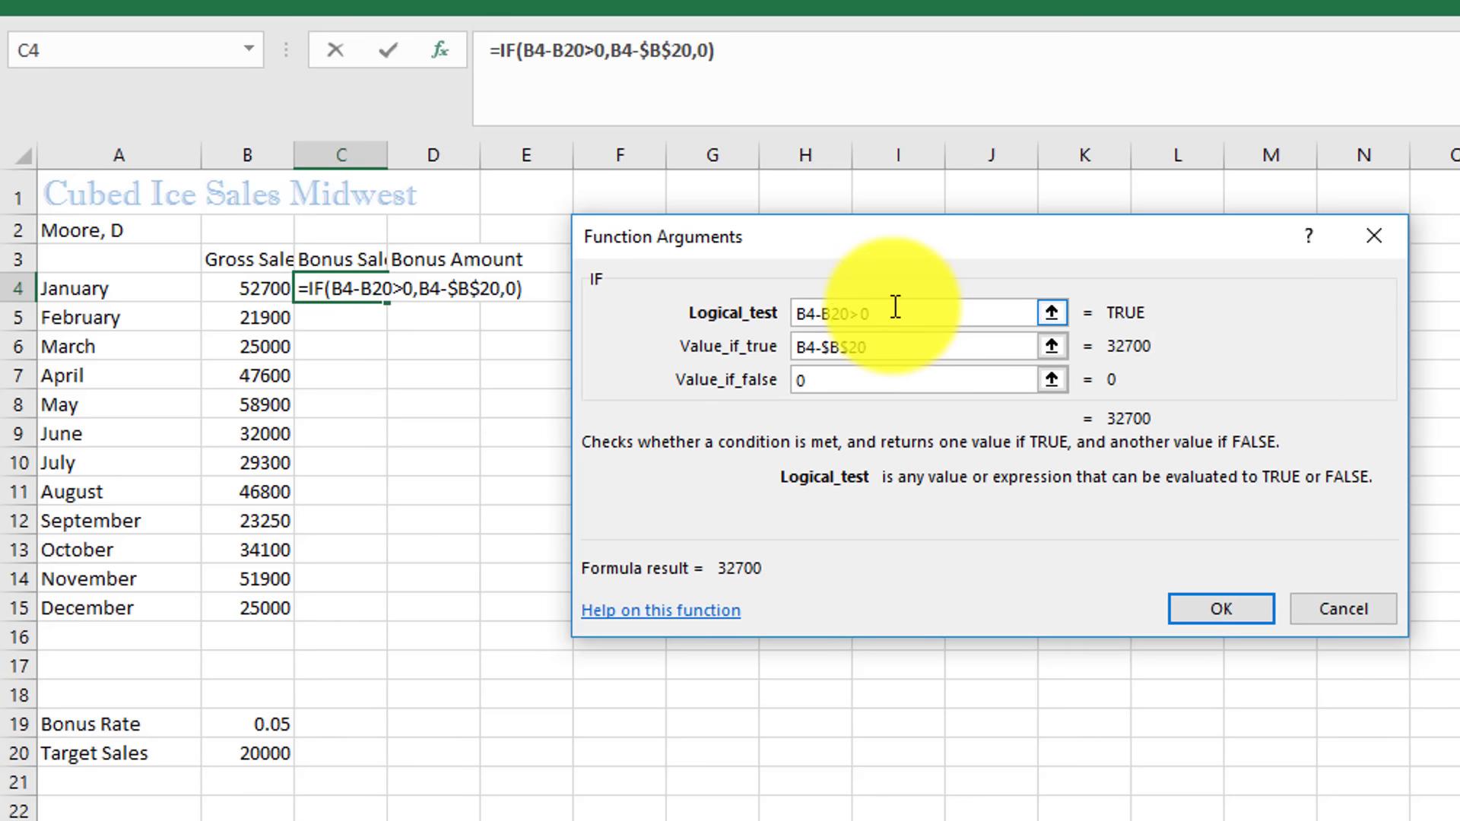
{"action": "key", "text": "F4"}
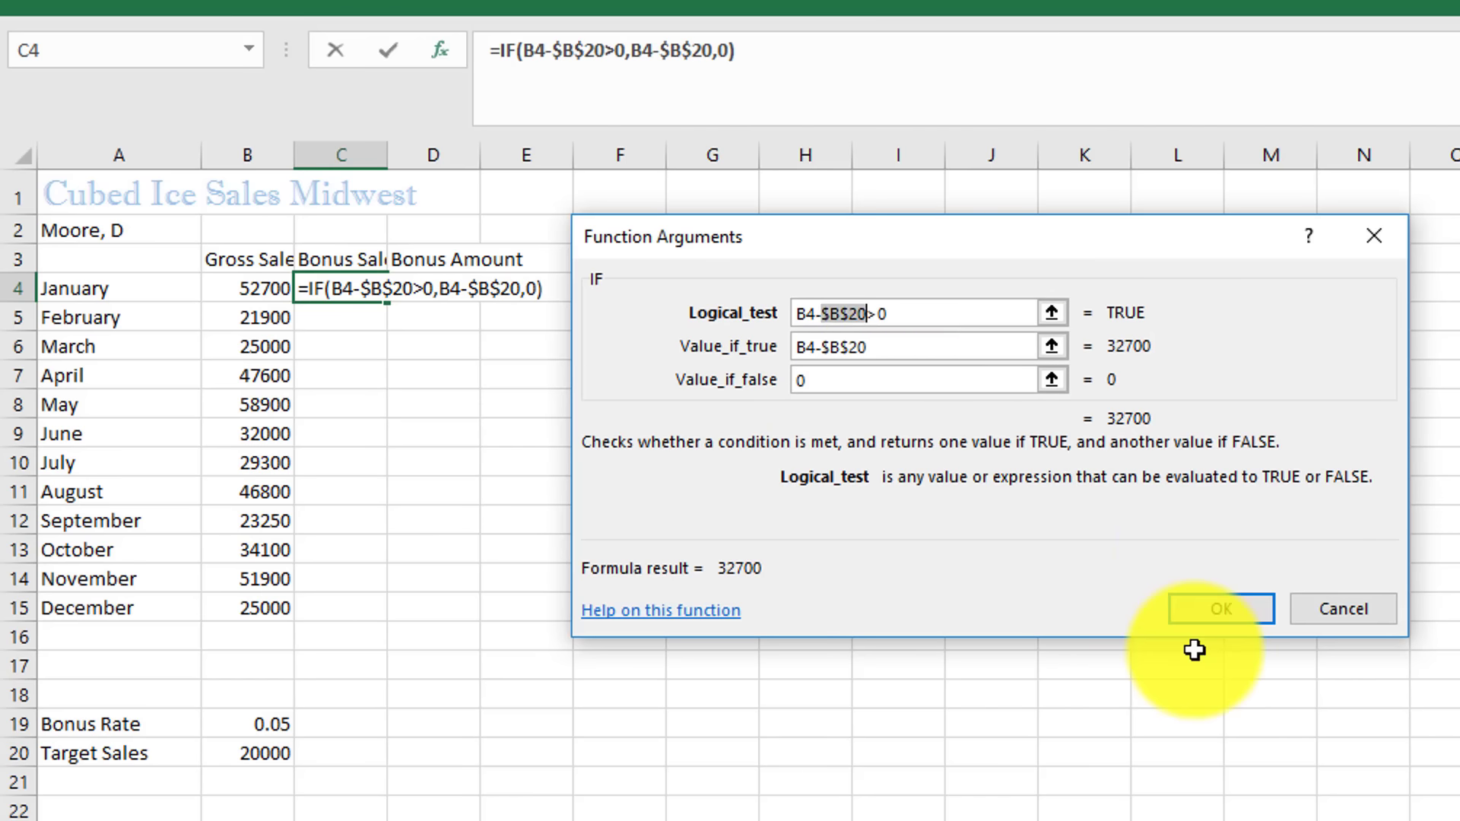
{"action": "left_click", "coordinate": [1217, 603]}
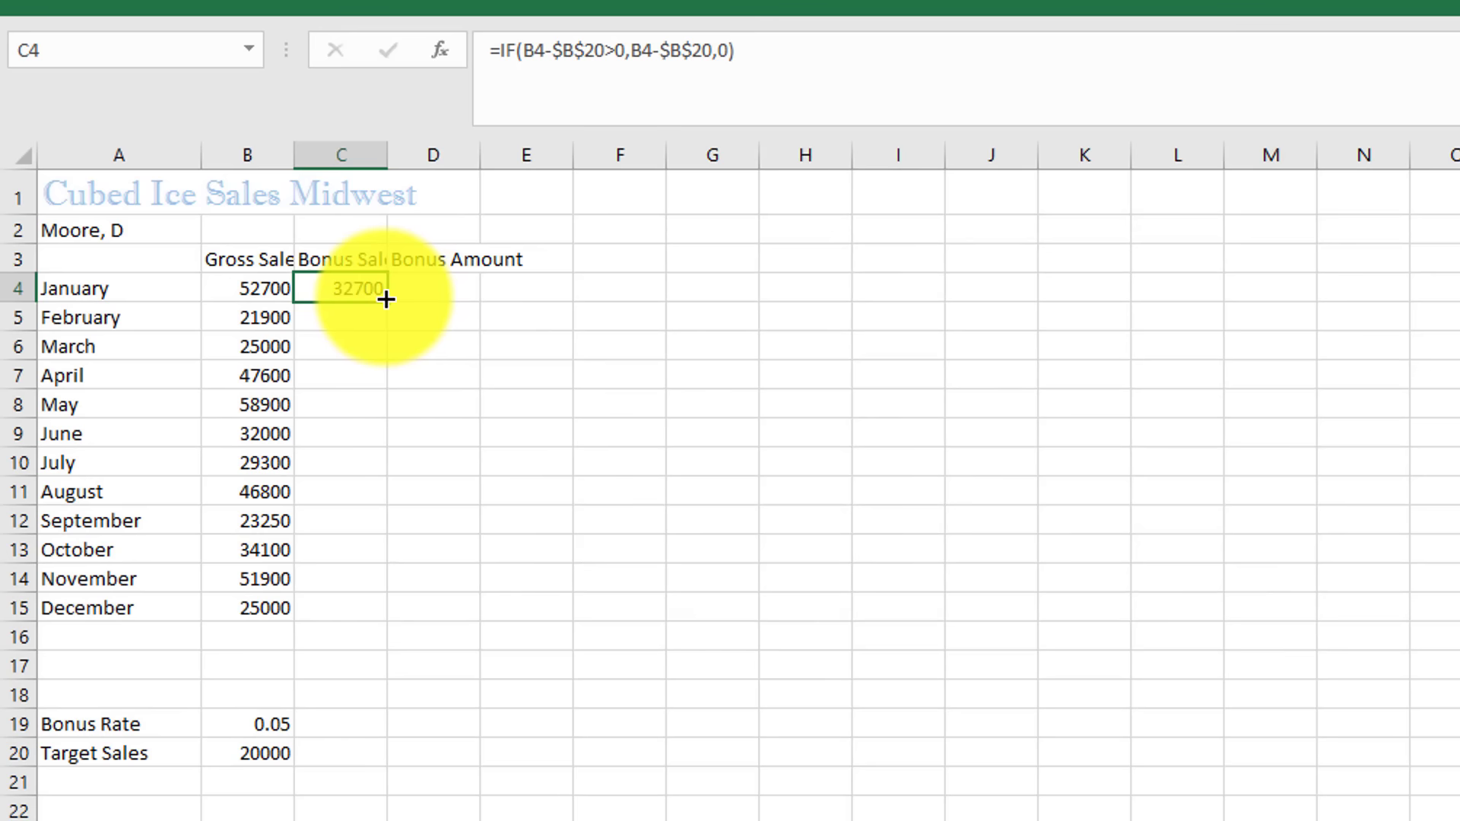
Step: Fill the Bonus Sales formula from C4 down through December in C15 and check the copied formula in C9
{"action": "left_click_drag", "start_coordinate": [386, 301], "coordinate": [396, 616]}
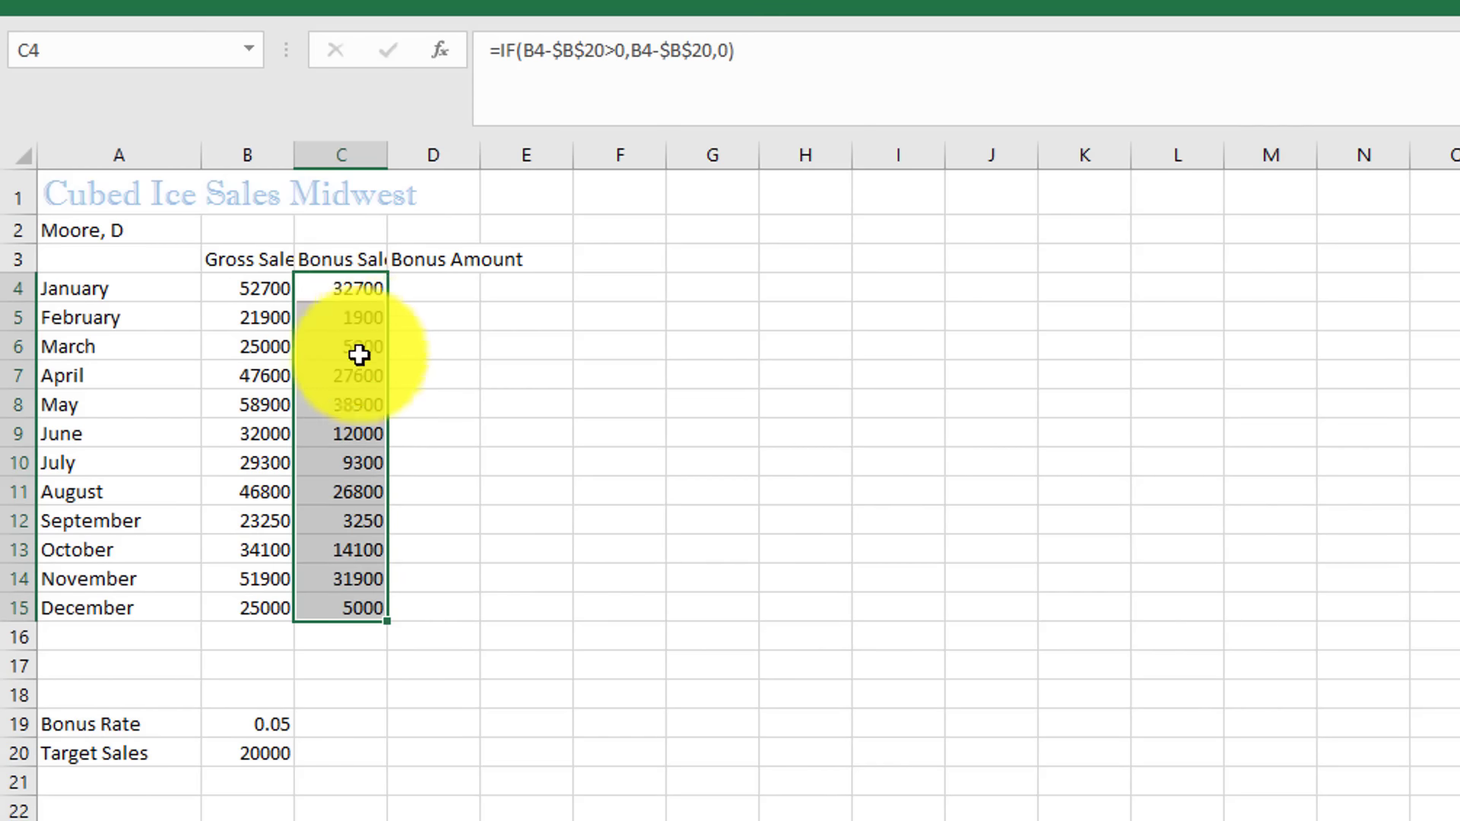
{"action": "left_click", "coordinate": [353, 433]}
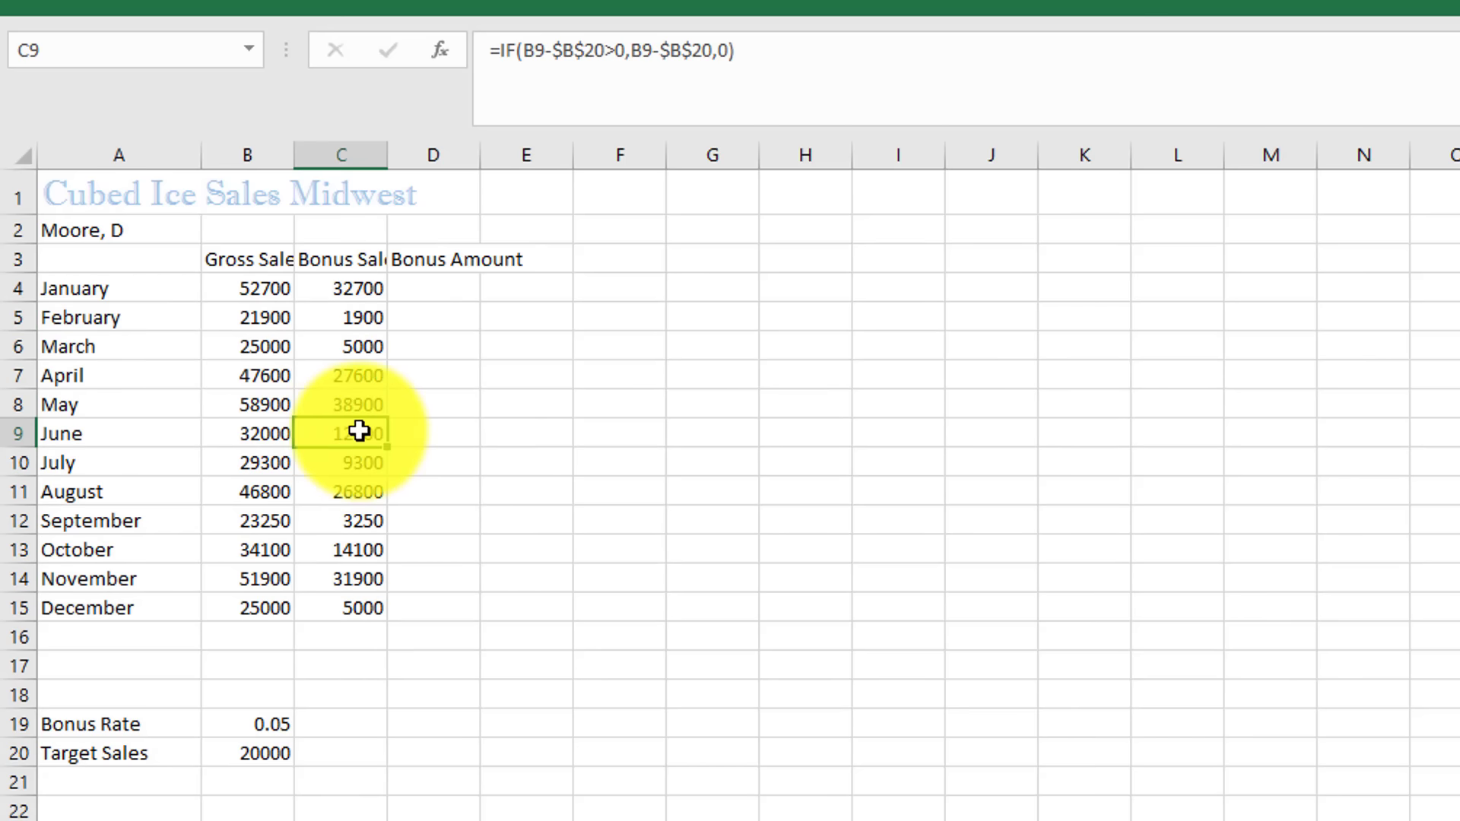
Step: Enter a Bonus Amount formula in D4 that multiplies C4 by the absolute bonus rate reference $B$19
{"action": "left_click", "coordinate": [417, 287]}
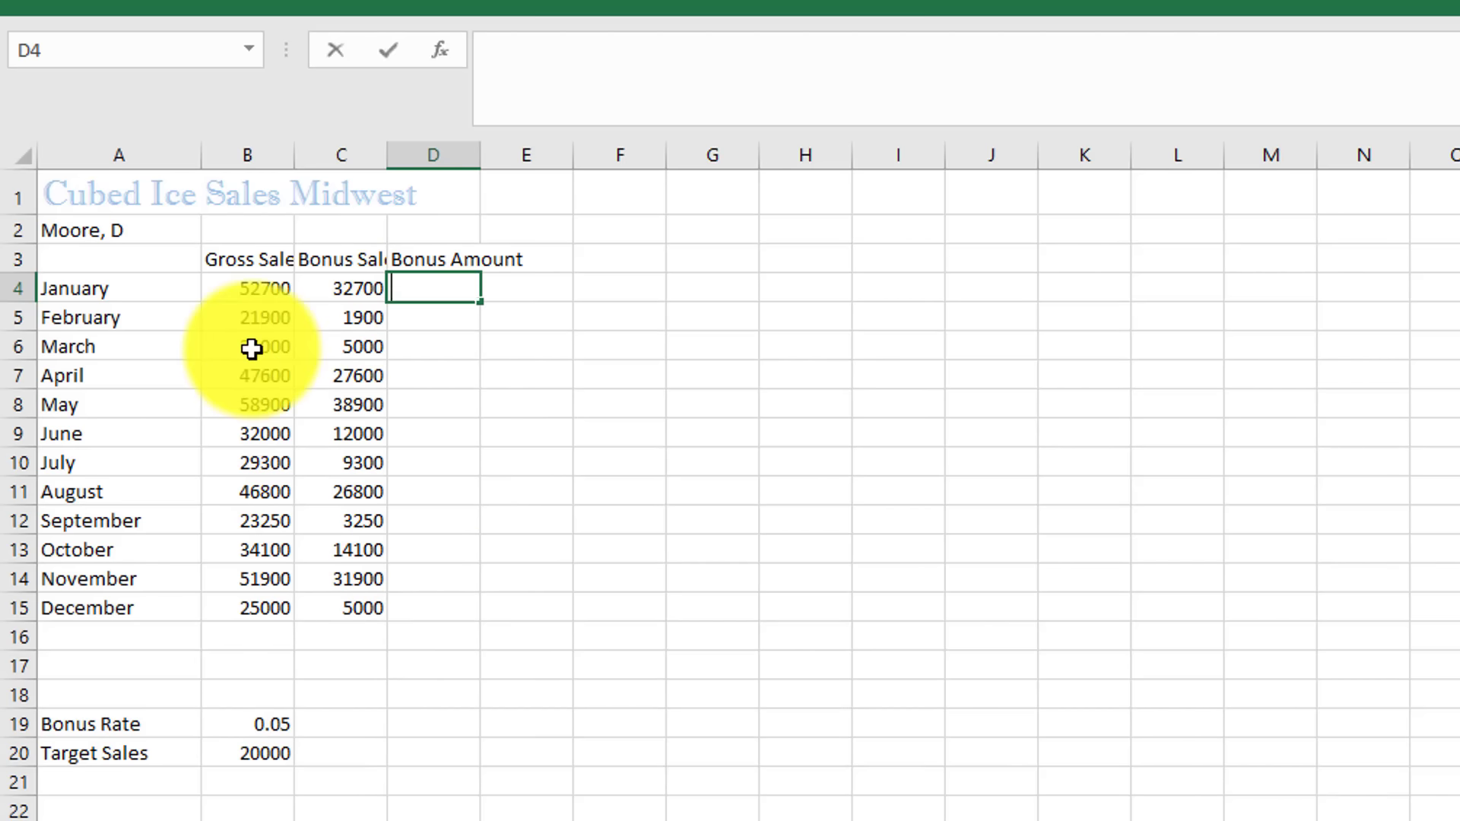
{"action": "type", "text": "="}
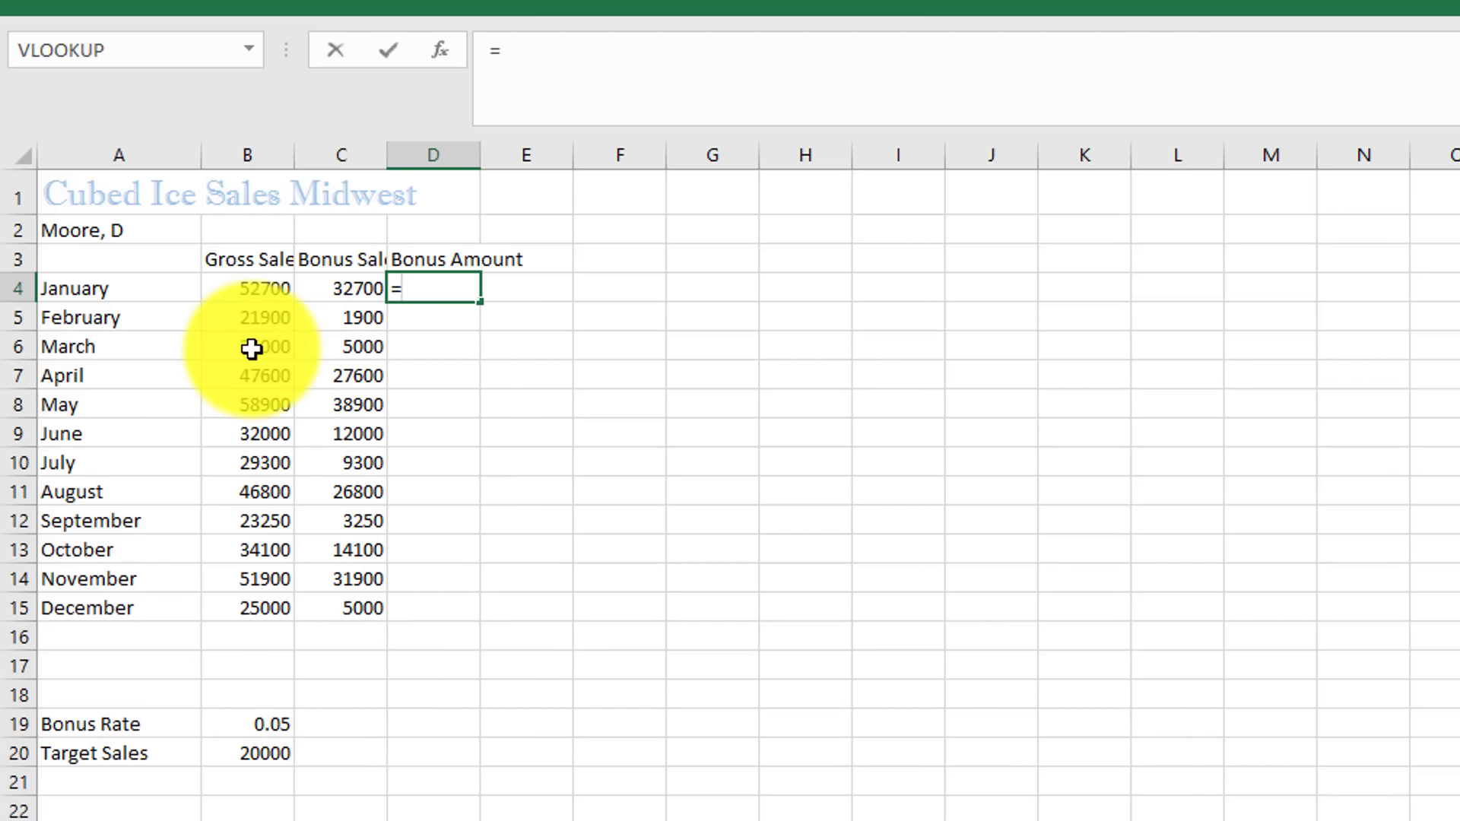
{"action": "left_click", "coordinate": [348, 293]}
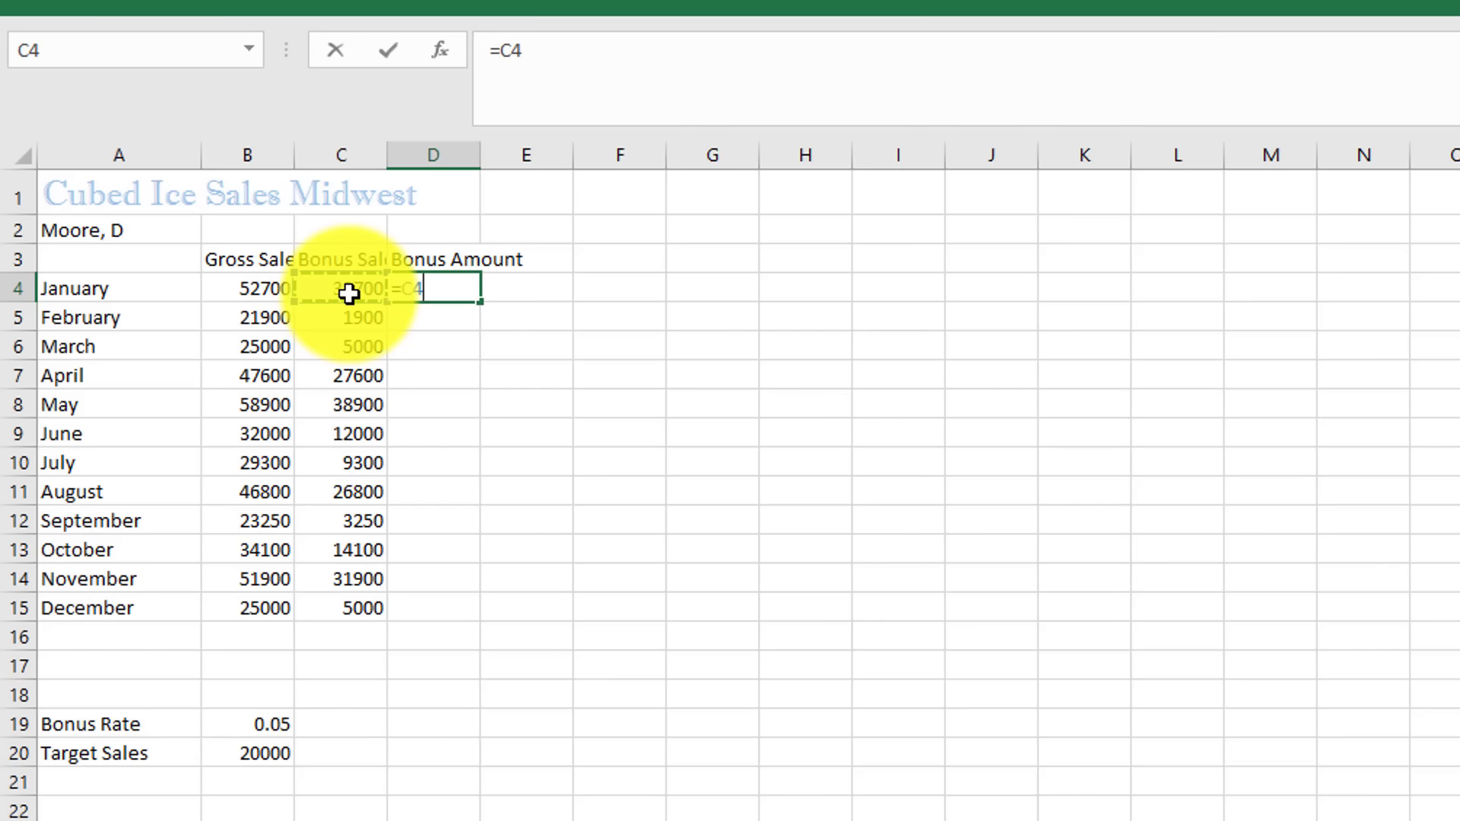
{"action": "type", "text": "*"}
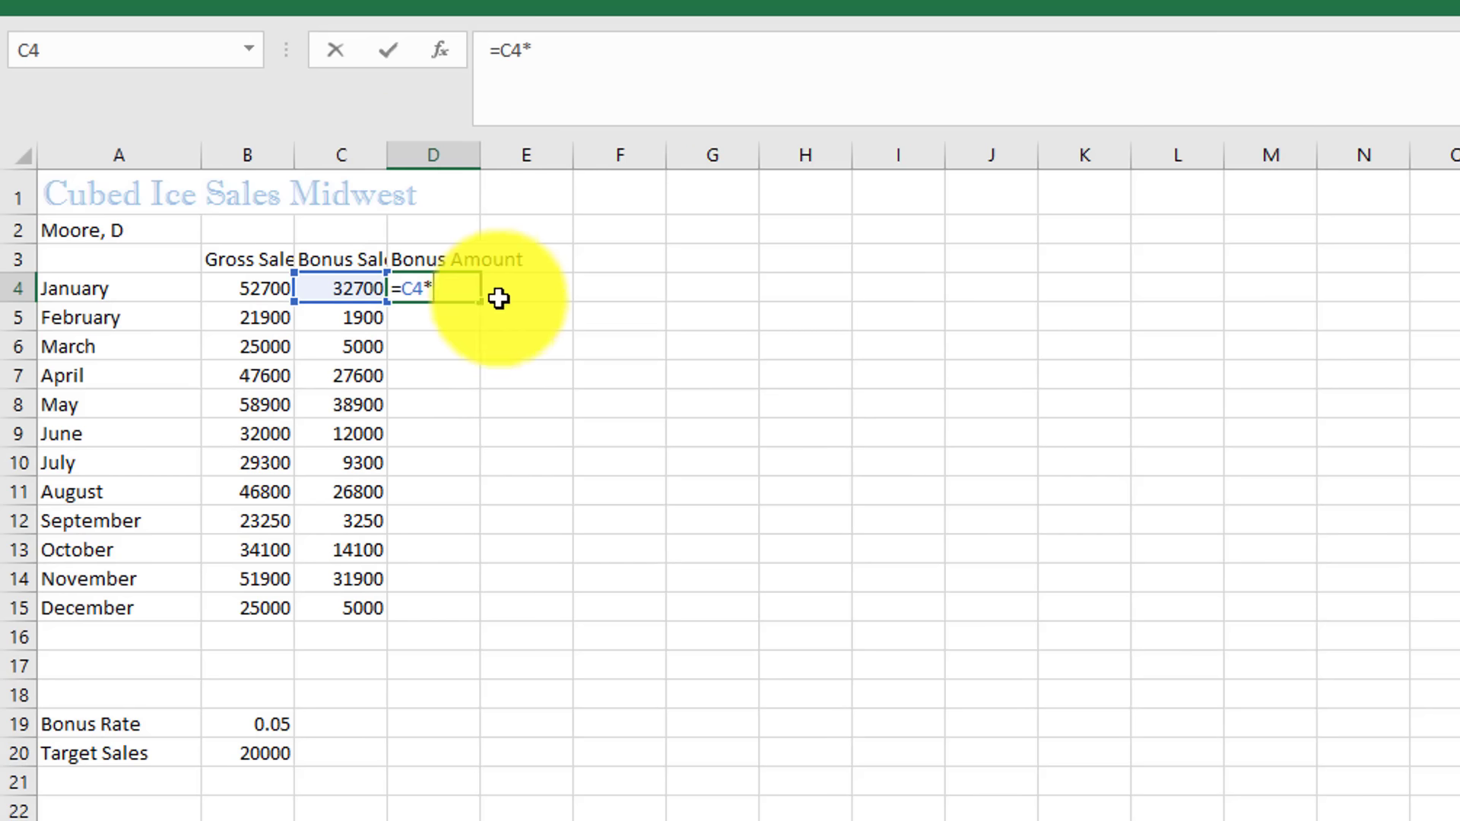
{"action": "left_click", "coordinate": [264, 727]}
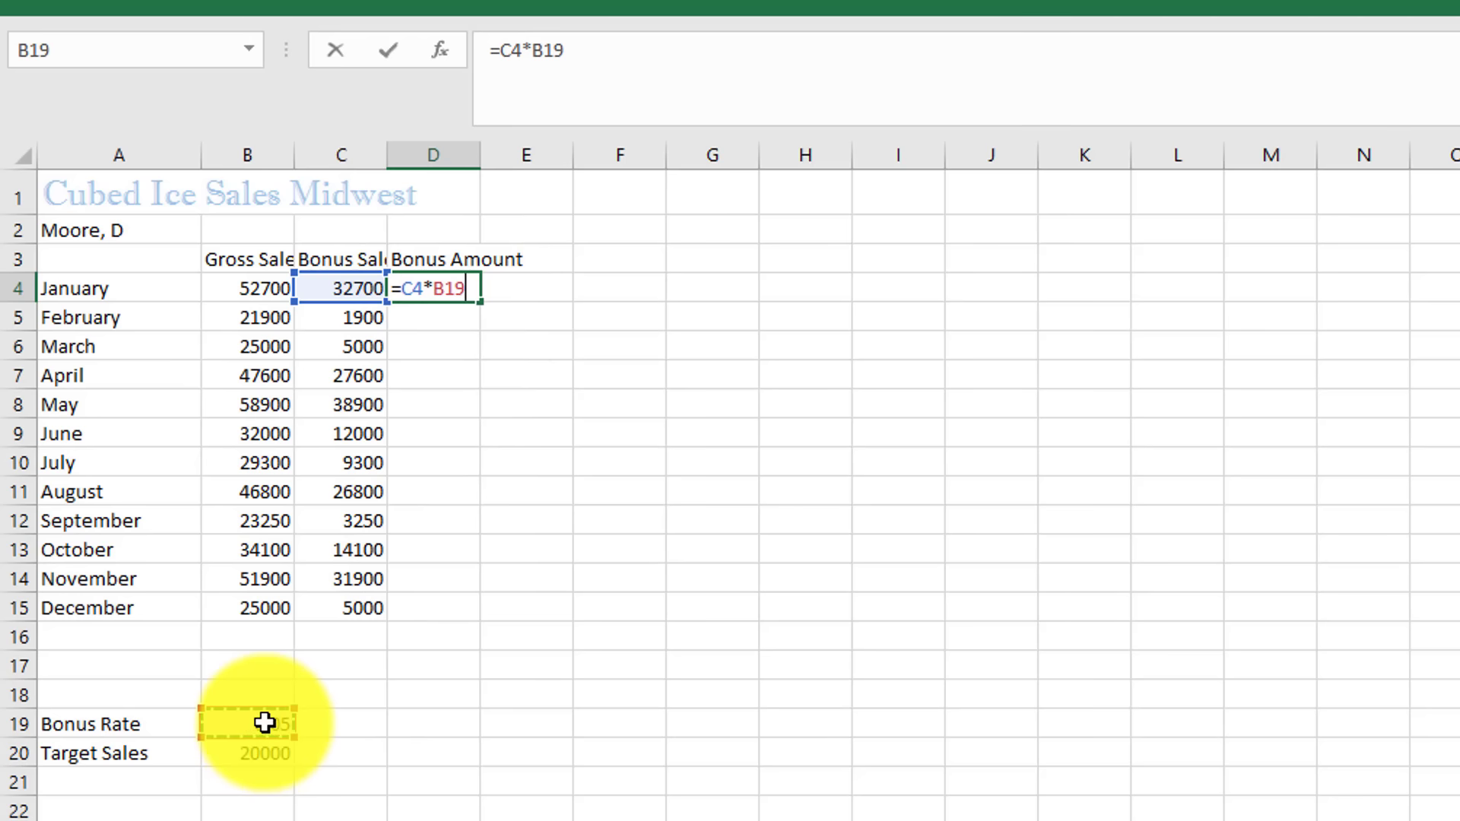
{"action": "key", "text": "F4"}
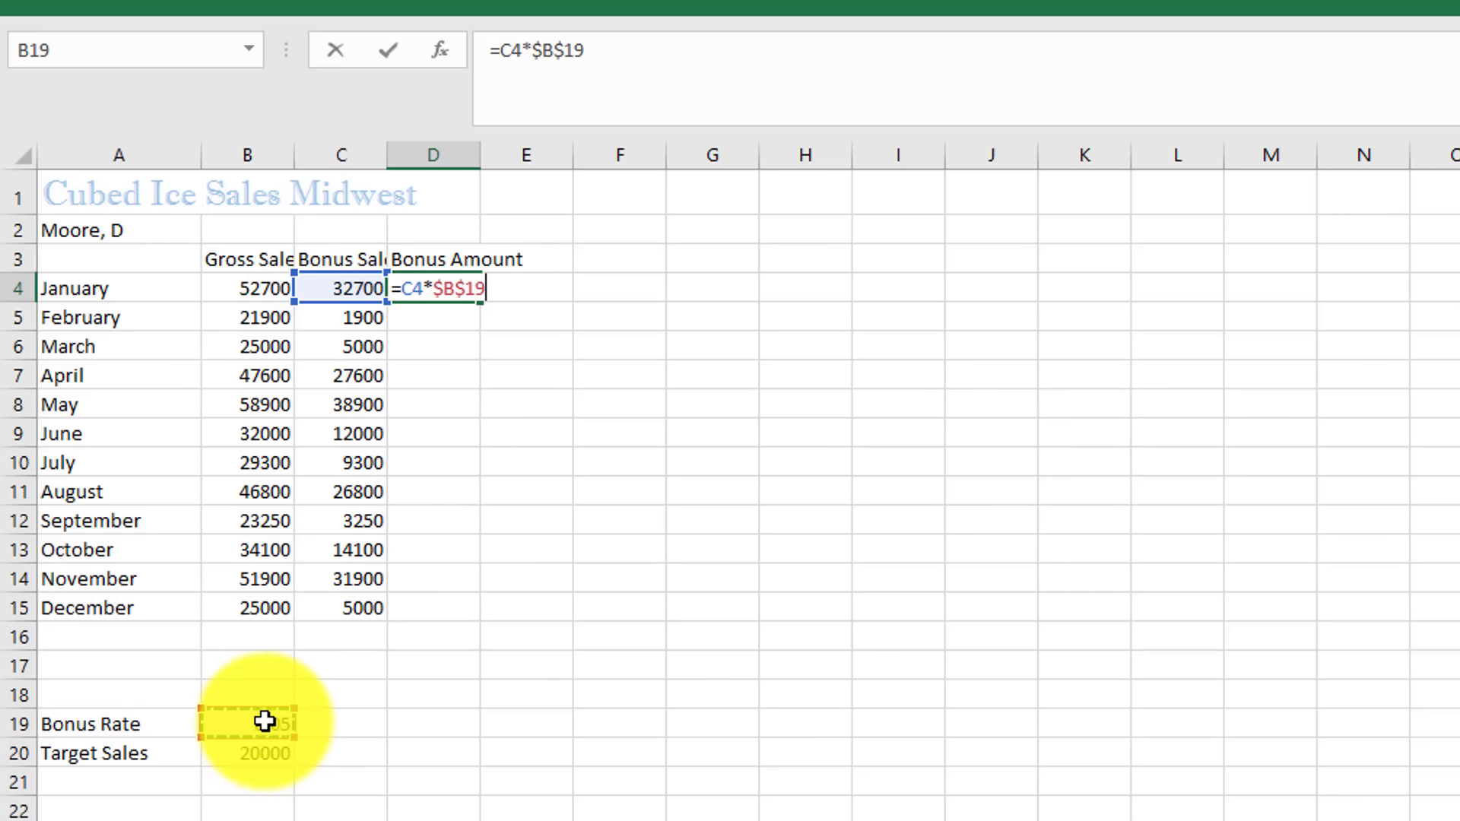
{"action": "key", "text": "Return"}
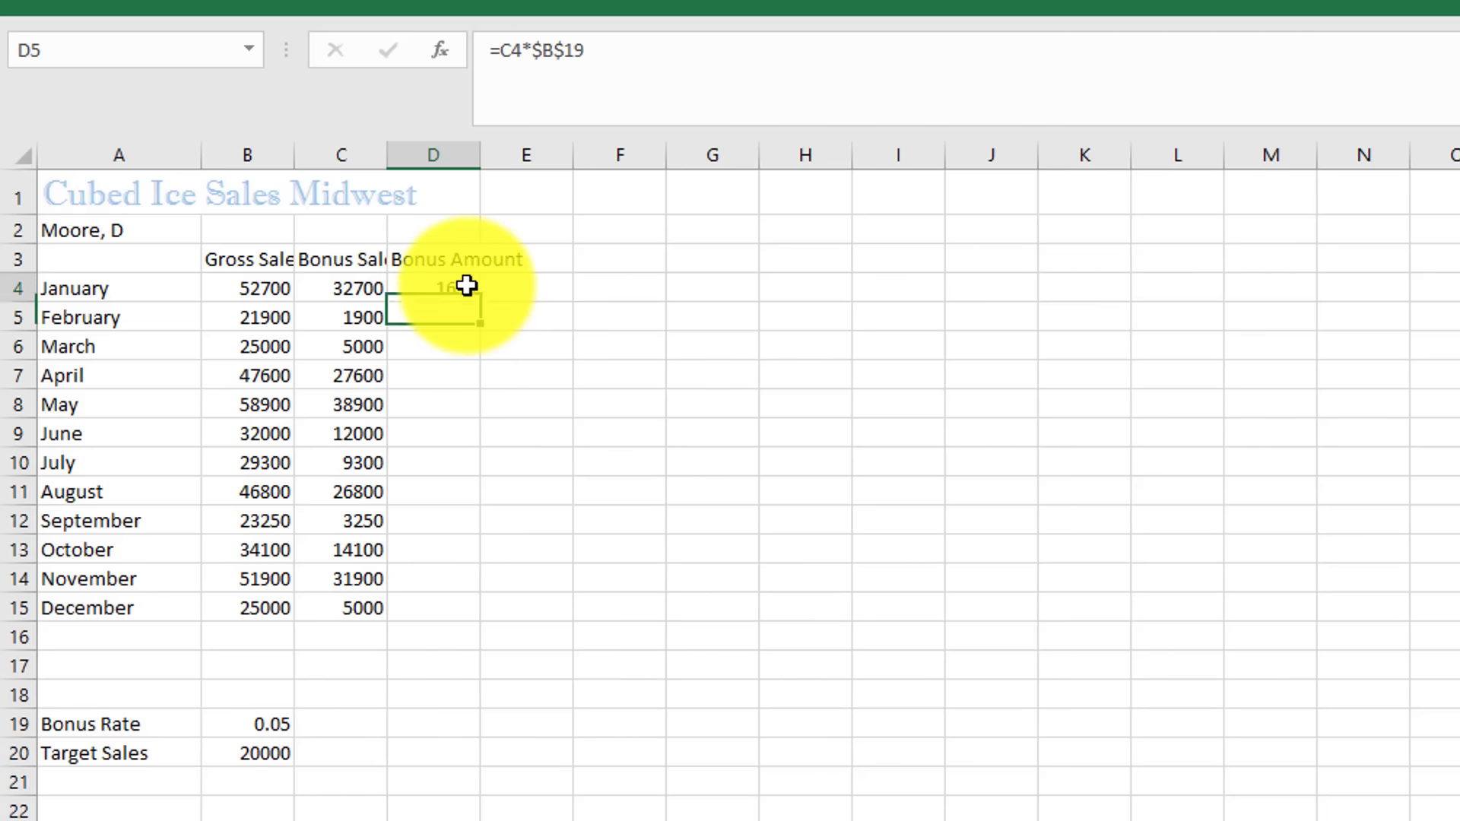
Step: Fill the Bonus Amount formula from D4 down through December in D15 and check the copied formula in D15
{"action": "left_click", "coordinate": [466, 287]}
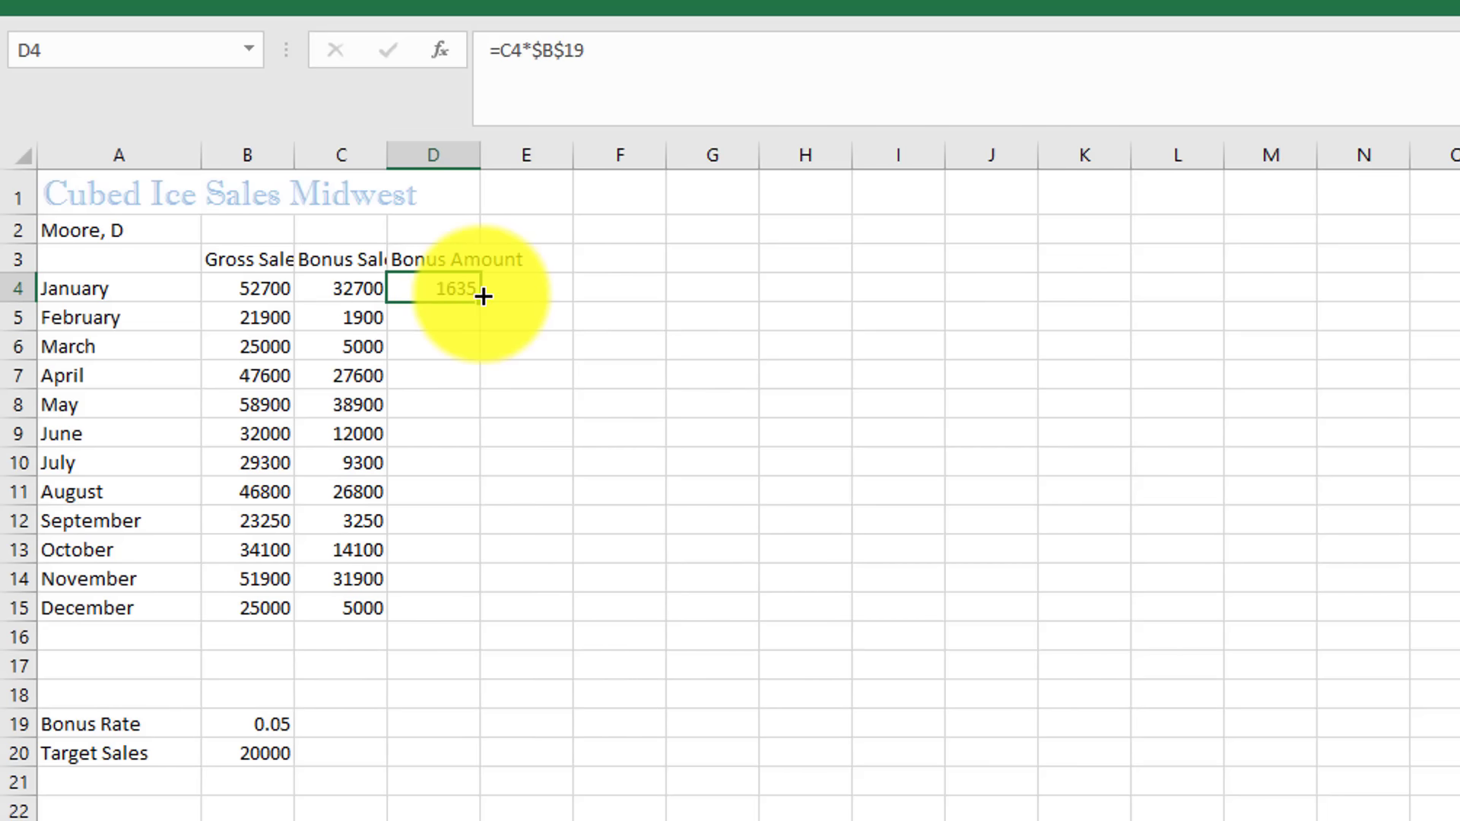
{"action": "left_click_drag", "start_coordinate": [482, 305], "coordinate": [476, 626]}
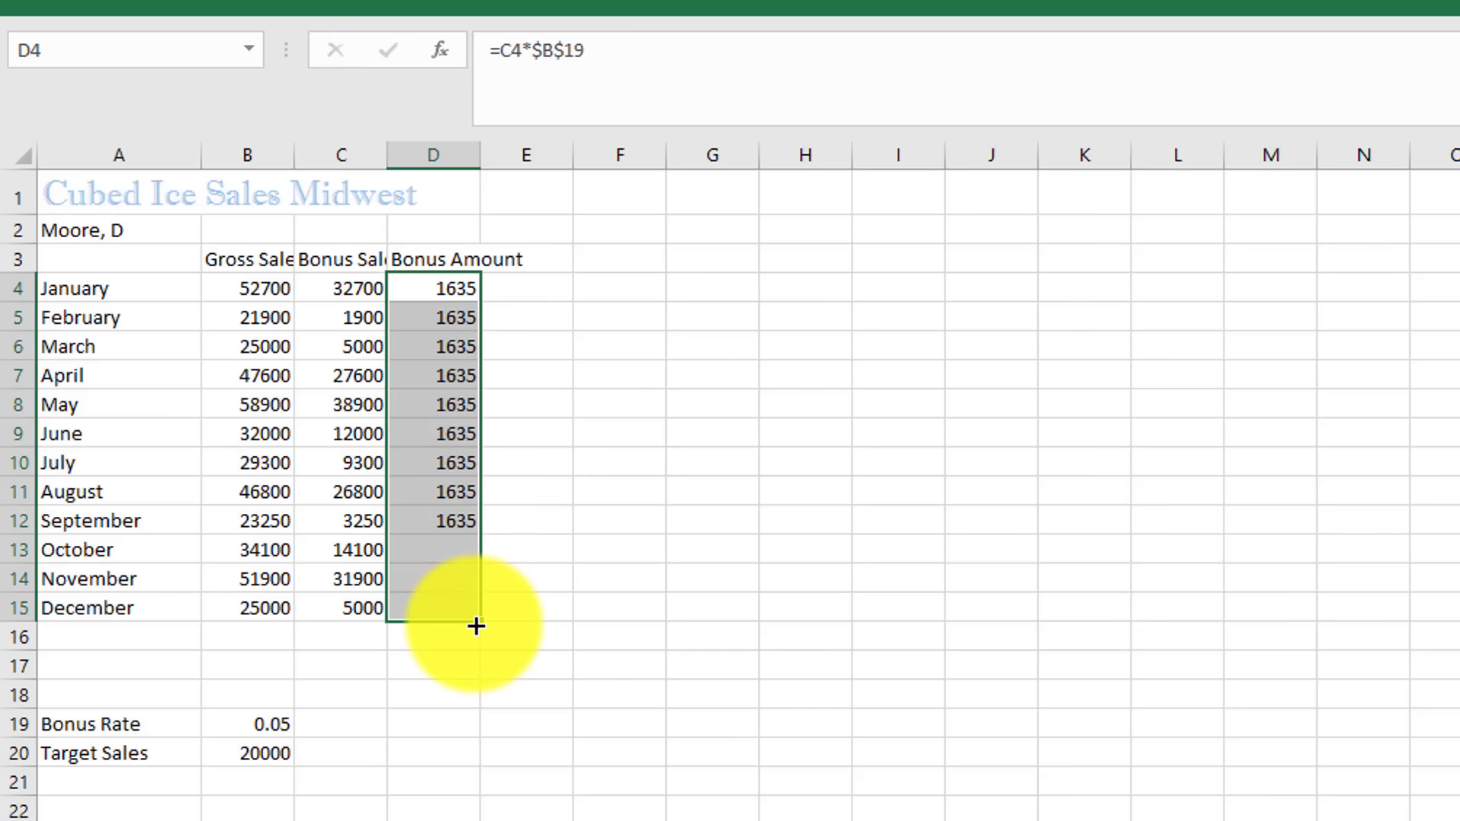
{"action": "left_click", "coordinate": [438, 614]}
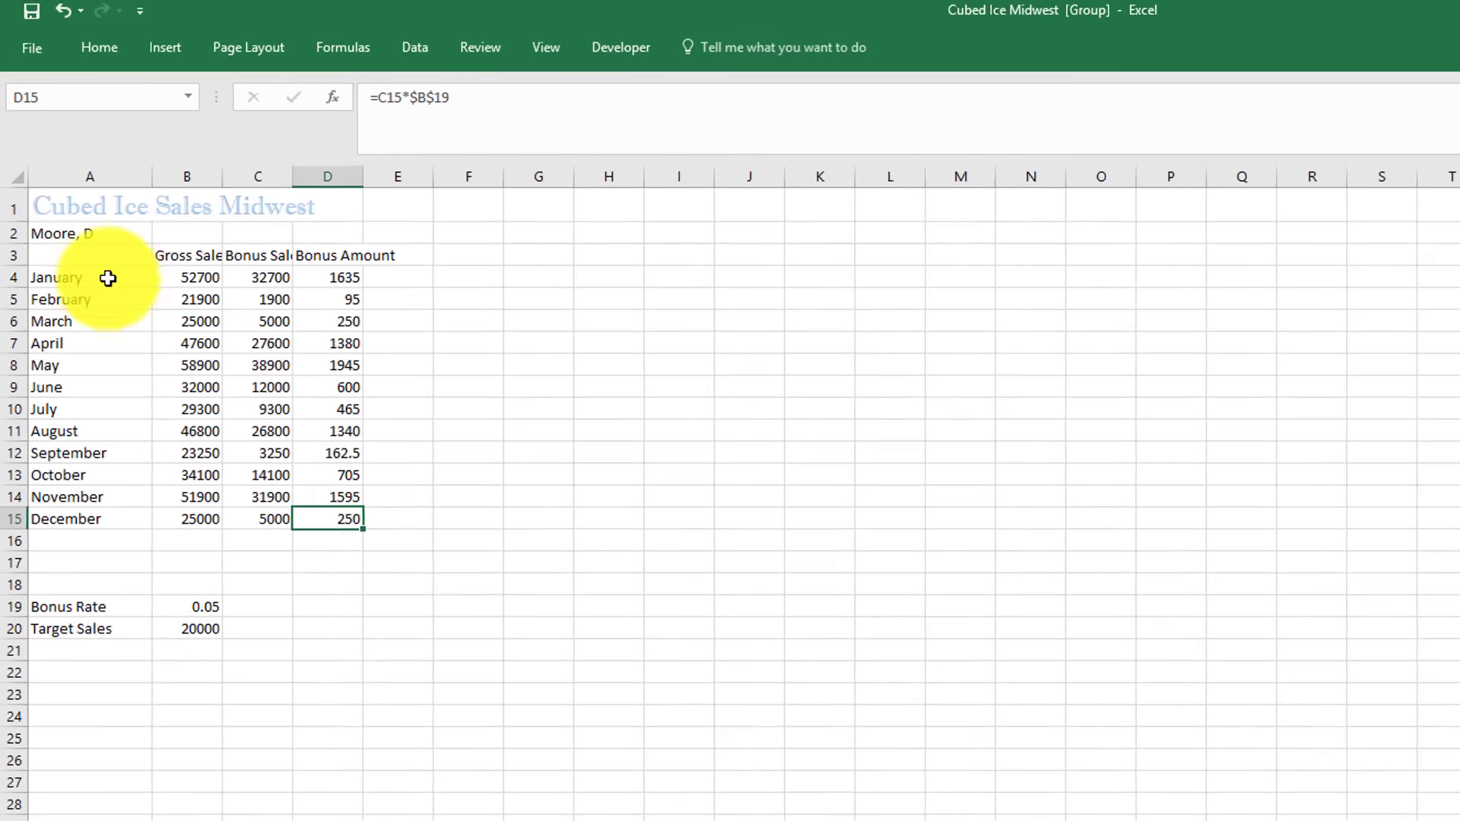
Step: Enter the label Total in A16, directly below December
{"action": "left_click_drag", "start_coordinate": [76, 169], "coordinate": [82, 256]}
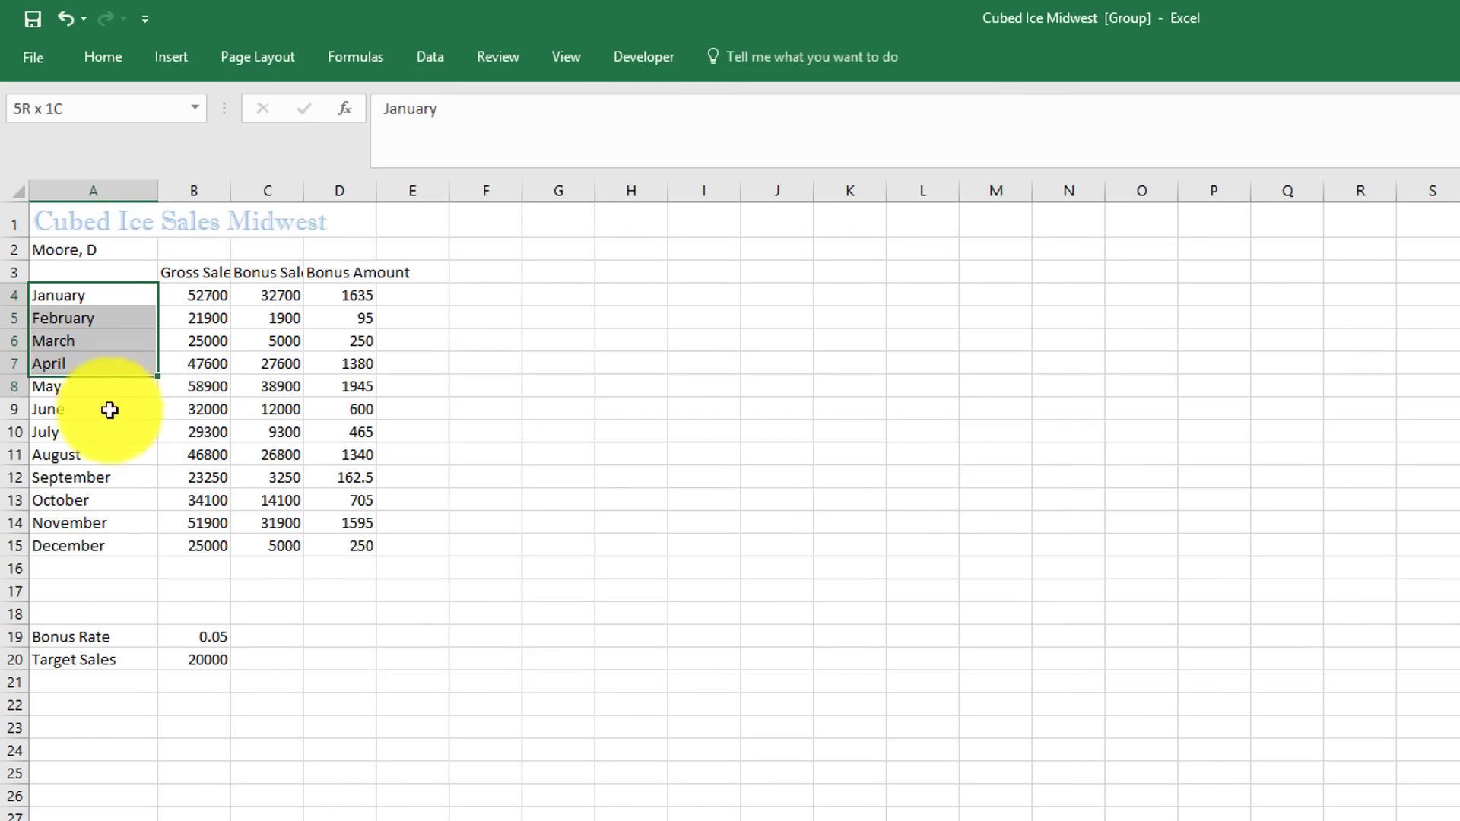
{"action": "left_click_drag", "start_coordinate": [110, 410], "coordinate": [96, 561]}
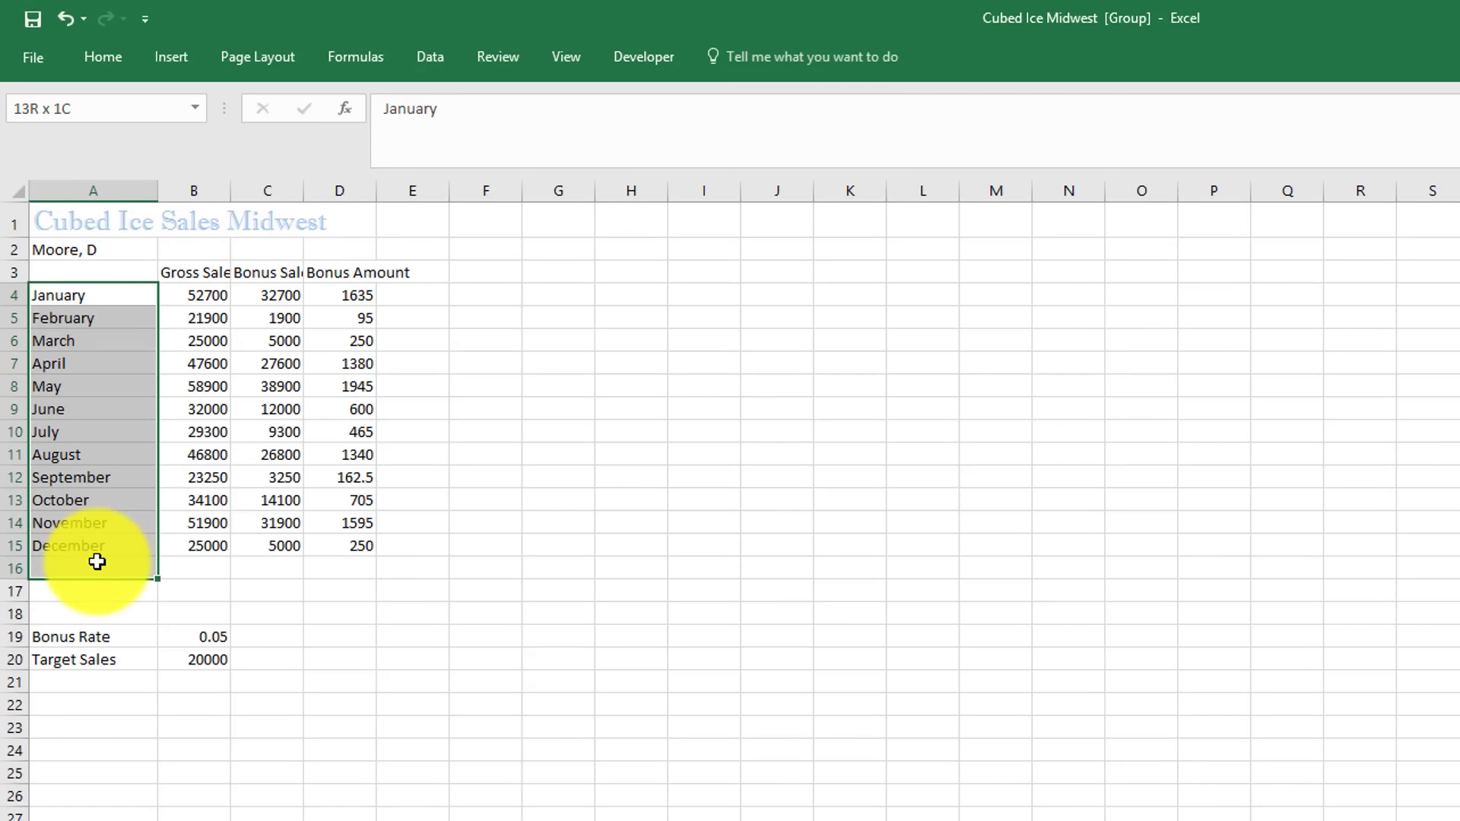
{"action": "left_click", "coordinate": [98, 563]}
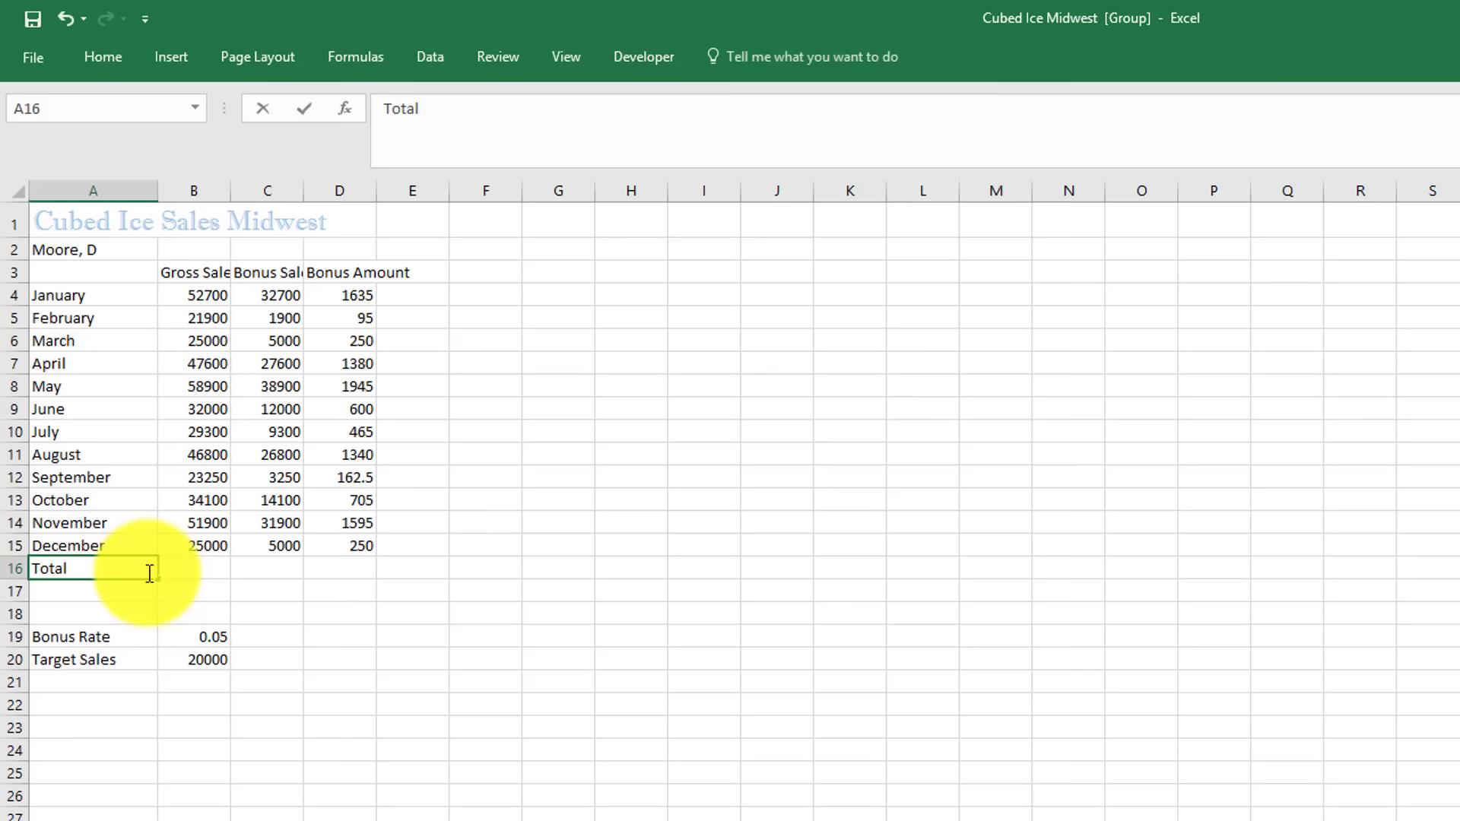
{"action": "key", "text": "Tab"}
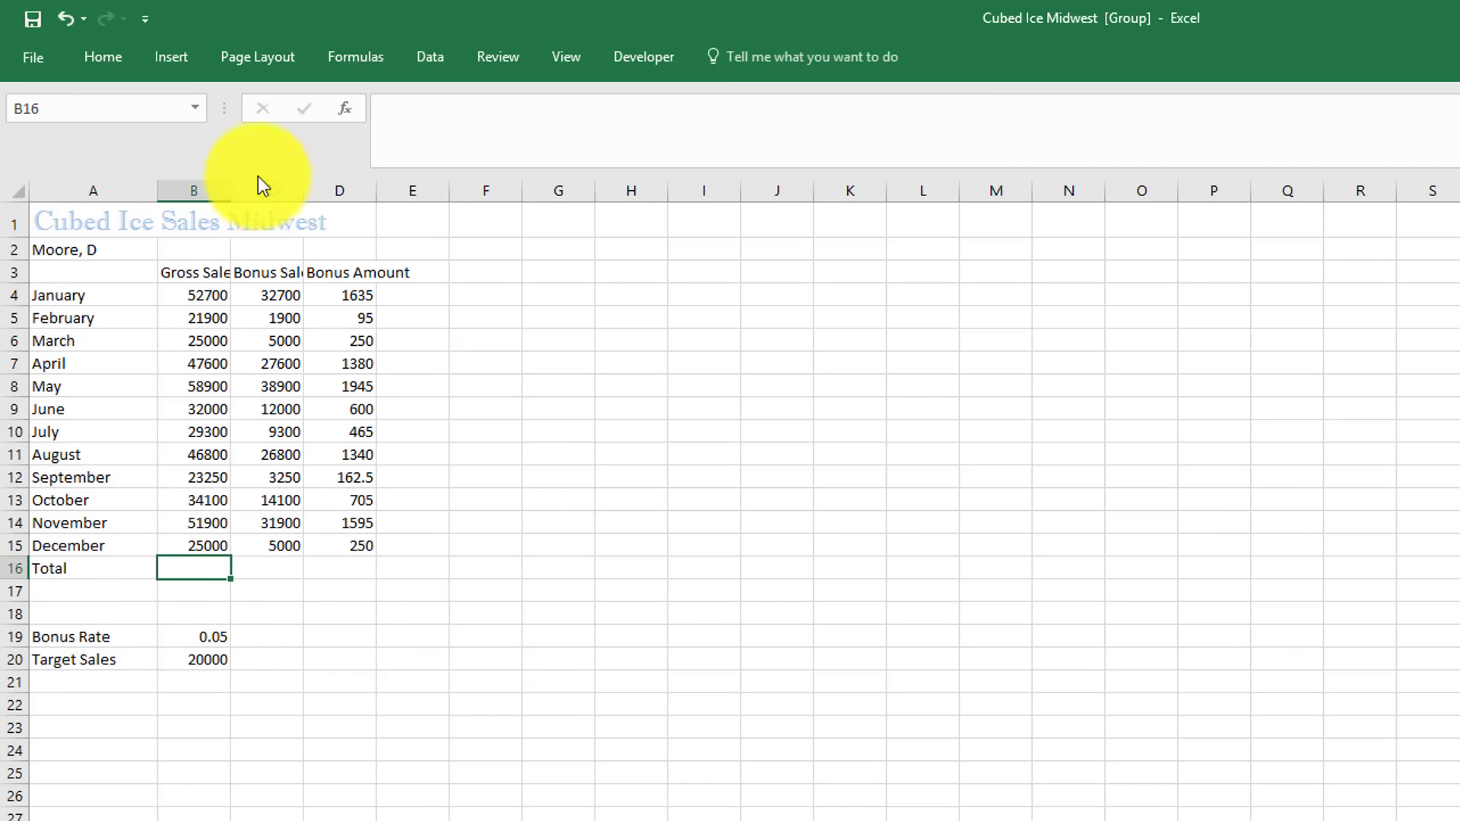
Step: Total the gross sales in B16 with SUM(B4:B15) and copy the formula across to C16 and D16
{"action": "left_click", "coordinate": [93, 60]}
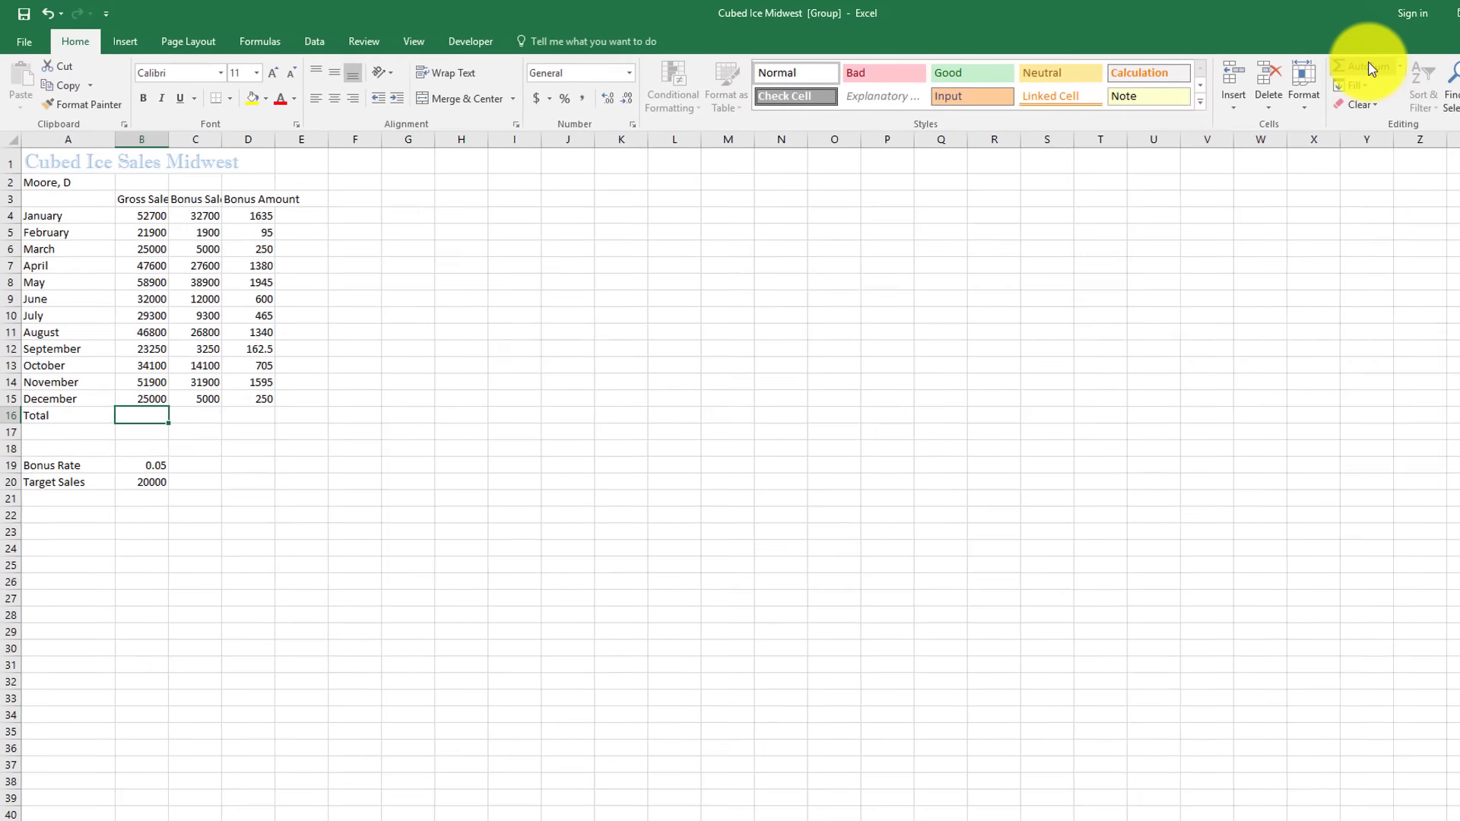
{"action": "left_click", "coordinate": [1349, 67]}
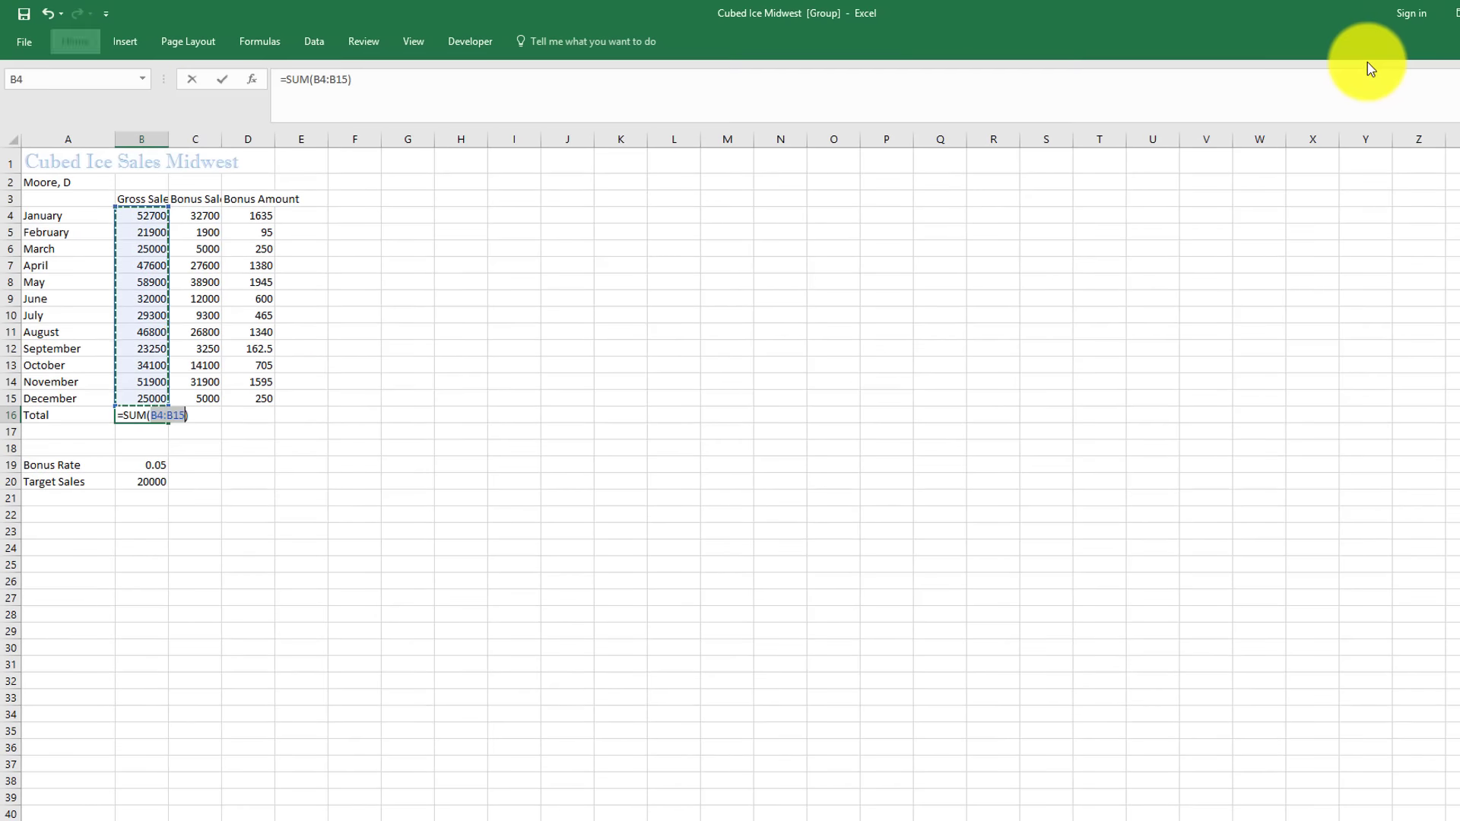
{"action": "key", "text": "Return"}
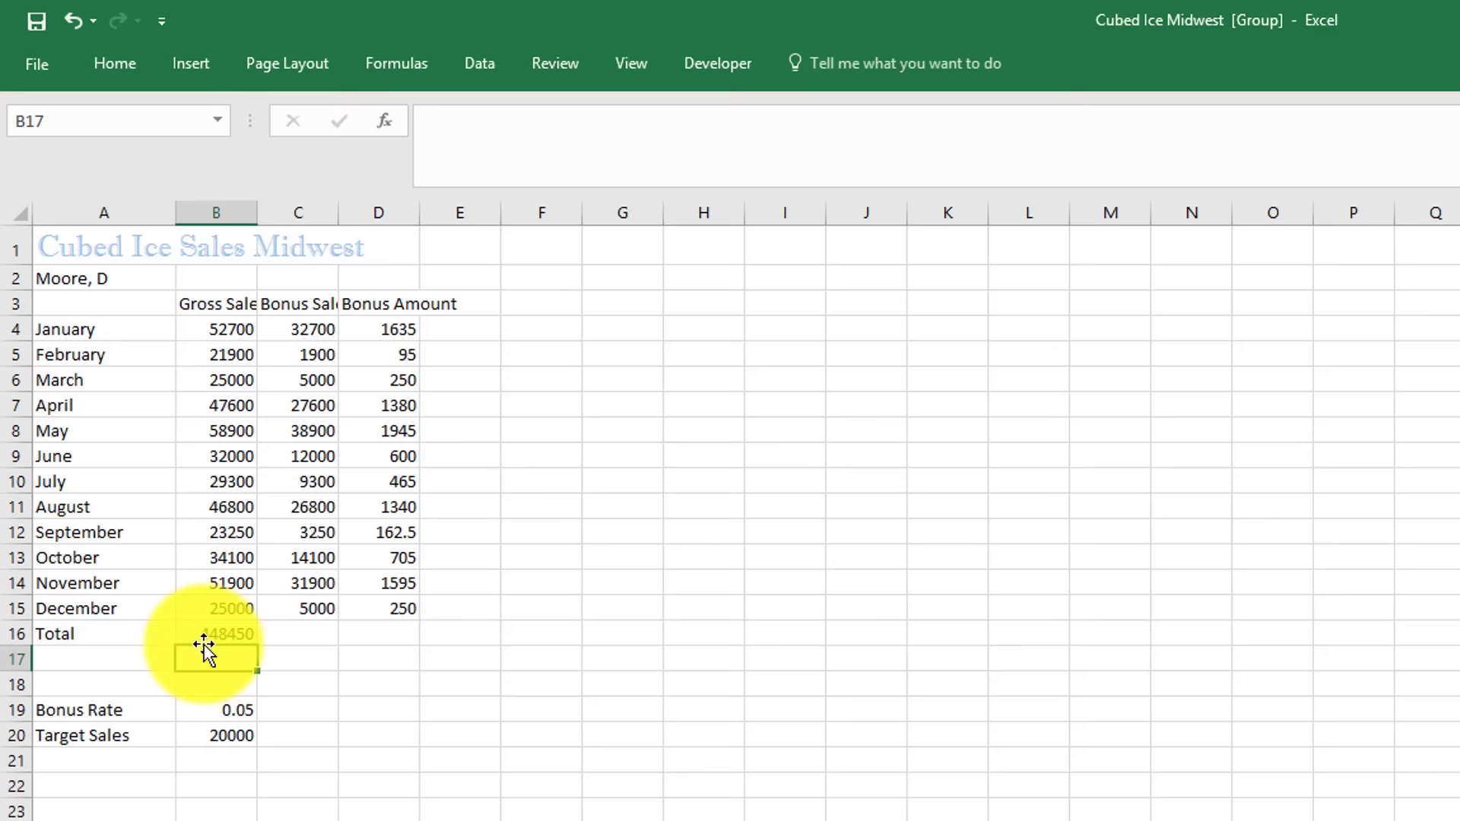
{"action": "left_click", "coordinate": [228, 633]}
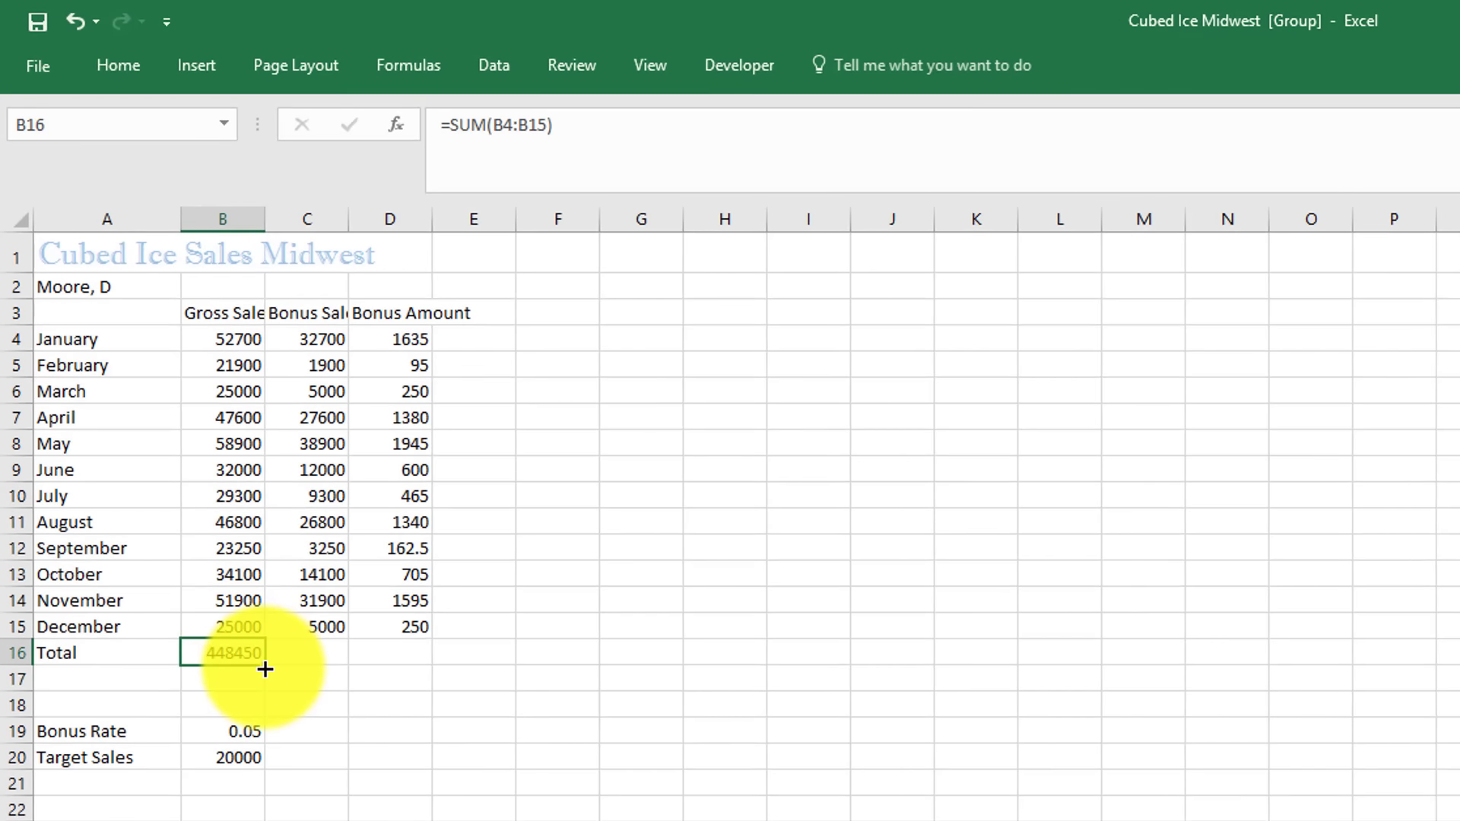
{"action": "left_click_drag", "start_coordinate": [264, 666], "coordinate": [411, 655]}
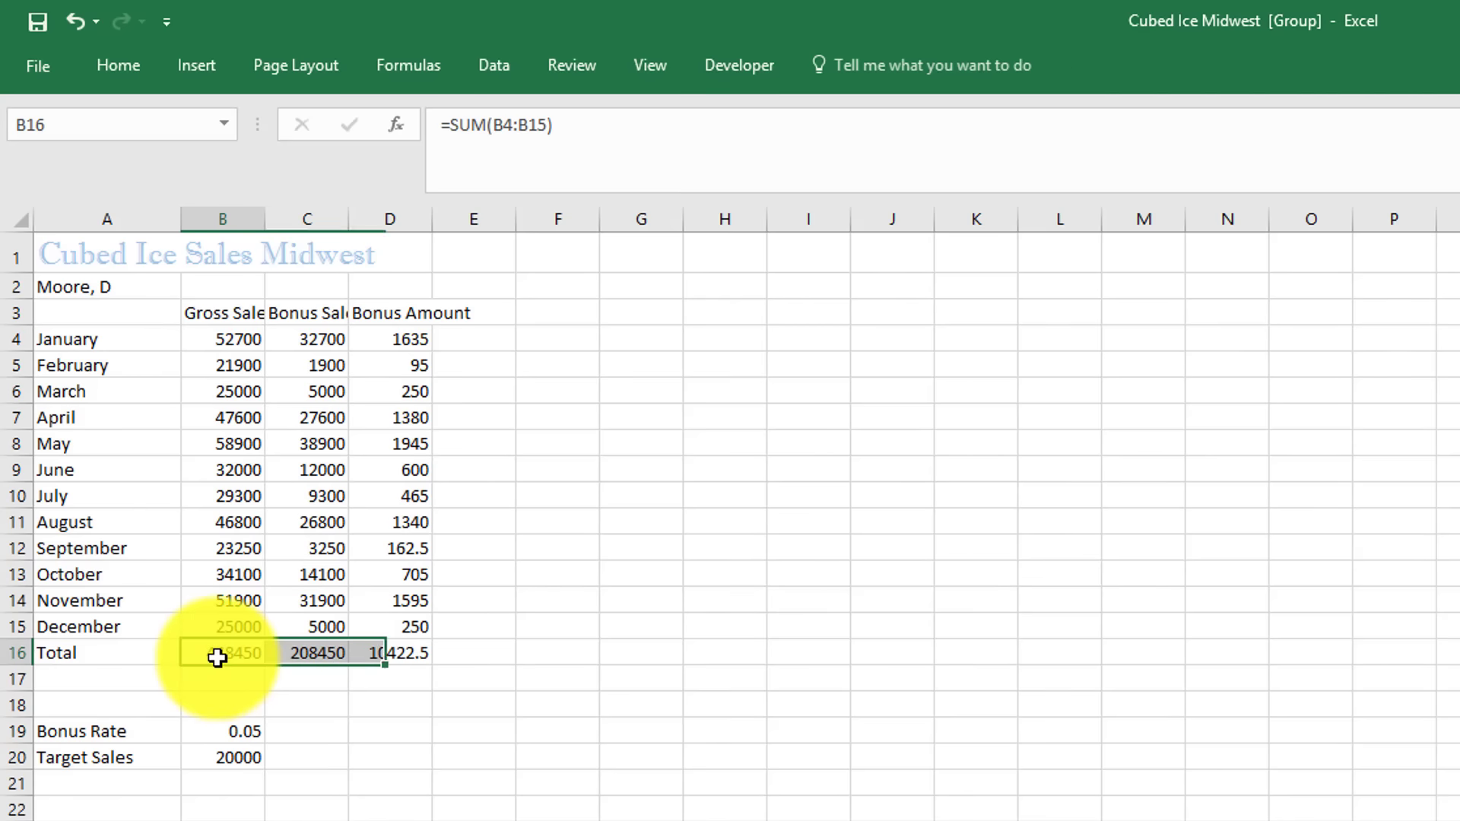
Step: Bold the month and Total labels in A4:A16
{"action": "left_click_drag", "start_coordinate": [107, 337], "coordinate": [137, 654]}
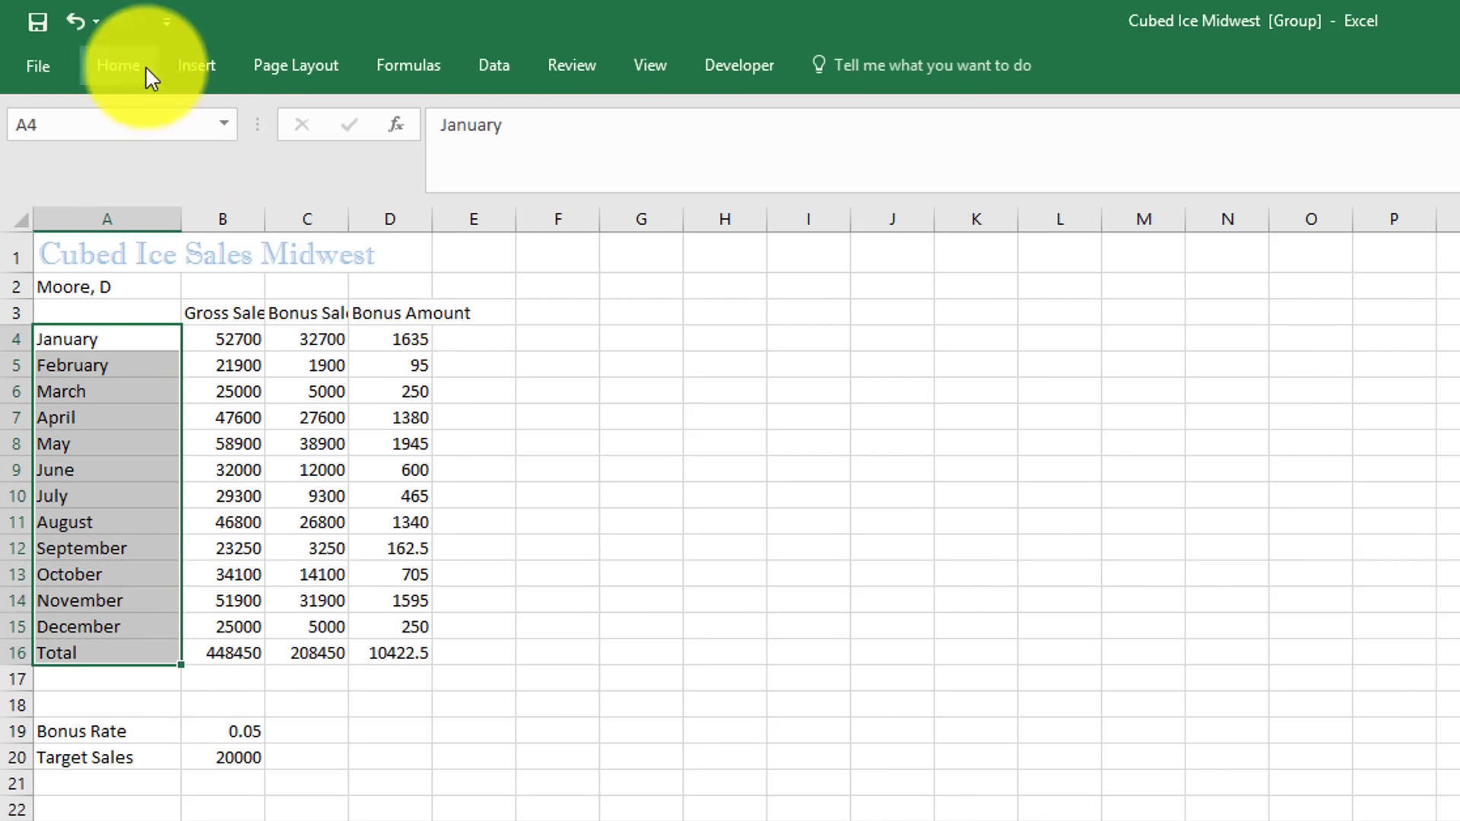
{"action": "left_click", "coordinate": [144, 65]}
{"action": "left_click", "coordinate": [225, 154]}
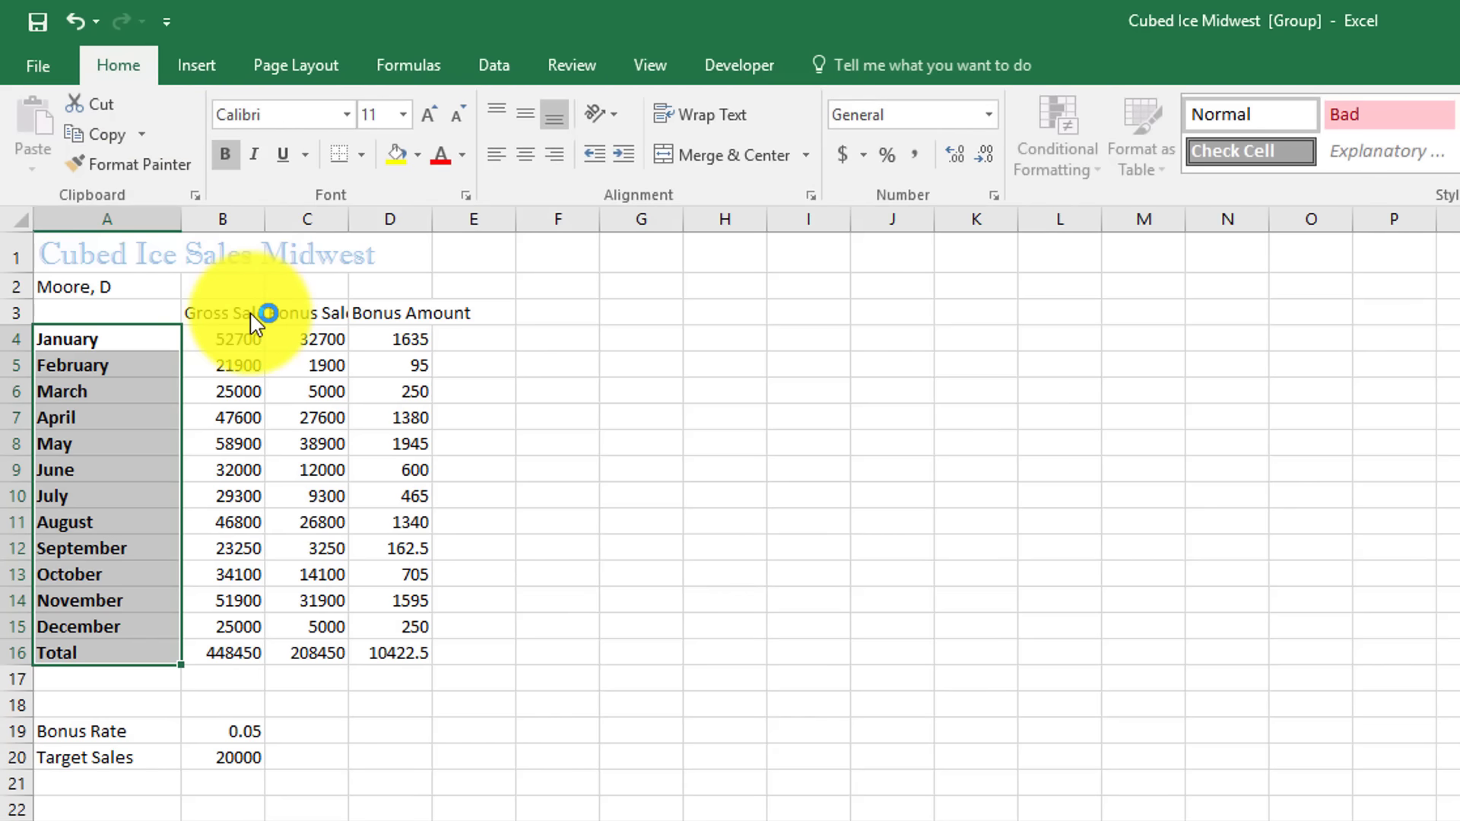
Step: Wrap the text of the column headings in B3:D3 and make them bold
{"action": "left_click", "coordinate": [255, 323]}
{"action": "left_click_drag", "start_coordinate": [248, 312], "coordinate": [388, 312]}
{"action": "left_click", "coordinate": [116, 66]}
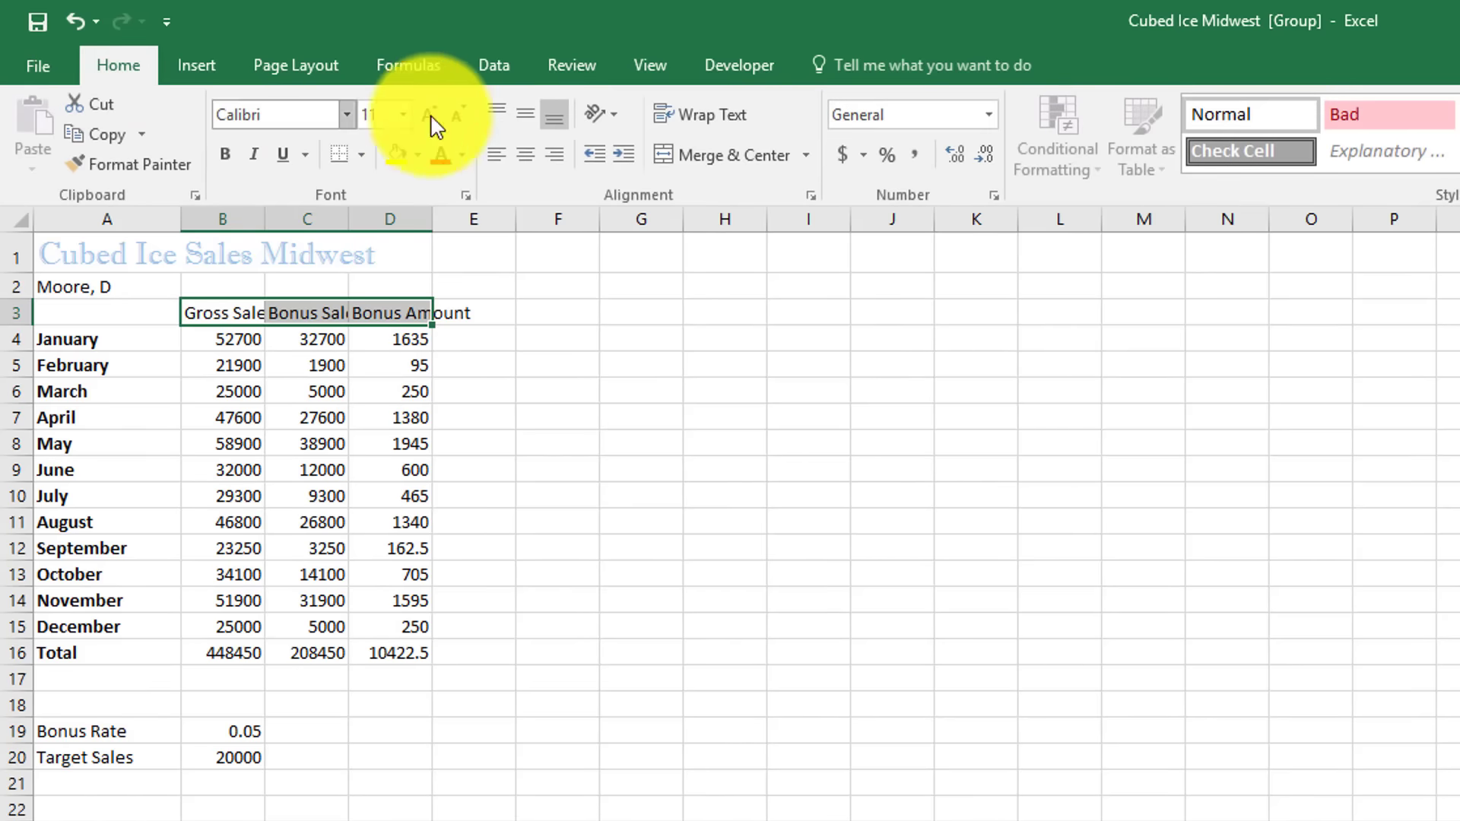
{"action": "left_click", "coordinate": [695, 115]}
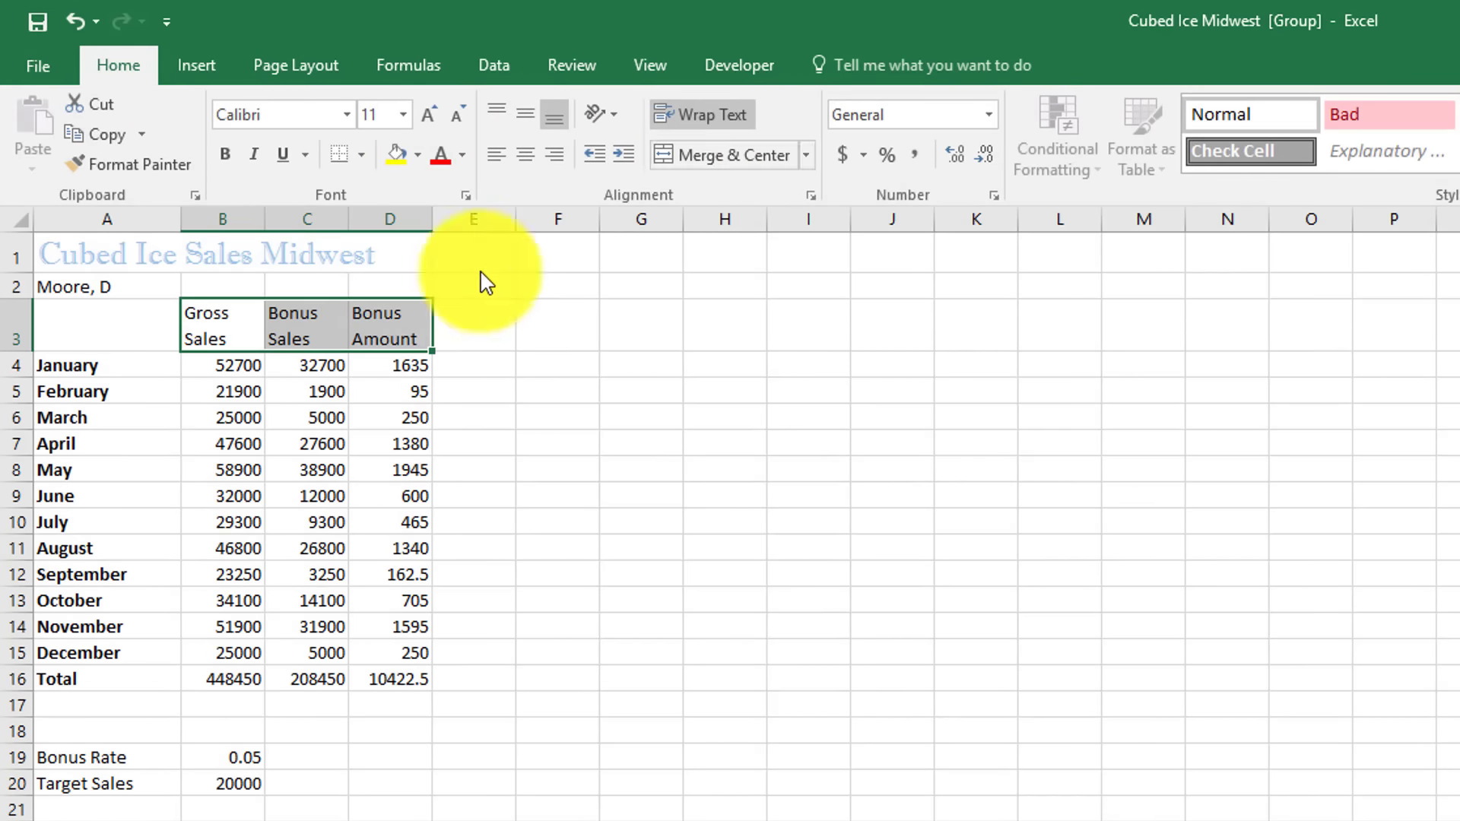
{"action": "left_click", "coordinate": [225, 154]}
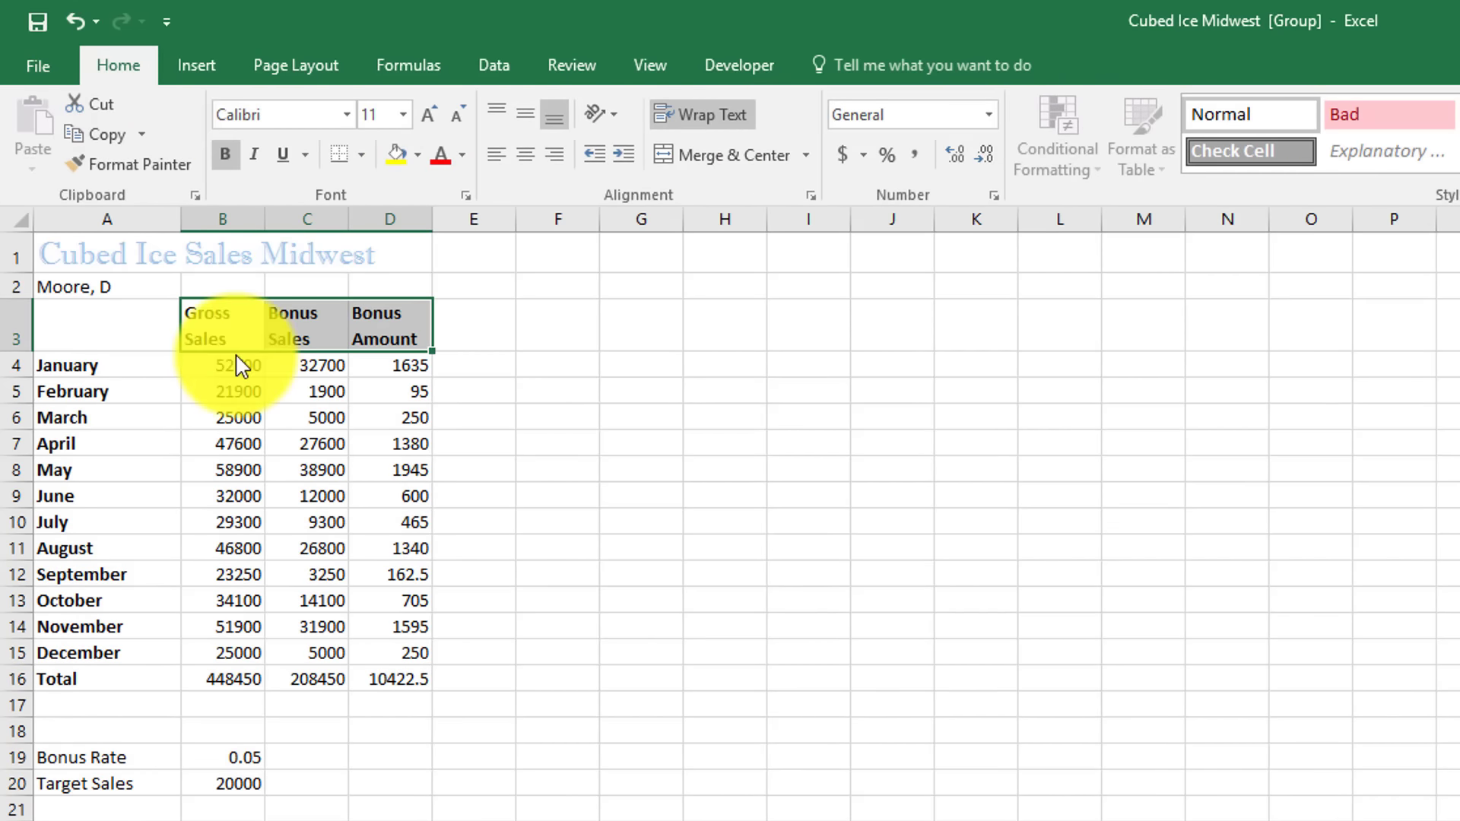
Step: Format the monthly figures in B4:D15 with comma style and no decimal places
{"action": "left_click", "coordinate": [240, 376]}
{"action": "left_click_drag", "start_coordinate": [236, 372], "coordinate": [401, 640]}
{"action": "left_click", "coordinate": [115, 66]}
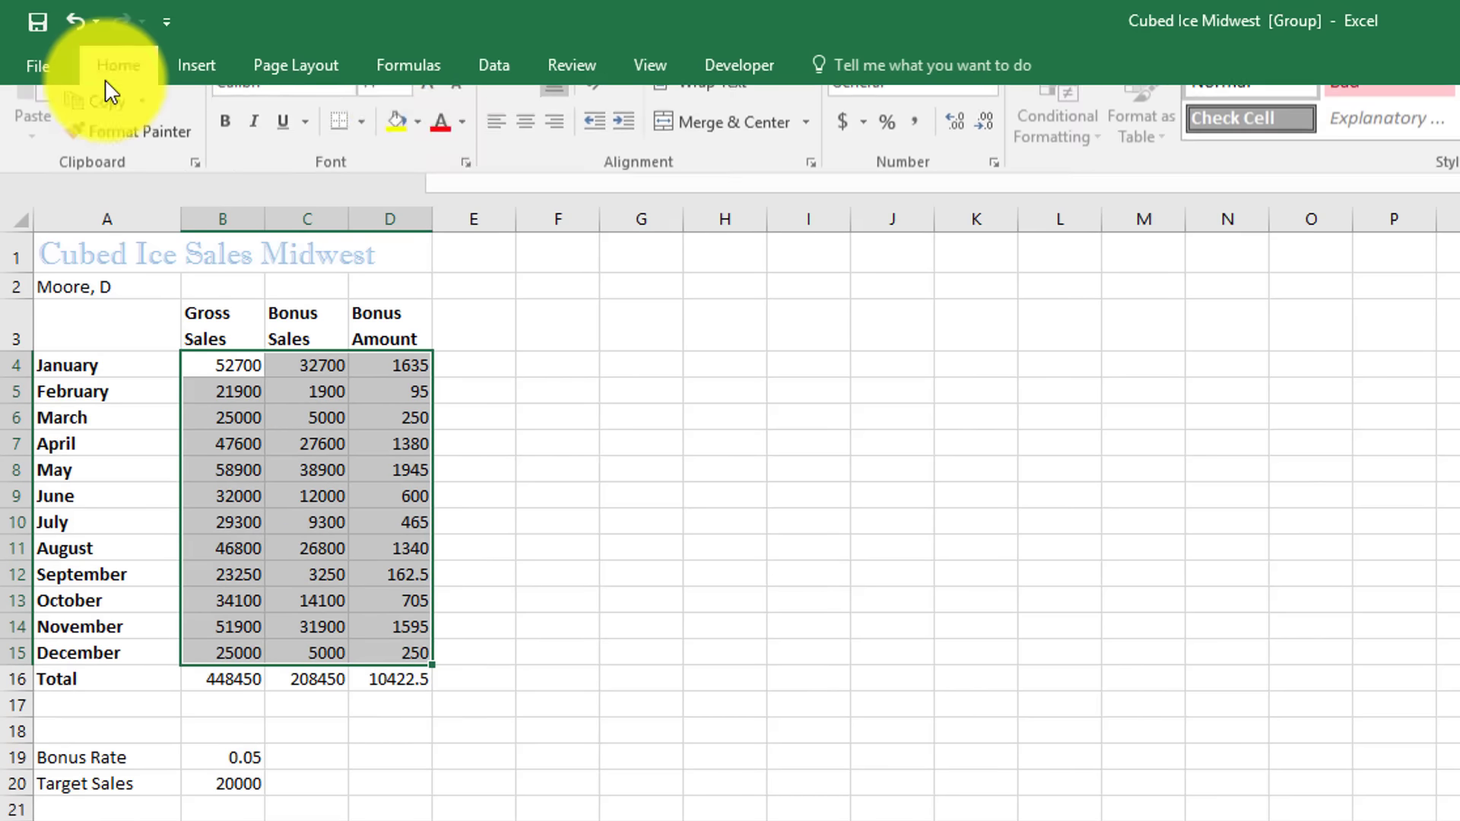
{"action": "left_click", "coordinate": [917, 156]}
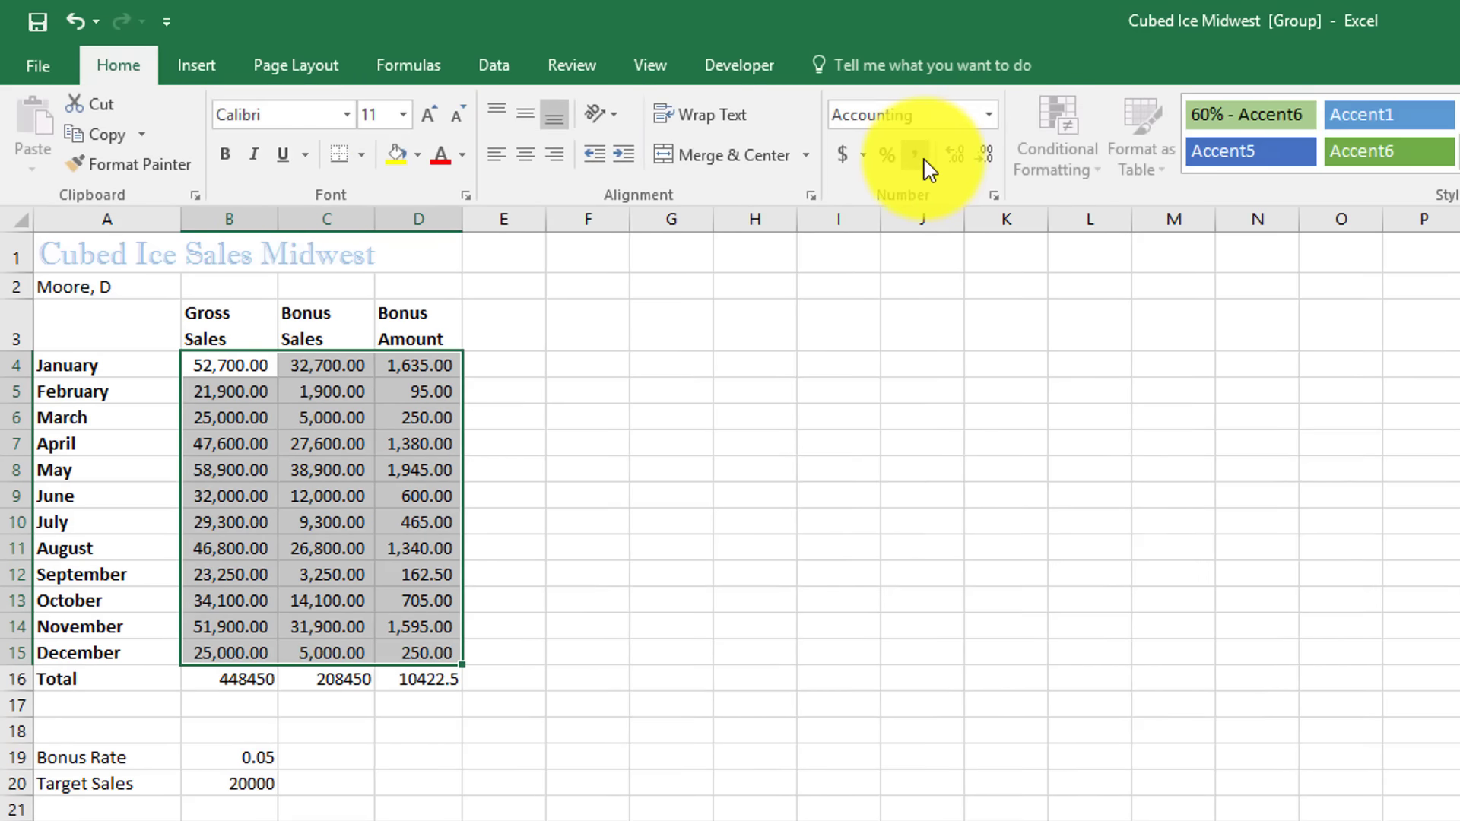
{"action": "left_click", "coordinate": [983, 154]}
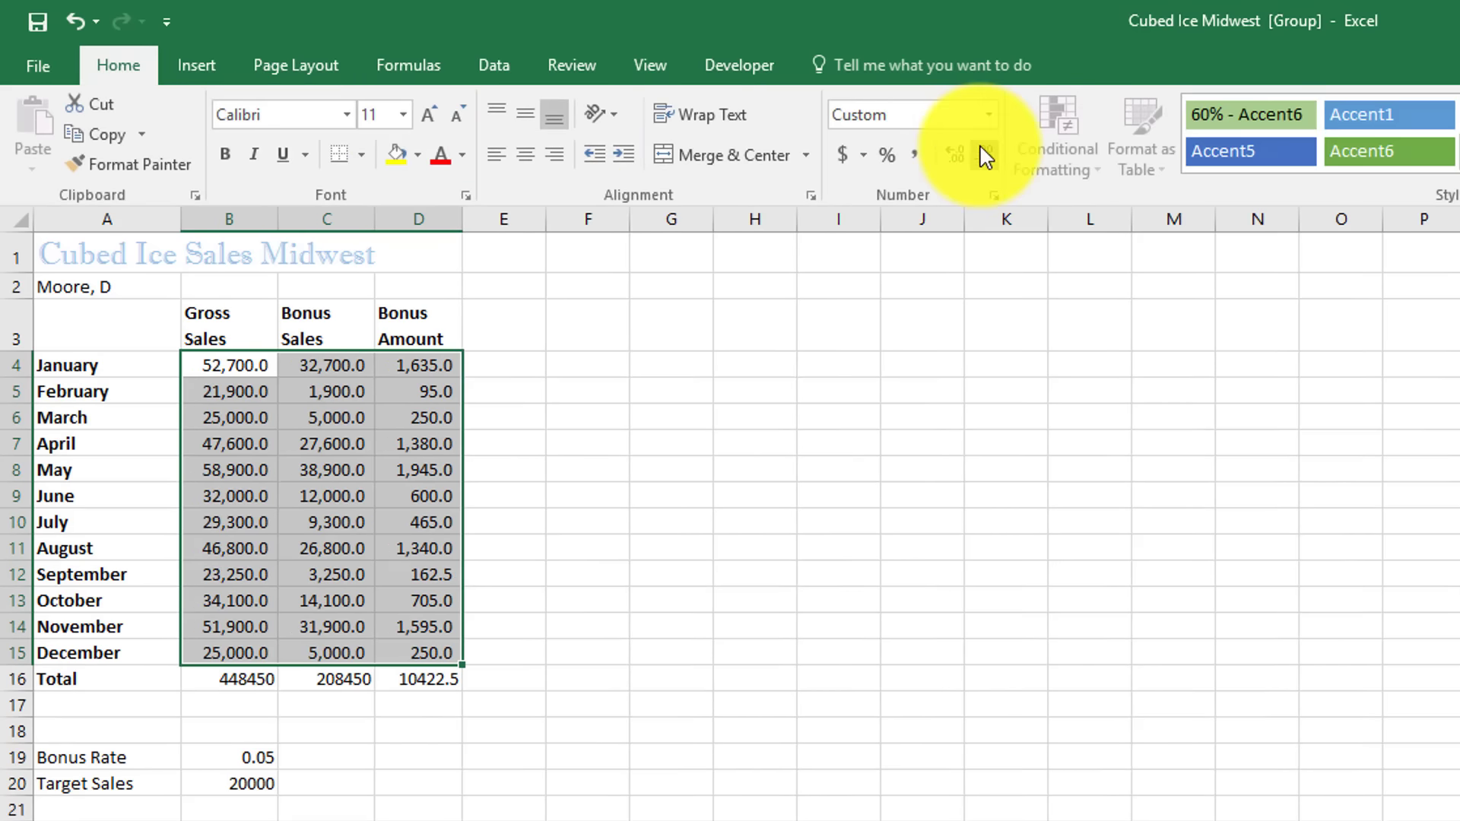
{"action": "left_click", "coordinate": [983, 155]}
Step: Format the totals in B16:D16 as dollar accounting values with no decimal places
{"action": "left_click", "coordinate": [261, 679]}
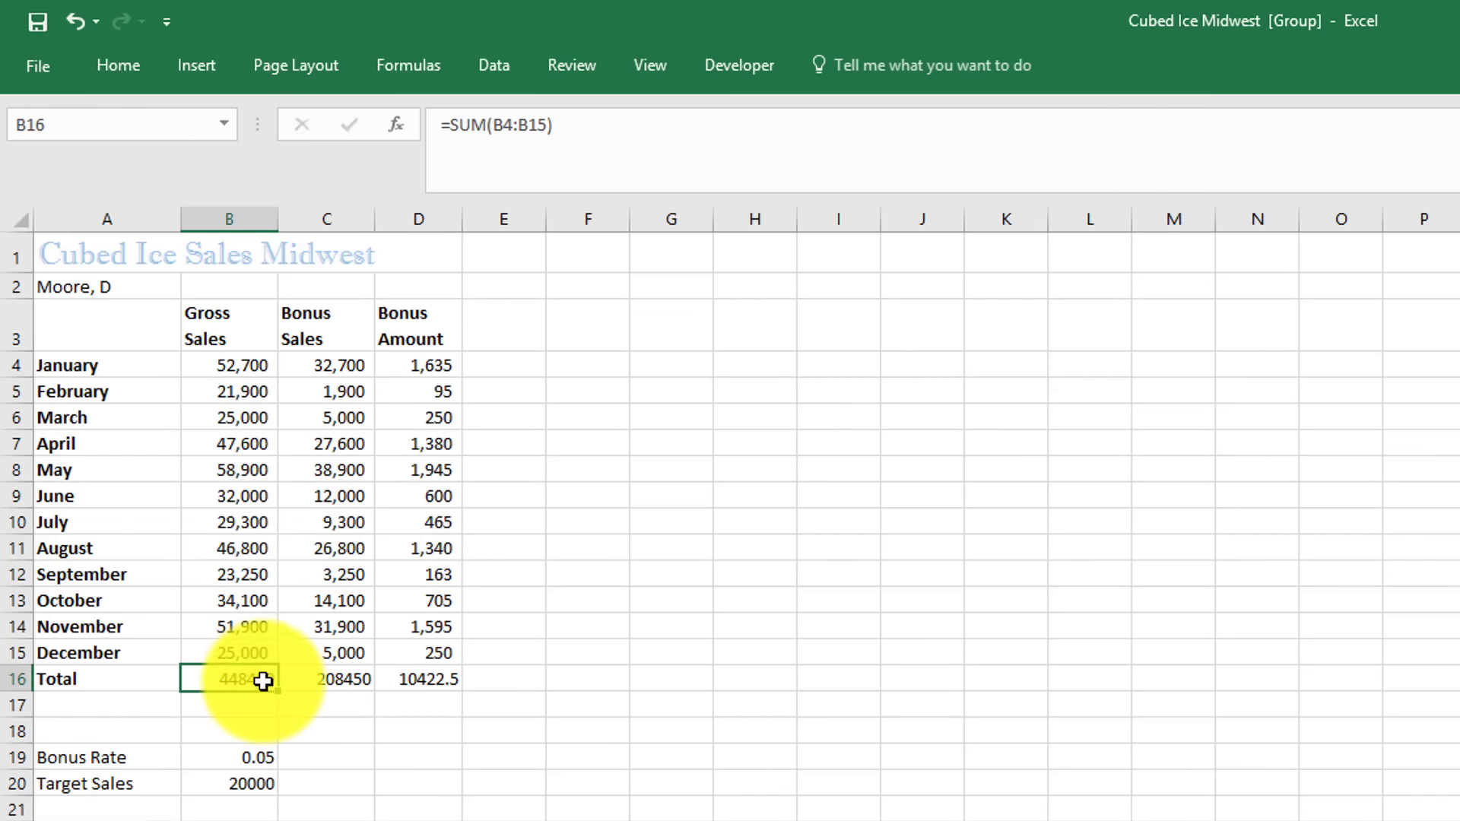
{"action": "left_click_drag", "start_coordinate": [297, 679], "coordinate": [399, 679]}
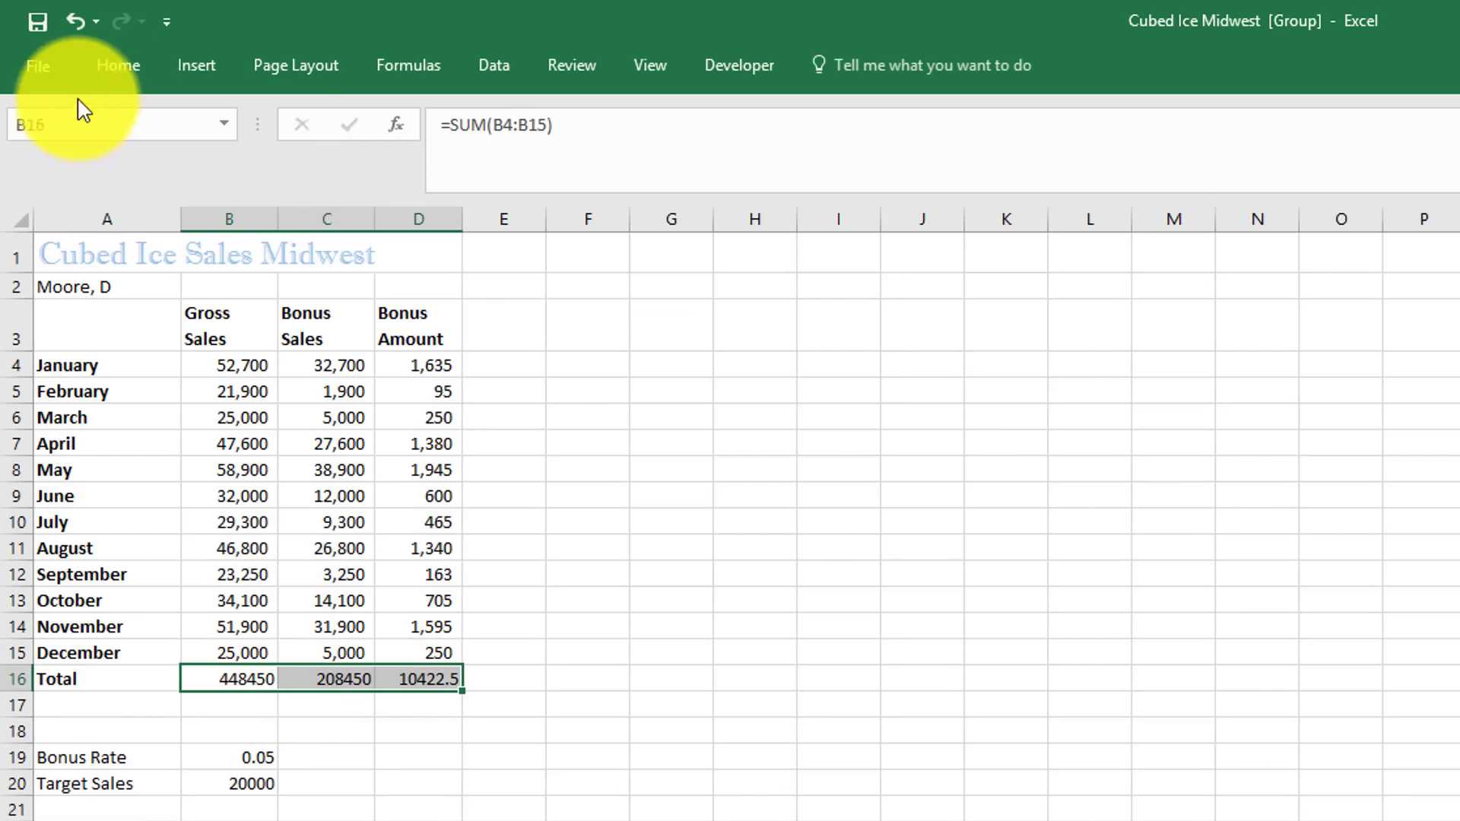
{"action": "left_click", "coordinate": [118, 77]}
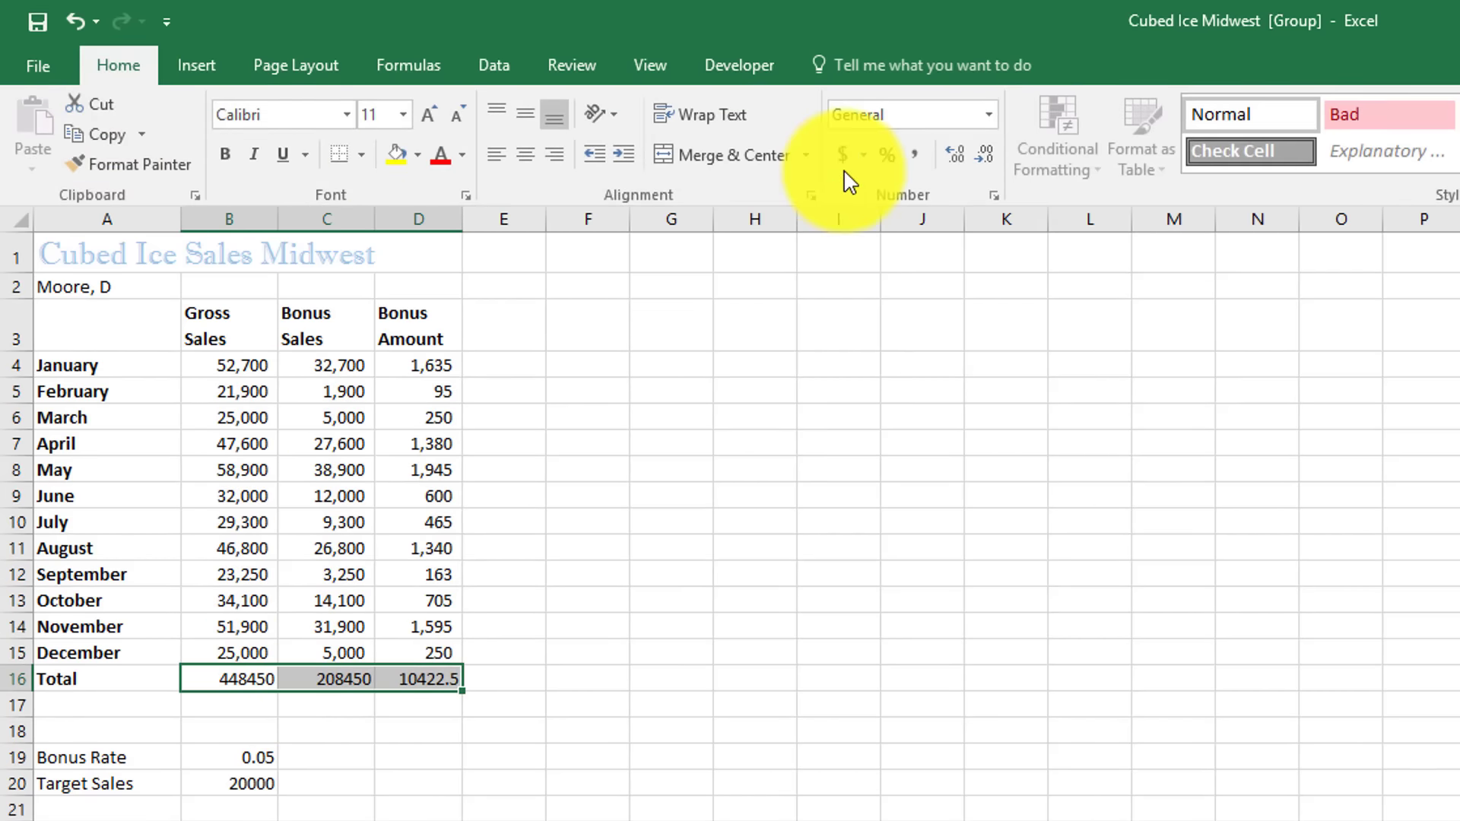
{"action": "left_click", "coordinate": [845, 159]}
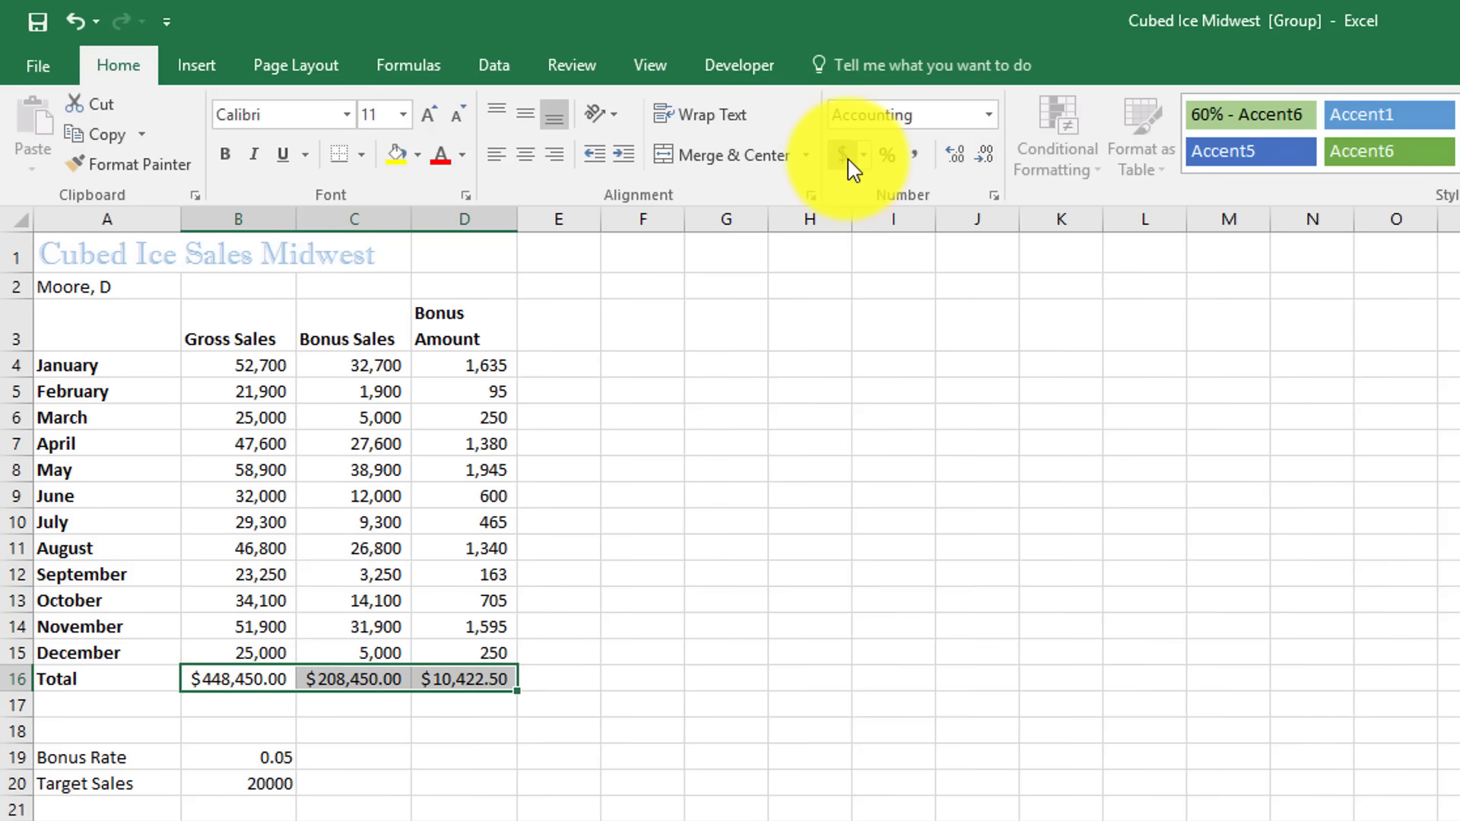
{"action": "left_click", "coordinate": [990, 160]}
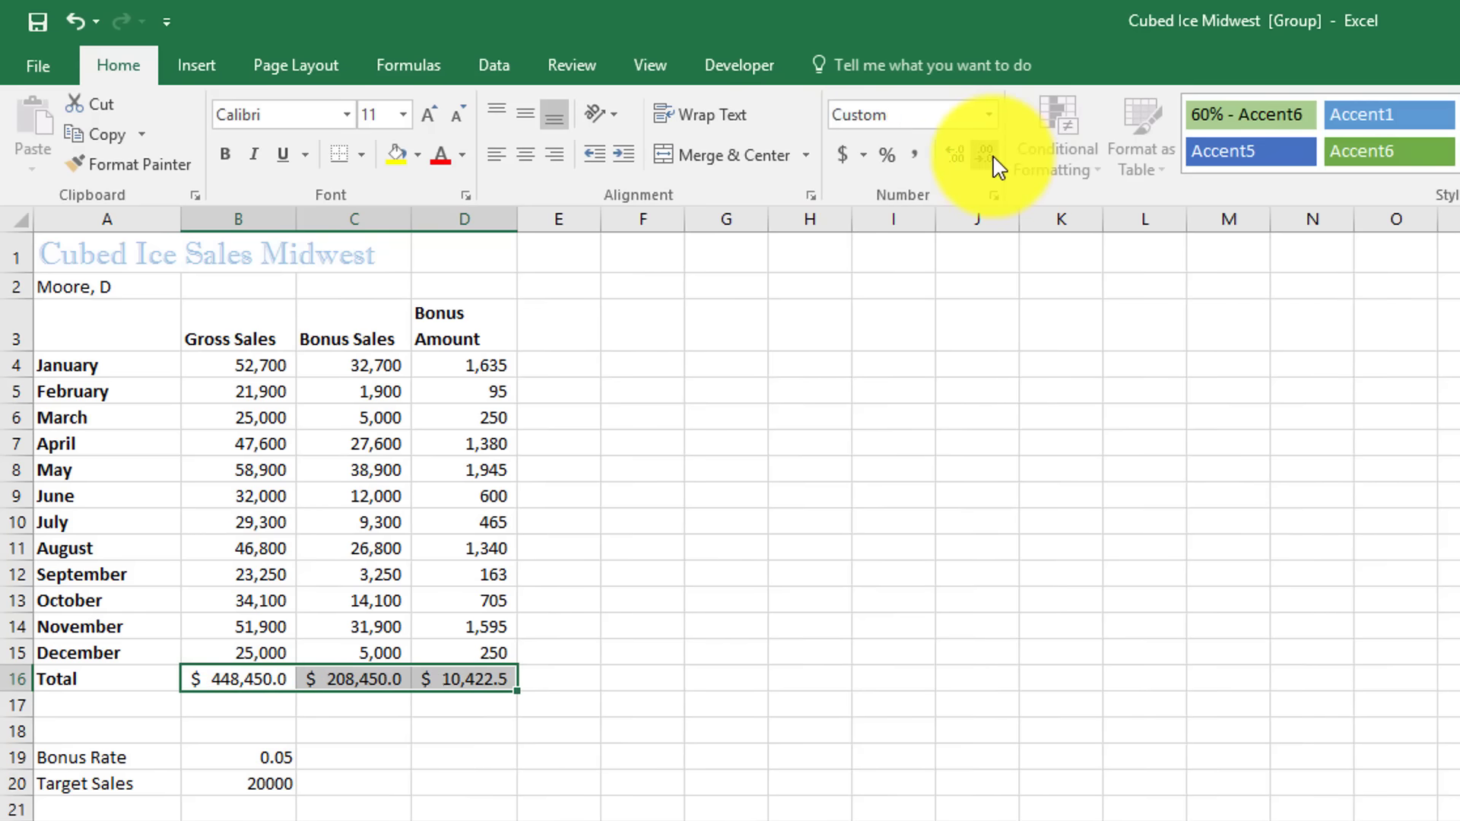
{"action": "left_click", "coordinate": [991, 159]}
Step: Deselect the totals and review the calculations and formatting on the second and last salesperson sheets of the group
{"action": "left_click", "coordinate": [377, 731]}
{"action": "left_click", "coordinate": [377, 732]}
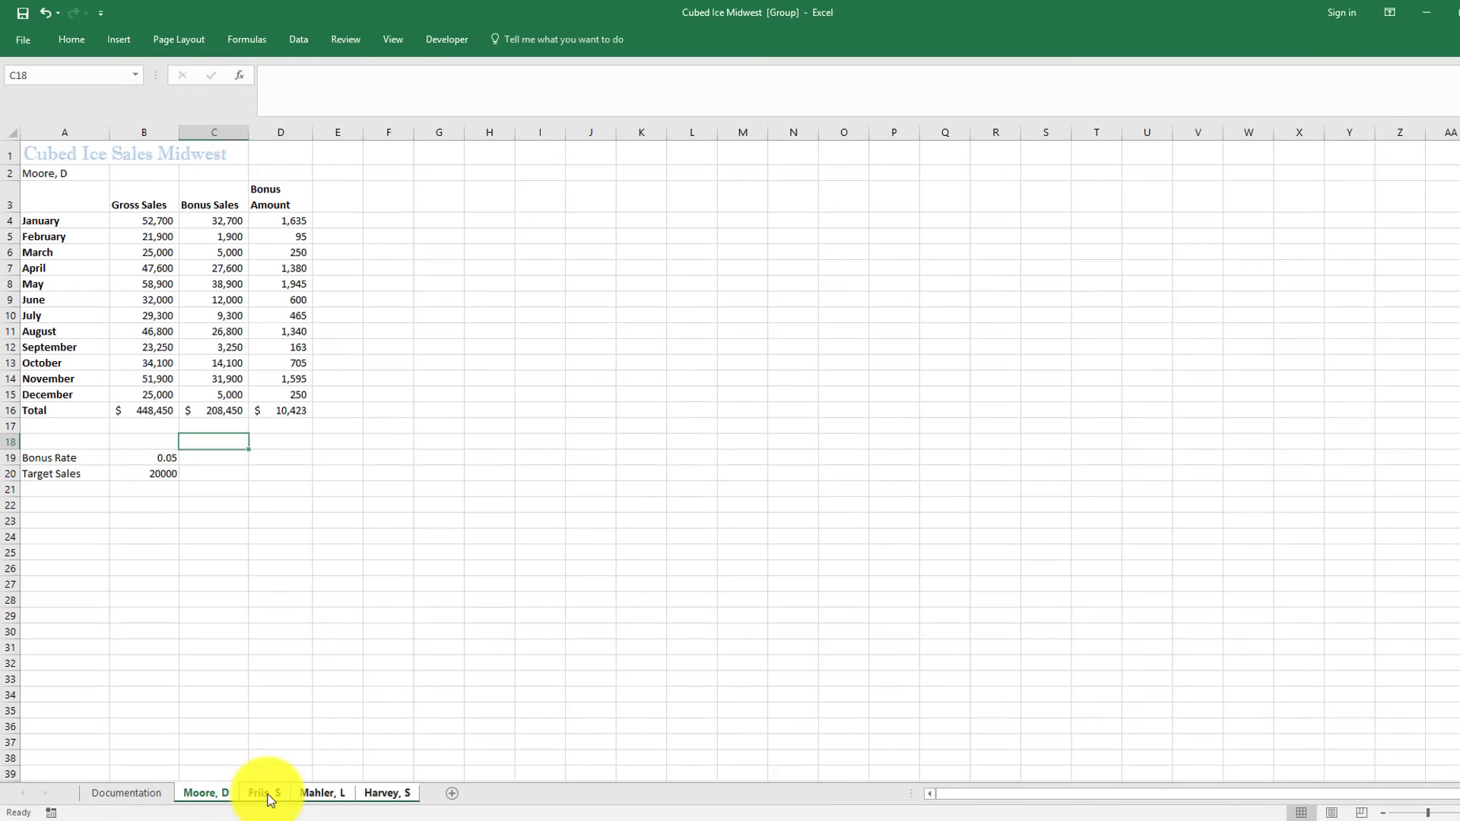
{"action": "left_click", "coordinate": [266, 793]}
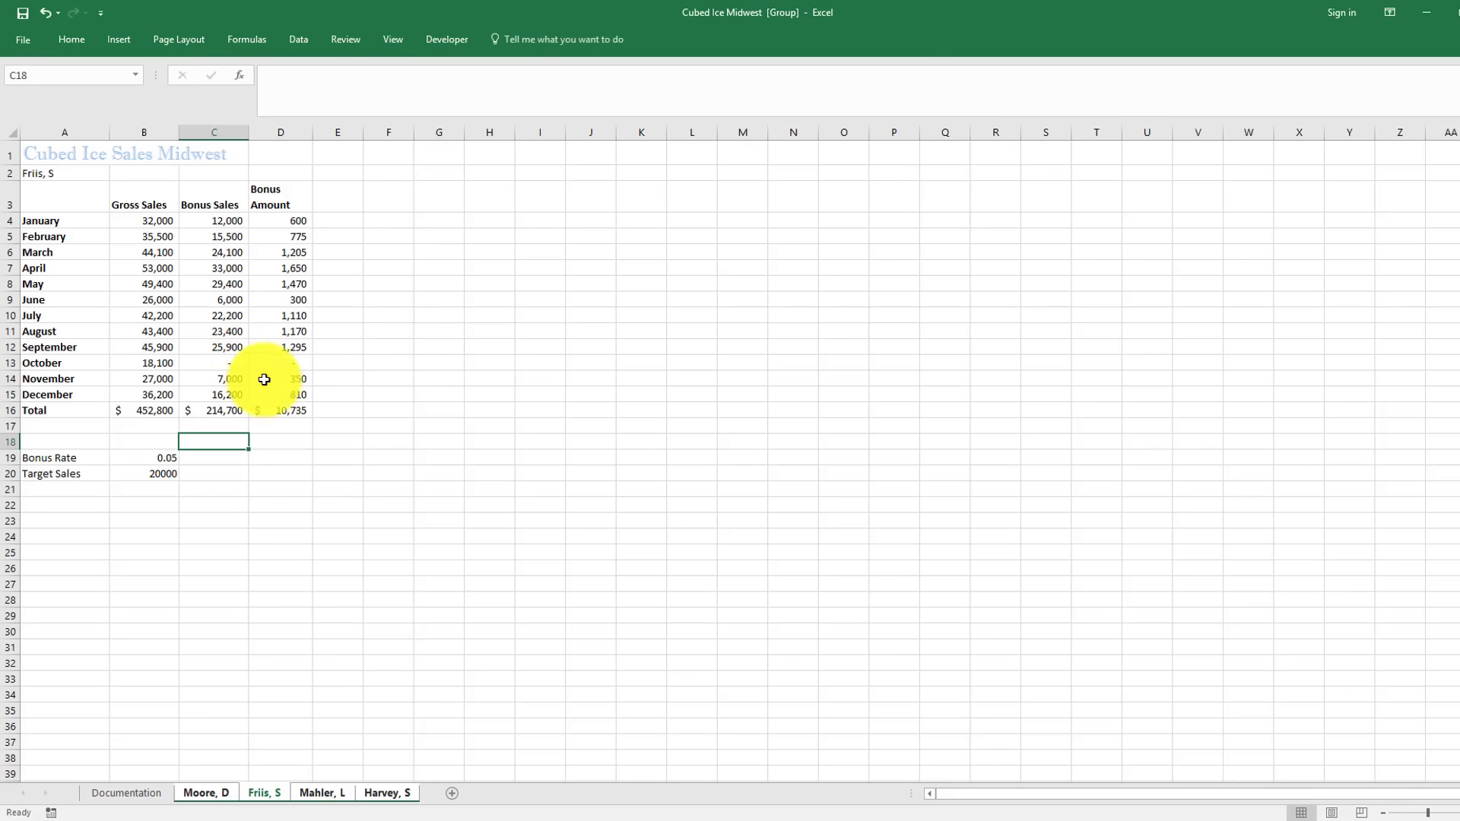
{"action": "left_click", "coordinate": [384, 793]}
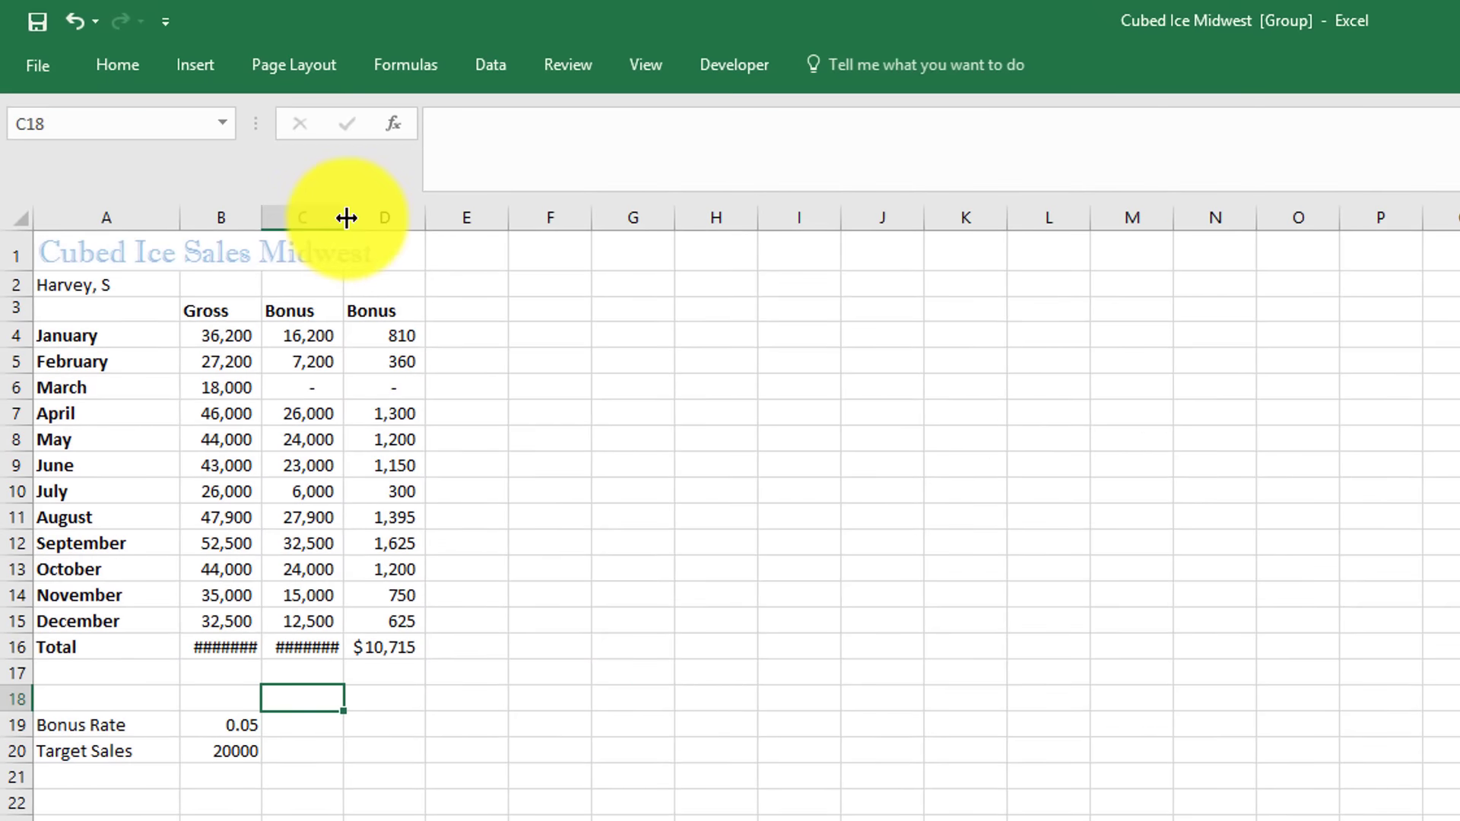
Step: Widen columns C and B across the grouped sheets to fit the totals, and ungroup the sheets by opening the Documentation sheet
{"action": "left_click_drag", "start_coordinate": [345, 218], "coordinate": [353, 218]}
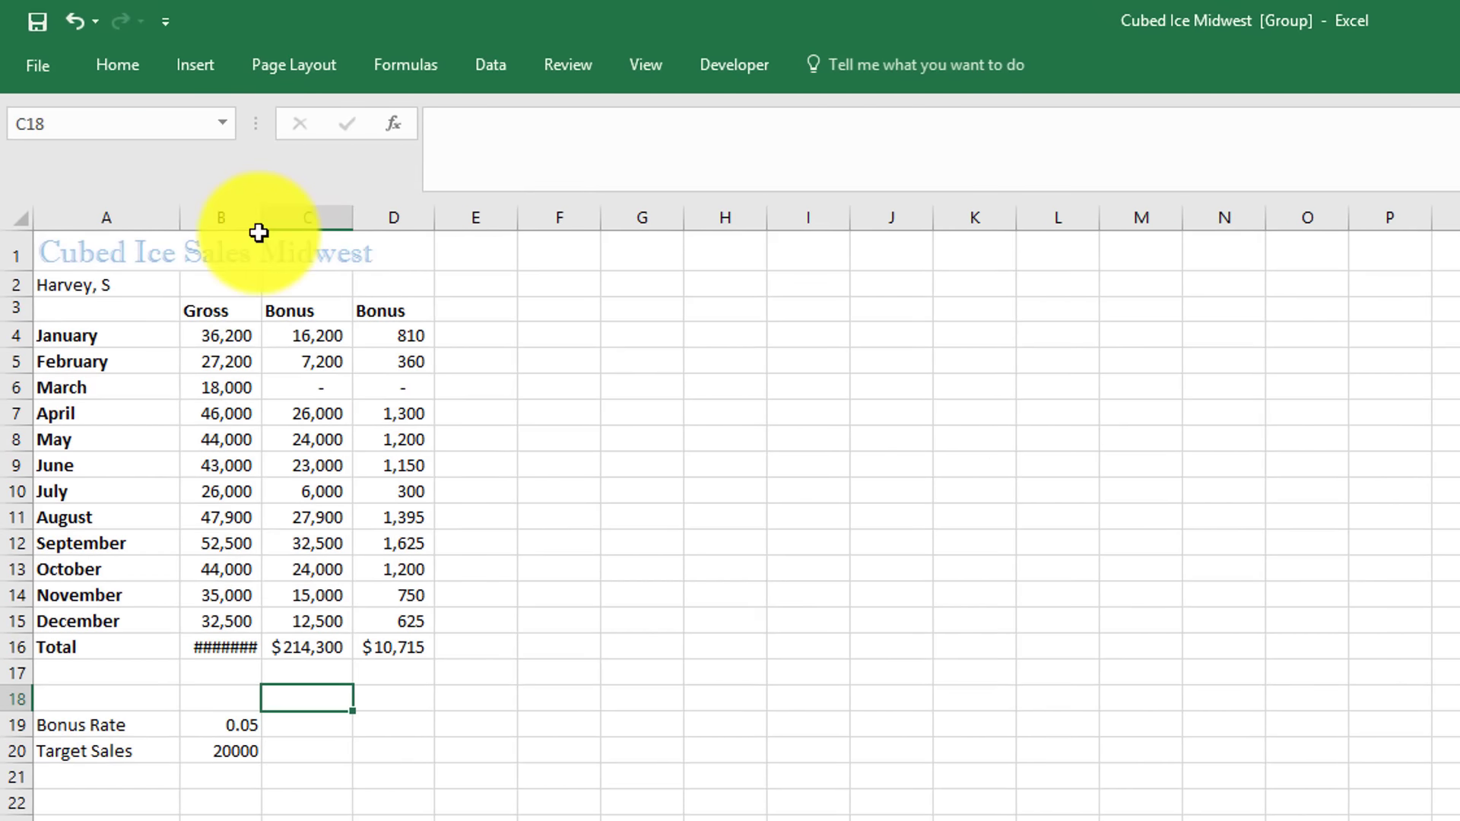
{"action": "left_click_drag", "start_coordinate": [256, 226], "coordinate": [273, 218]}
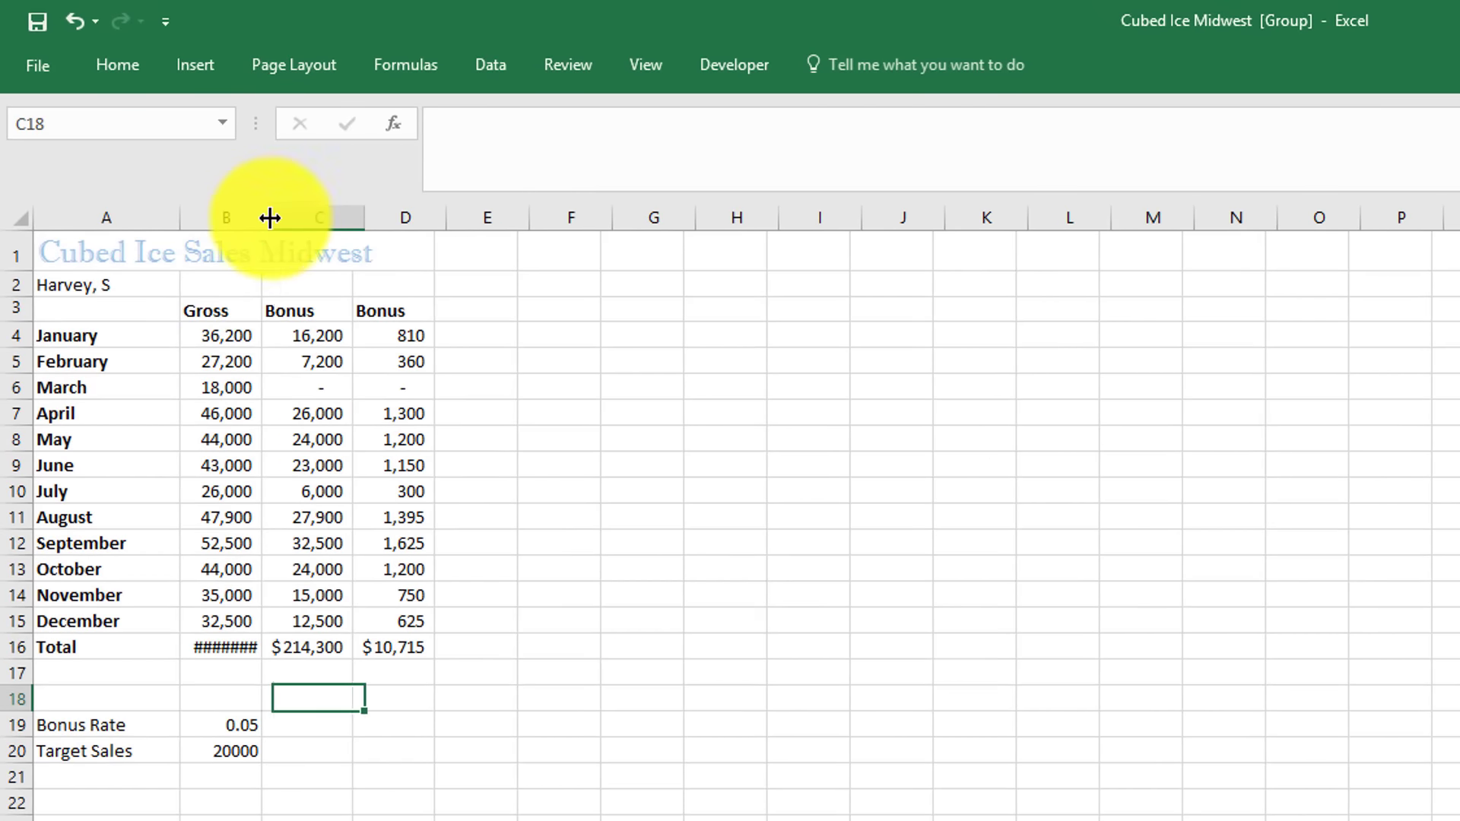
{"action": "key", "text": "ctrl+Page_Down"}
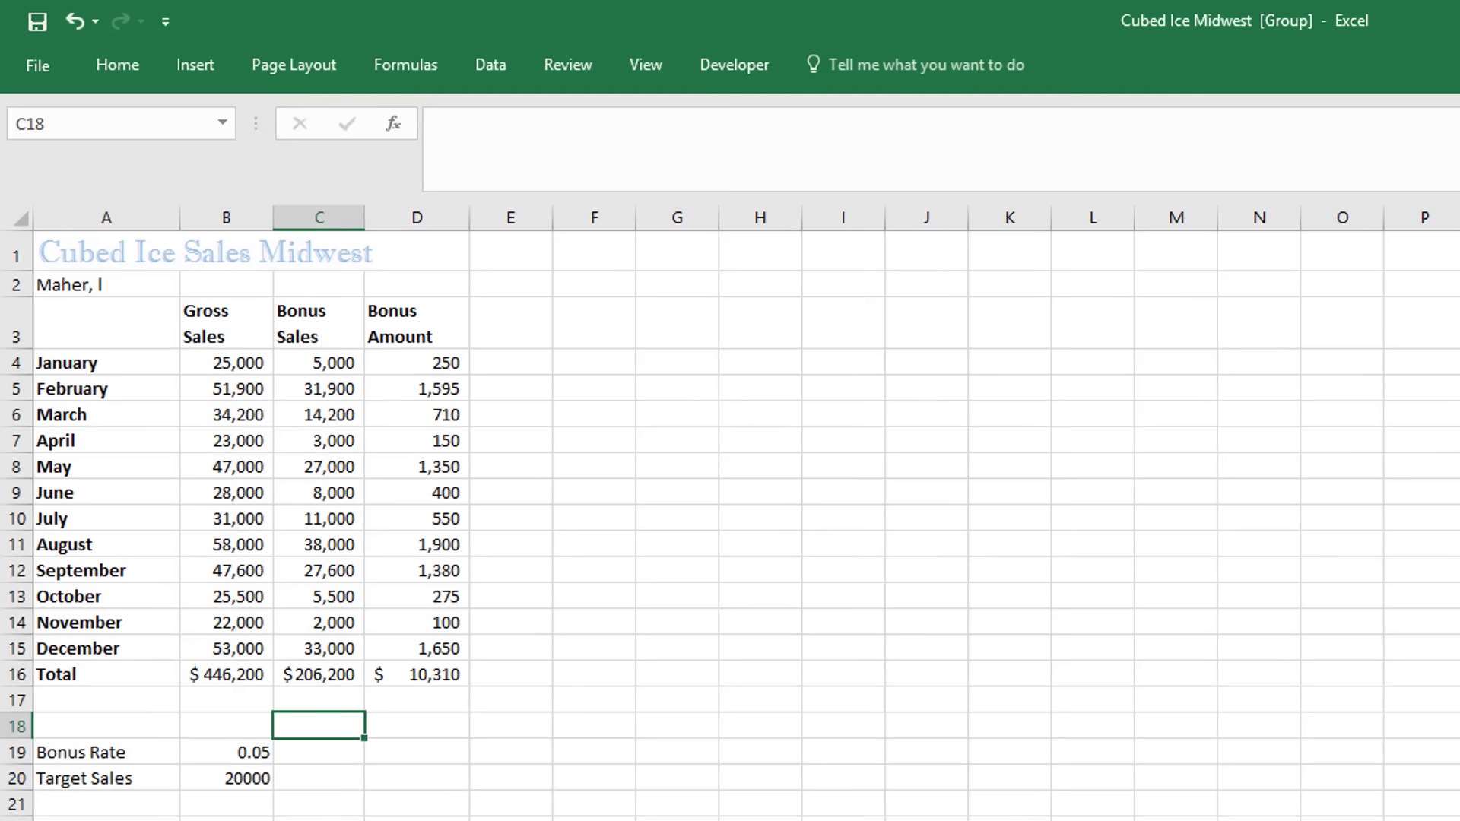
{"action": "key", "text": "ctrl+Page_Up"}
{"action": "key", "text": "ctrl+Page_Up"}
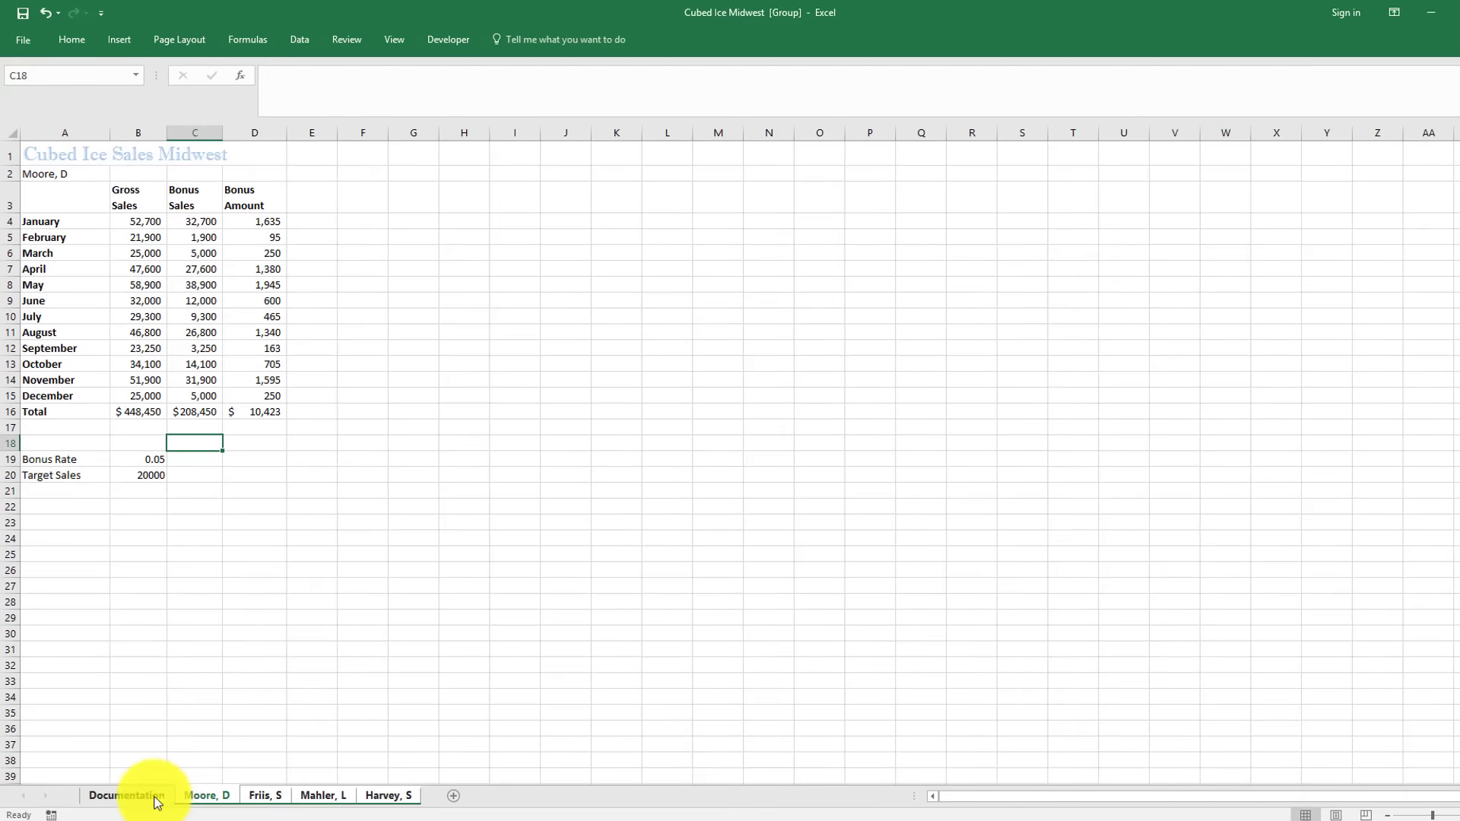
{"action": "left_click", "coordinate": [156, 798]}
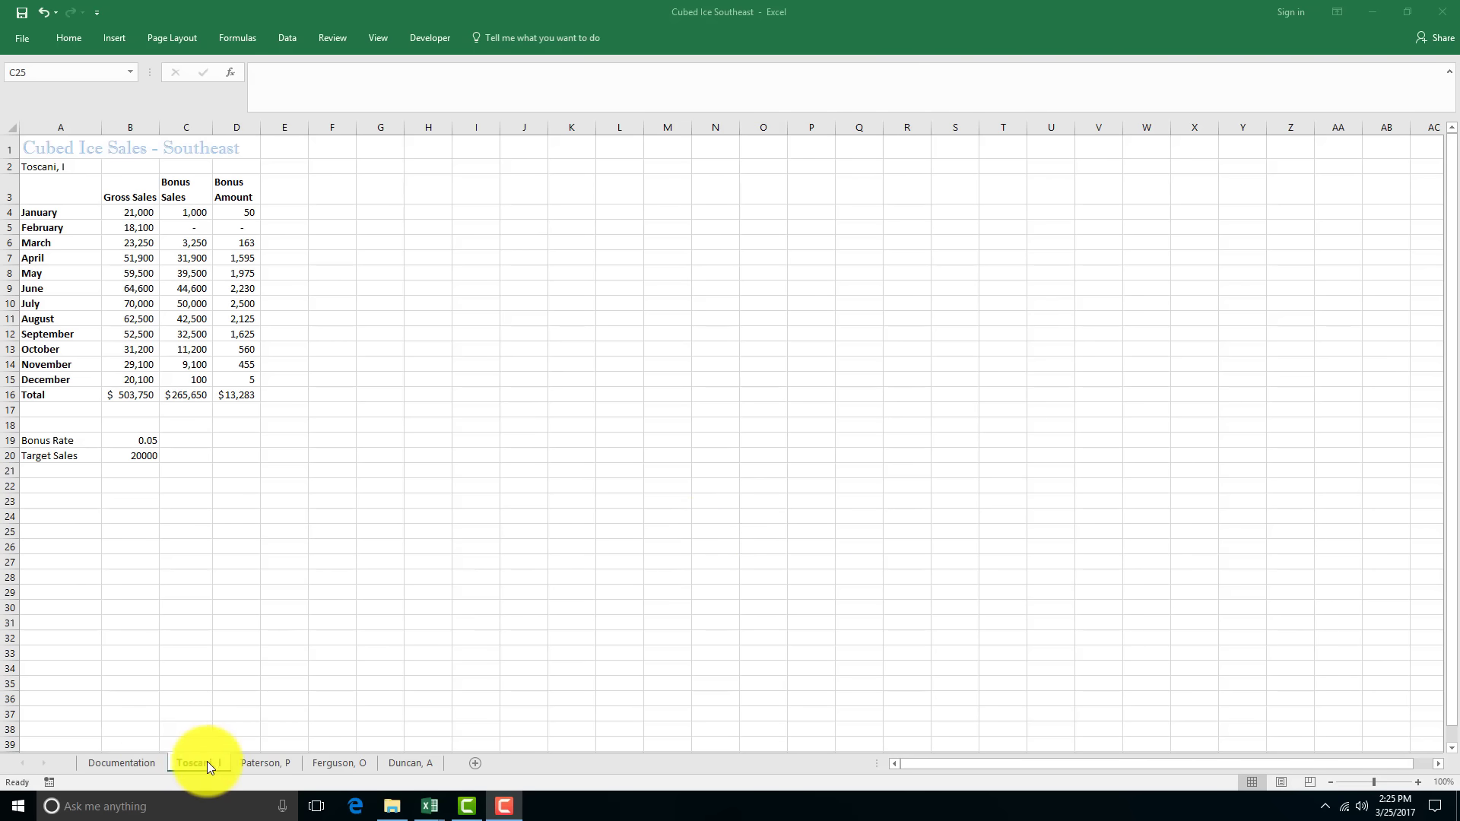
Step: In the Cubed Ice Southeast workbook, copy the first salesperson sheet to the end of the sheets
{"action": "key", "text": "ctrl"}
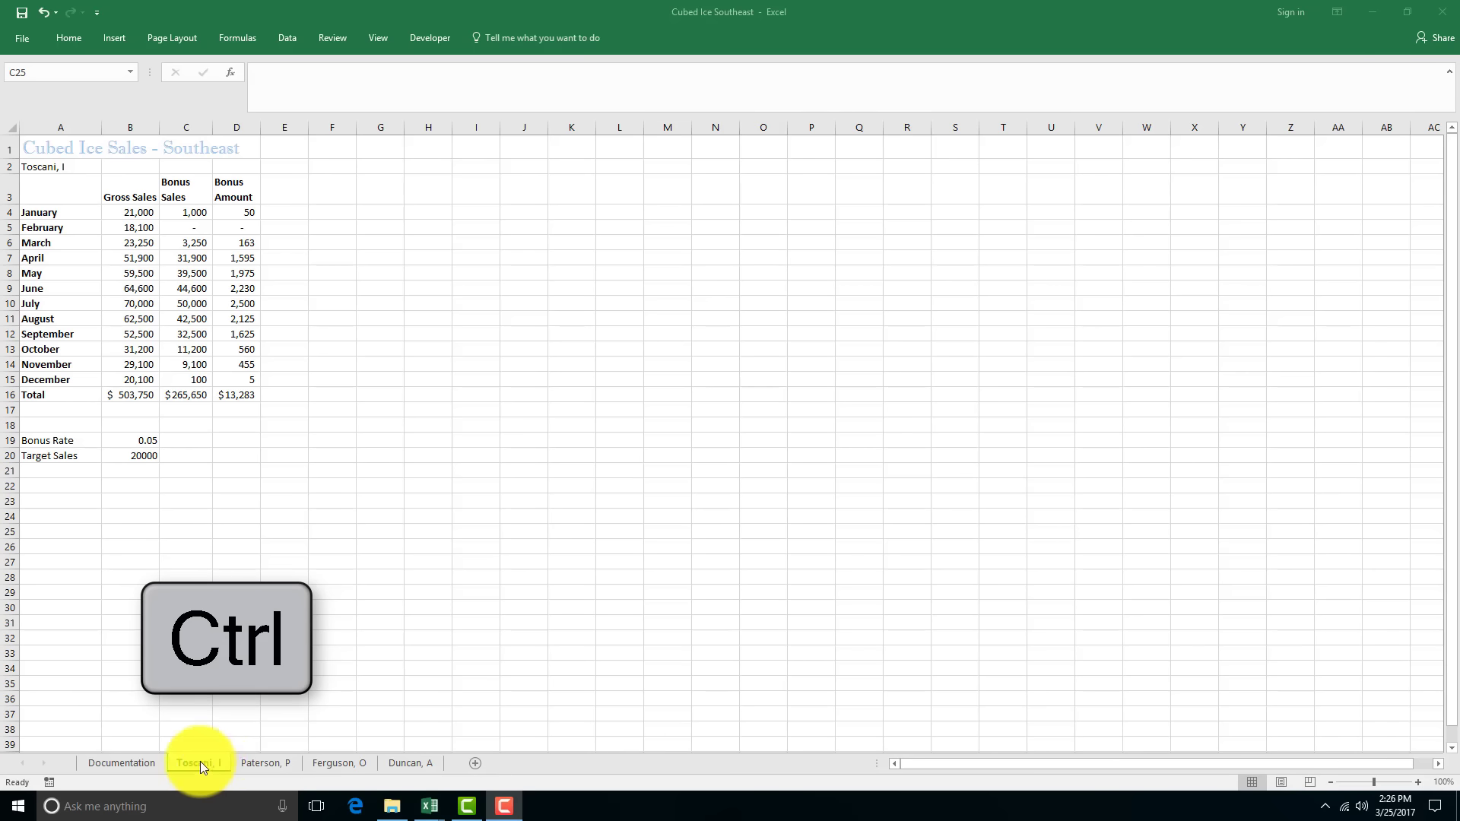
{"action": "left_click", "coordinate": [199, 760], "text": "ctrl"}
{"action": "mouse_move", "coordinate": [210, 768]}
{"action": "left_mouse_down"}
{"action": "mouse_move", "coordinate": [329, 736]}
{"action": "mouse_move", "coordinate": [461, 745]}
{"action": "mouse_move", "coordinate": [484, 770]}
{"action": "left_mouse_up"}
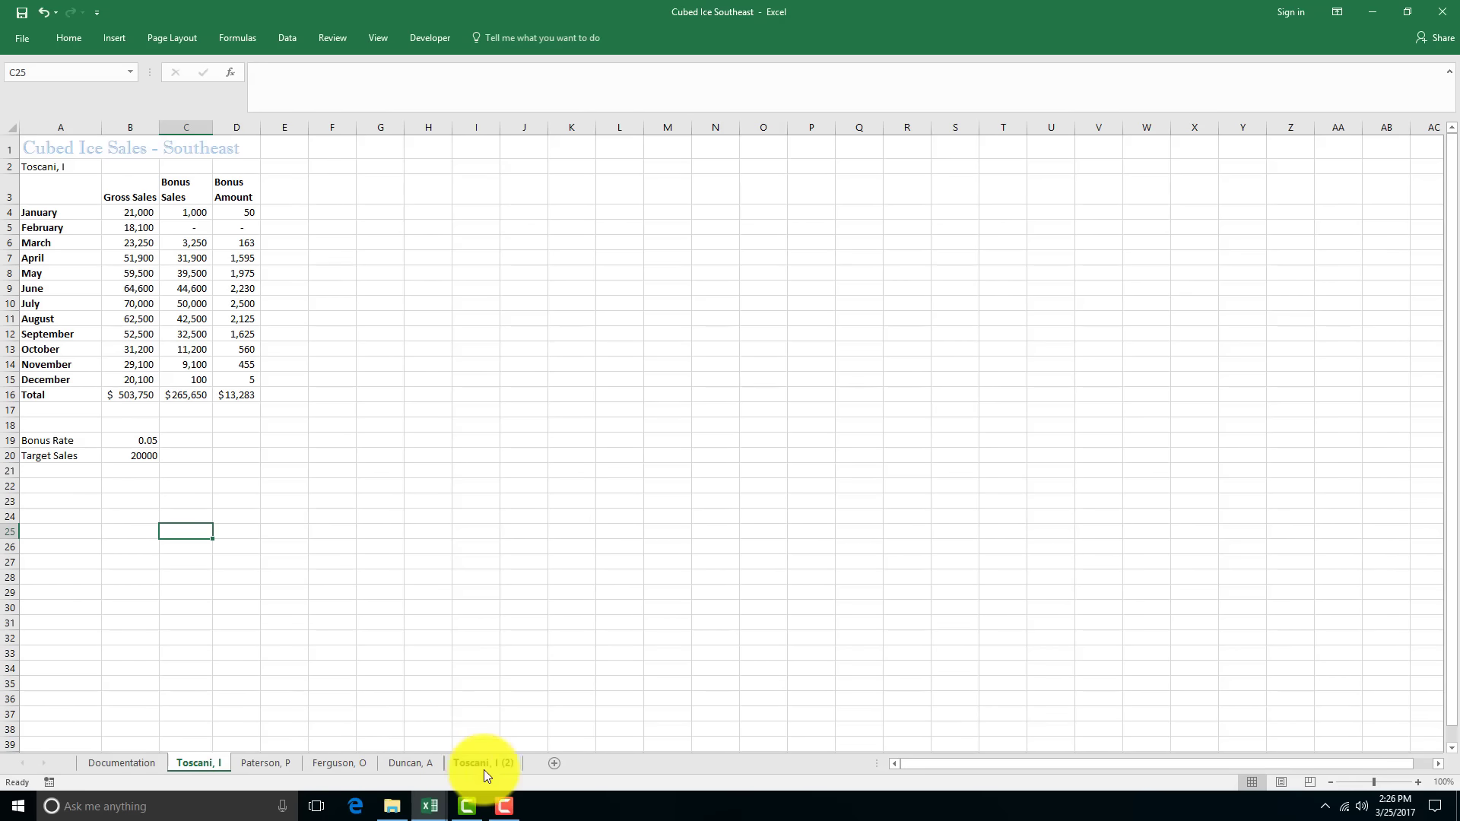
Step: Rename the copied sheet Summary and move it directly after the Documentation sheet
{"action": "right_click", "coordinate": [491, 760]}
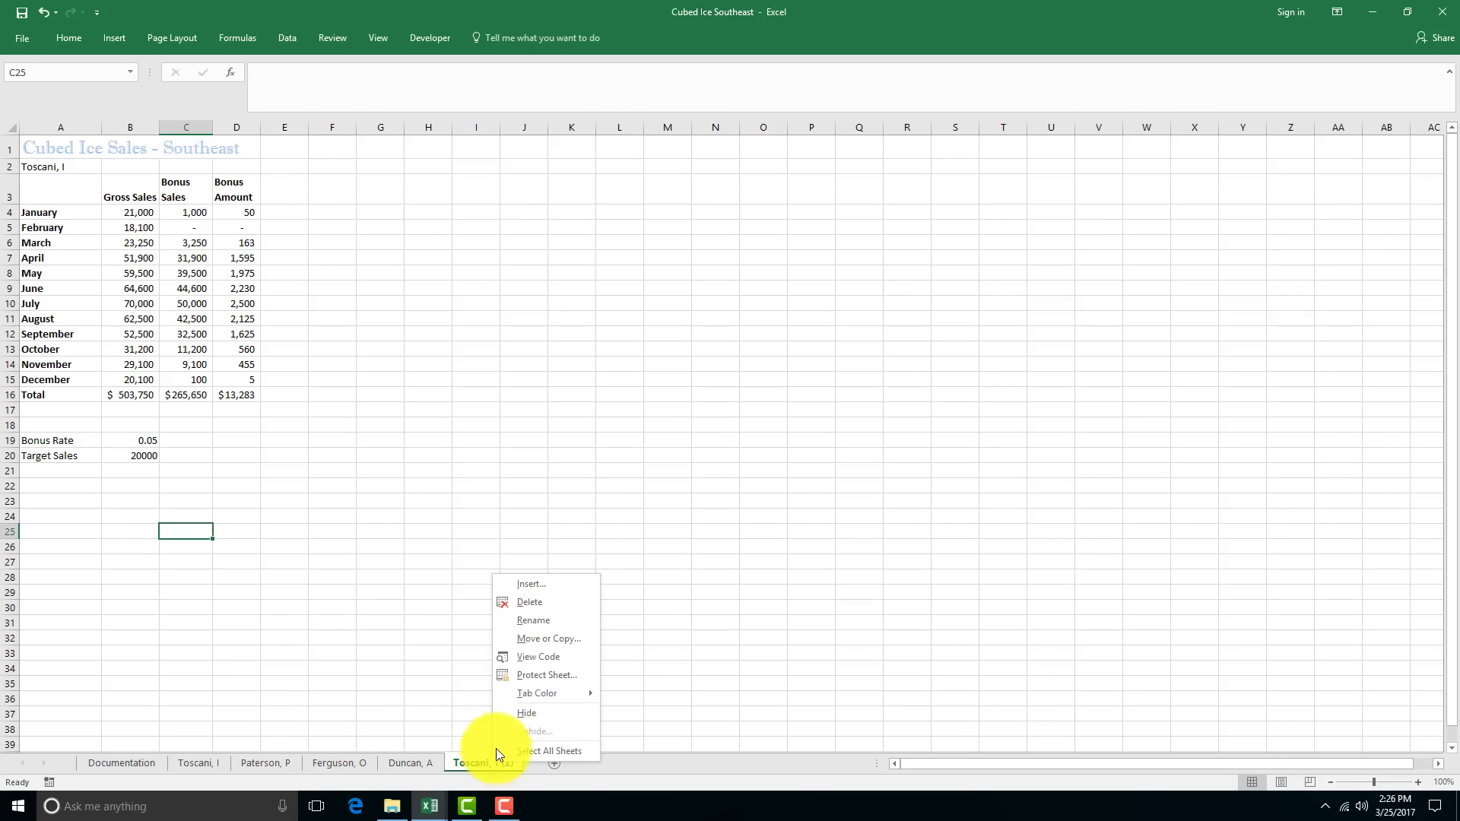
{"action": "left_click", "coordinate": [560, 619]}
{"action": "type", "text": "S"}
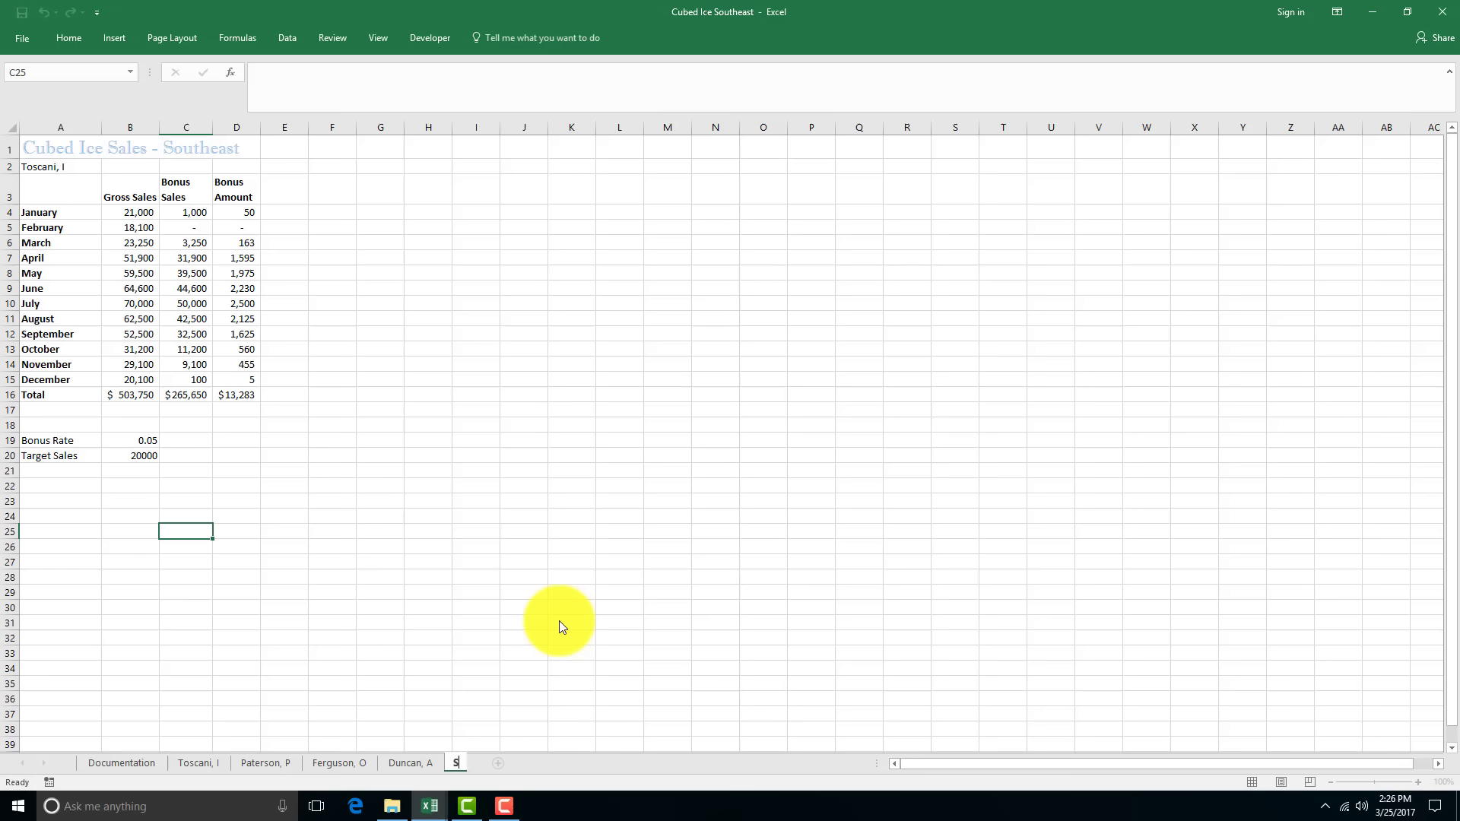
{"action": "type", "text": "ummary"}
{"action": "key", "text": "Return"}
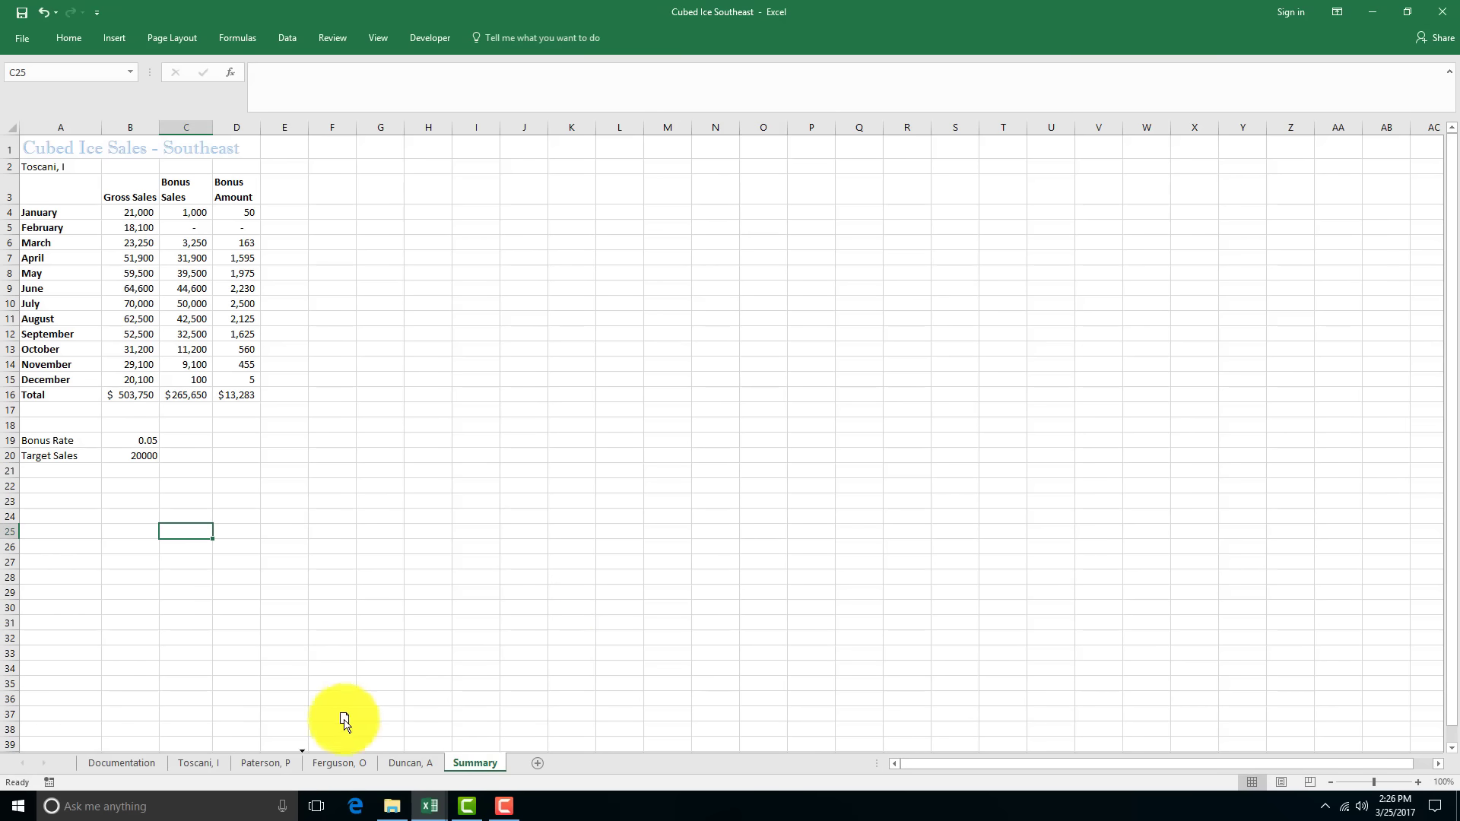
{"action": "left_click_drag", "start_coordinate": [193, 736], "coordinate": [198, 742]}
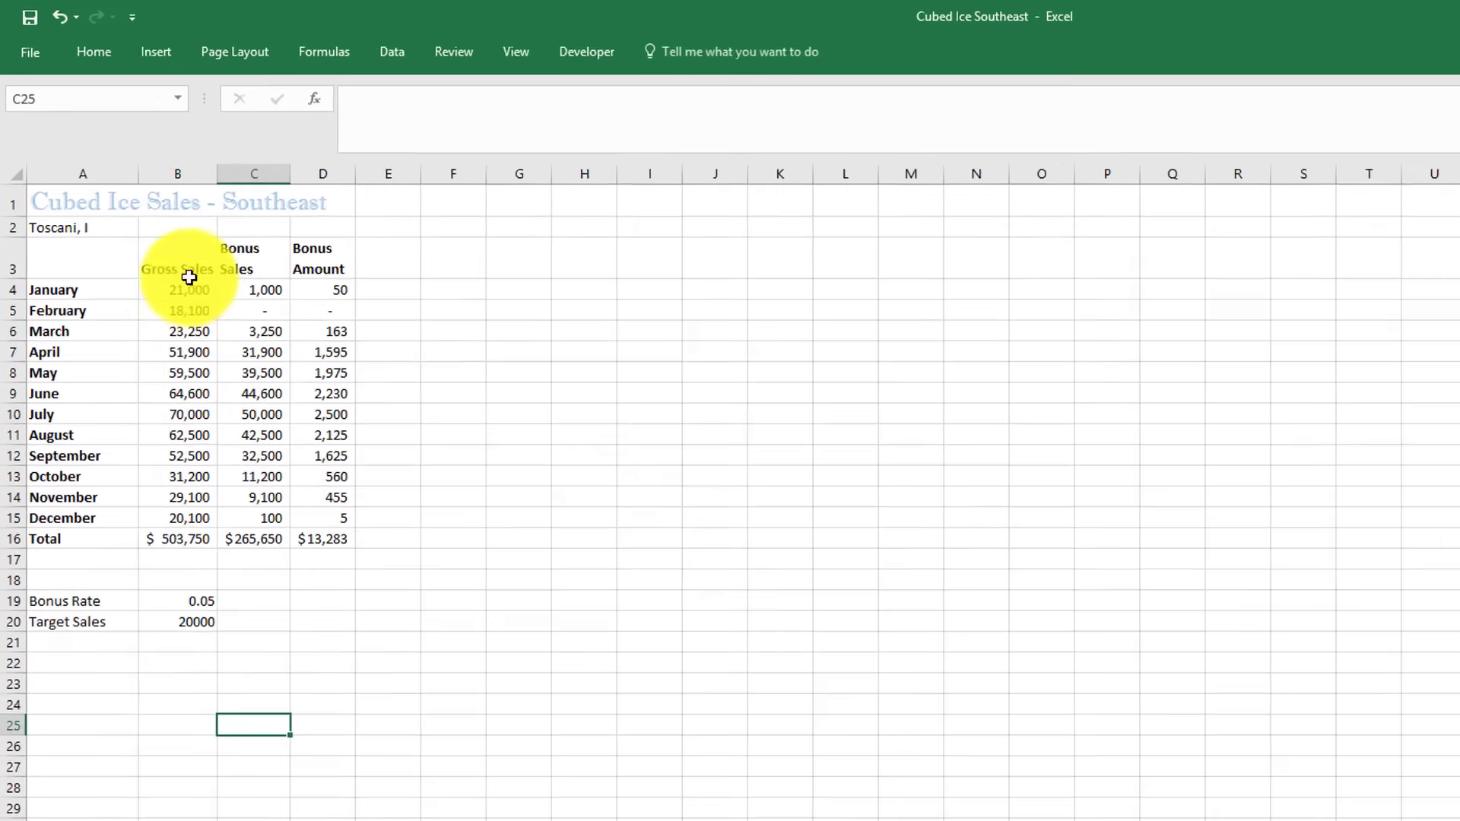
Step: Narrow column B on the Summary sheet and clear the contents of the monthly figures in B4:D15
{"action": "left_click", "coordinate": [146, 201]}
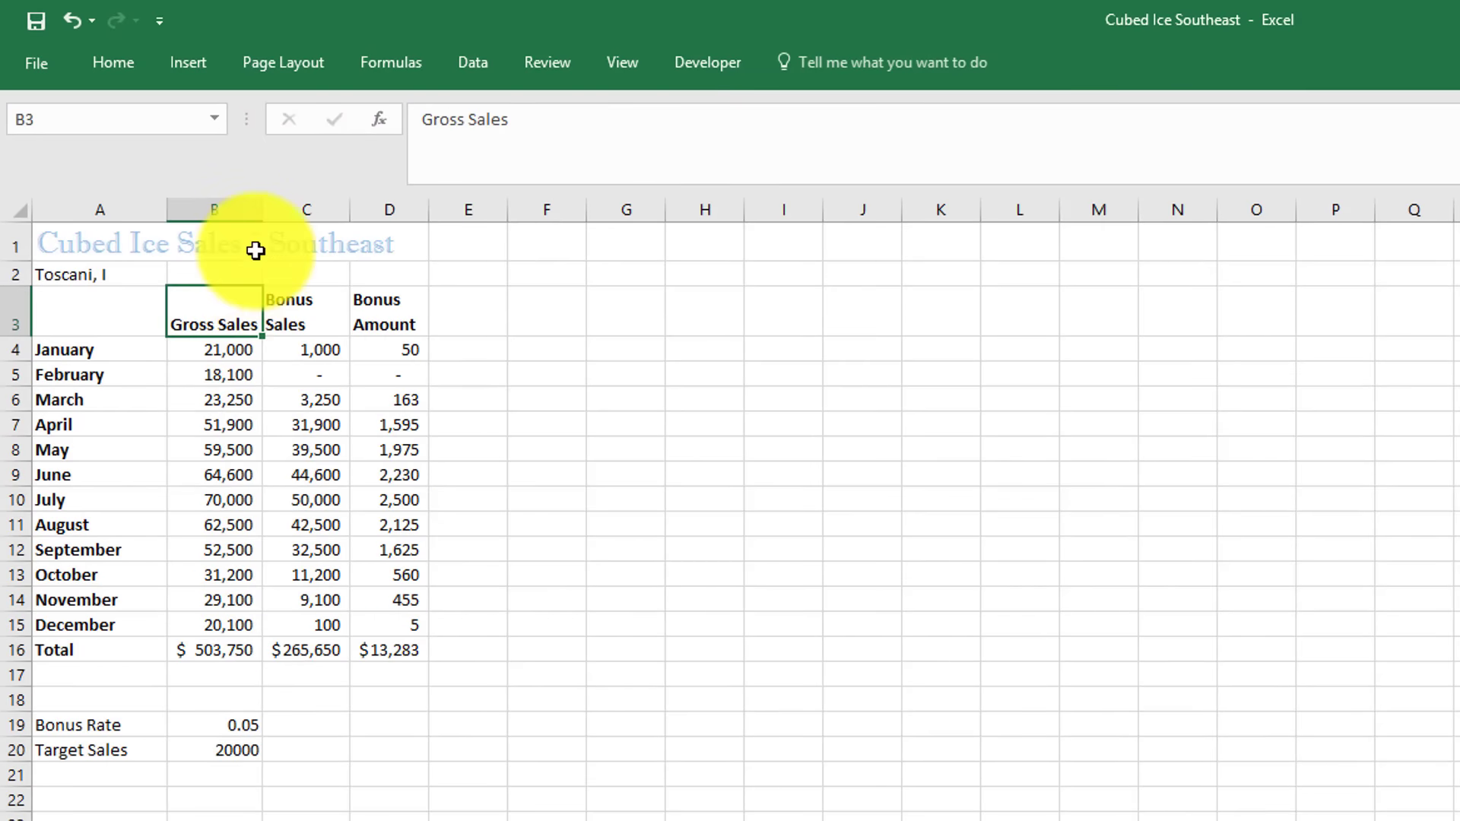
{"action": "left_click_drag", "start_coordinate": [261, 209], "coordinate": [241, 219]}
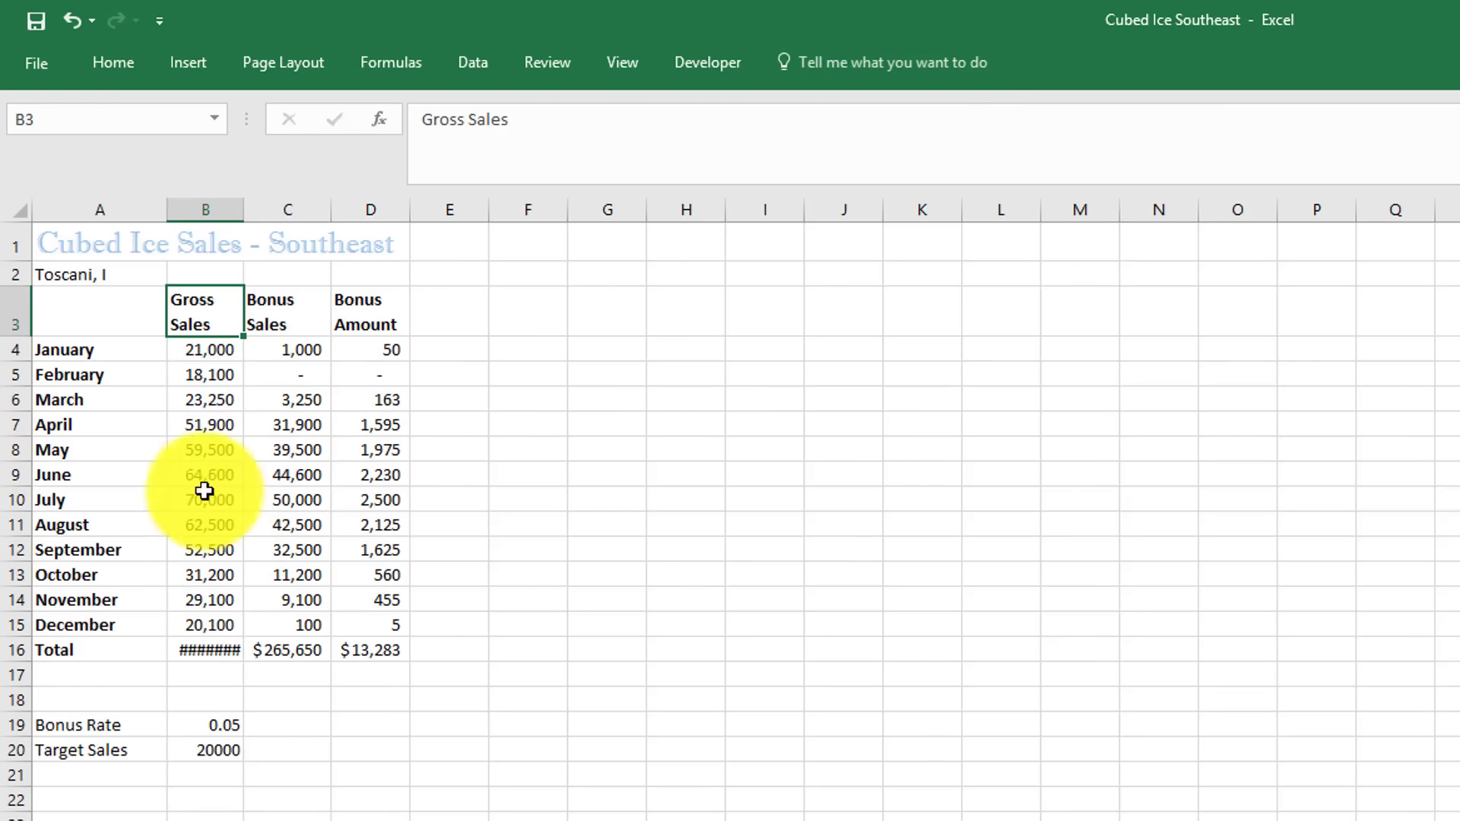
{"action": "left_click", "coordinate": [218, 349]}
{"action": "left_click_drag", "start_coordinate": [218, 349], "coordinate": [384, 612]}
{"action": "right_click", "coordinate": [324, 530]}
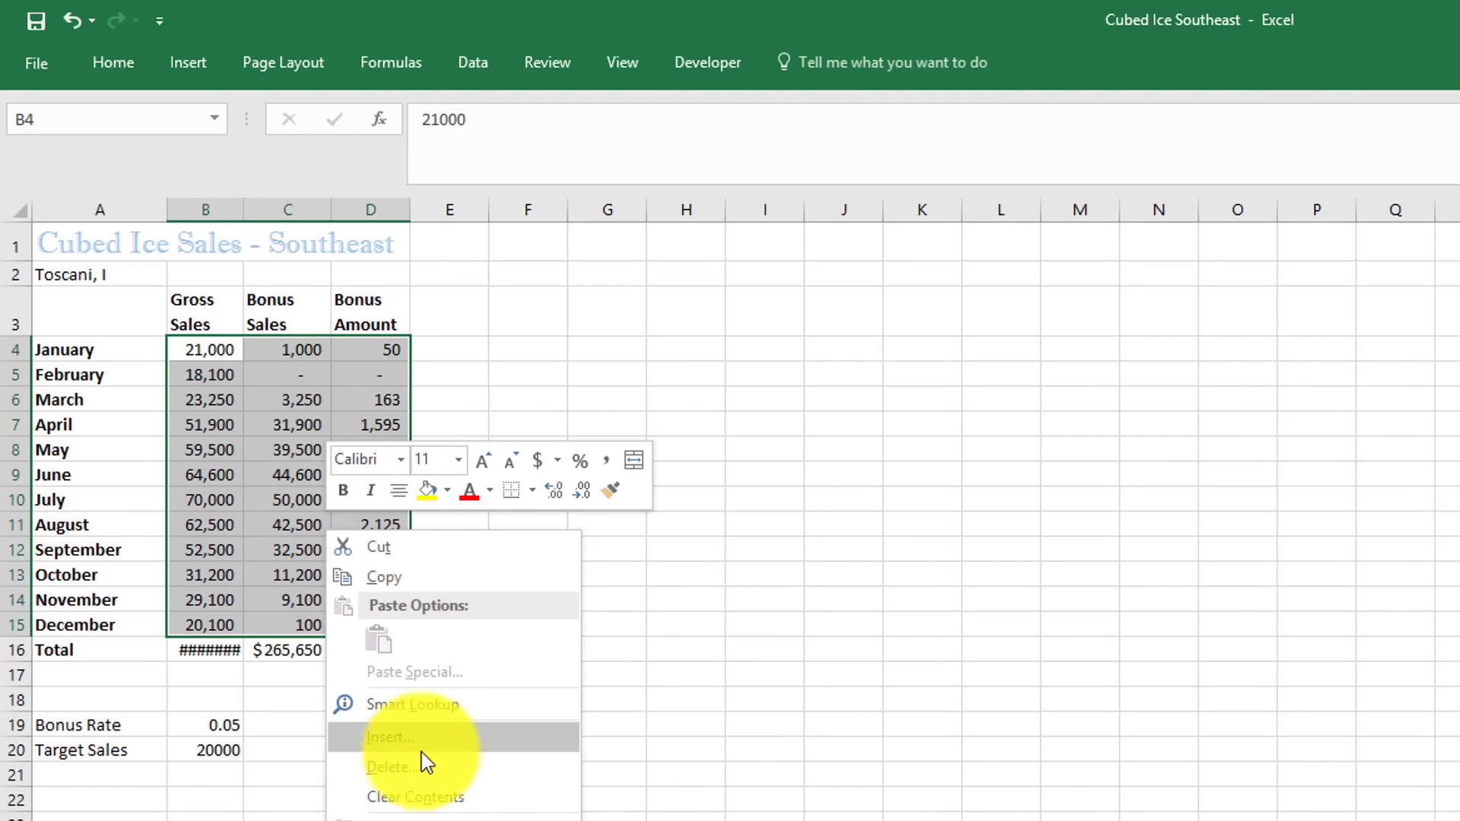
{"action": "left_click", "coordinate": [445, 810]}
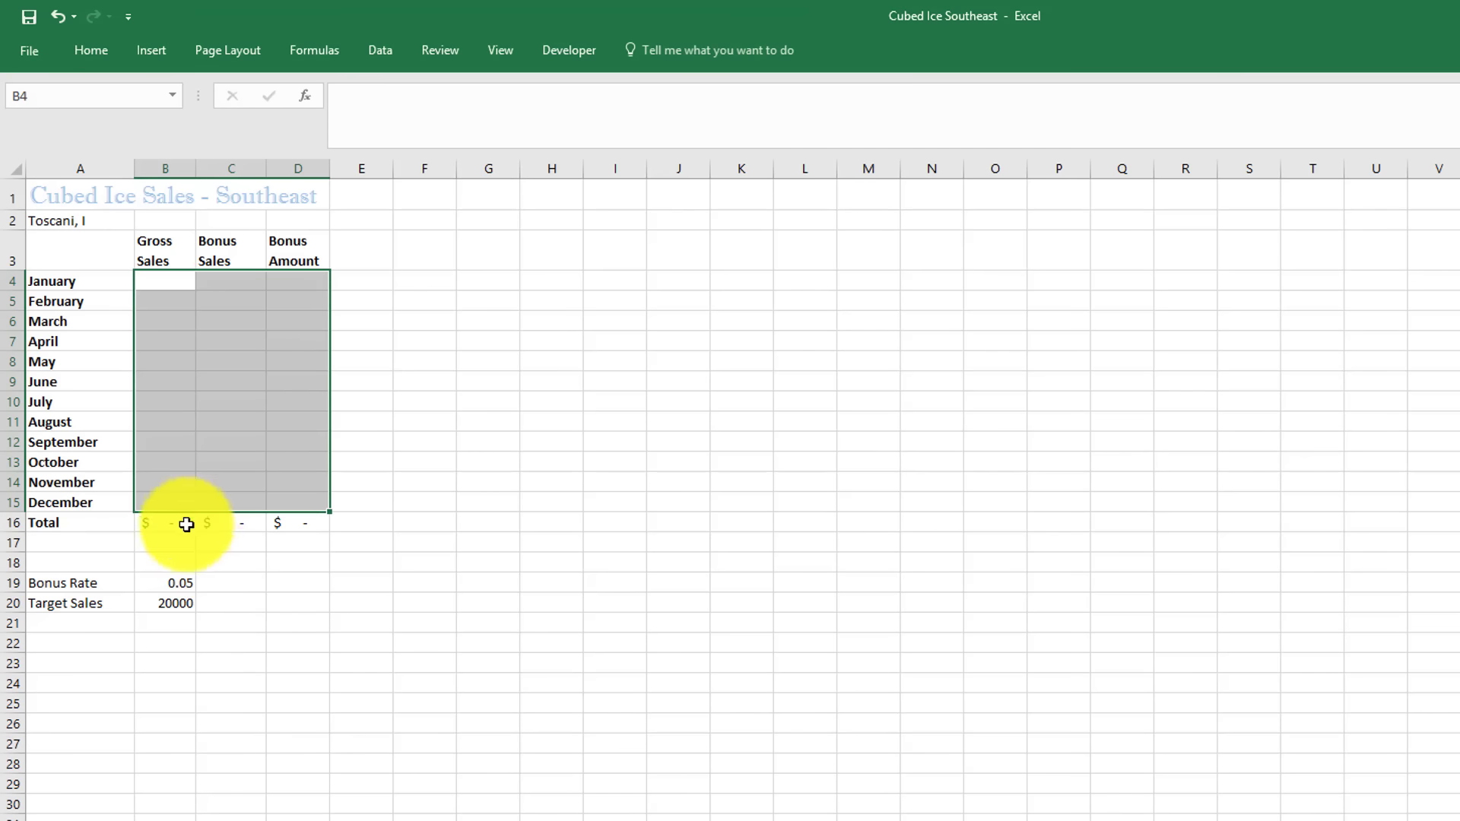
Step: Clear the Bonus Rate and Target Sales labels and values in A19:B20 on the Summary sheet
{"action": "left_click_drag", "start_coordinate": [76, 580], "coordinate": [164, 591]}
{"action": "right_click", "coordinate": [164, 592]}
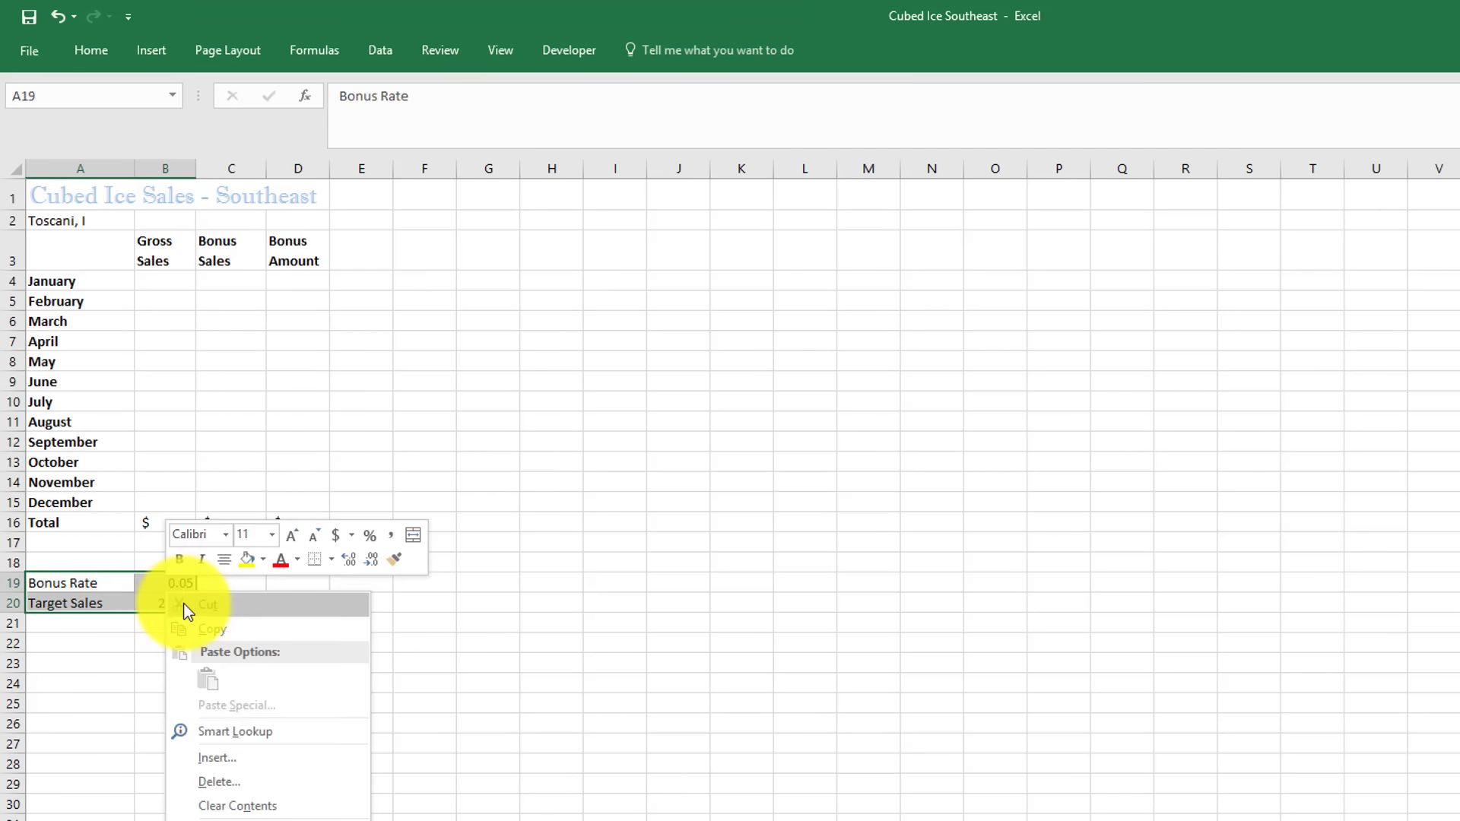
{"action": "left_click", "coordinate": [268, 806]}
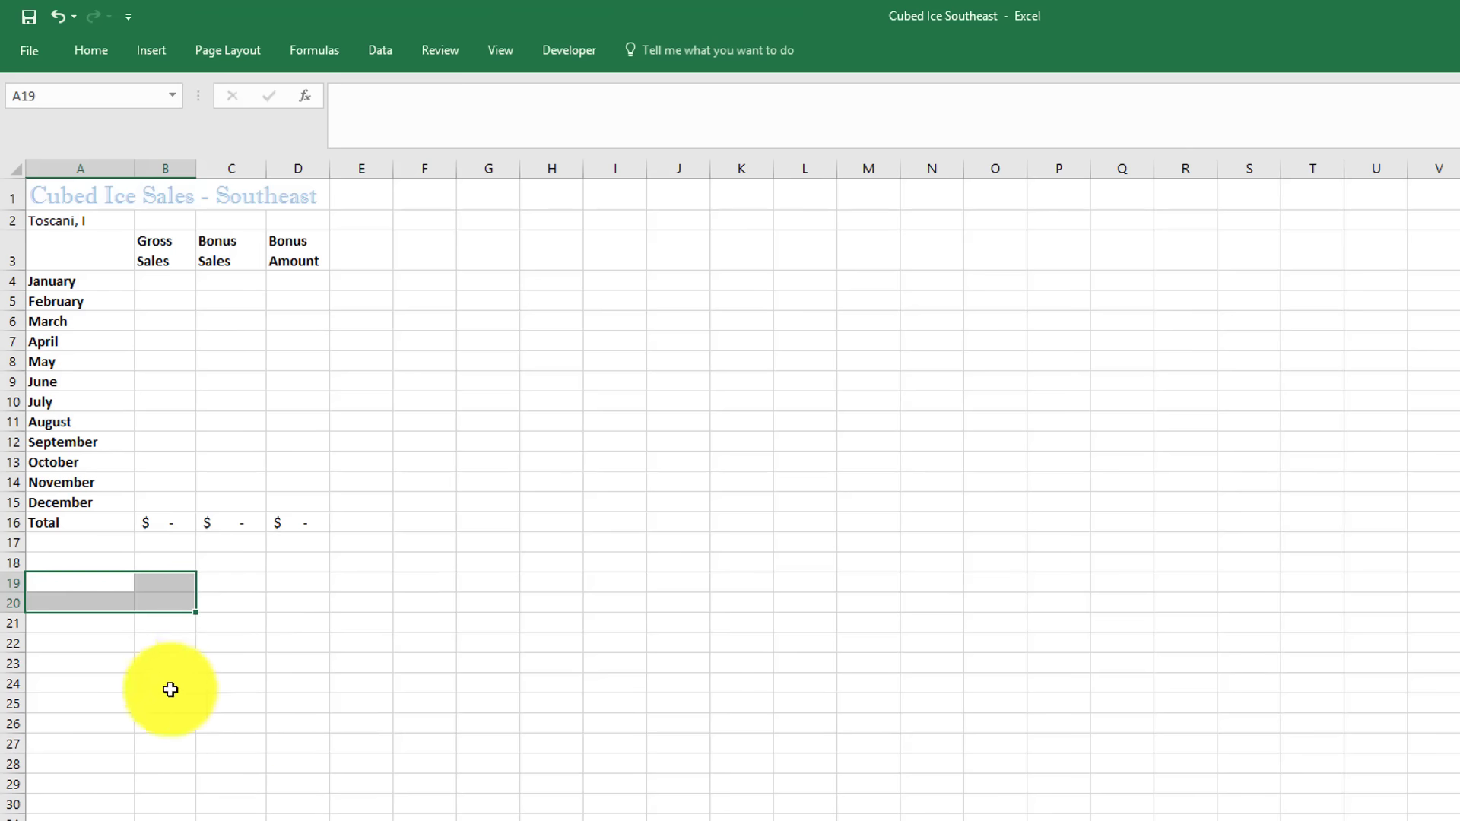
Step: Replace the salesperson's name in A2 of the Summary sheet with the text Summary
{"action": "left_click", "coordinate": [100, 221]}
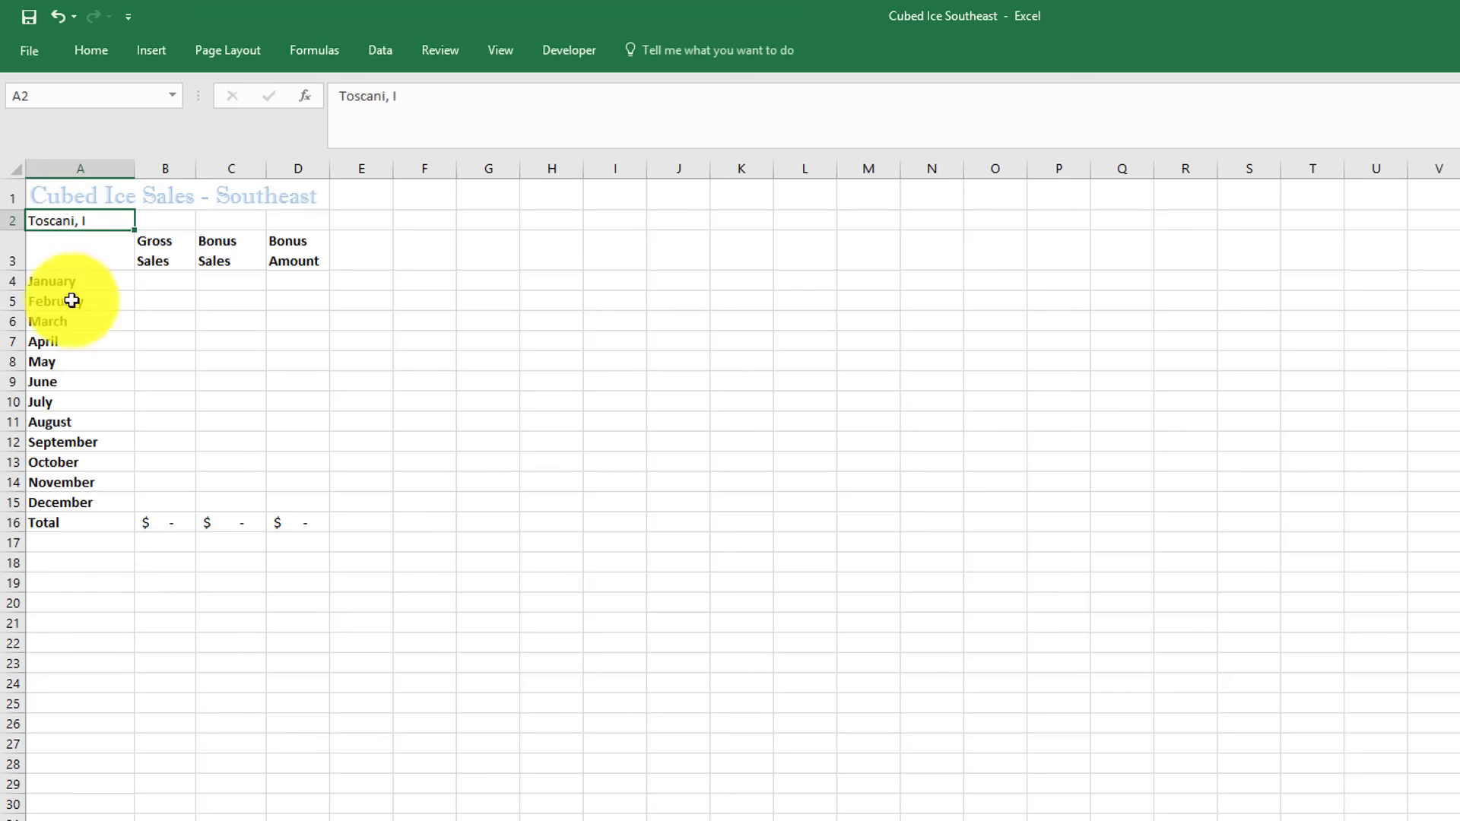
{"action": "key", "text": "Delete"}
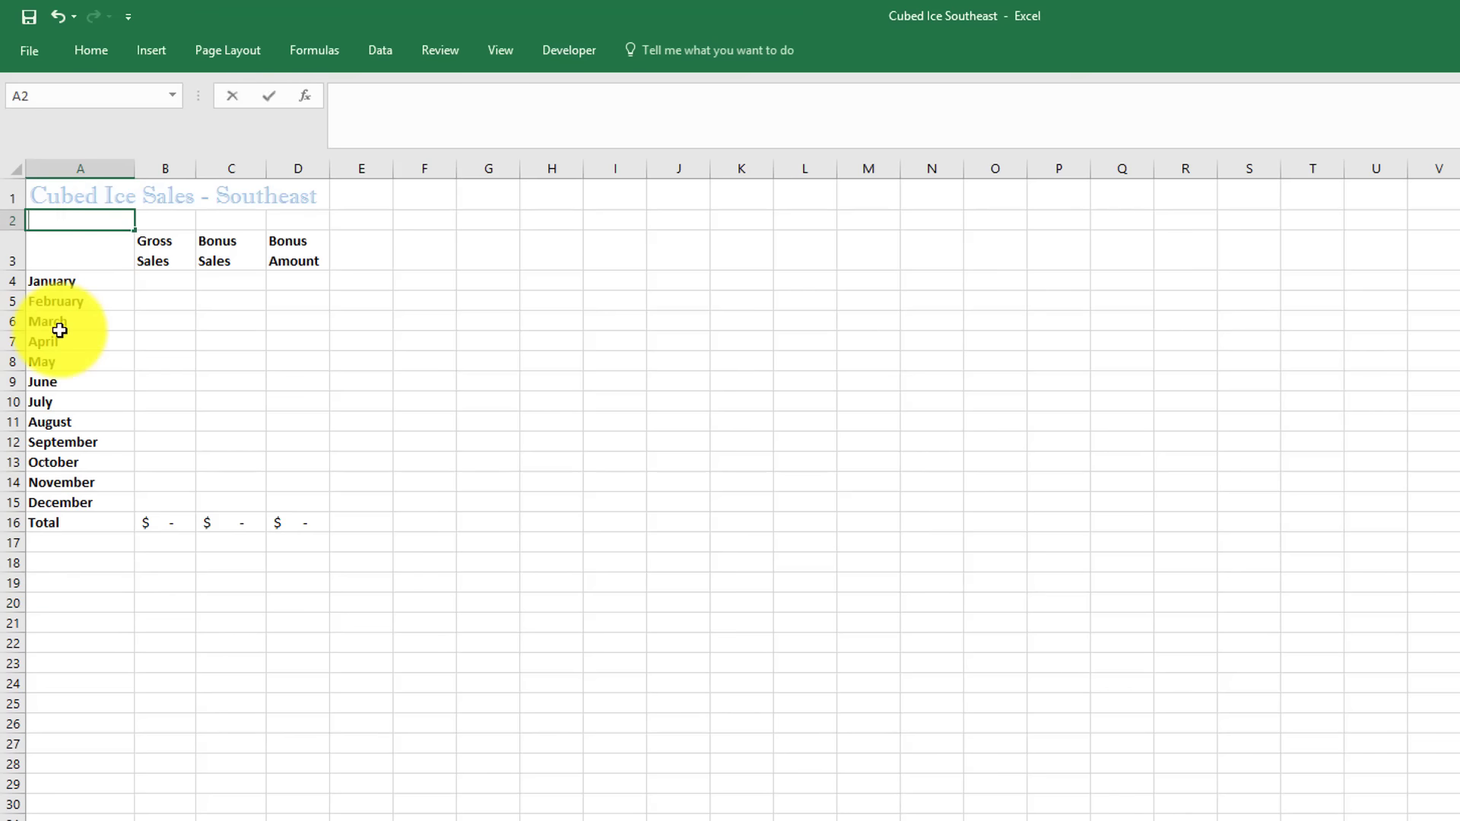
{"action": "type", "text": "Summary"}
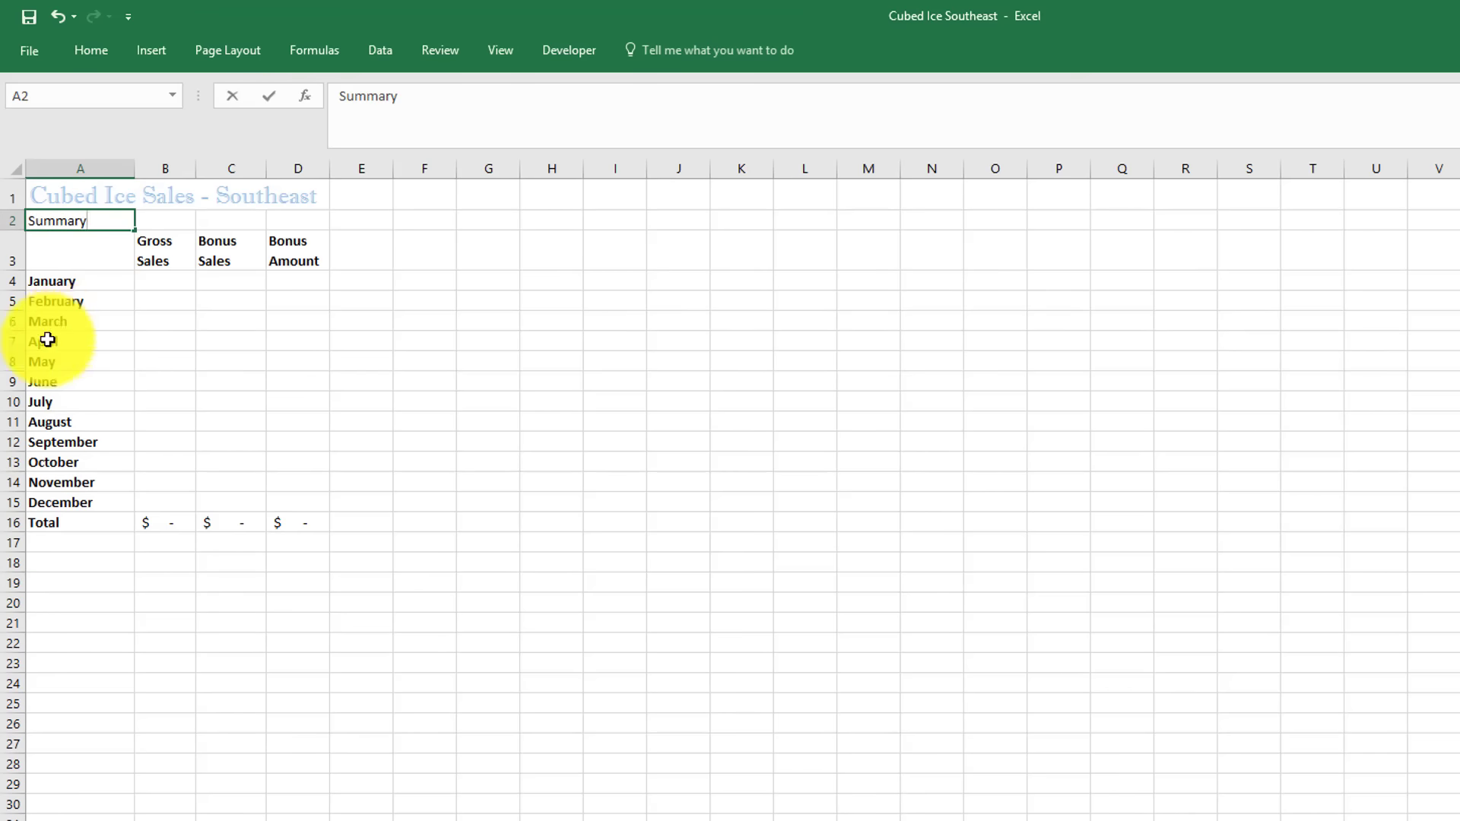
Step: Enter a 3-D SUM formula in B4 of the Summary sheet that adds B4 across all four salesperson sheets, first through last
{"action": "left_click", "coordinate": [166, 281]}
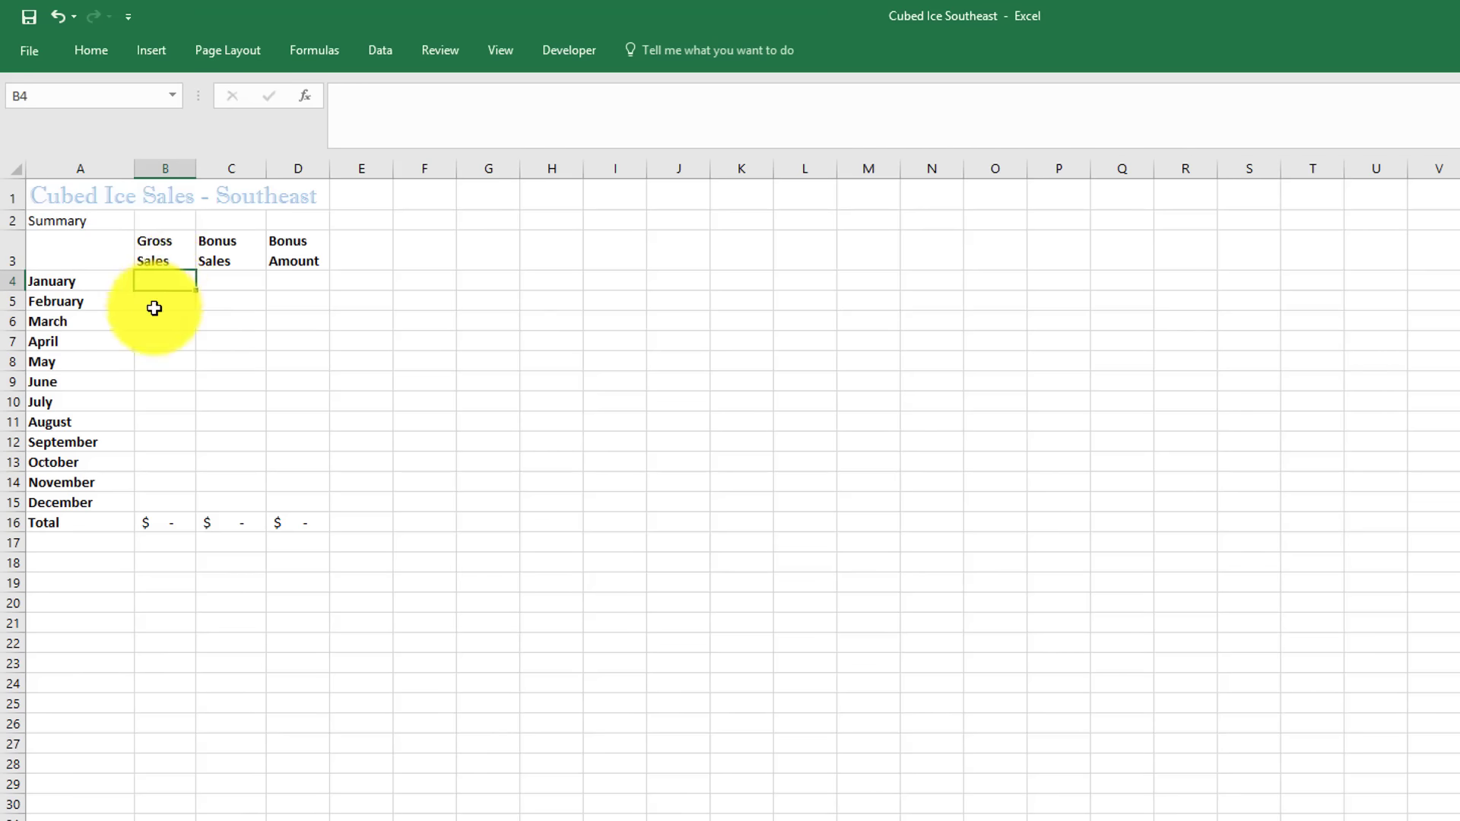
{"action": "type", "text": "="}
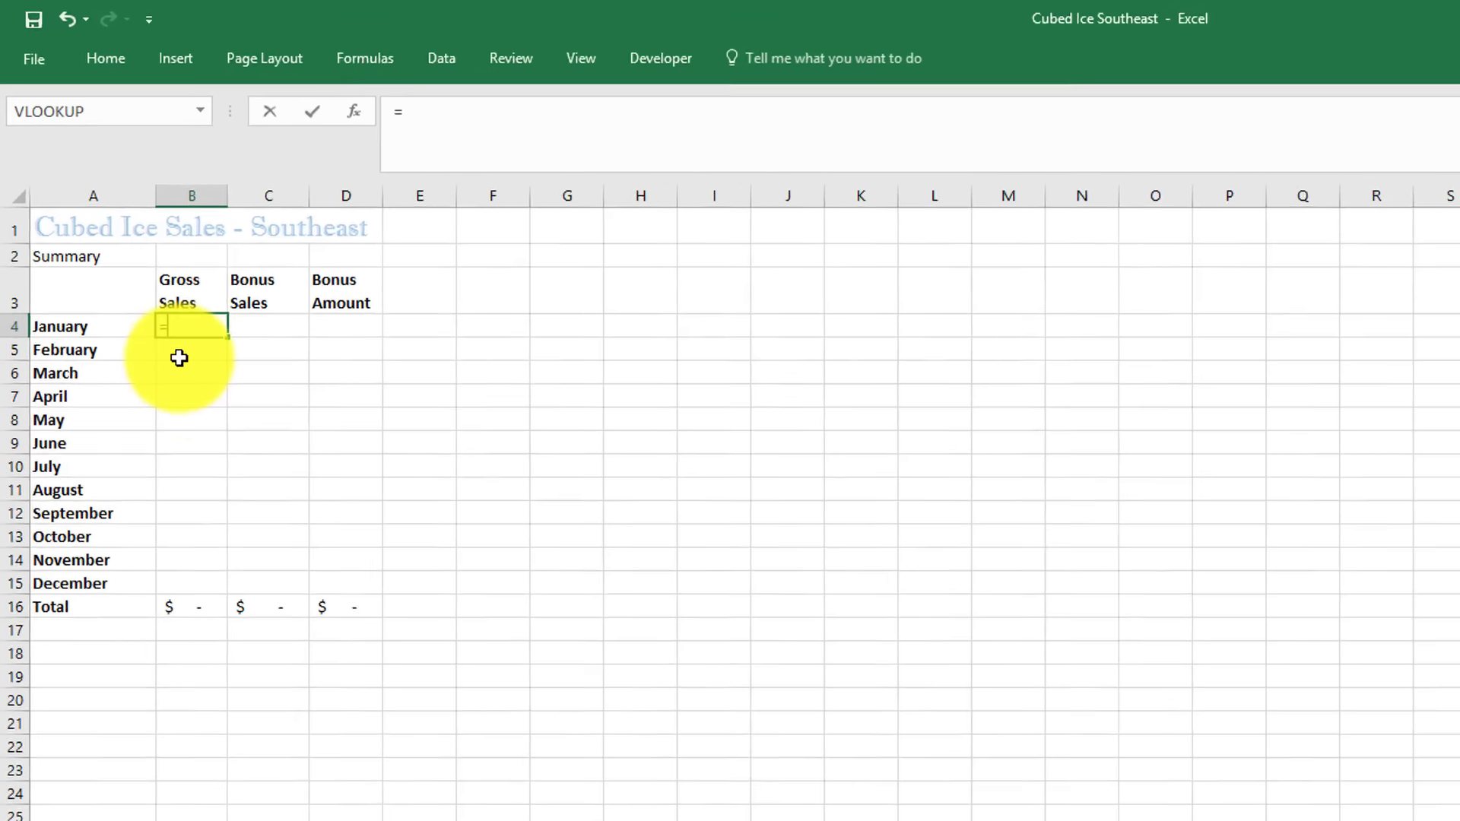
{"action": "type", "text": "Sum"}
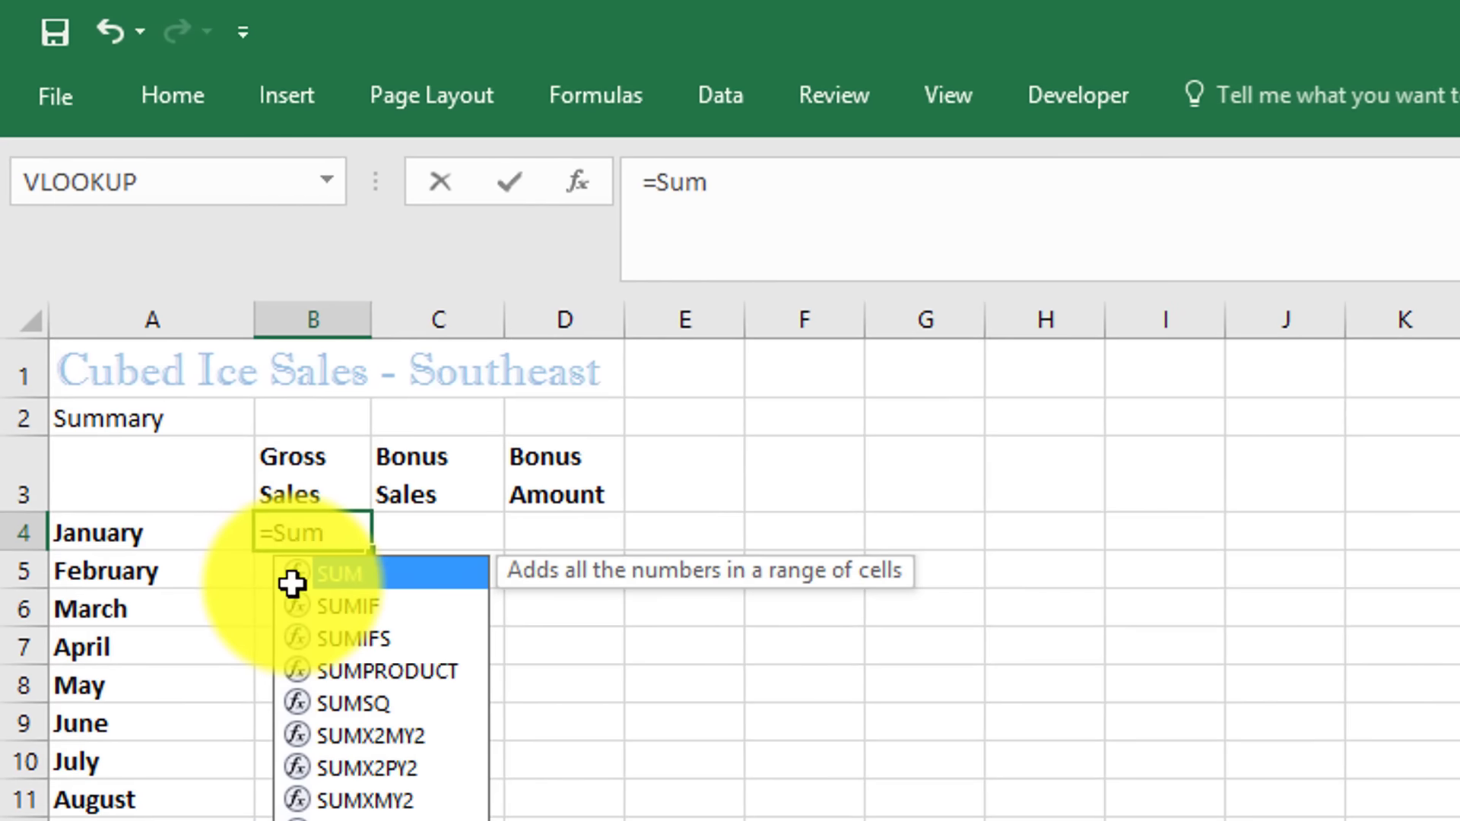
{"action": "type", "text": "("}
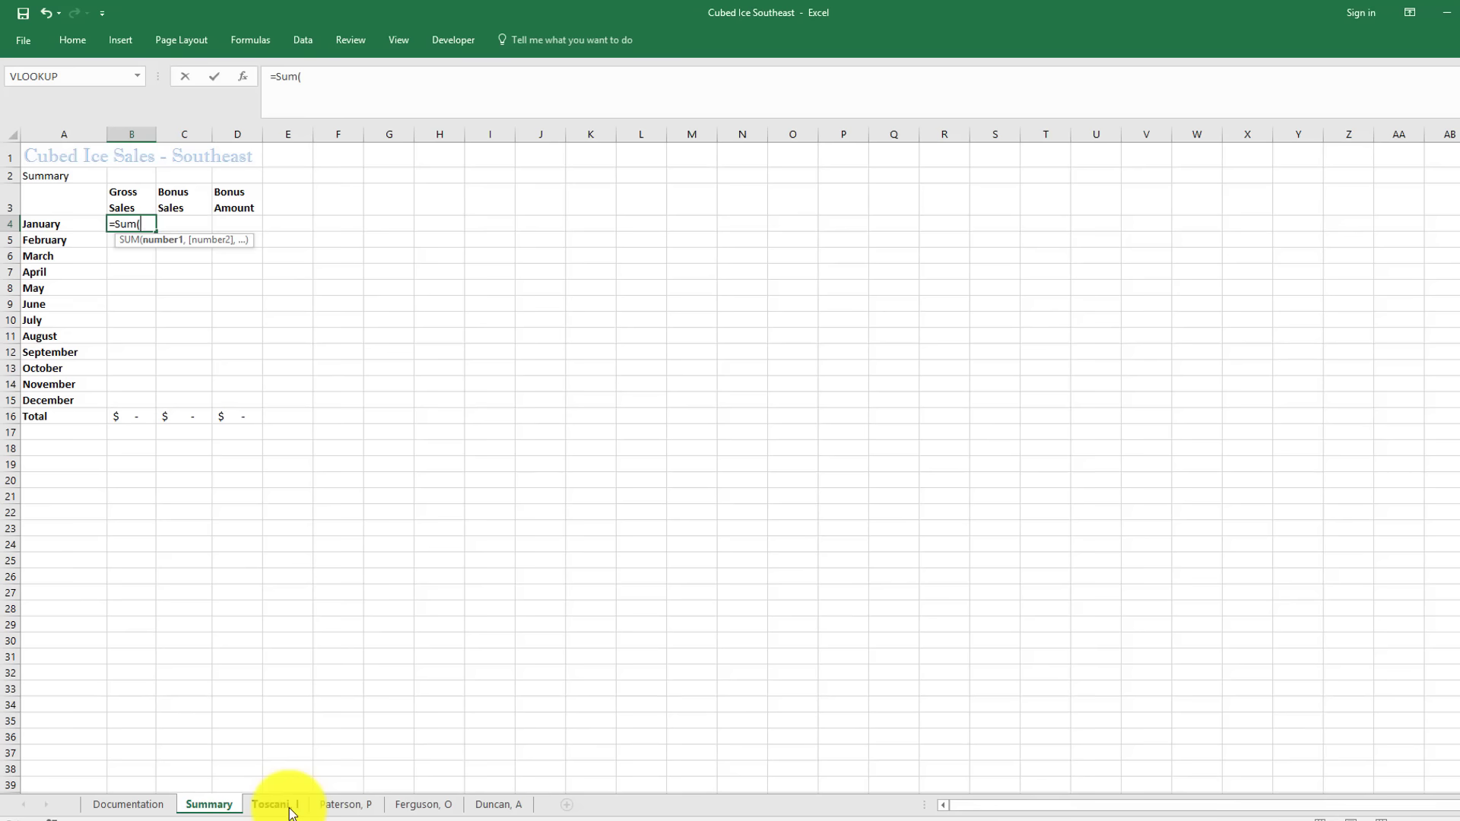
{"action": "left_click", "coordinate": [289, 810]}
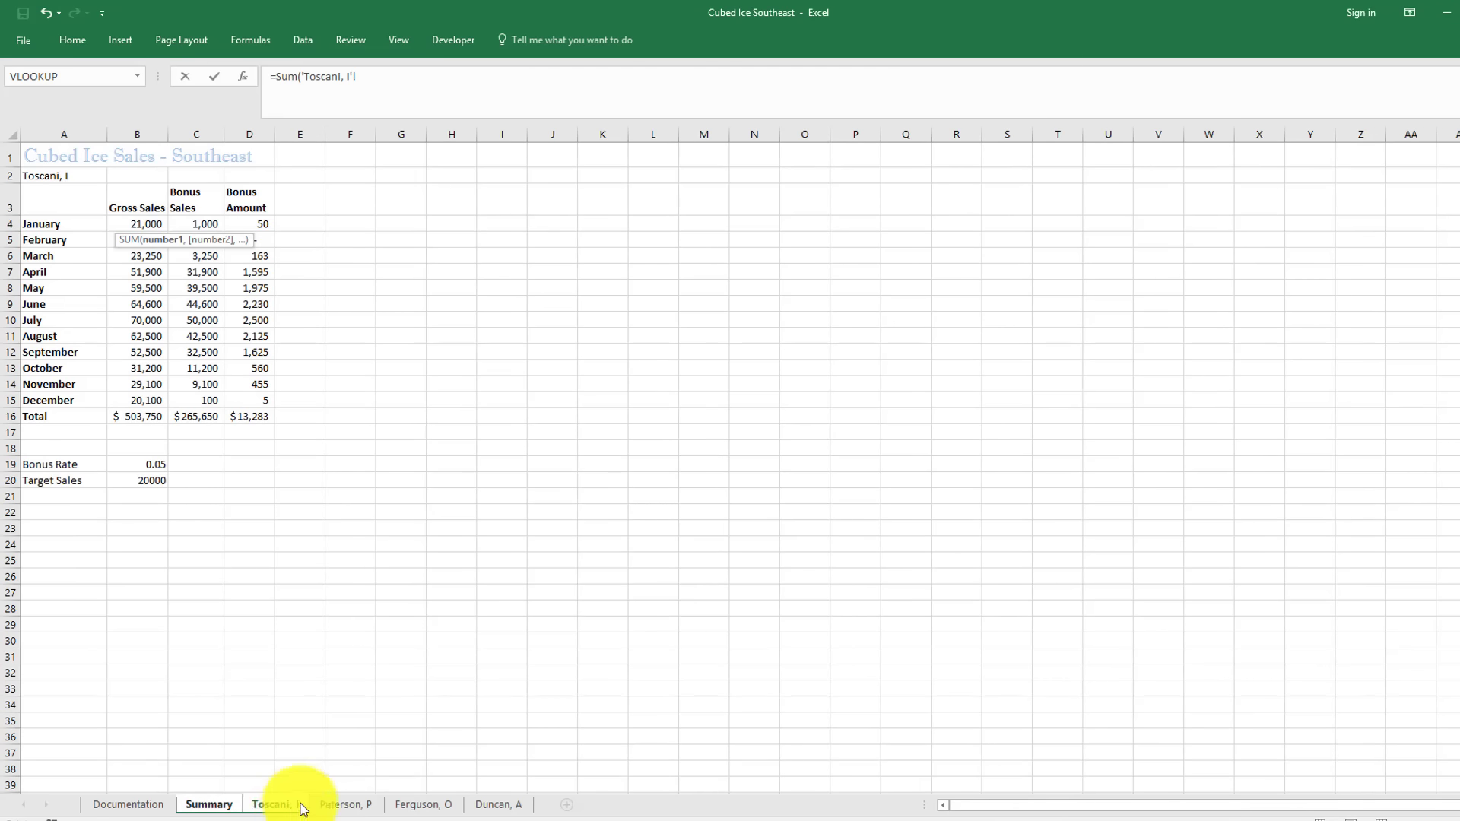
{"action": "left_click", "coordinate": [523, 805], "text": "shift"}
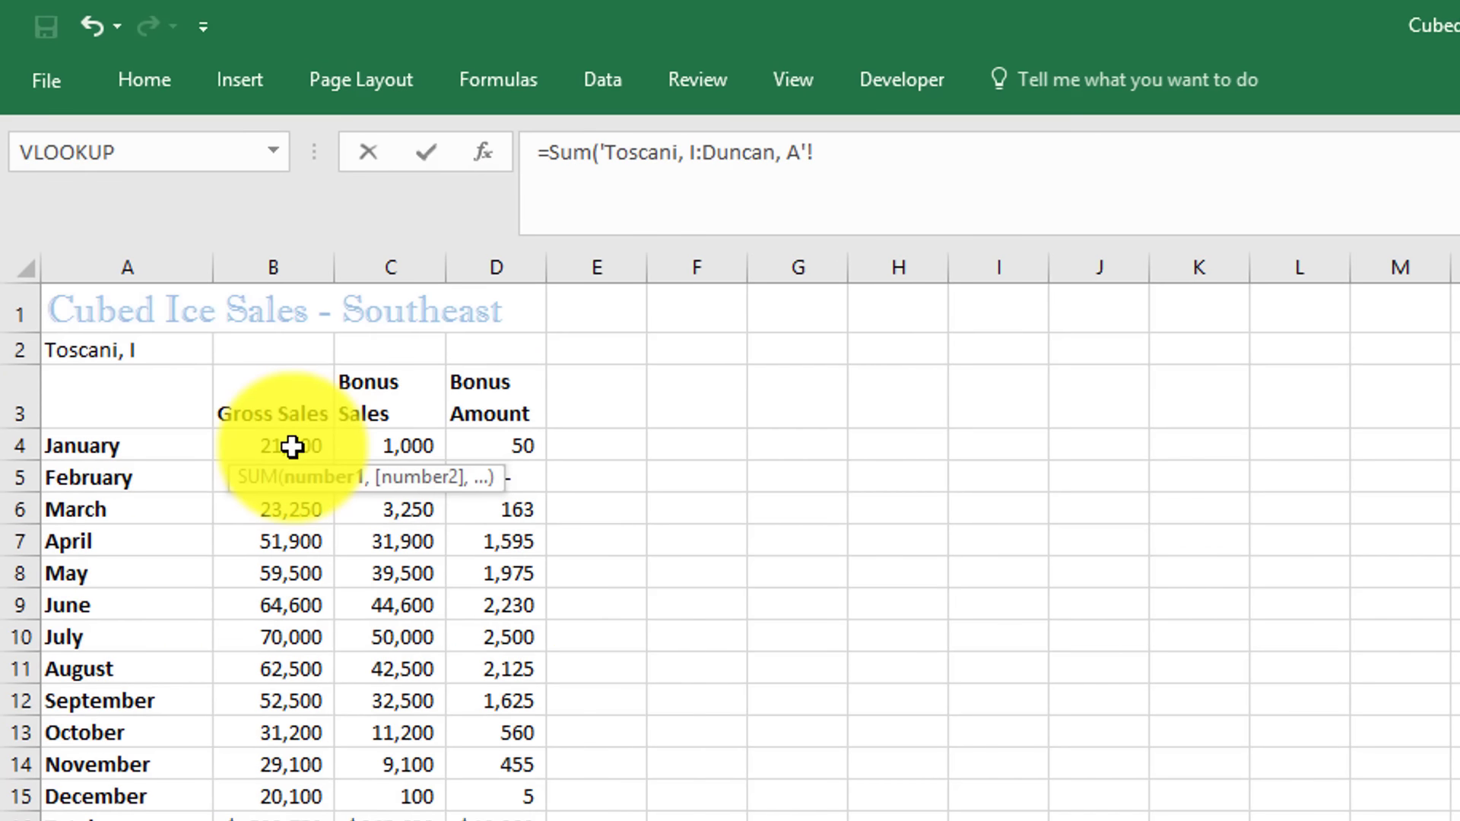
{"action": "left_click", "coordinate": [292, 447]}
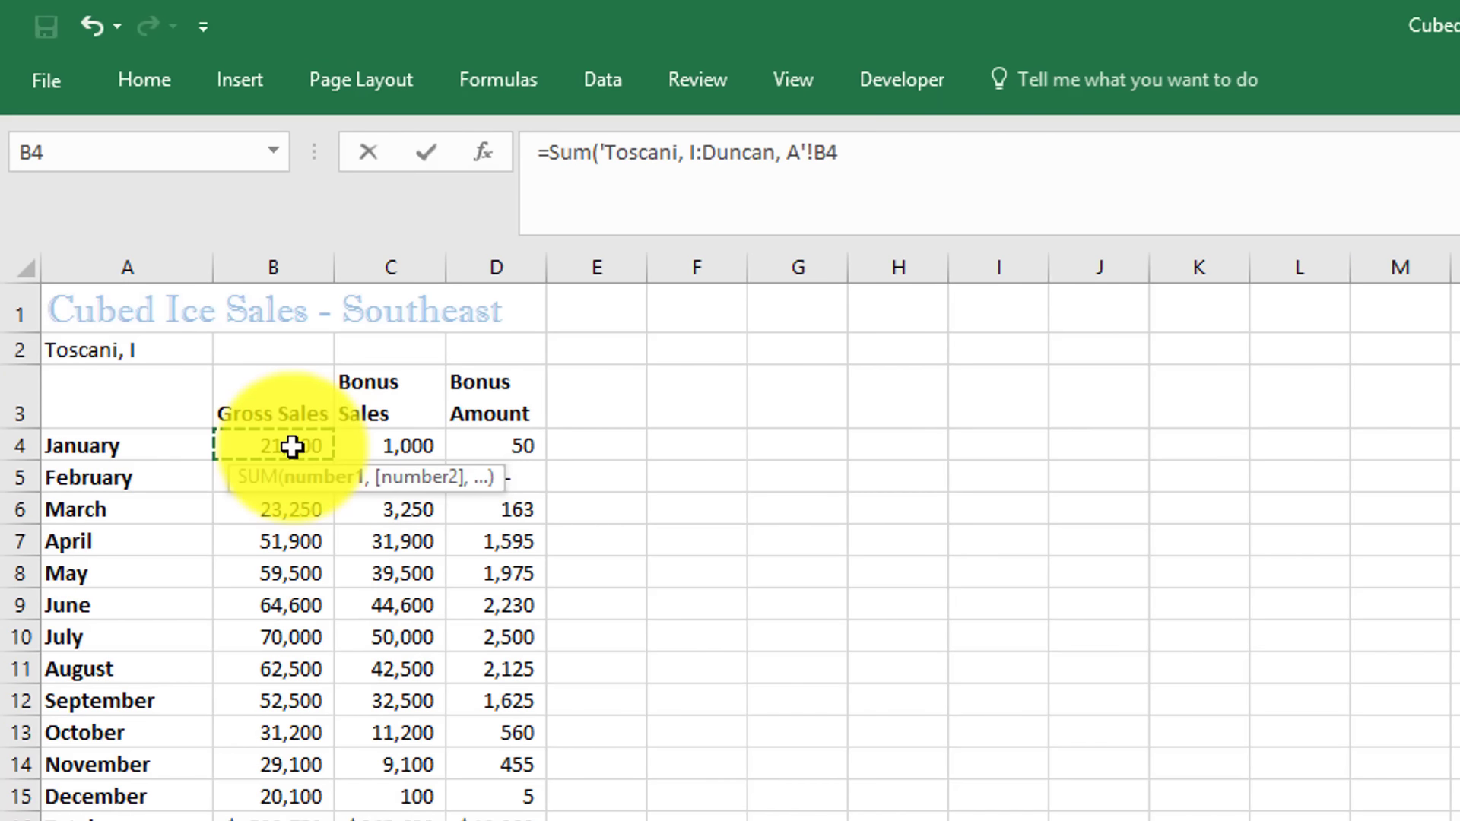
{"action": "left_click", "coordinate": [849, 150]}
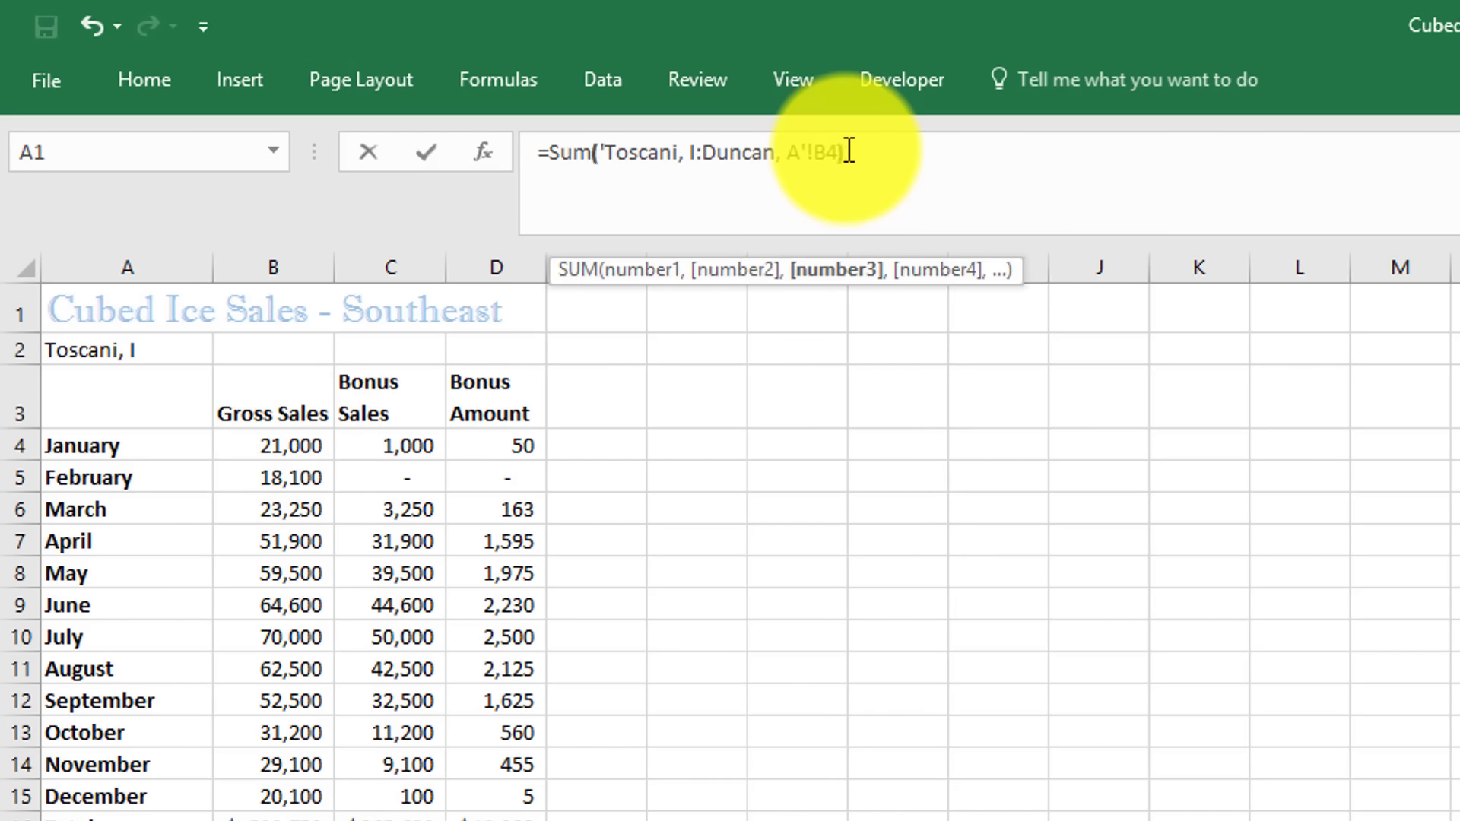
{"action": "key", "text": "Return"}
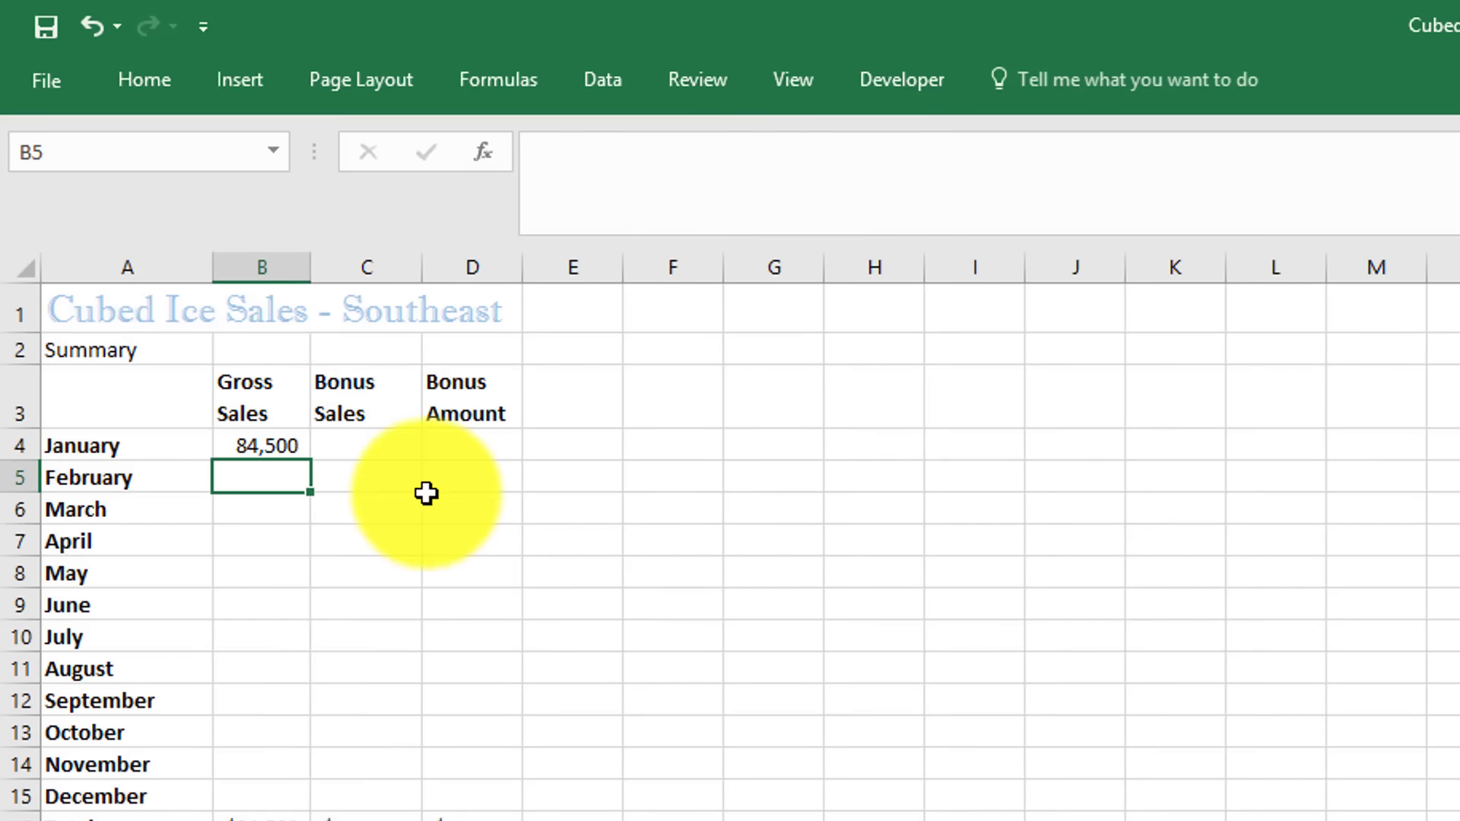
Step: Fill the gross sales formula from B4 down through December in B15 and widen column B to fit the total
{"action": "left_click", "coordinate": [261, 443]}
{"action": "left_click_drag", "start_coordinate": [311, 461], "coordinate": [318, 564]}
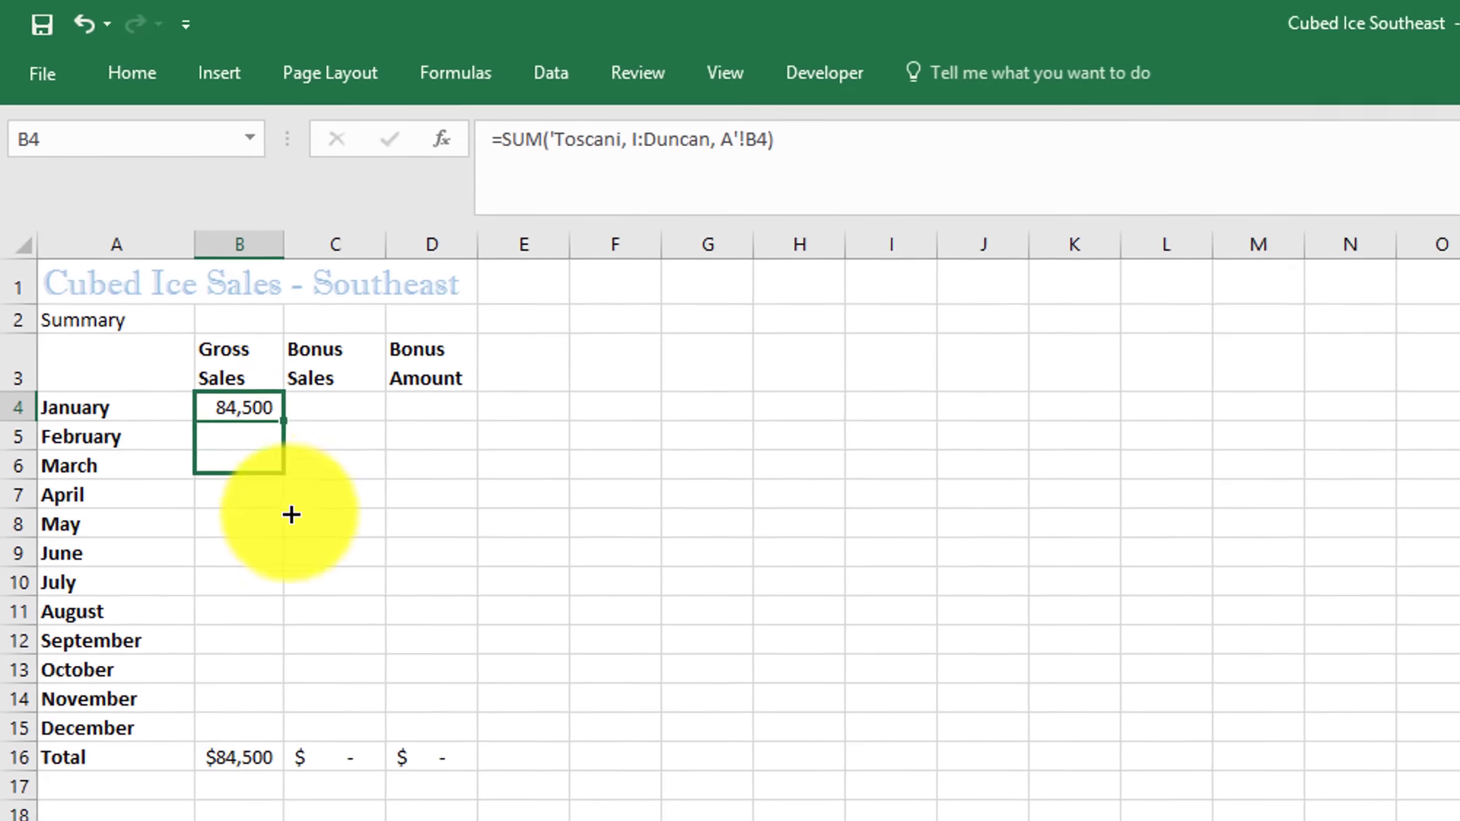
{"action": "left_click_drag", "start_coordinate": [291, 515], "coordinate": [296, 741]}
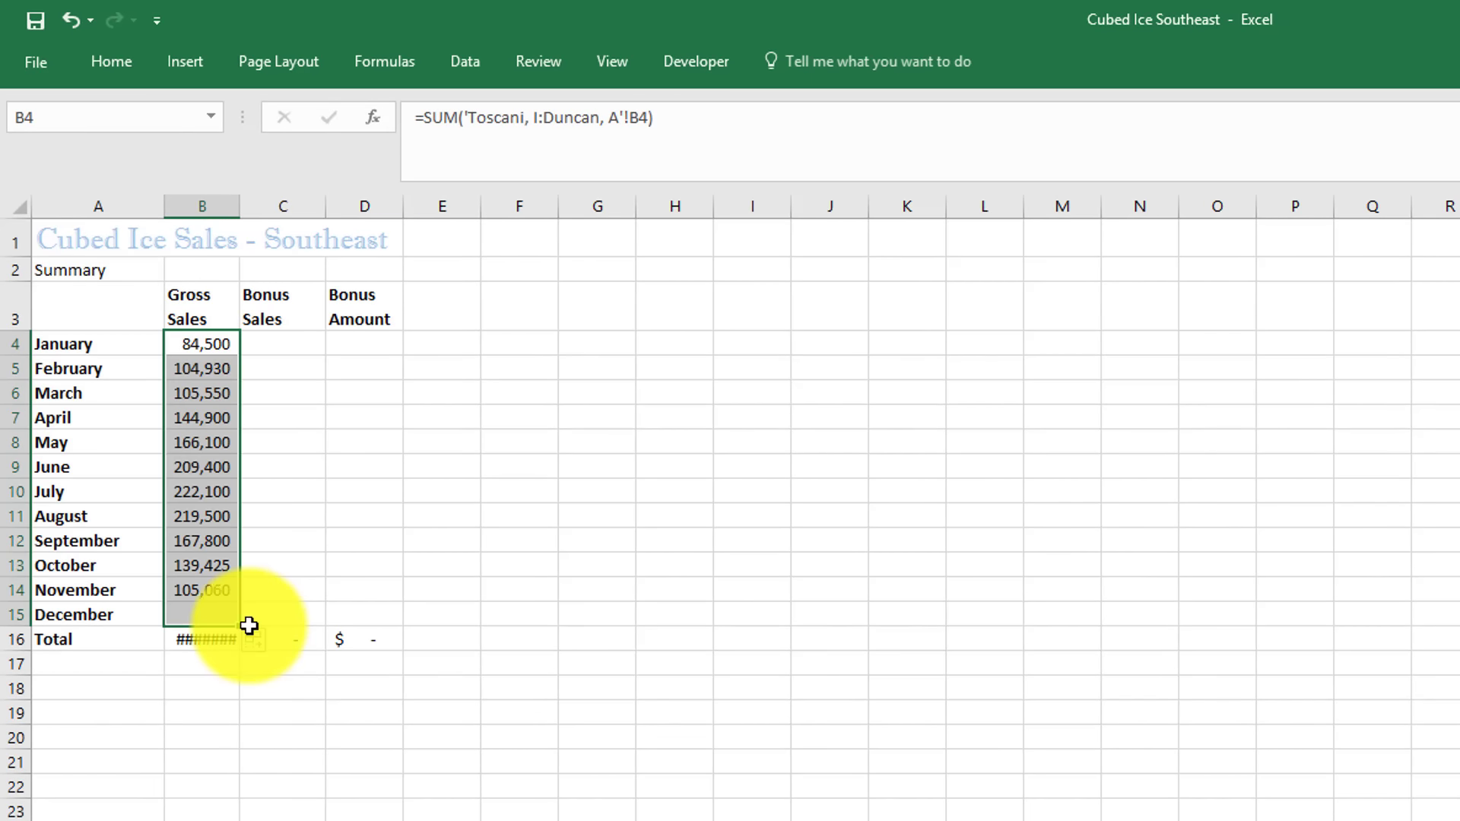
{"action": "left_click_drag", "start_coordinate": [249, 625], "coordinate": [250, 625]}
{"action": "left_click", "coordinate": [208, 645]}
{"action": "left_click_drag", "start_coordinate": [241, 208], "coordinate": [275, 206]}
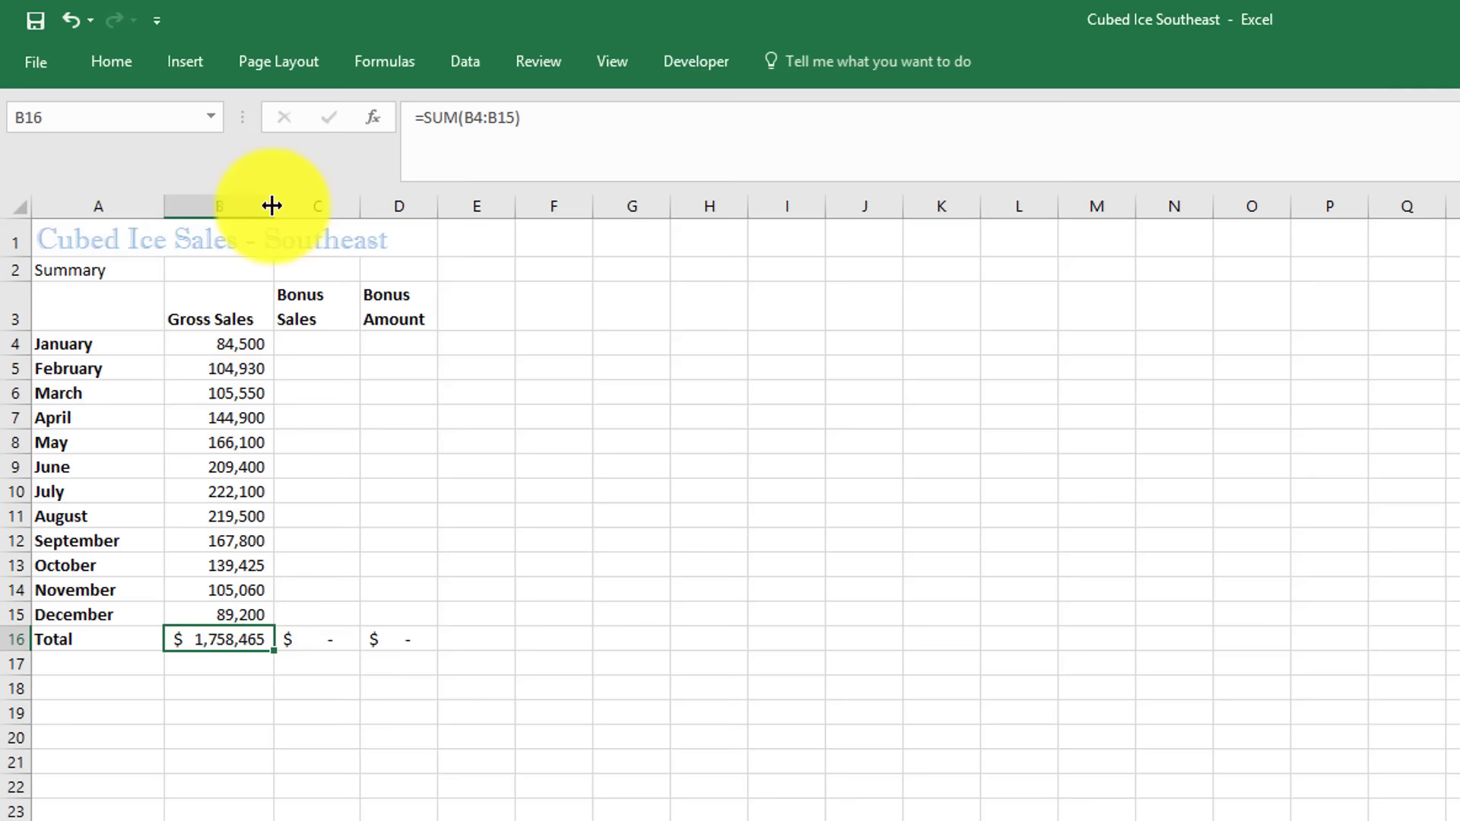
{"action": "left_click", "coordinate": [291, 347]}
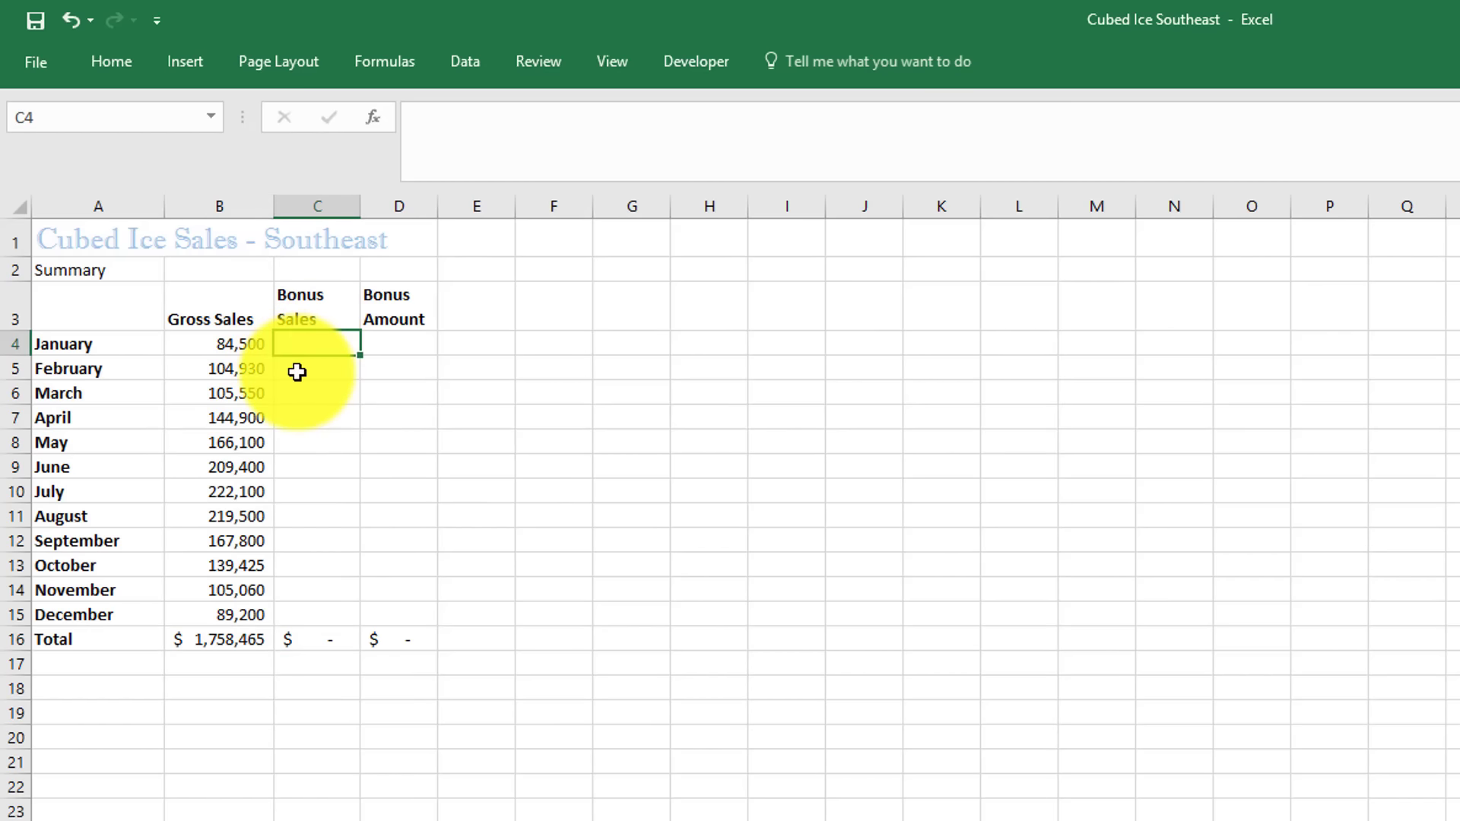
{"action": "type", "text": "=S"}
{"action": "key", "text": "Escape"}
{"action": "key", "text": "Escape"}
Step: Fill the January gross sales formula from B4 across into Bonus Sales cell C4 and select C4
{"action": "left_click", "coordinate": [238, 347]}
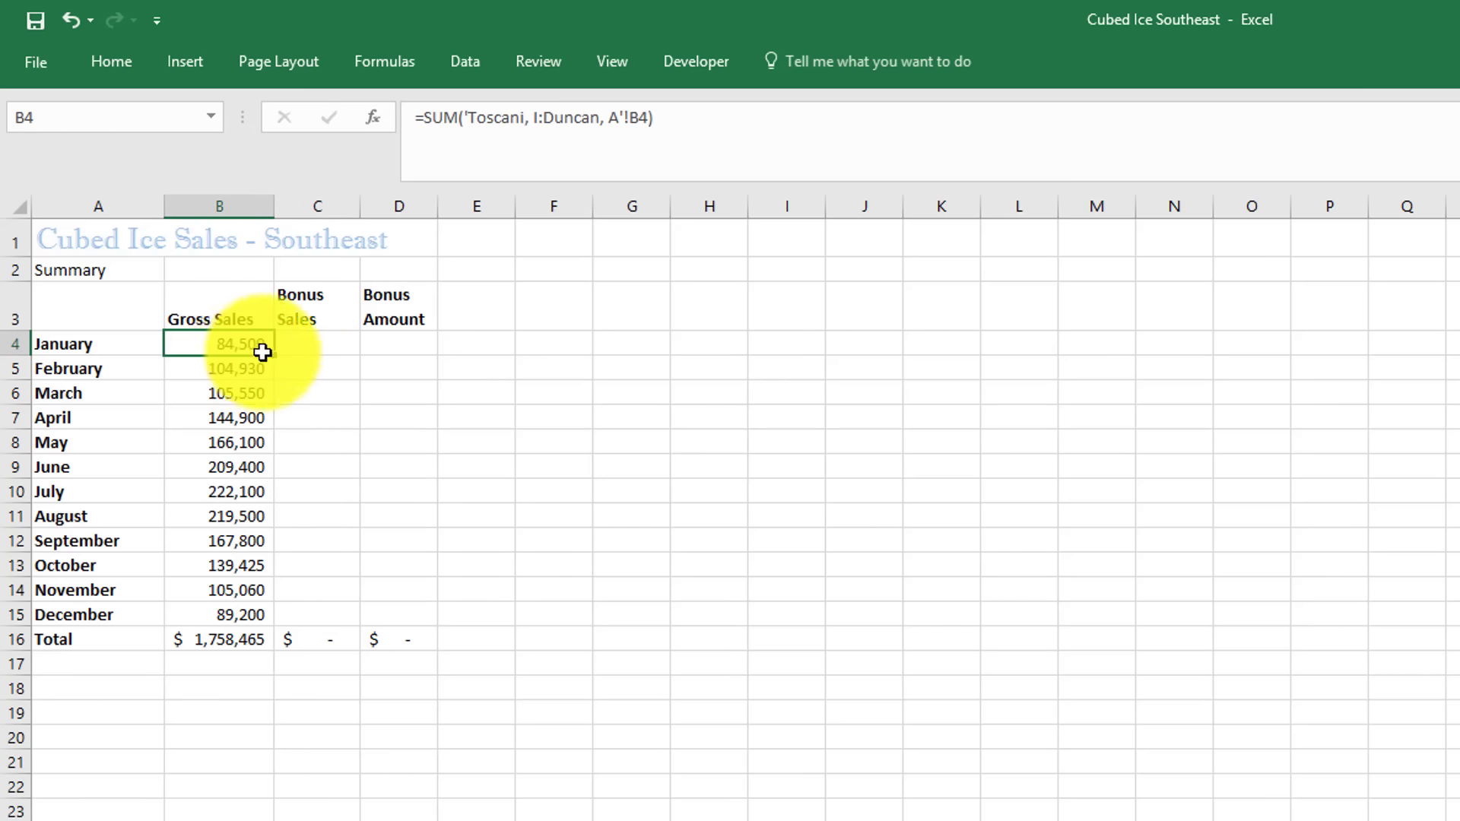
{"action": "left_click_drag", "start_coordinate": [311, 357], "coordinate": [346, 339]}
{"action": "left_click", "coordinate": [339, 346]}
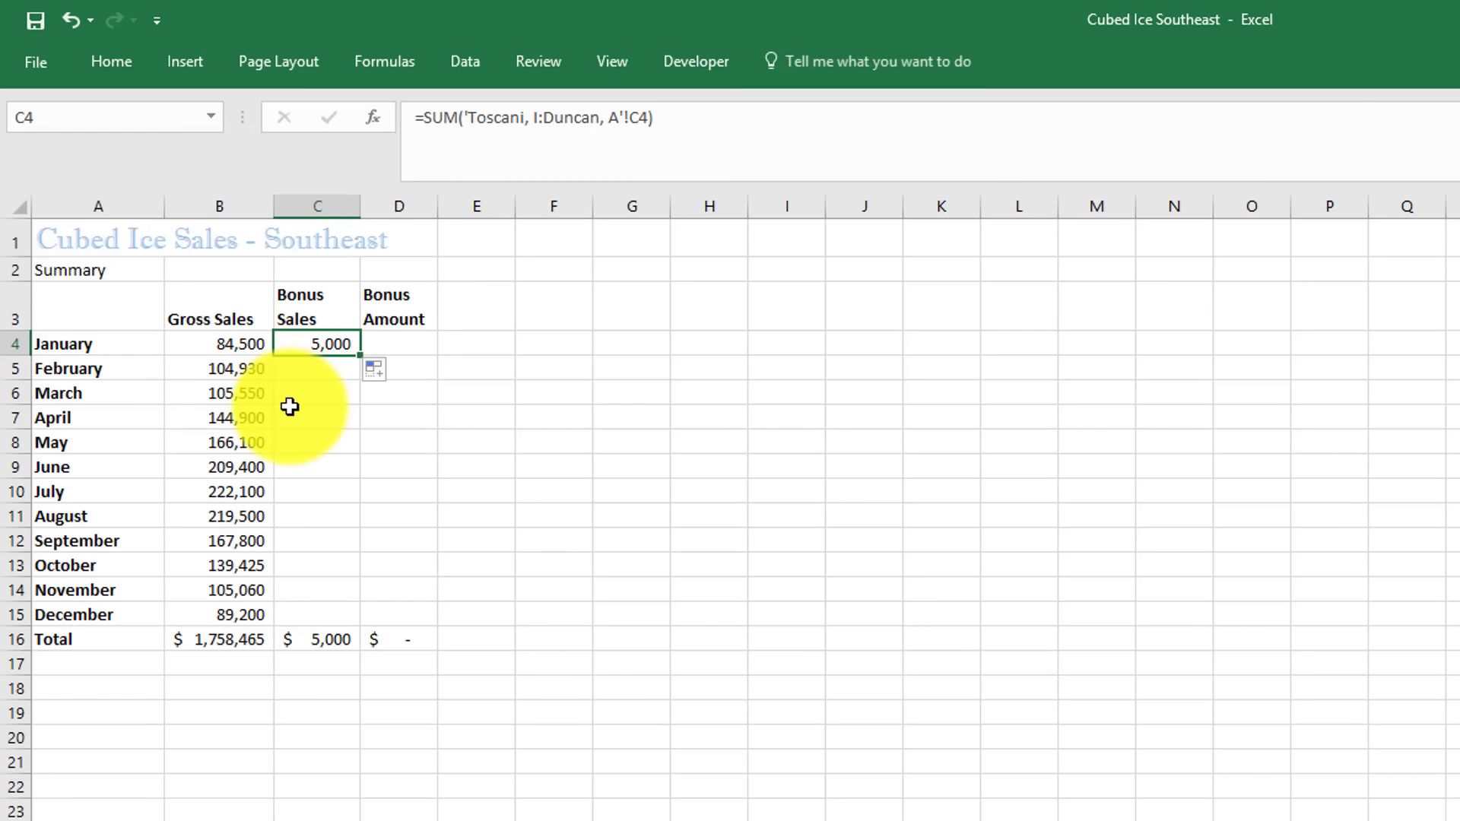
Step: Fill the C4 bonus sales formula down to C15, and carry it across into Bonus Amount D4 and down to D15
{"action": "left_click_drag", "start_coordinate": [359, 357], "coordinate": [361, 624]}
{"action": "left_click", "coordinate": [352, 346]}
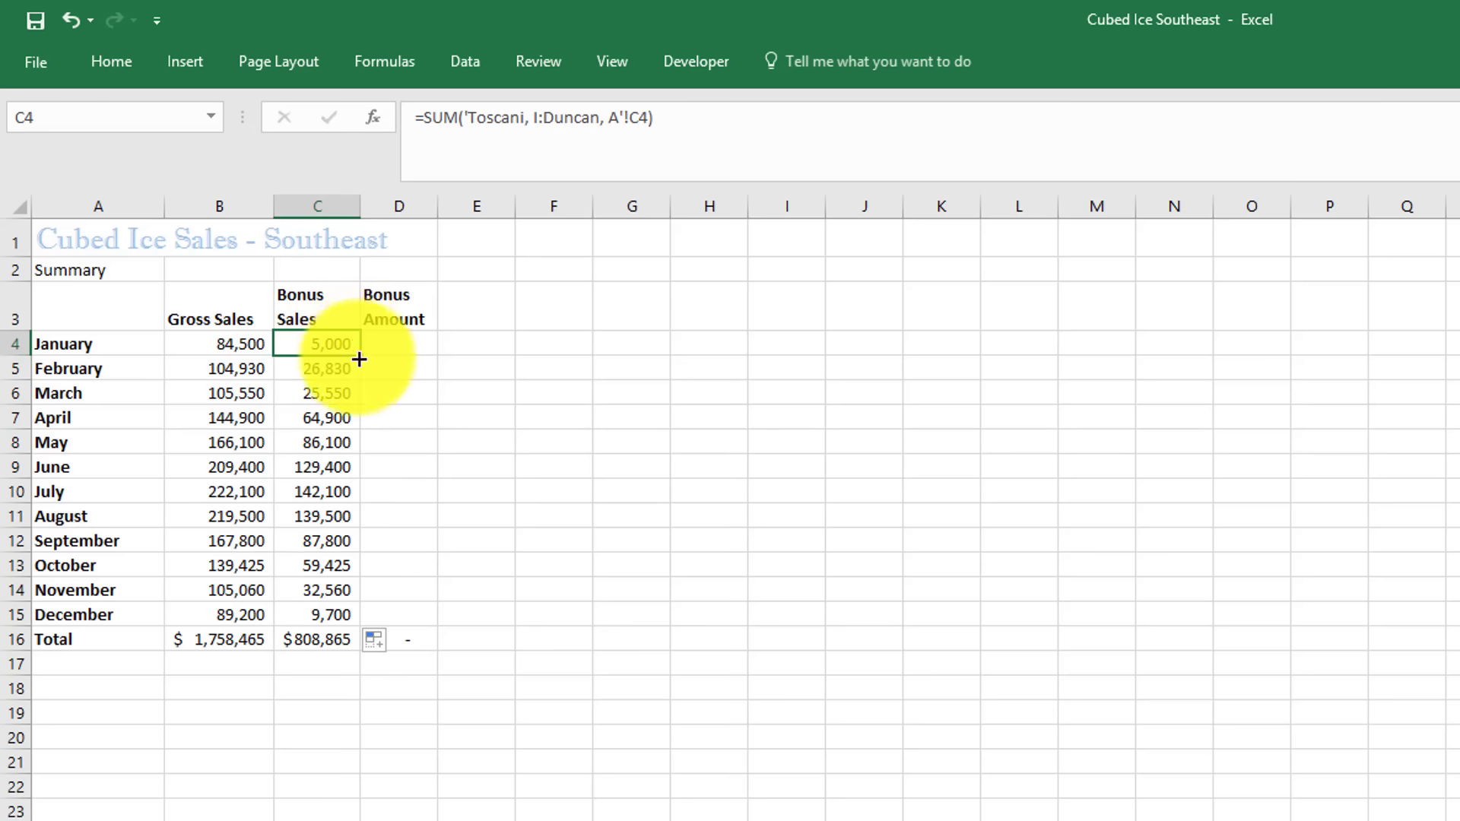
{"action": "left_click_drag", "start_coordinate": [359, 357], "coordinate": [437, 618]}
{"action": "left_click", "coordinate": [417, 346]}
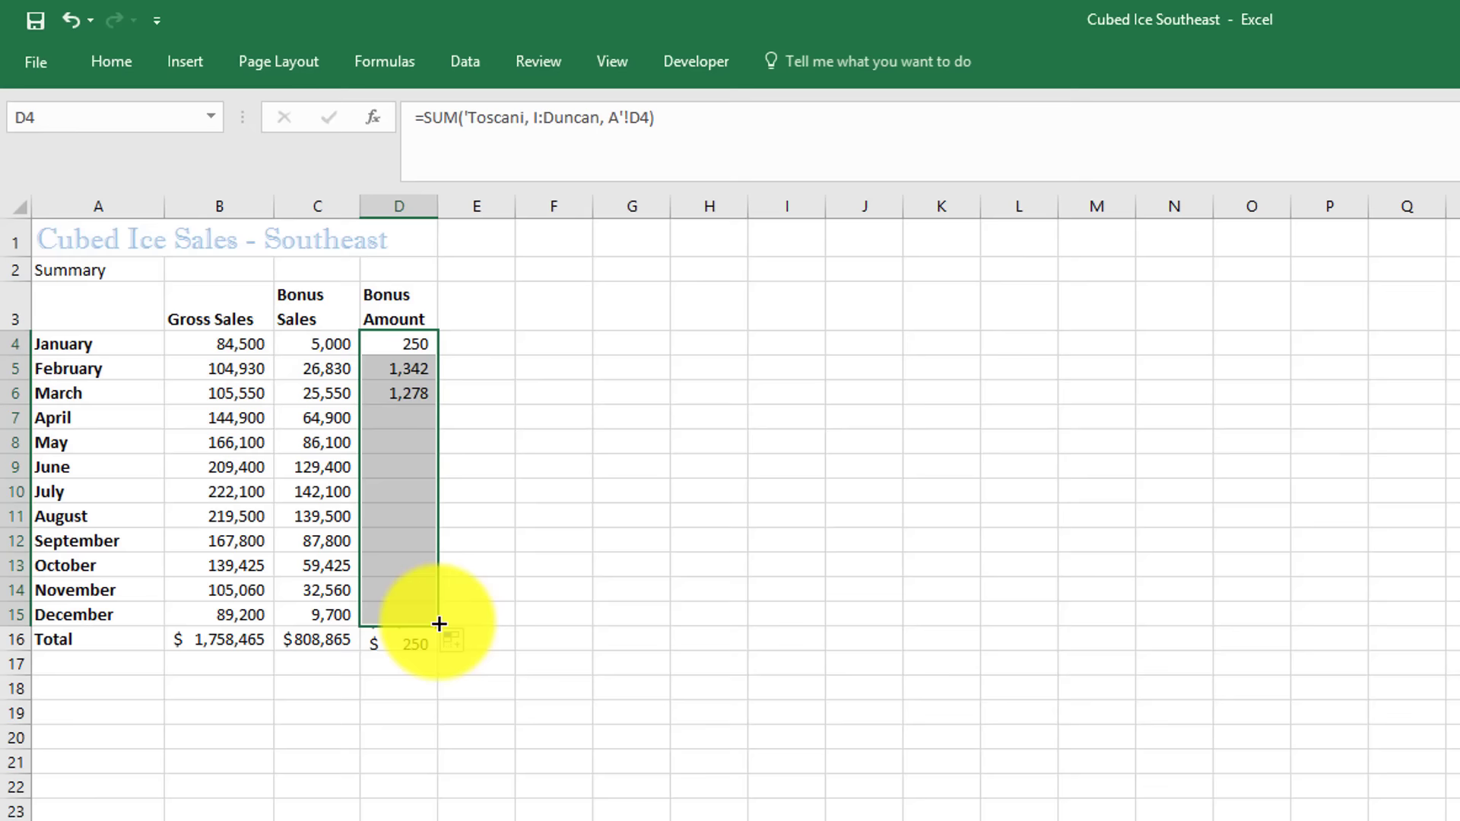
{"action": "left_click", "coordinate": [424, 339]}
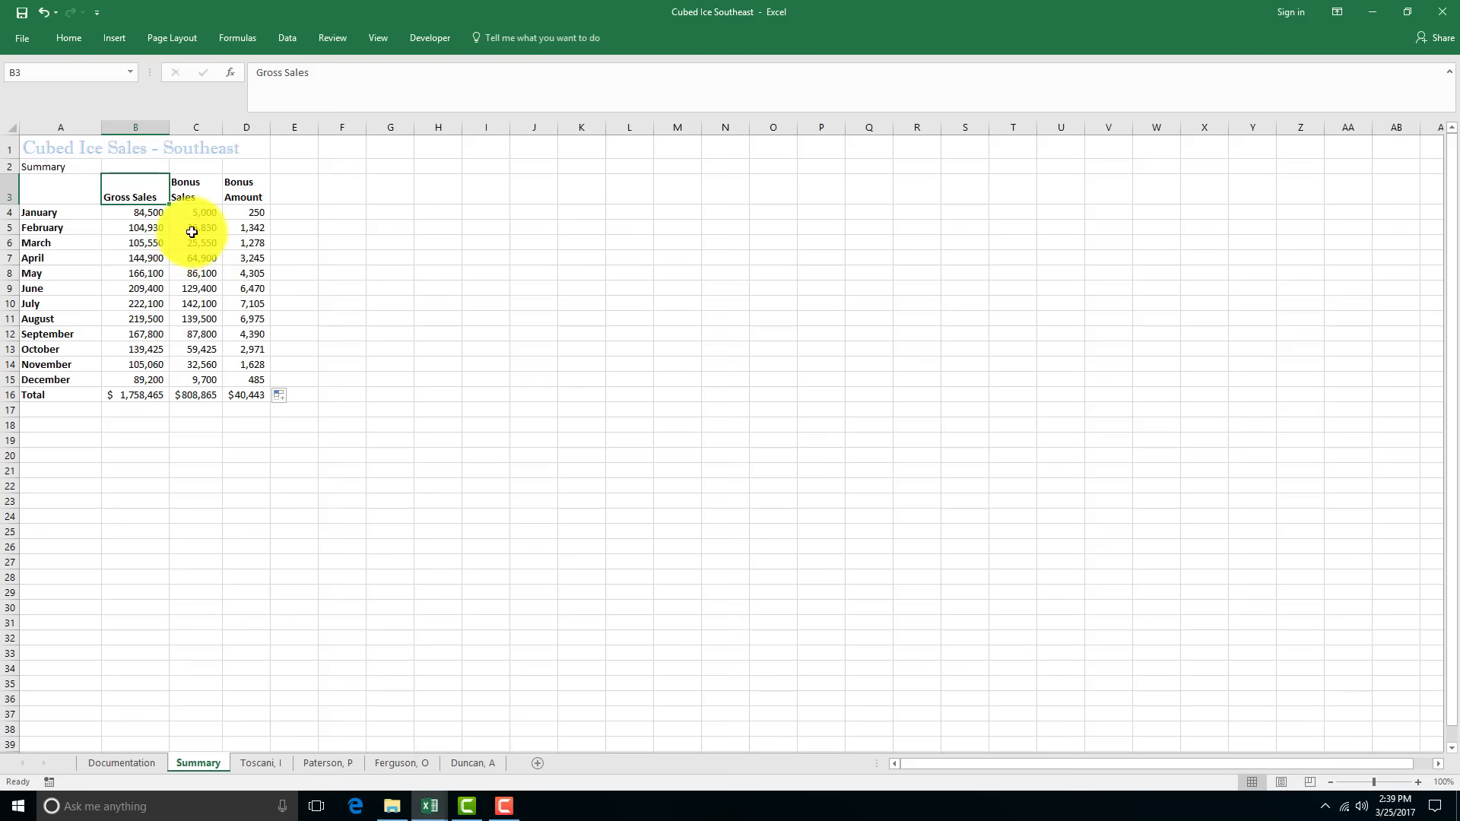
{"action": "left_click", "coordinate": [160, 212]}
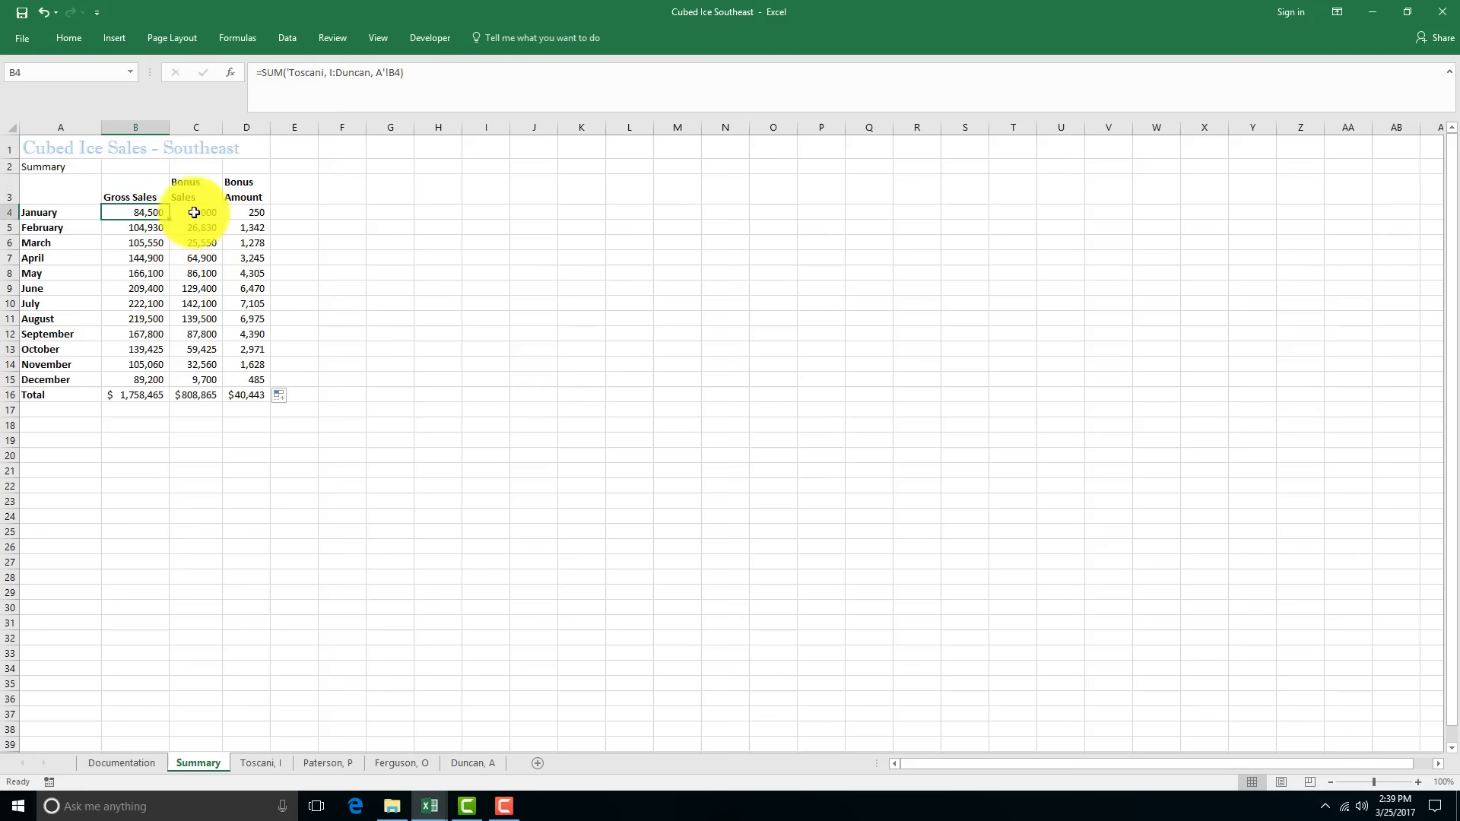
{"action": "left_click", "coordinate": [195, 212]}
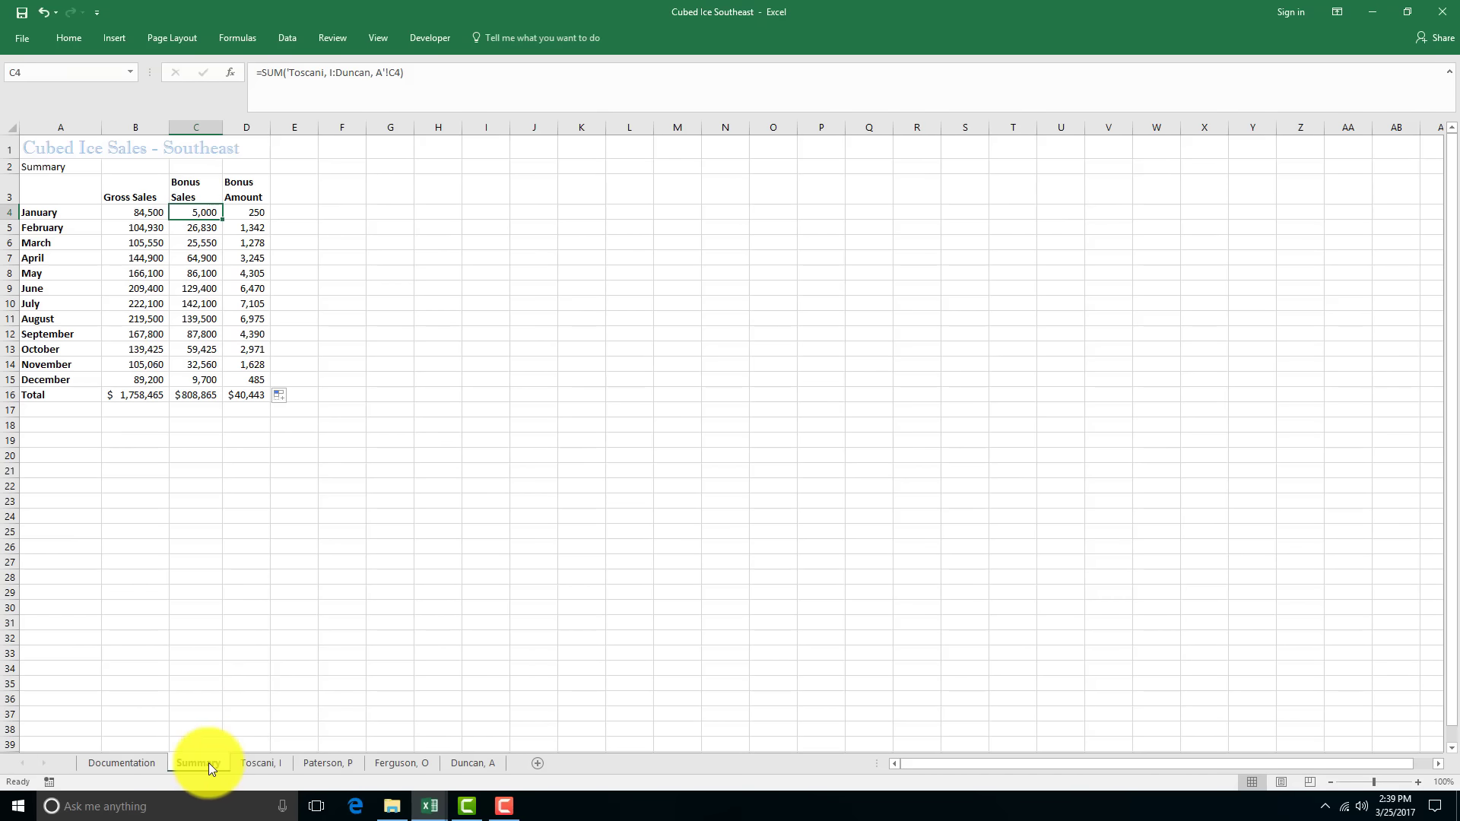
Step: Group the Summary sheet through the last salesperson sheet and create a custom header with file name above sheet name in its right section
{"action": "left_click", "coordinate": [480, 764], "text": "shift"}
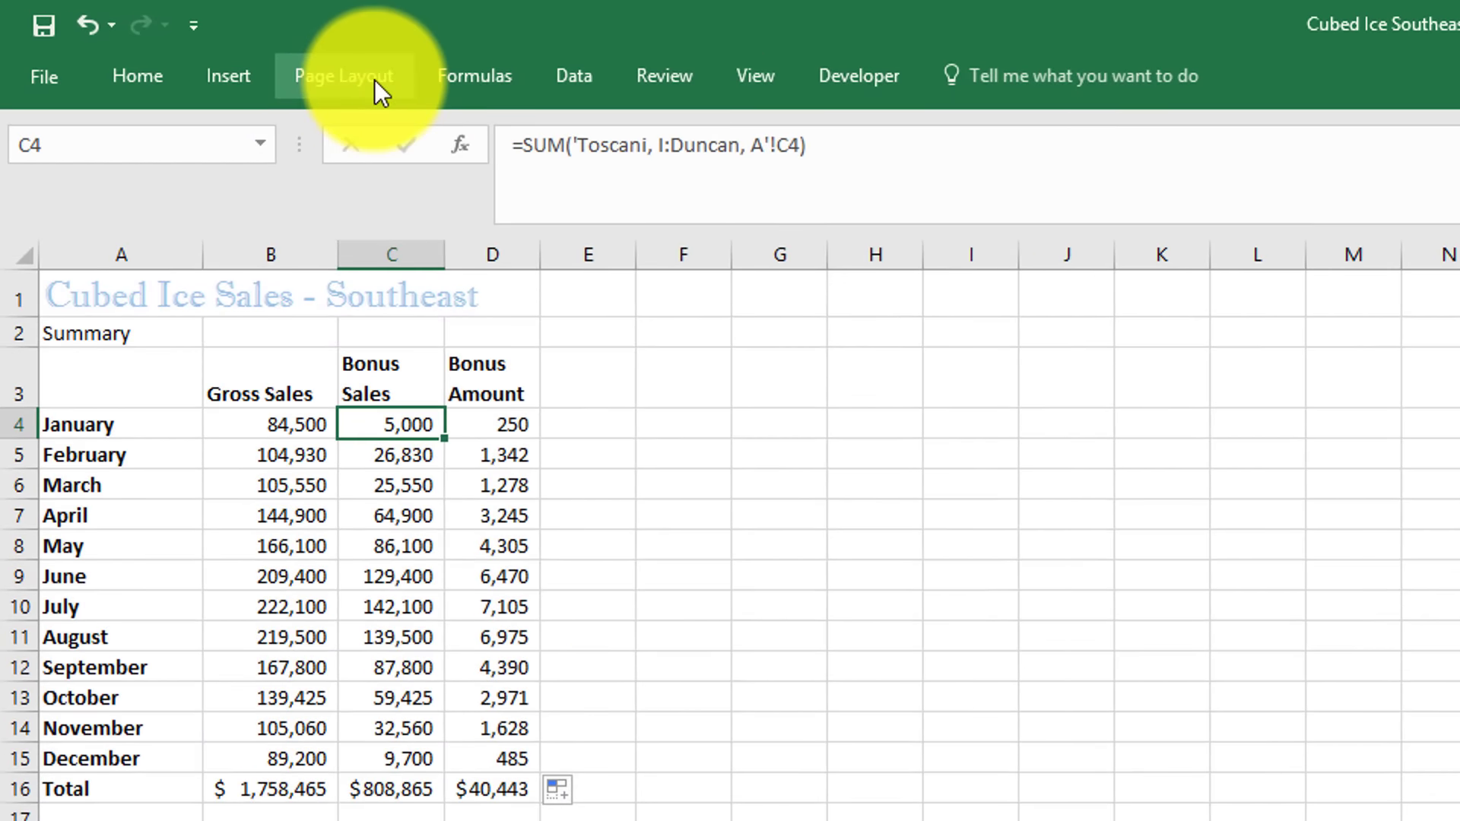
{"action": "left_click", "coordinate": [354, 75]}
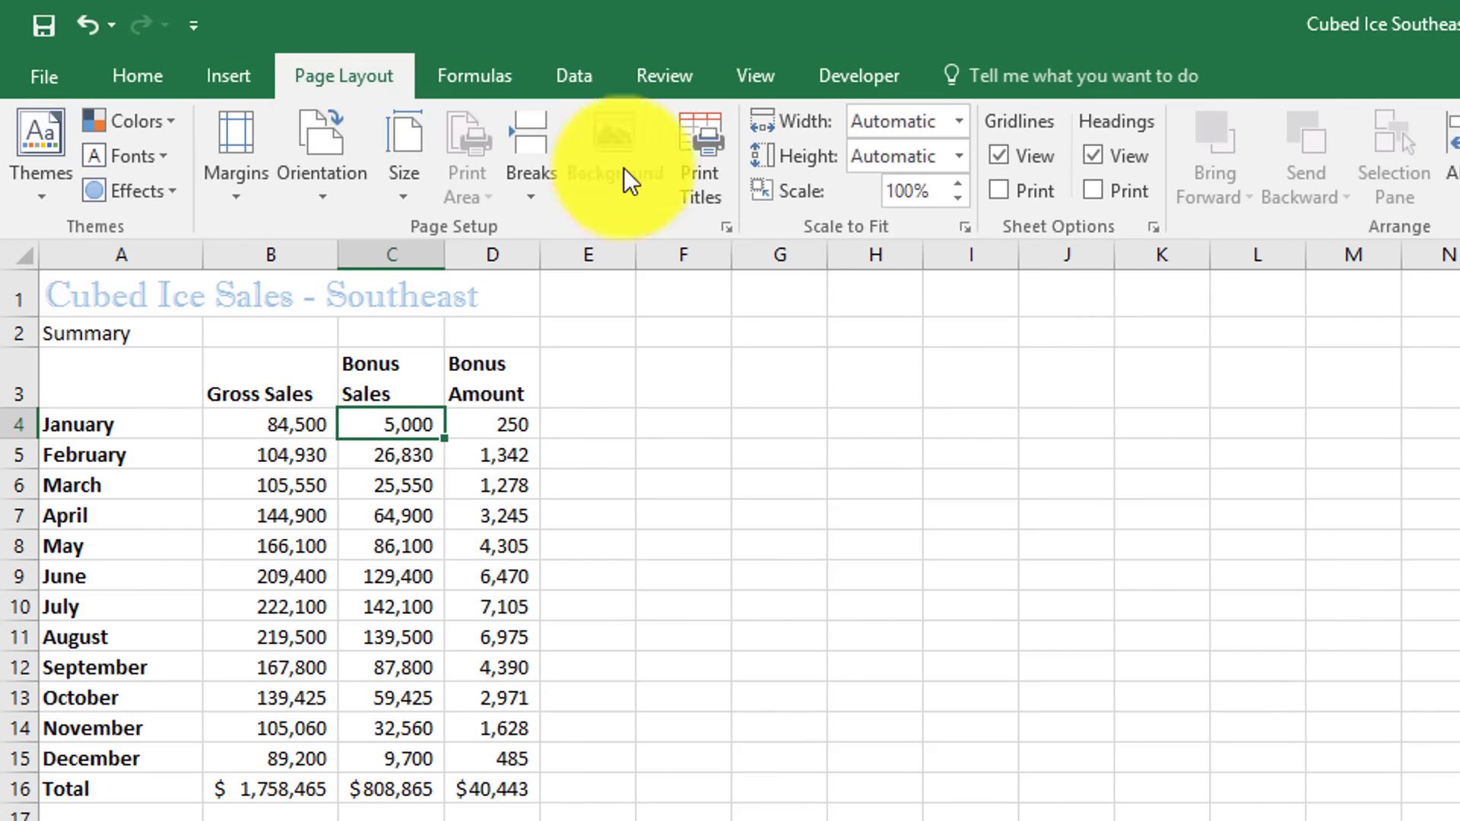
{"action": "left_click", "coordinate": [729, 229]}
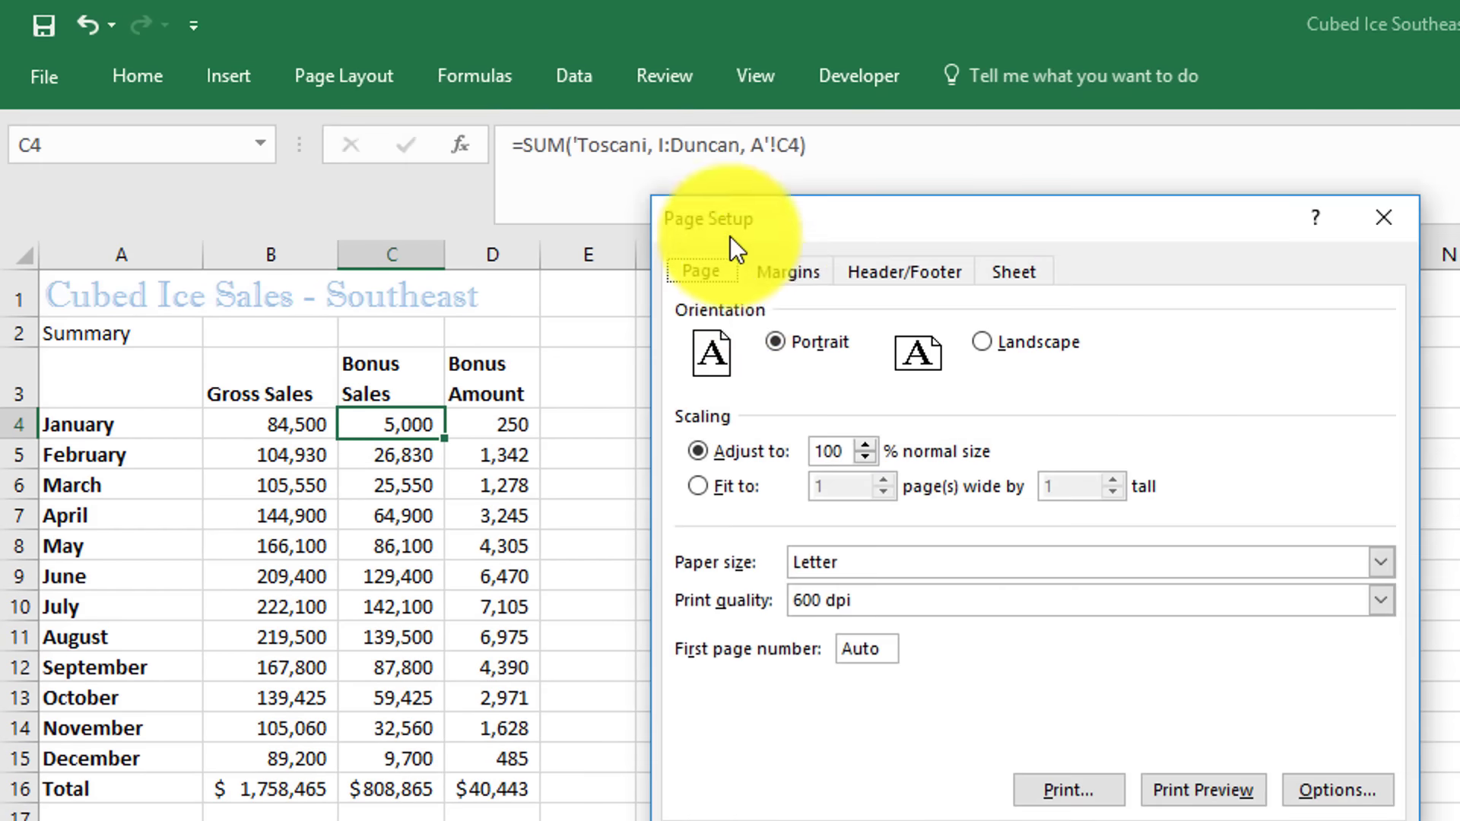
{"action": "left_click", "coordinate": [883, 266]}
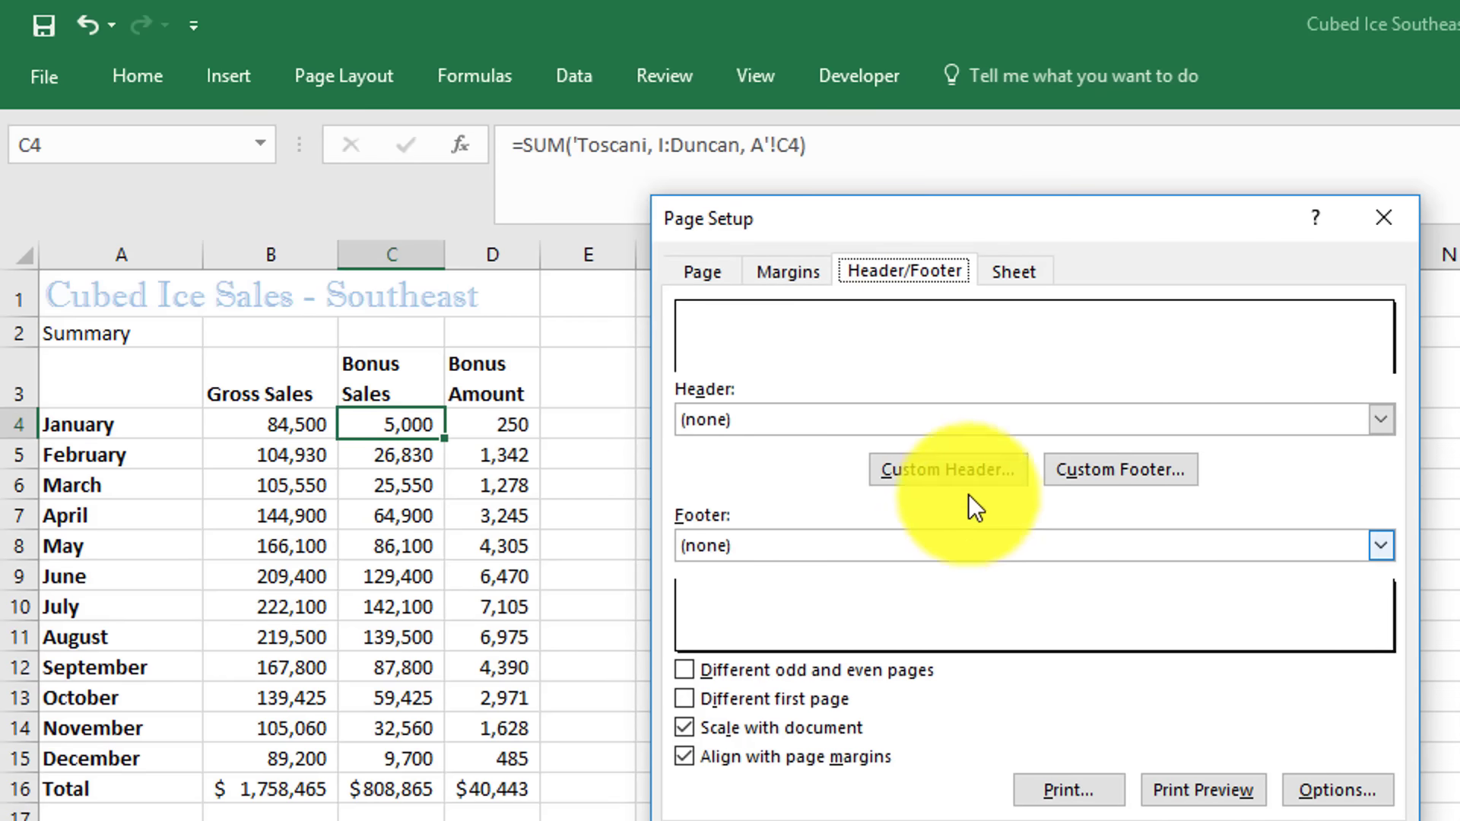
{"action": "left_click", "coordinate": [971, 472]}
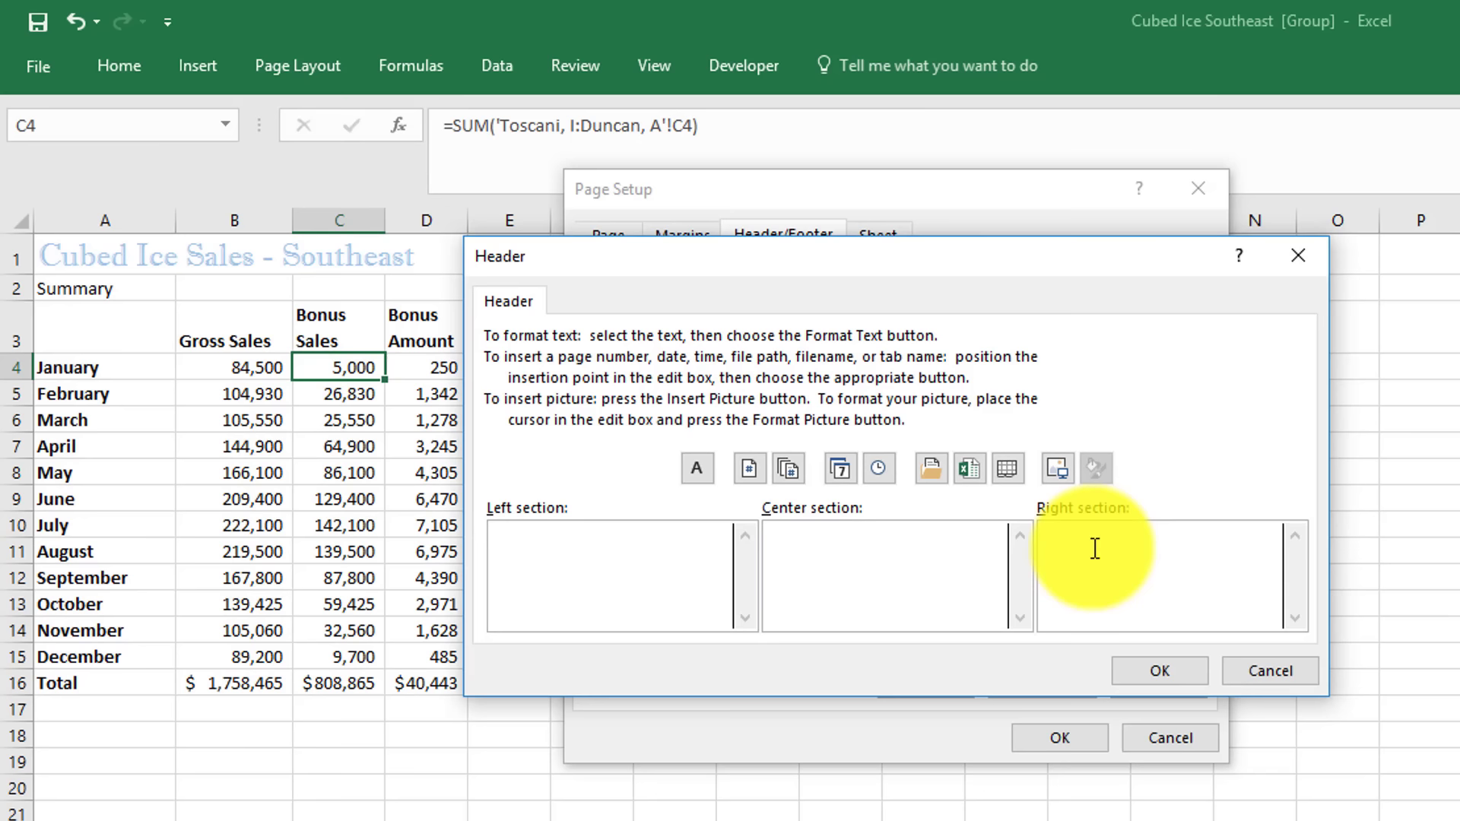
{"action": "left_click", "coordinate": [968, 468]}
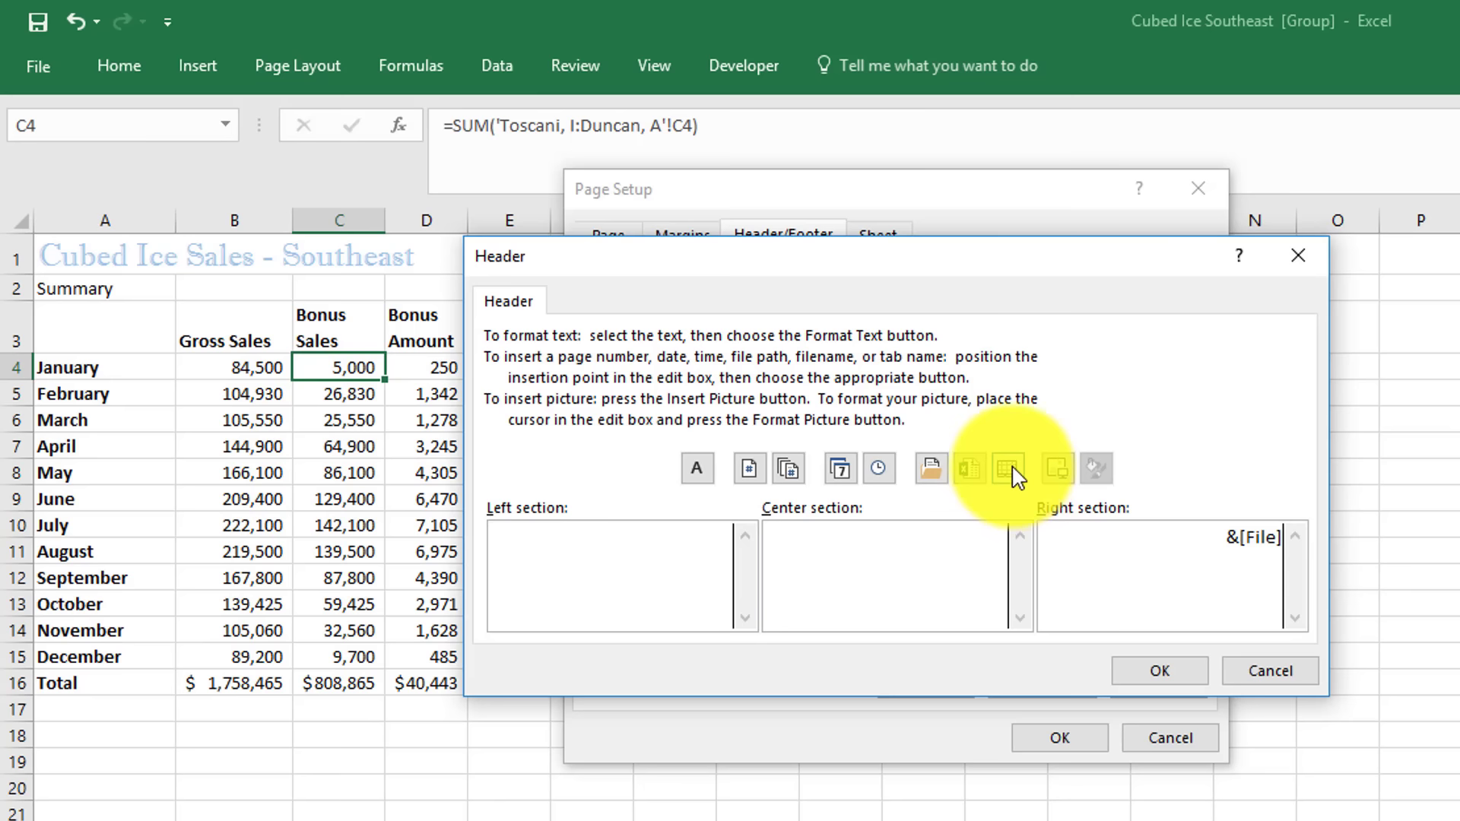
{"action": "key", "text": "Return"}
{"action": "left_click", "coordinate": [1011, 473]}
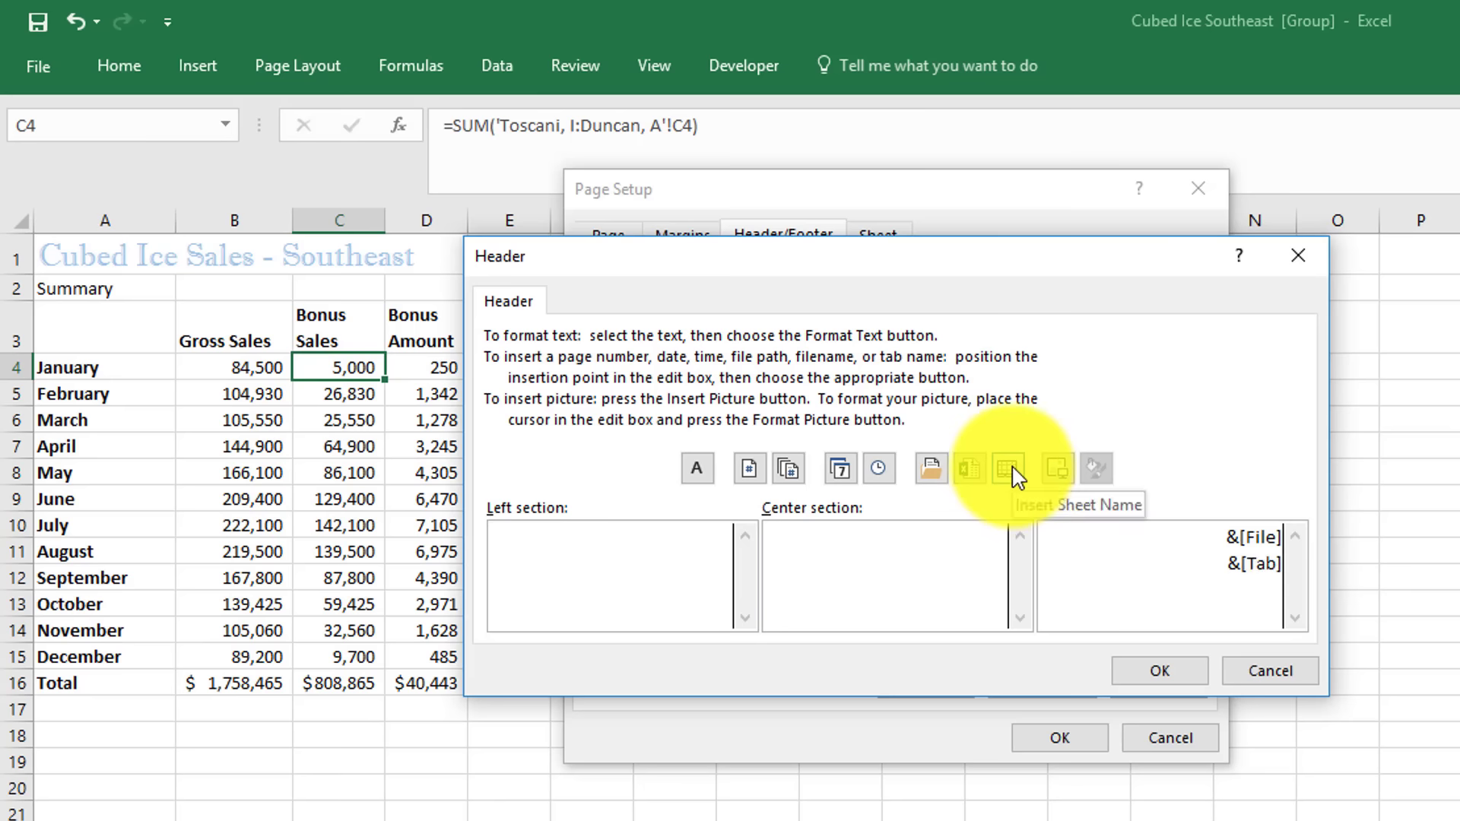
{"action": "left_click", "coordinate": [1203, 673]}
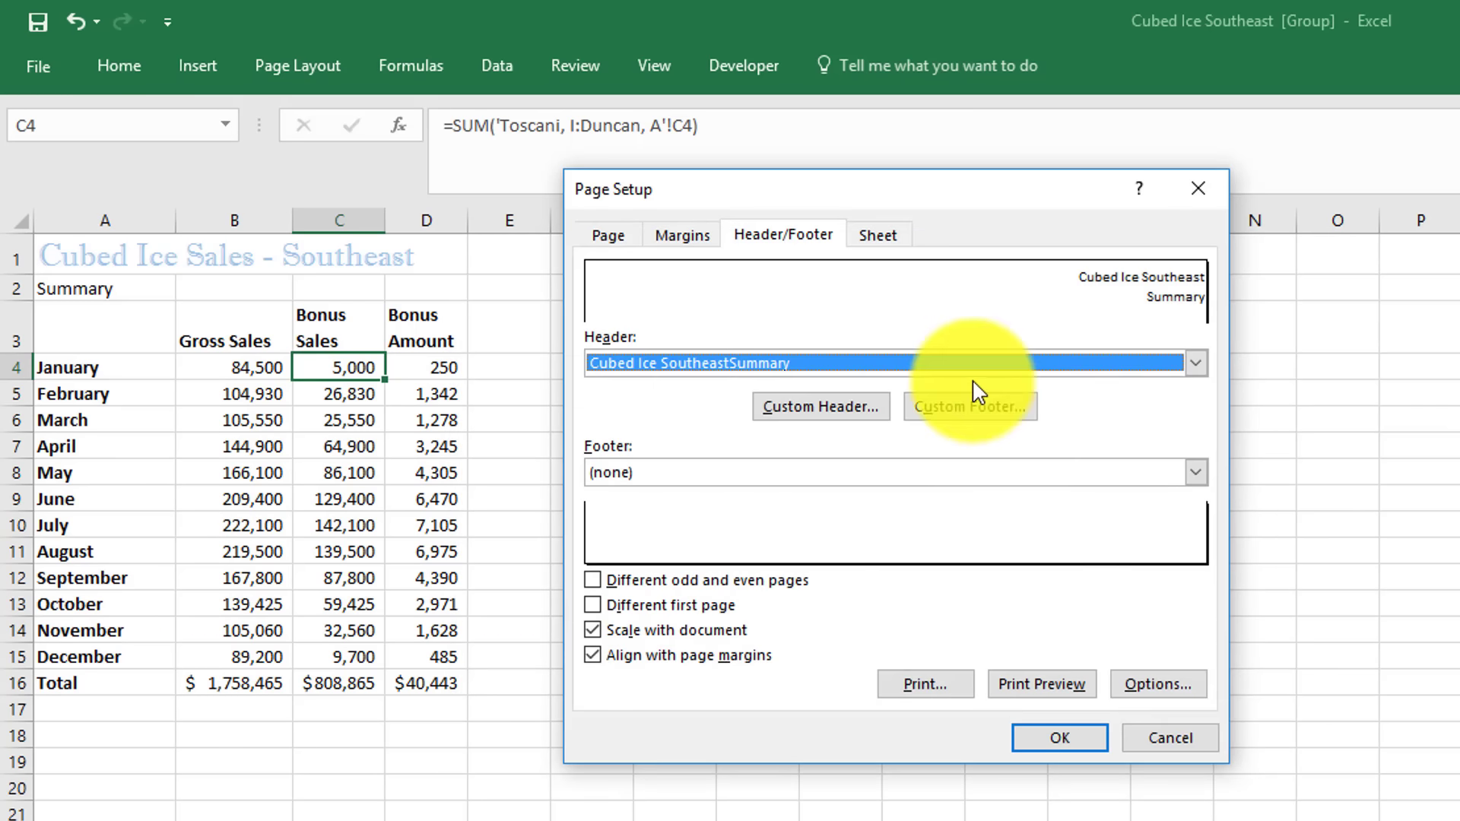
Step: Create a custom footer for the grouped sheets with the author's full name above the current date in its right section
{"action": "left_click", "coordinate": [986, 416]}
{"action": "left_click", "coordinate": [1160, 554]}
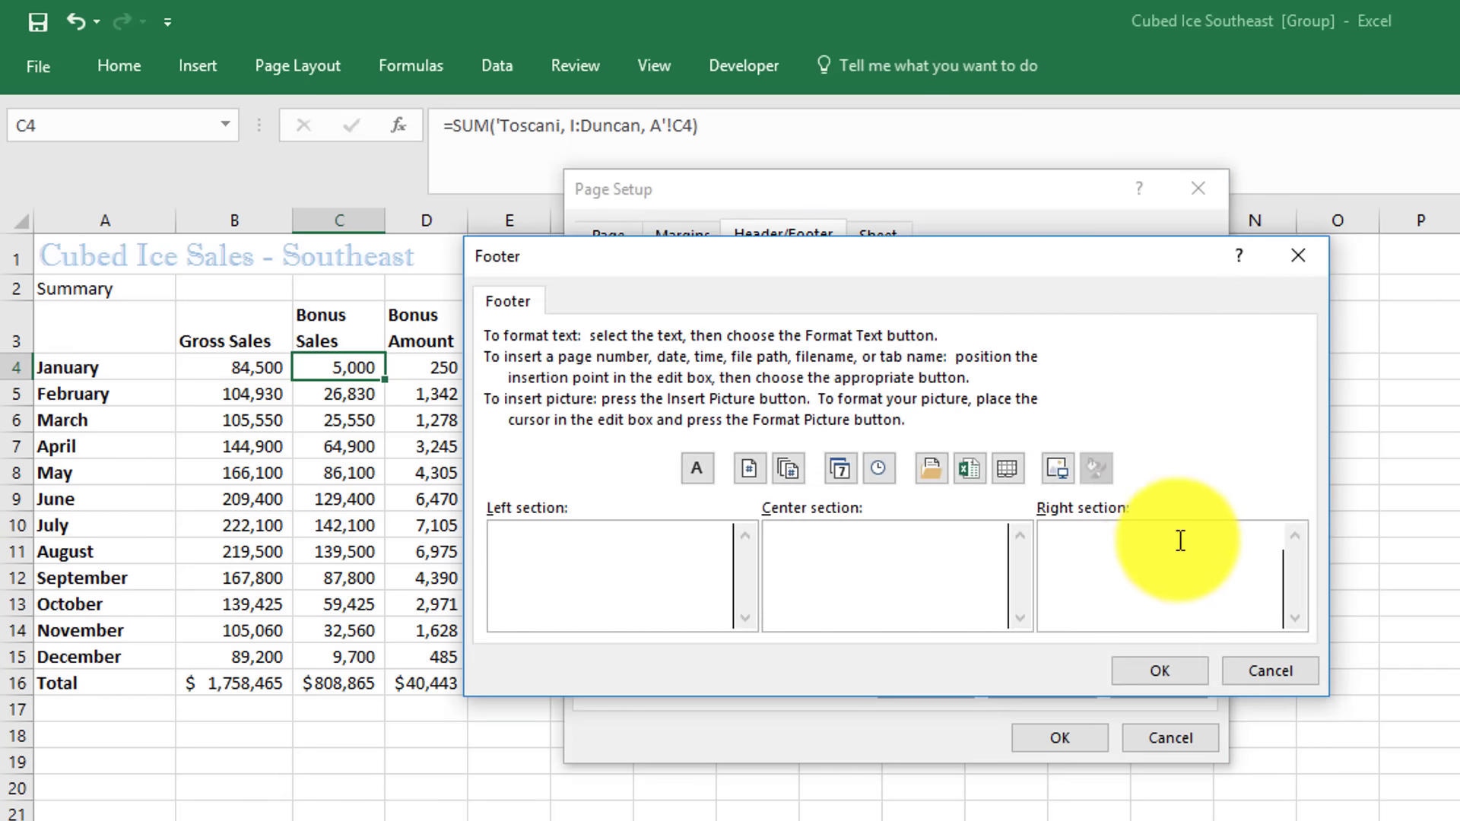
{"action": "type", "text": "Mike"}
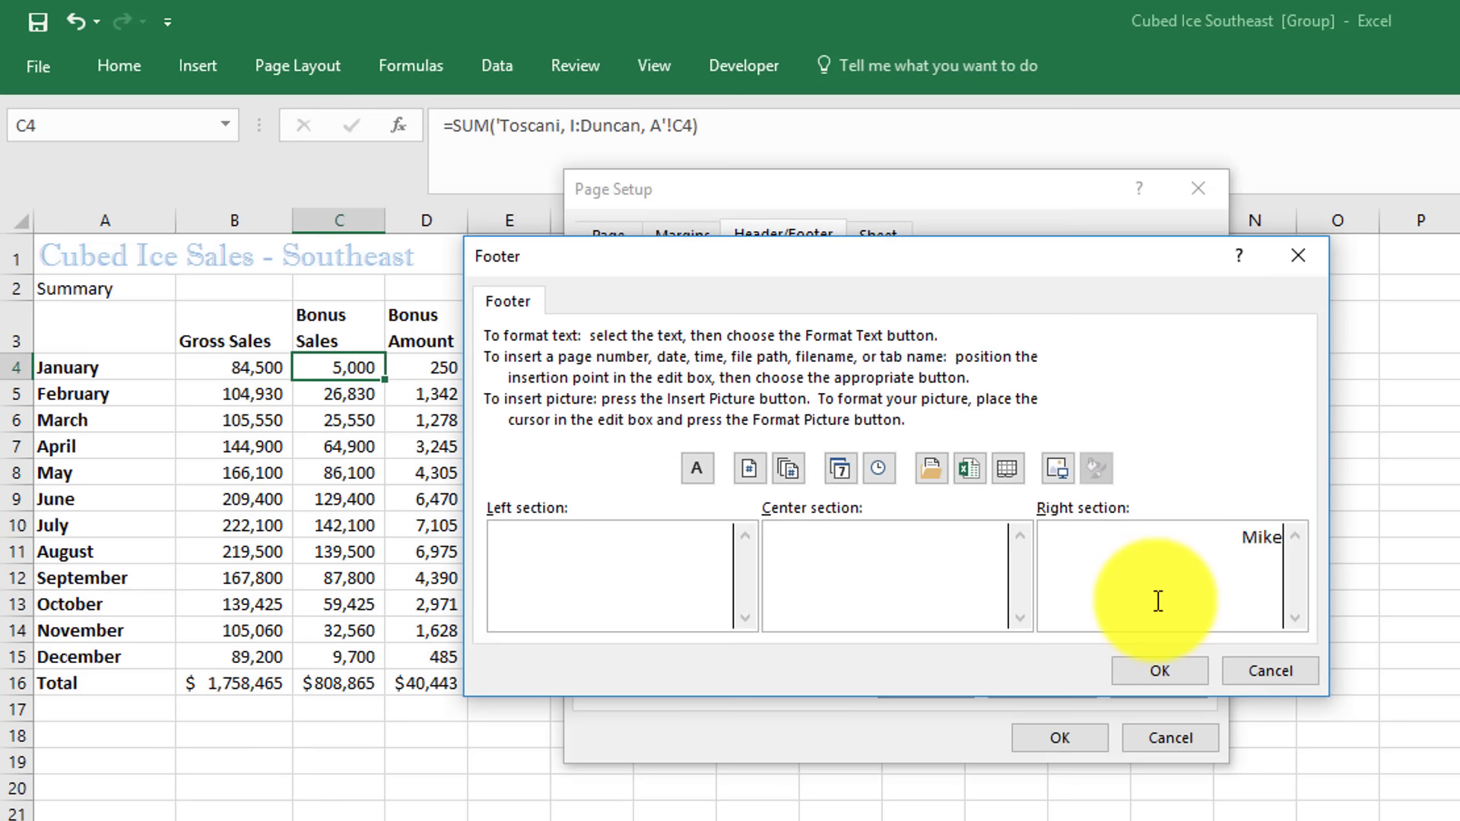
{"action": "type", "text": " Carter"}
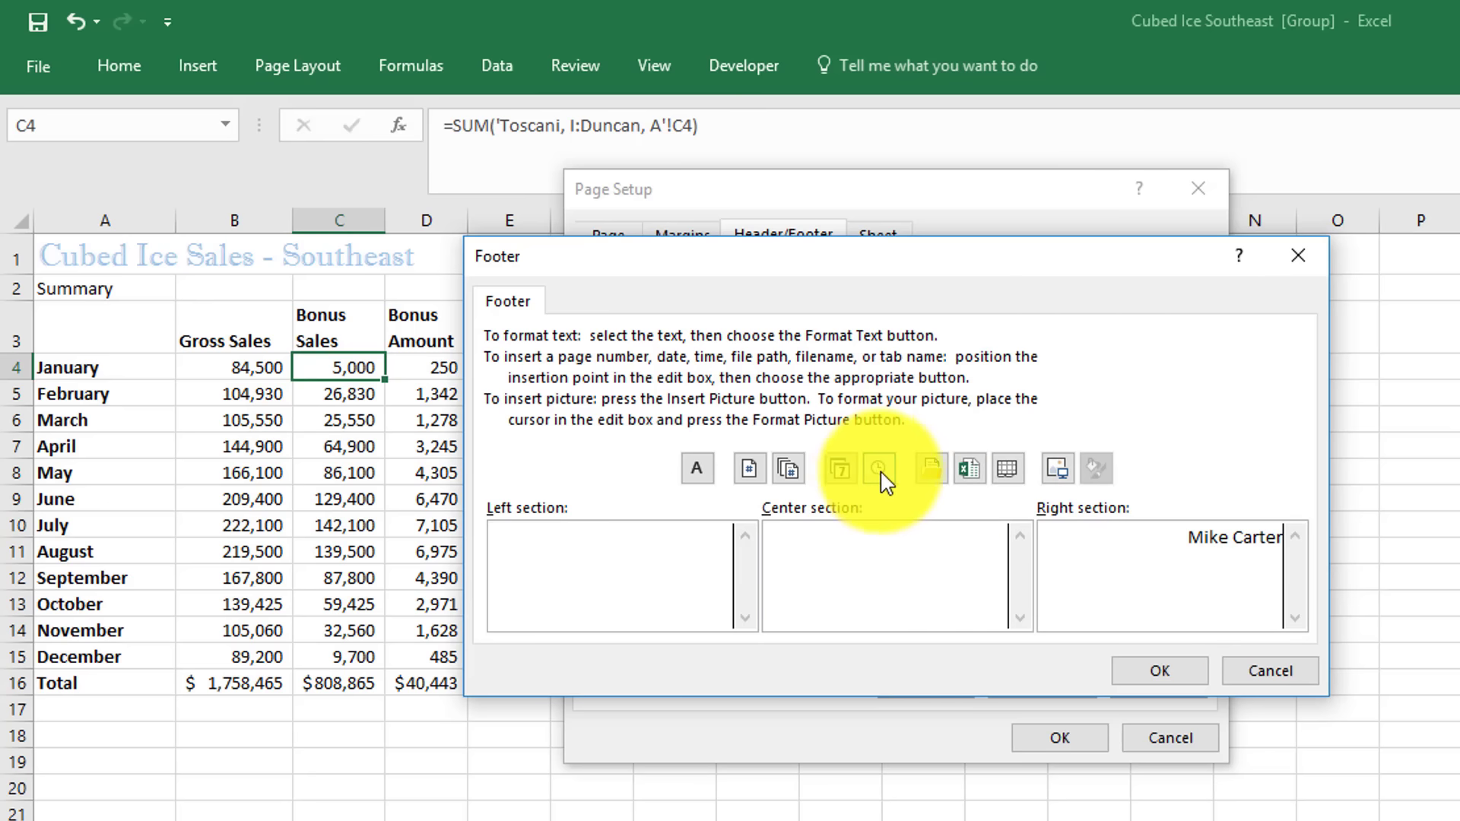
{"action": "key", "text": "Return"}
{"action": "left_click", "coordinate": [844, 470]}
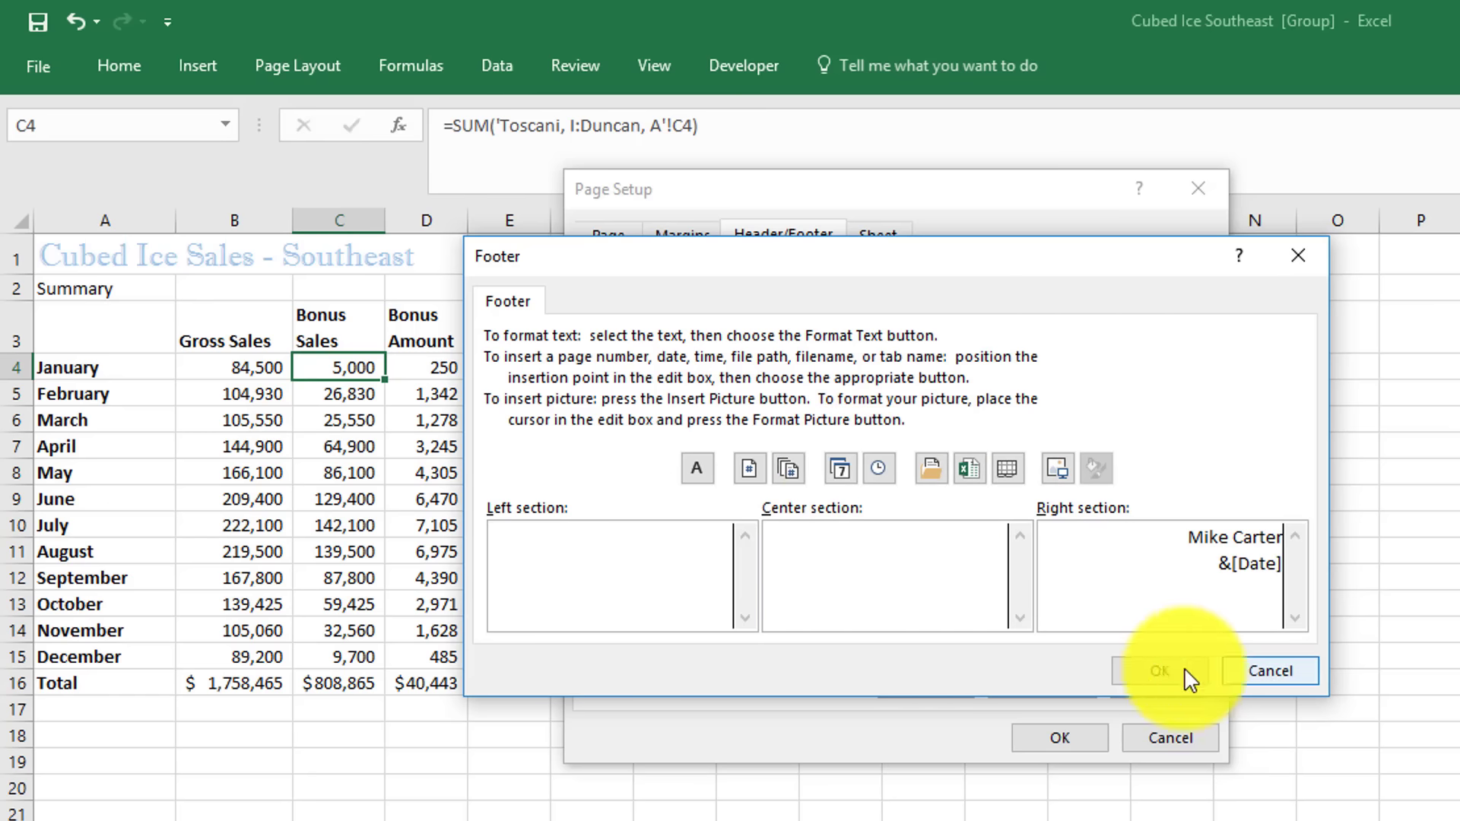
{"action": "left_click", "coordinate": [1179, 675]}
Step: Preview the printed pages of all grouped sheets to check their headers and footers, and return to the worksheet
{"action": "left_click", "coordinate": [1074, 692]}
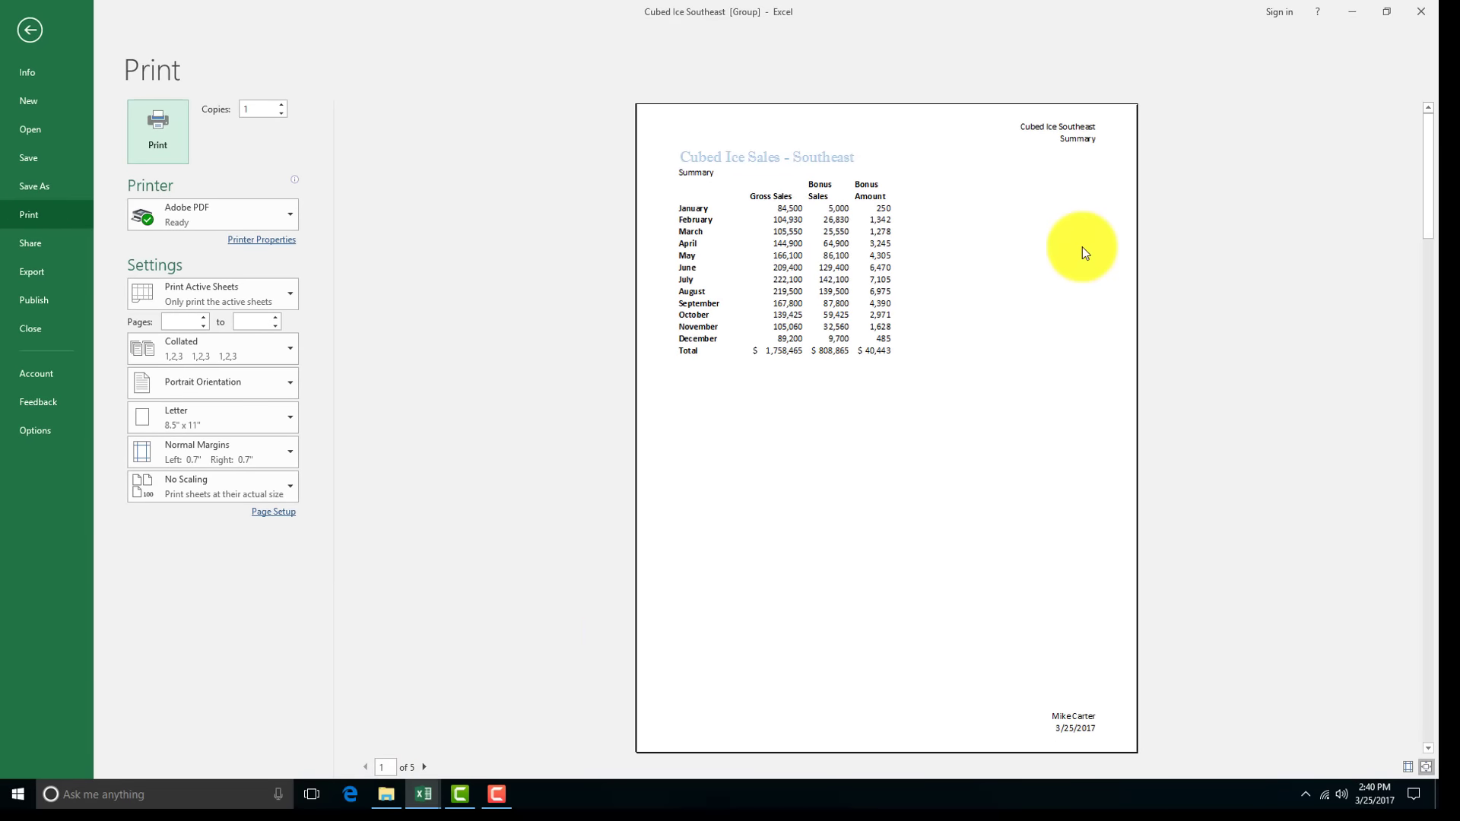
{"action": "left_click", "coordinate": [424, 765]}
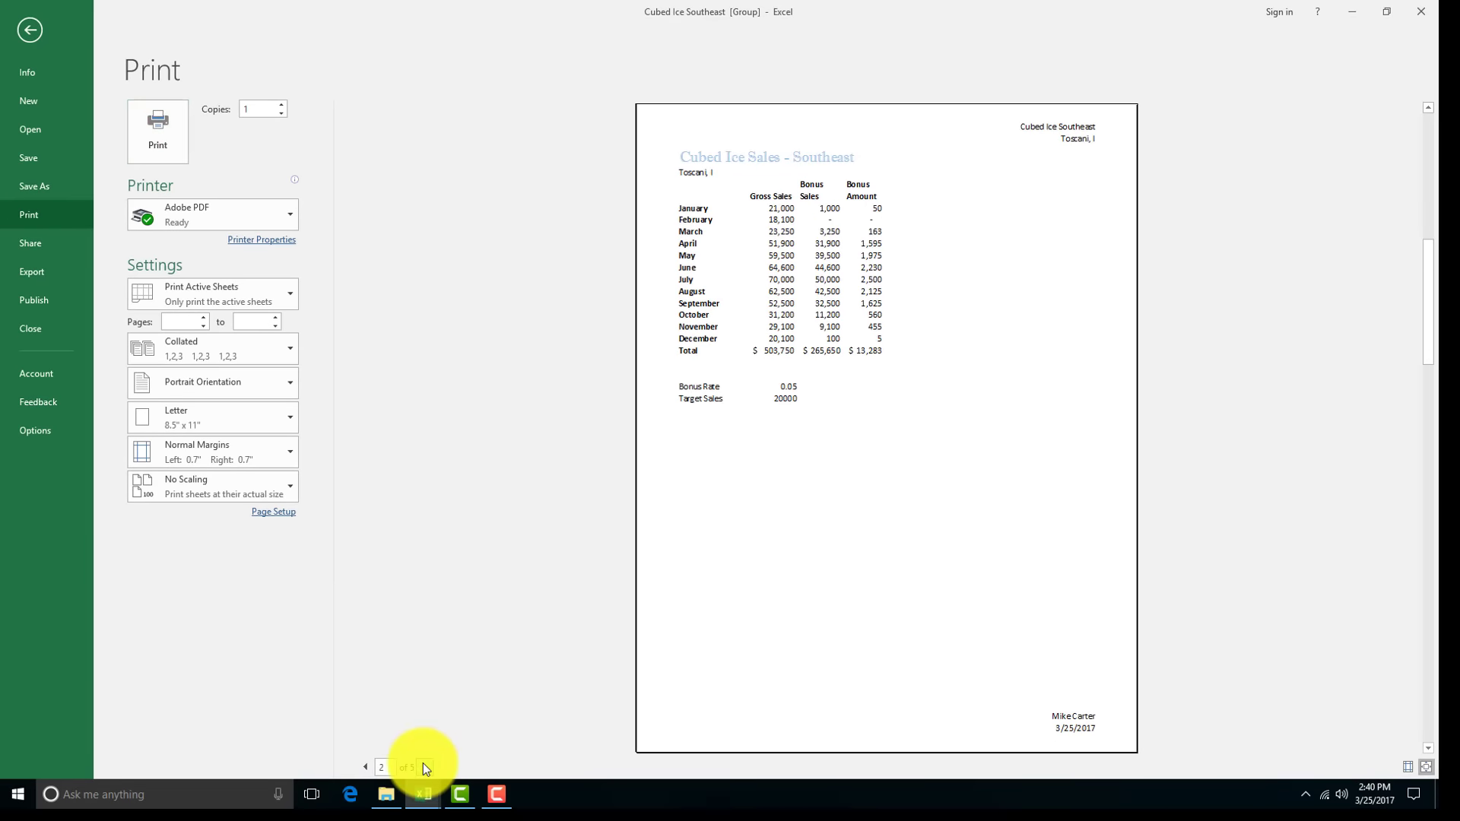
{"action": "left_click", "coordinate": [423, 765]}
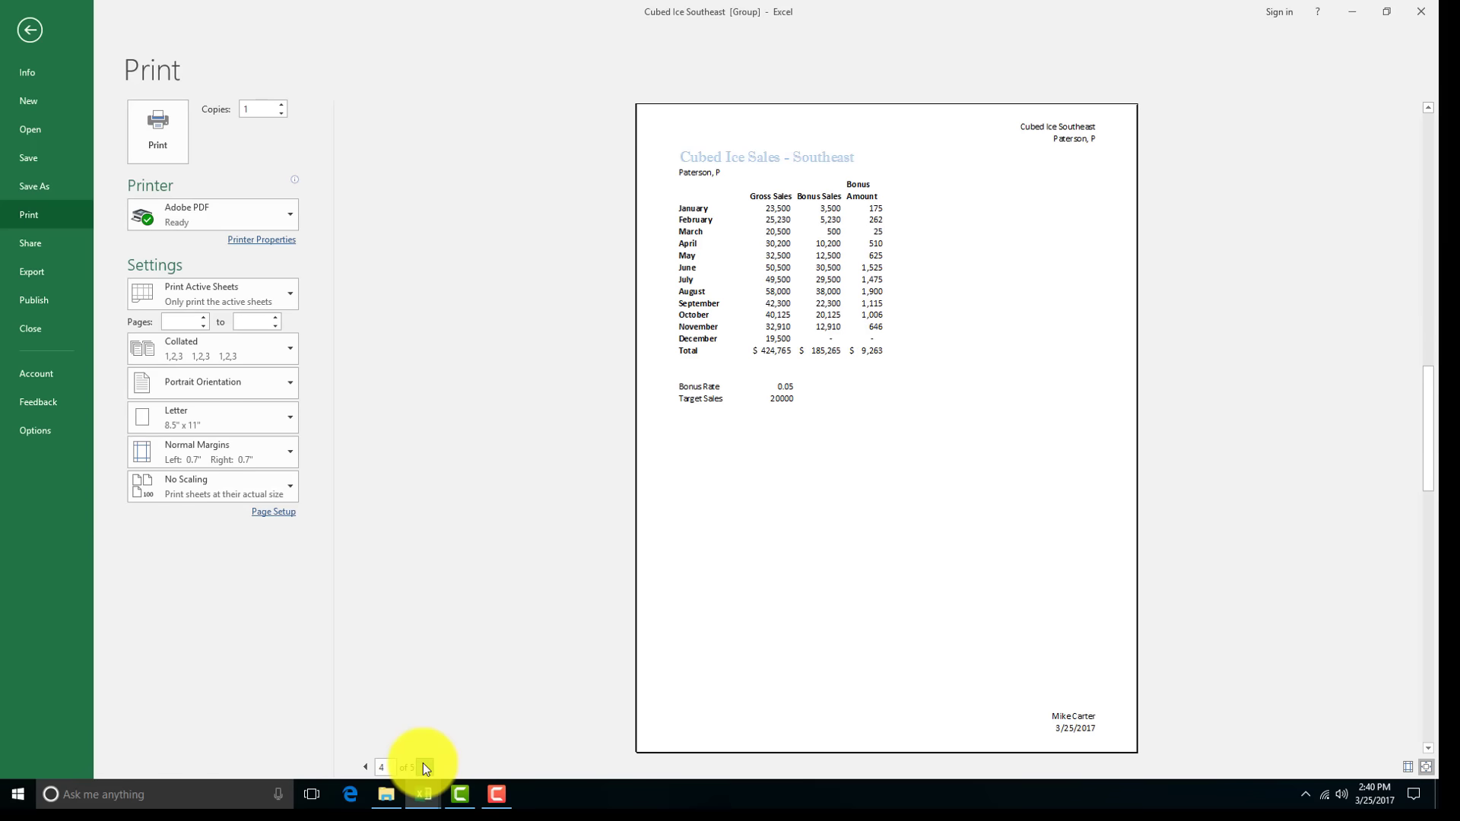
{"action": "left_click", "coordinate": [423, 765]}
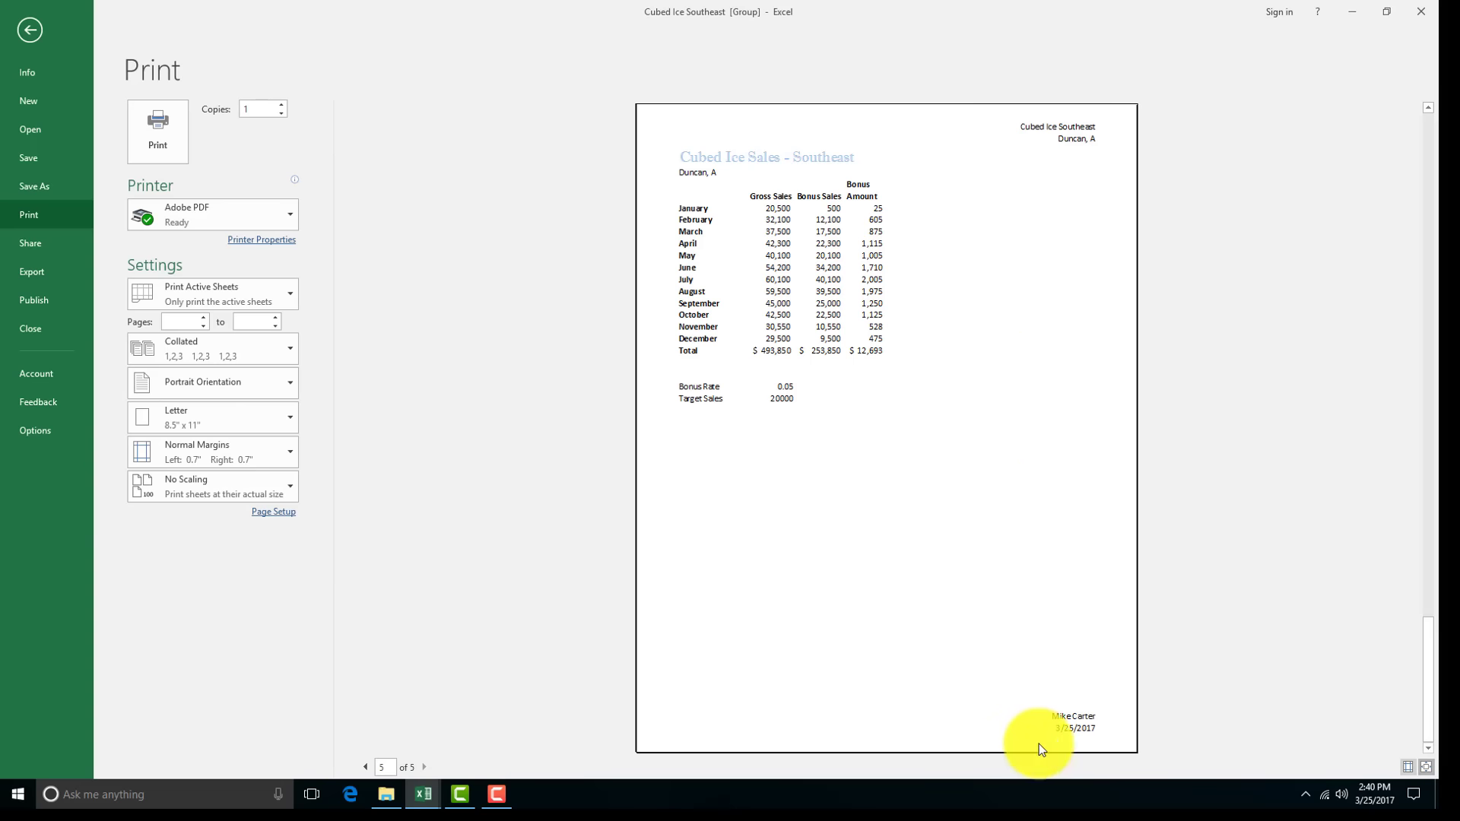
{"action": "left_click", "coordinate": [30, 30]}
Step: Ungroup the sheets by activating the Documentation sheet, and switch to the Cubed Iced Northeast workbook
{"action": "mouse_move", "coordinate": [423, 798]}
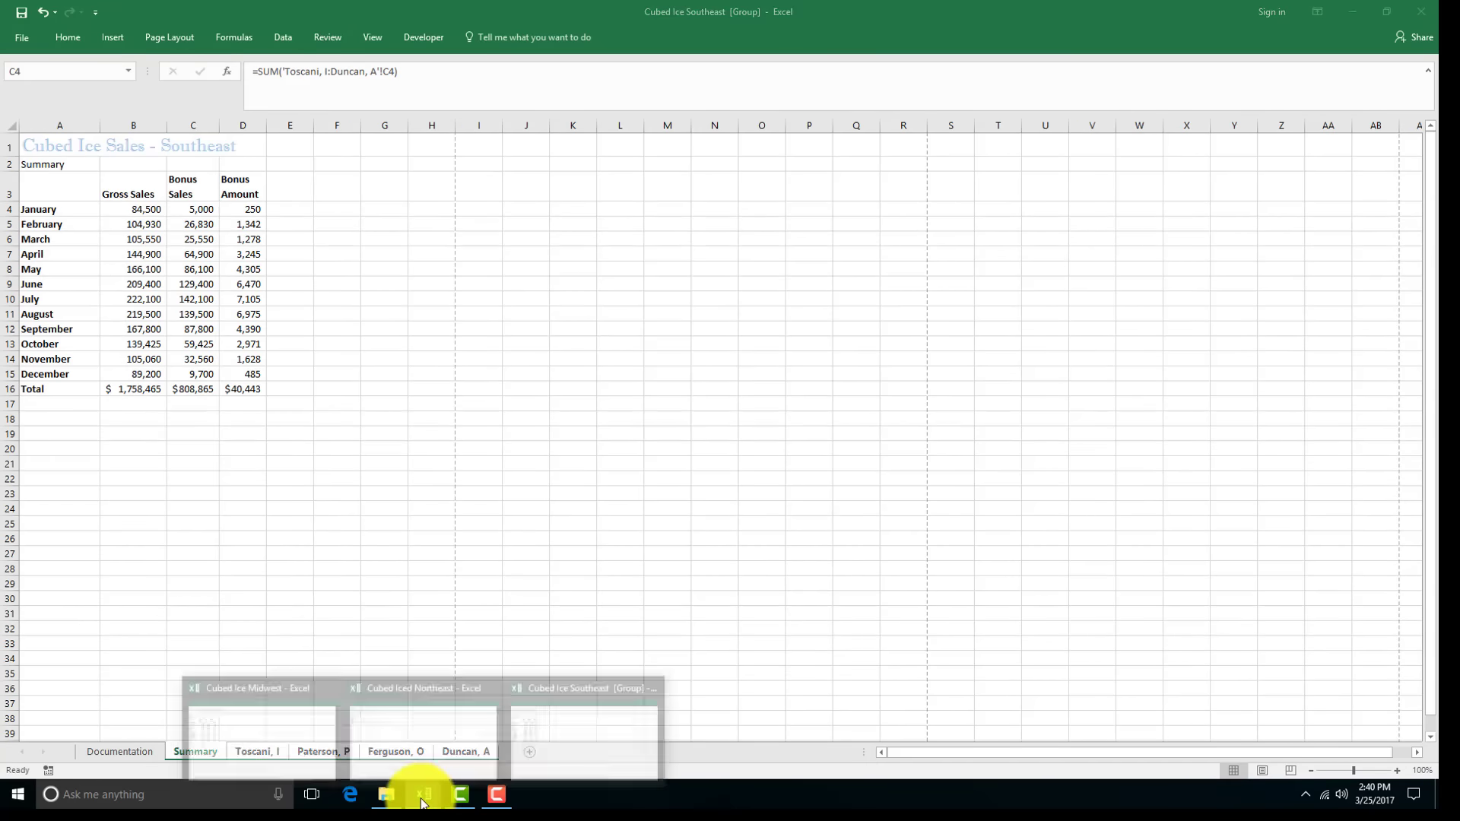
{"action": "mouse_move", "coordinate": [438, 767]}
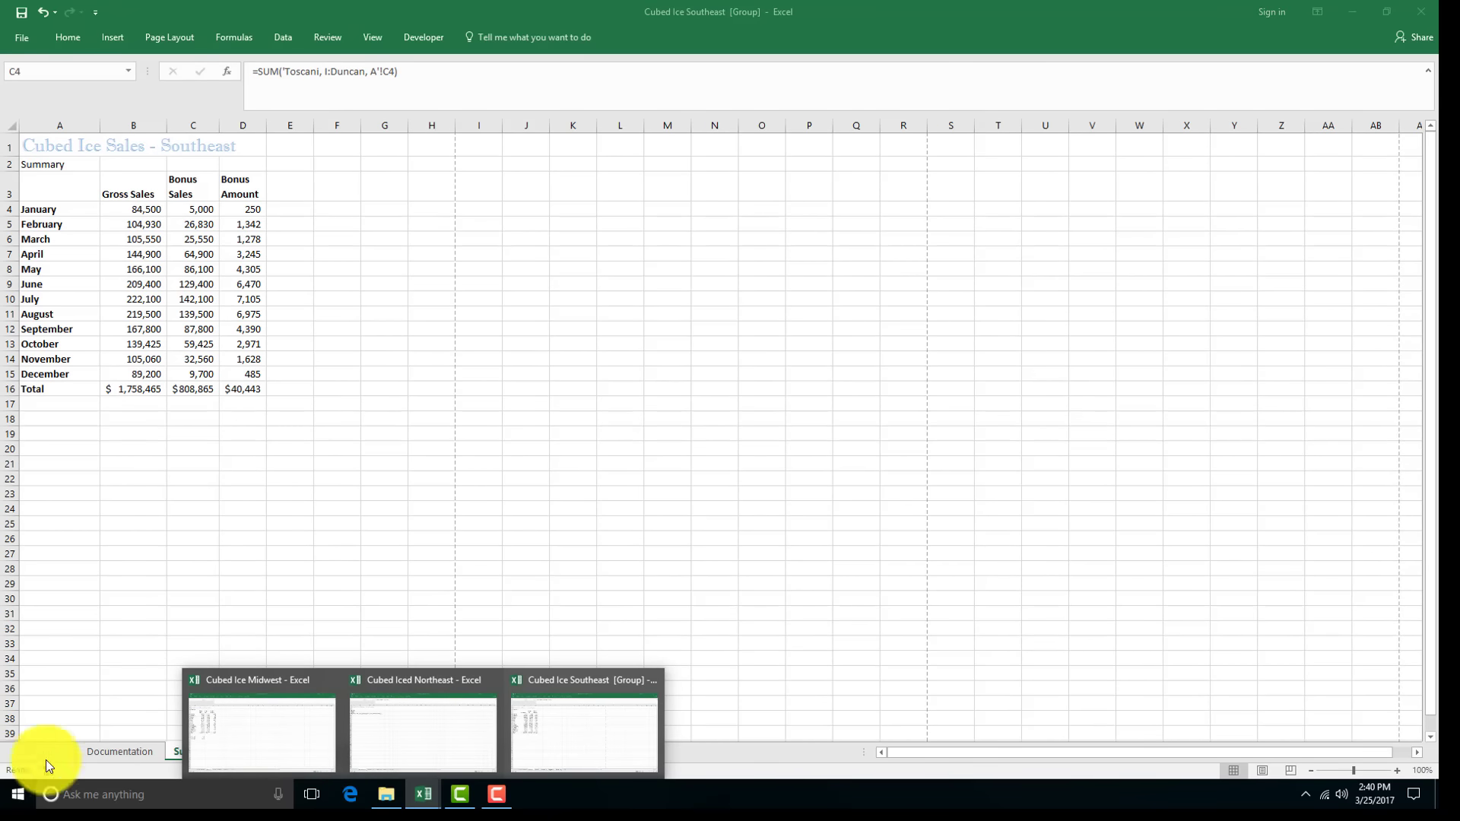
{"action": "left_click", "coordinate": [129, 752]}
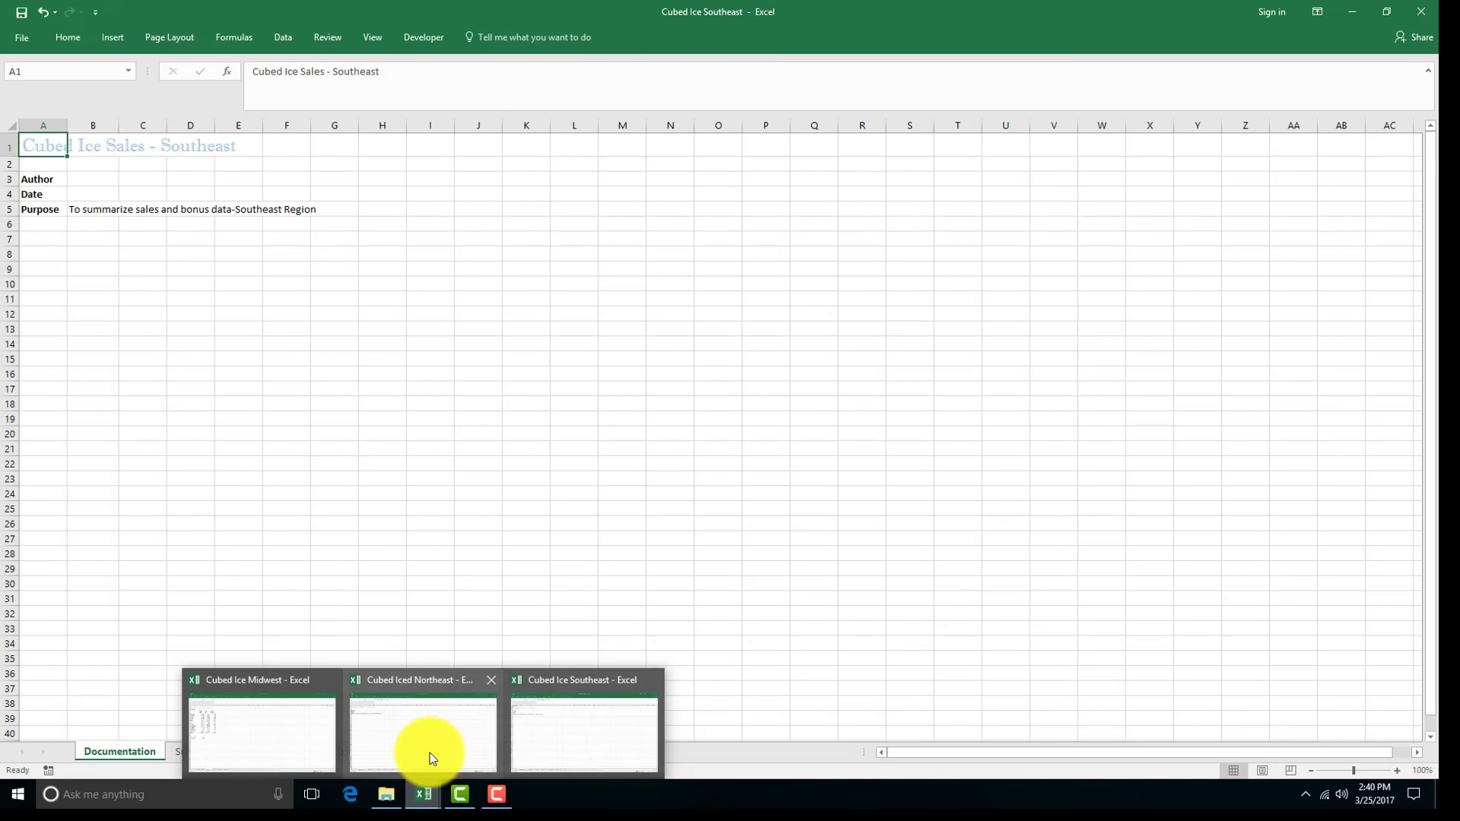
{"action": "left_click", "coordinate": [430, 756]}
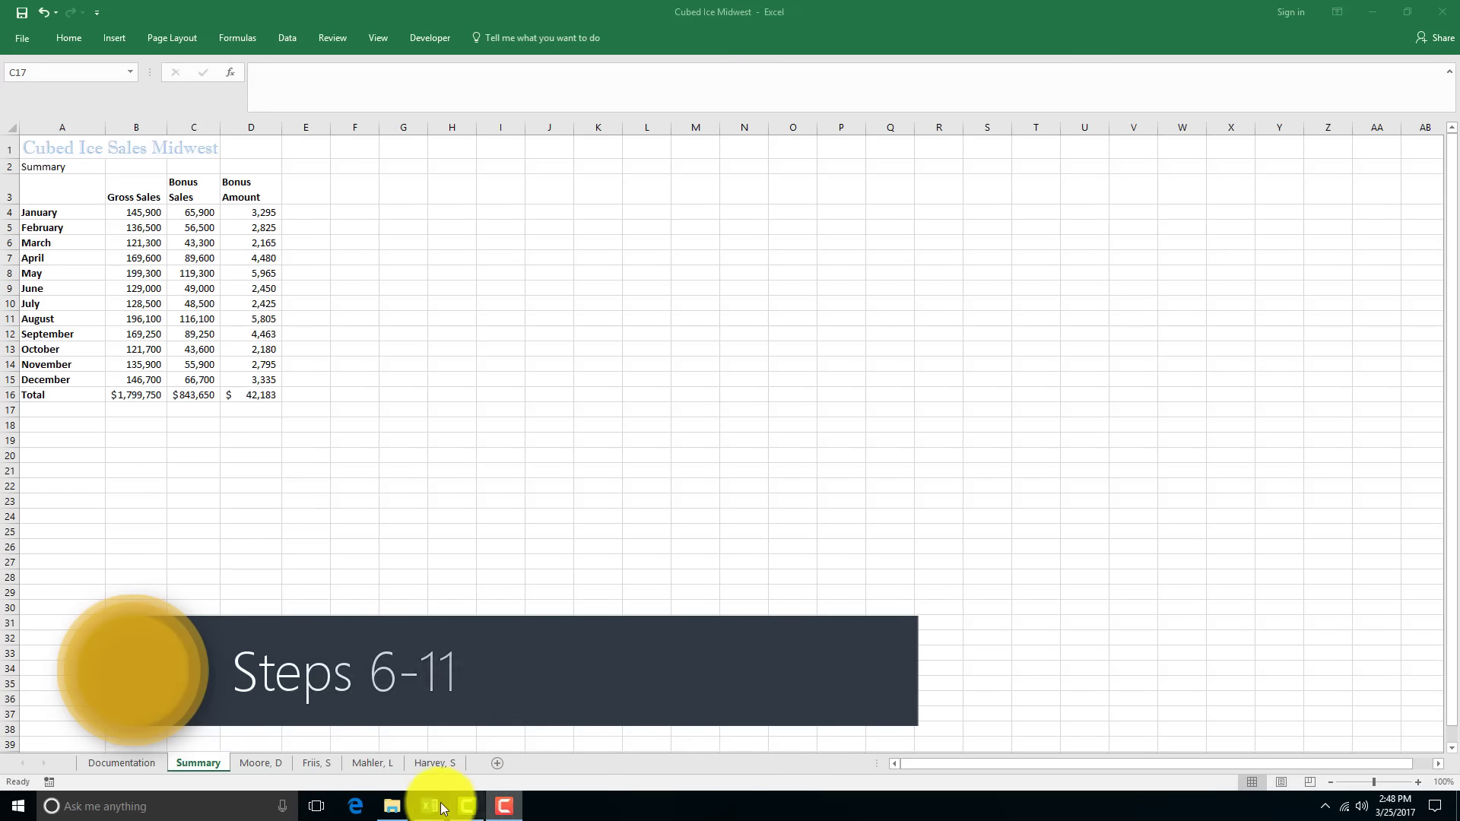
Step: Switch to File Explorer and open the Ice Summary workbook from the Files for Tutorial 6 case 4 folder
{"action": "mouse_move", "coordinate": [430, 810]}
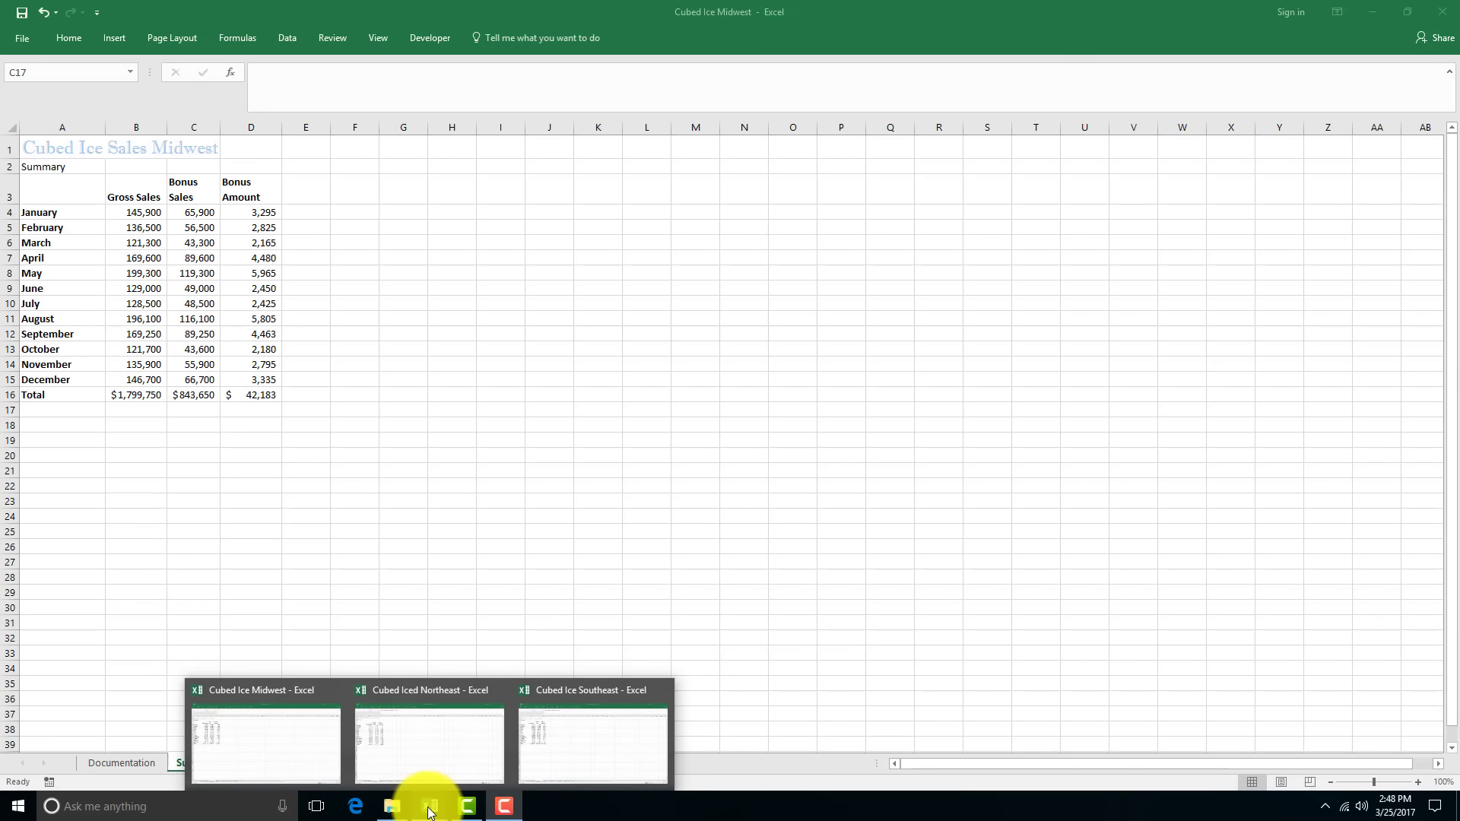
{"action": "left_click", "coordinate": [391, 806]}
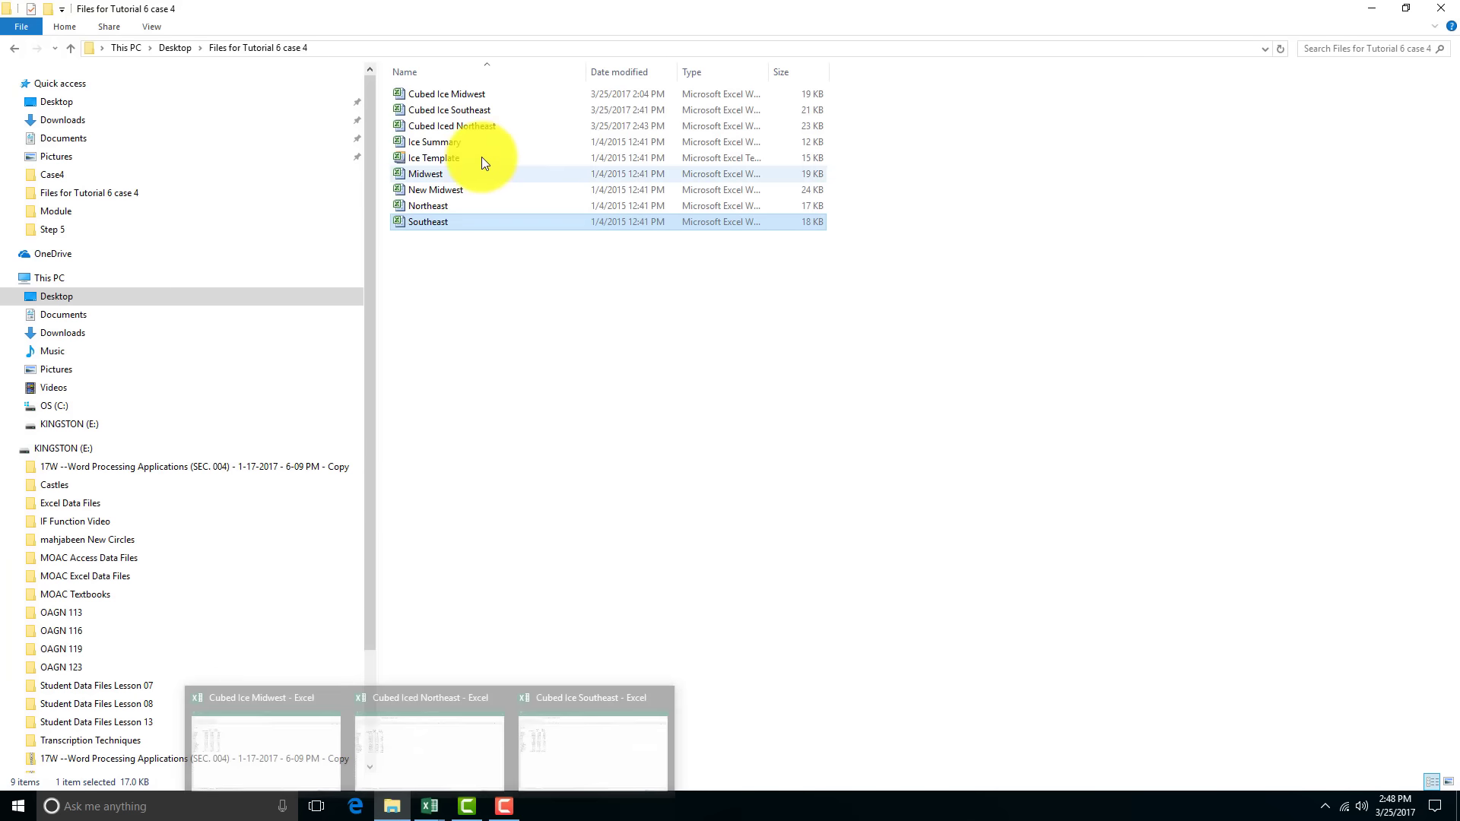
{"action": "double_click", "coordinate": [453, 142]}
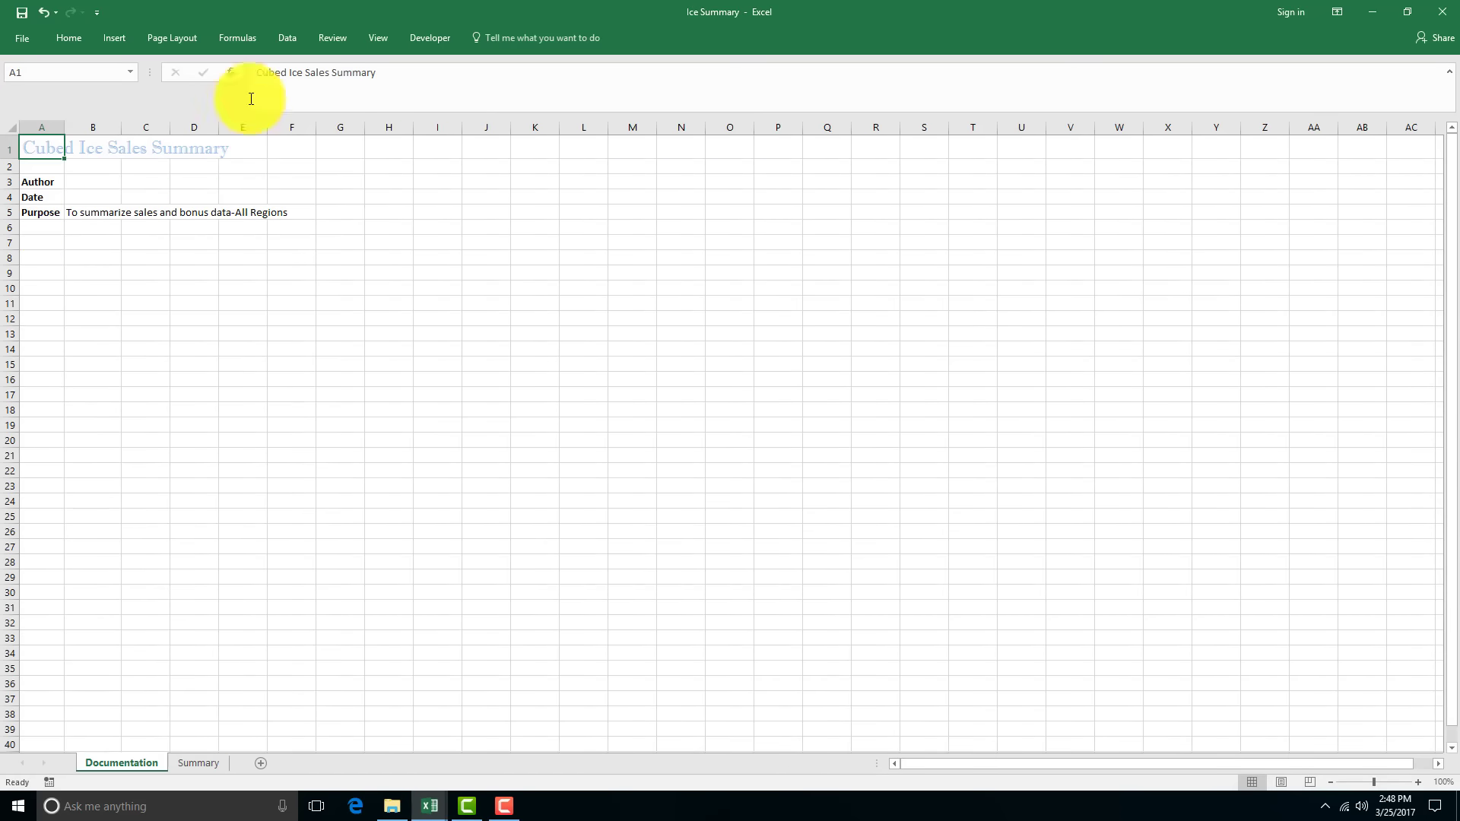
Step: Save the workbook under the name Cubed Ice Summary in the same folder
{"action": "left_click", "coordinate": [25, 38]}
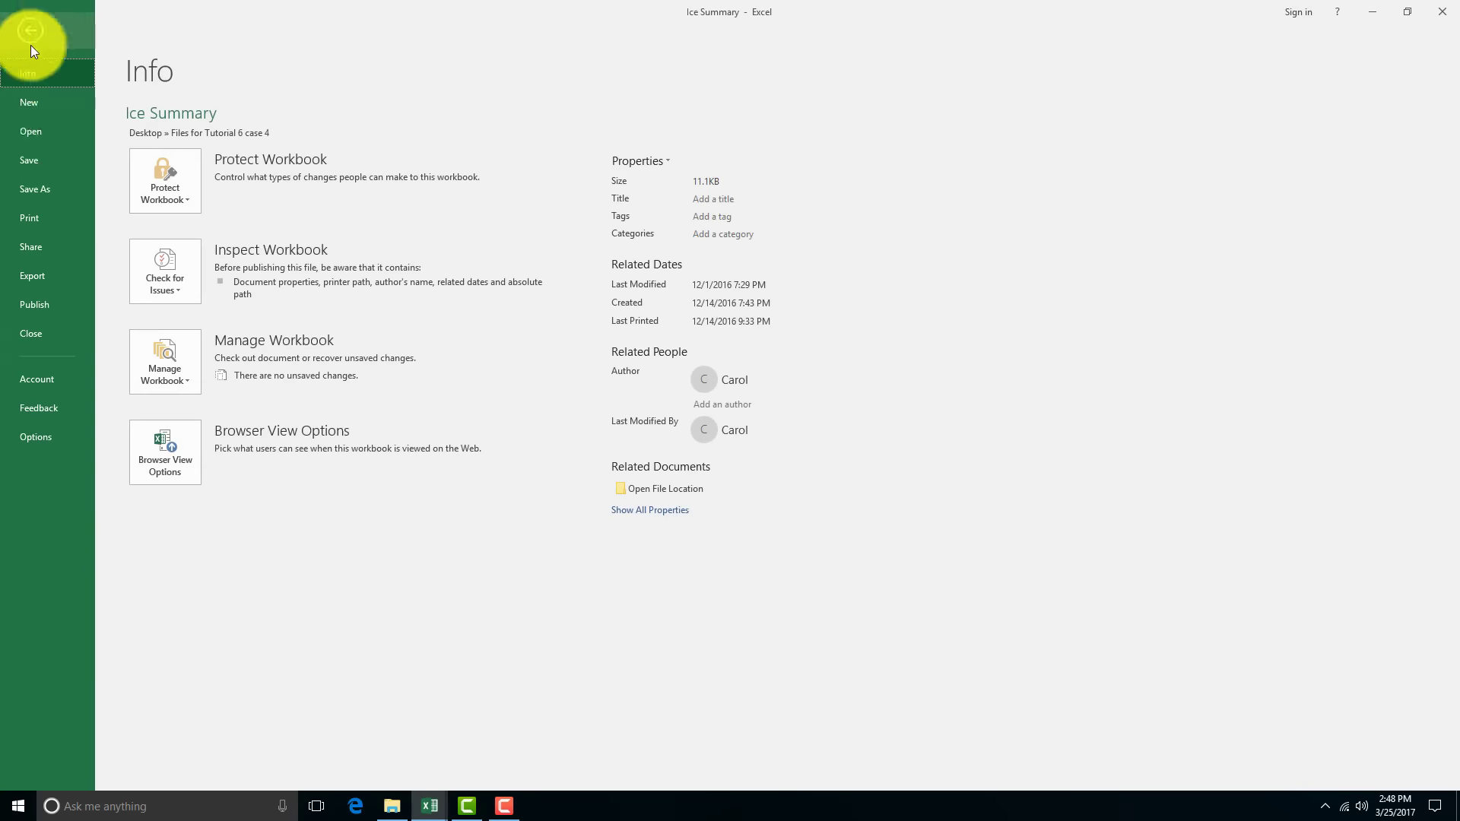
{"action": "left_click", "coordinate": [44, 197]}
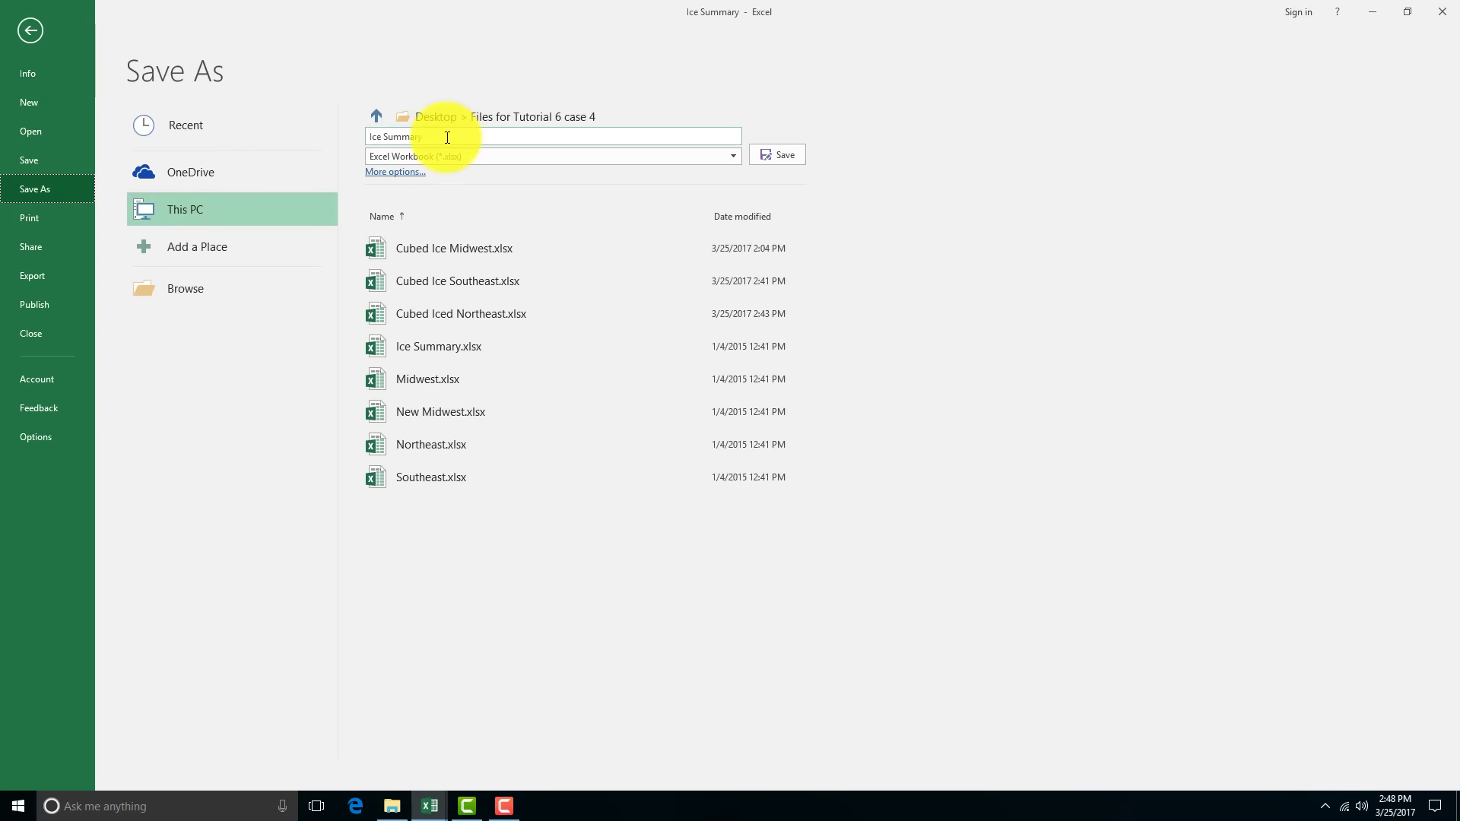
{"action": "left_click", "coordinate": [369, 136]}
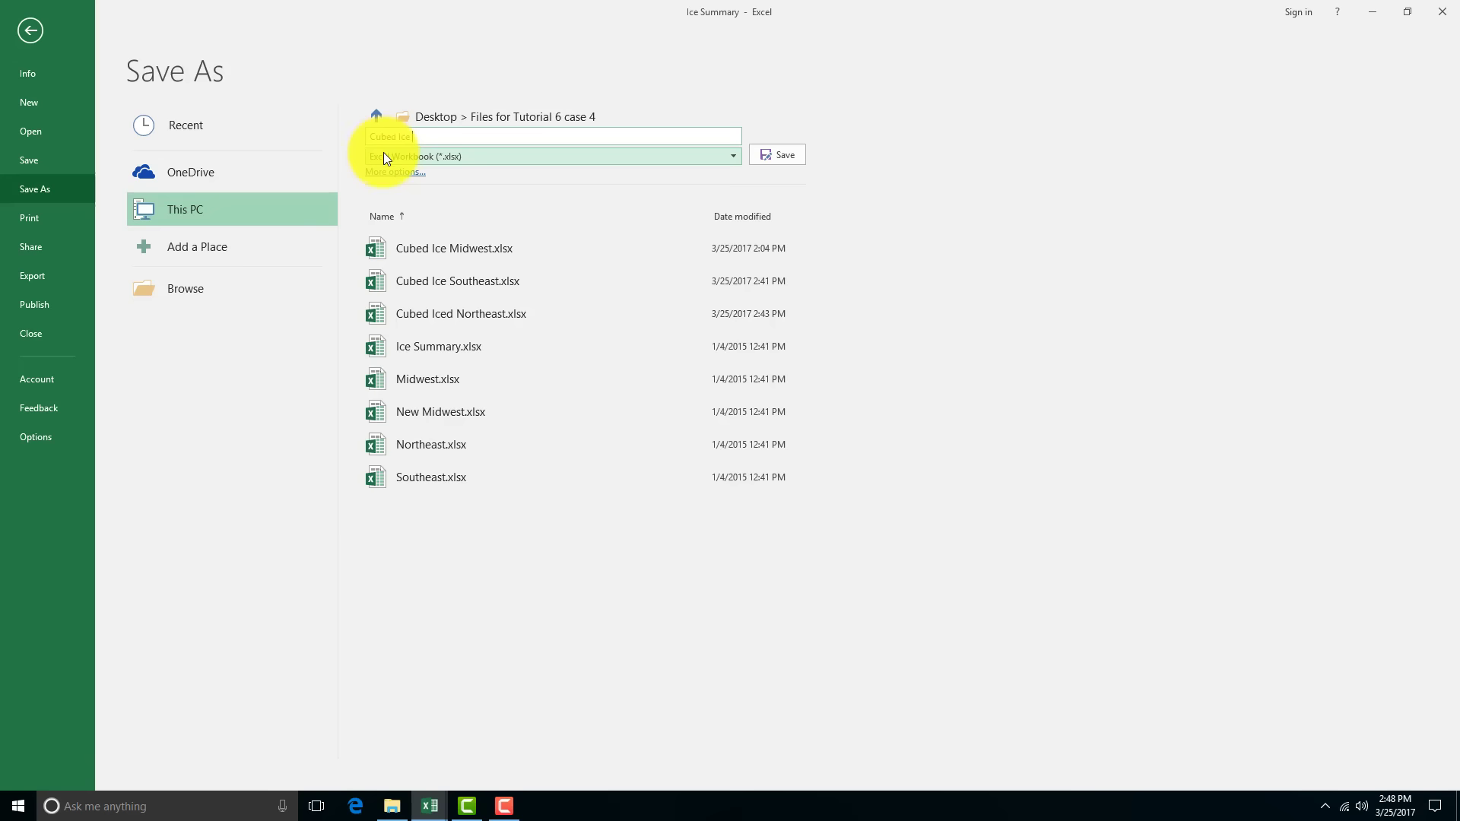
{"action": "type", "text": "Cubed Ice Summary"}
{"action": "left_click", "coordinate": [777, 160]}
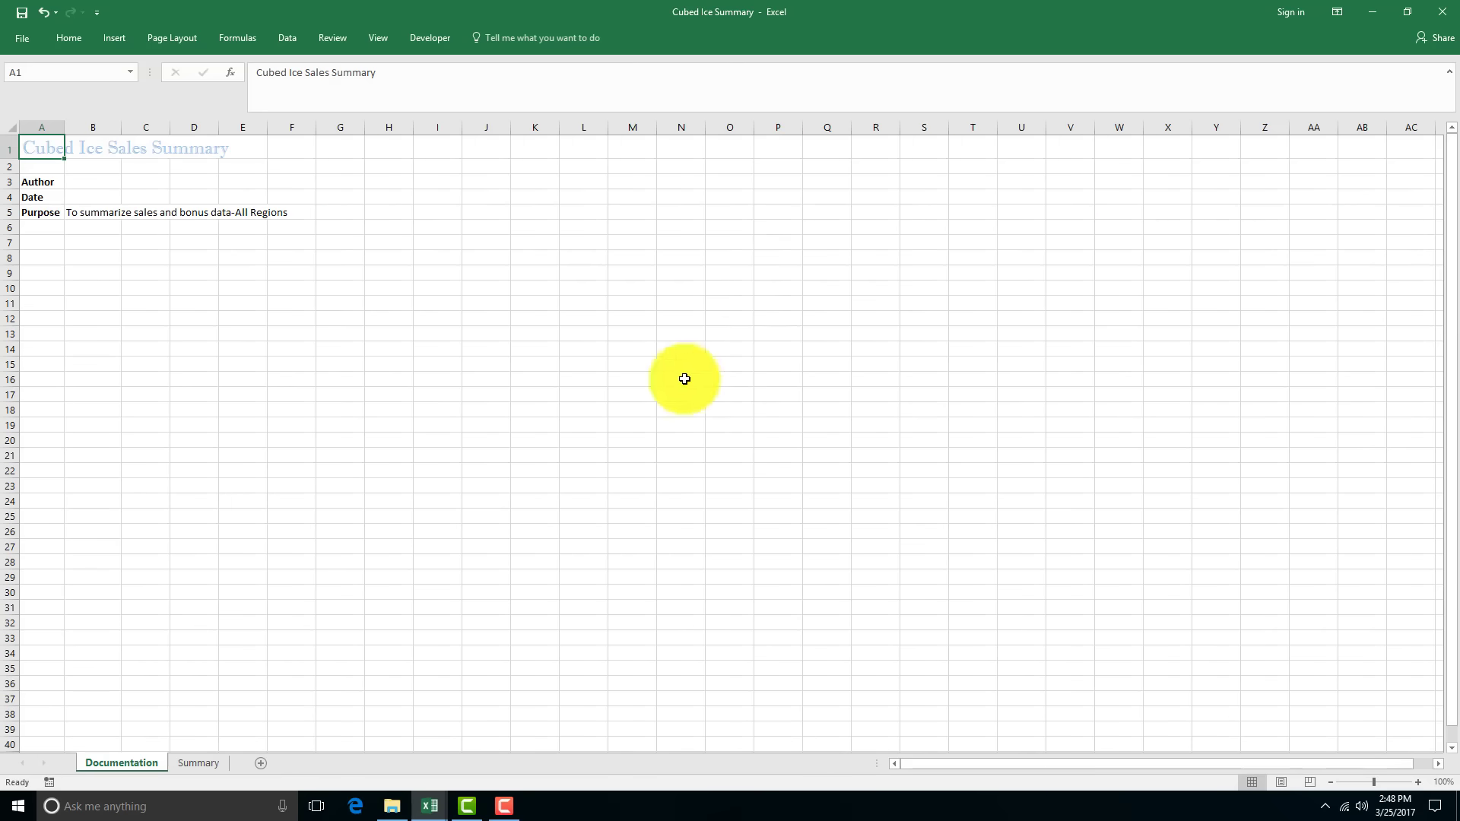
Step: Open the Summary sheet of Cubed Ice Summary and arrange all open workbook windows tiled
{"action": "left_click", "coordinate": [195, 765]}
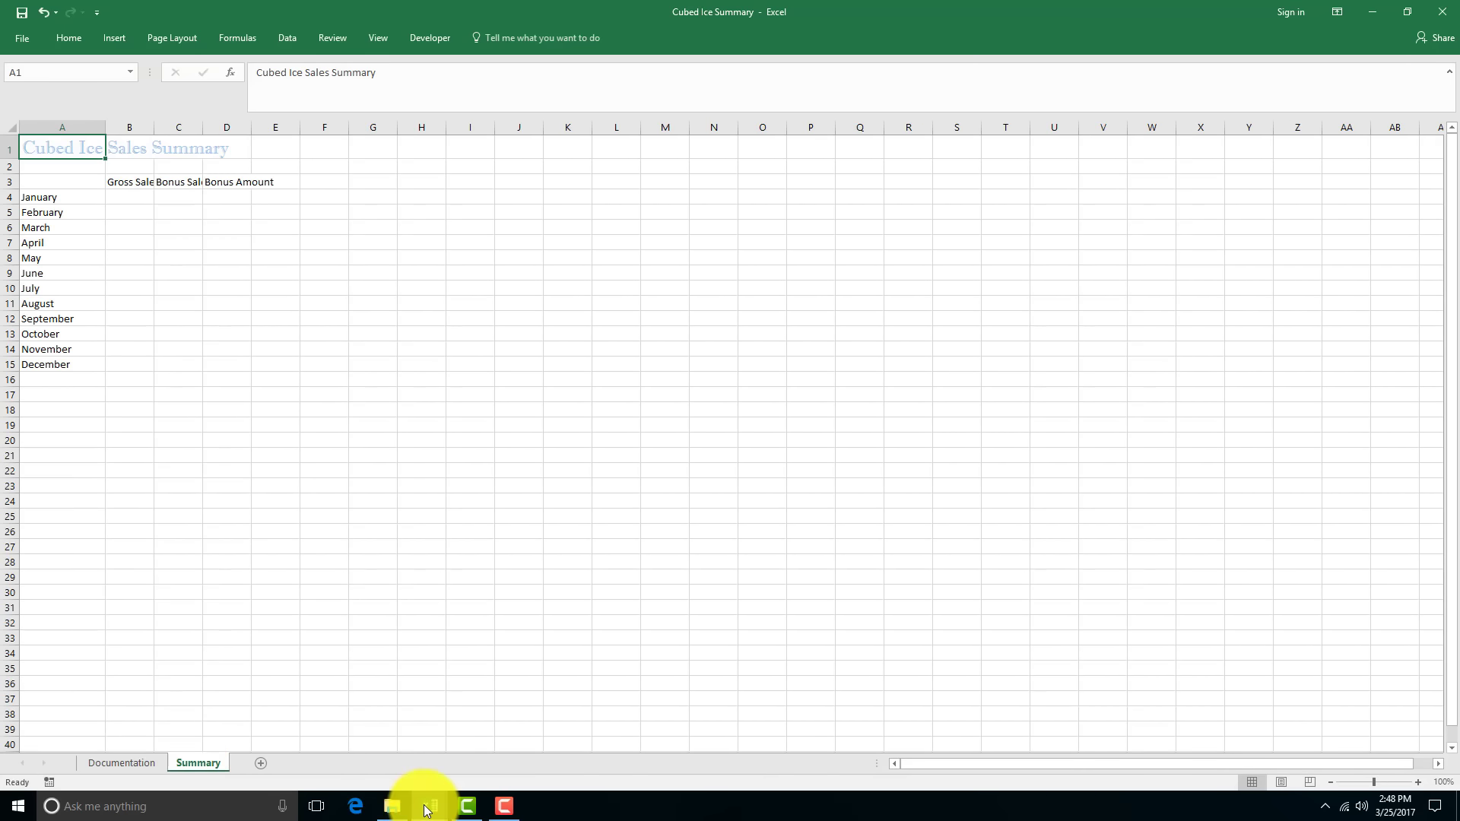
{"action": "mouse_move", "coordinate": [426, 810]}
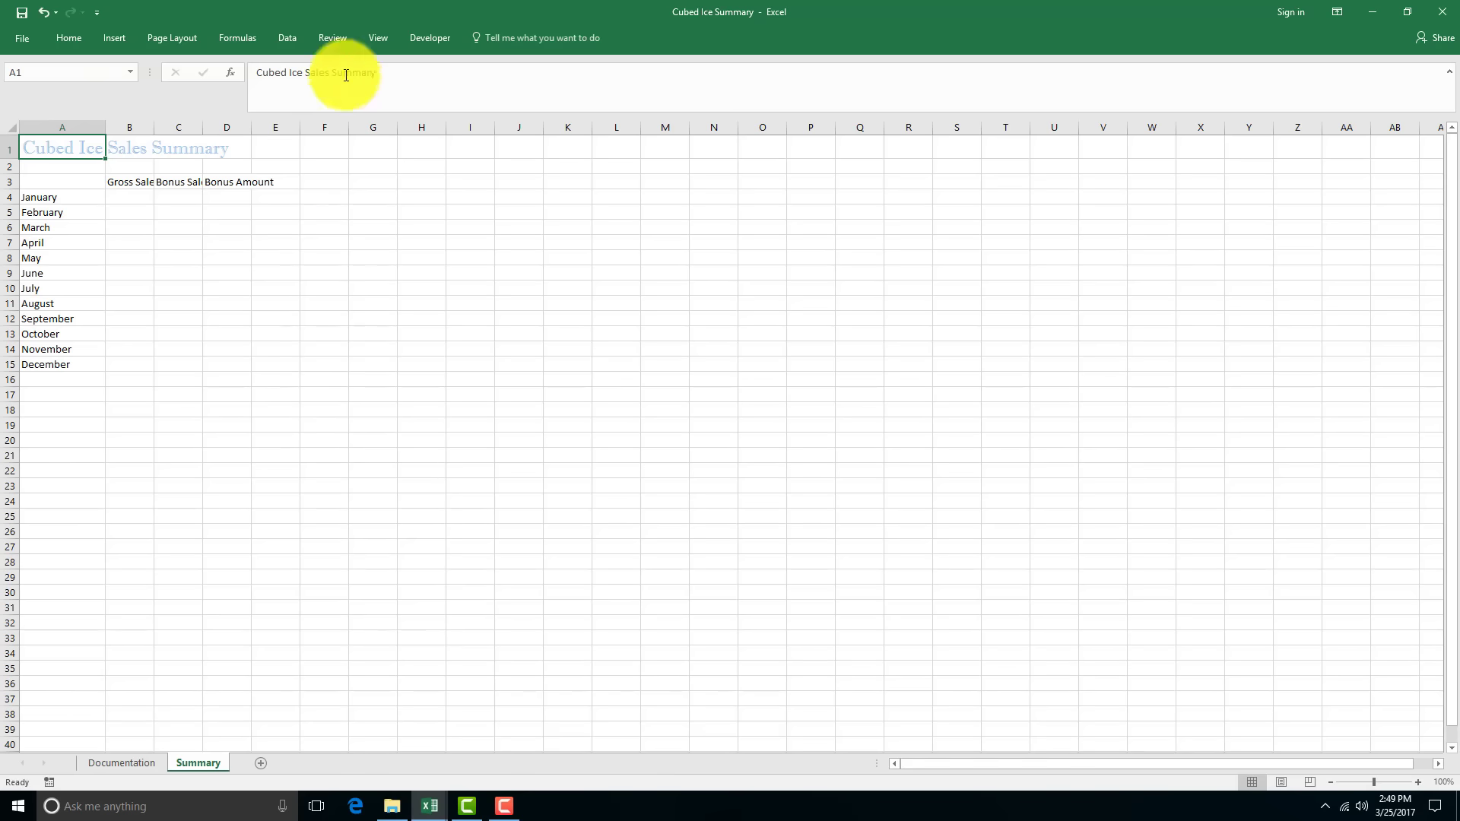
{"action": "left_click", "coordinate": [374, 38]}
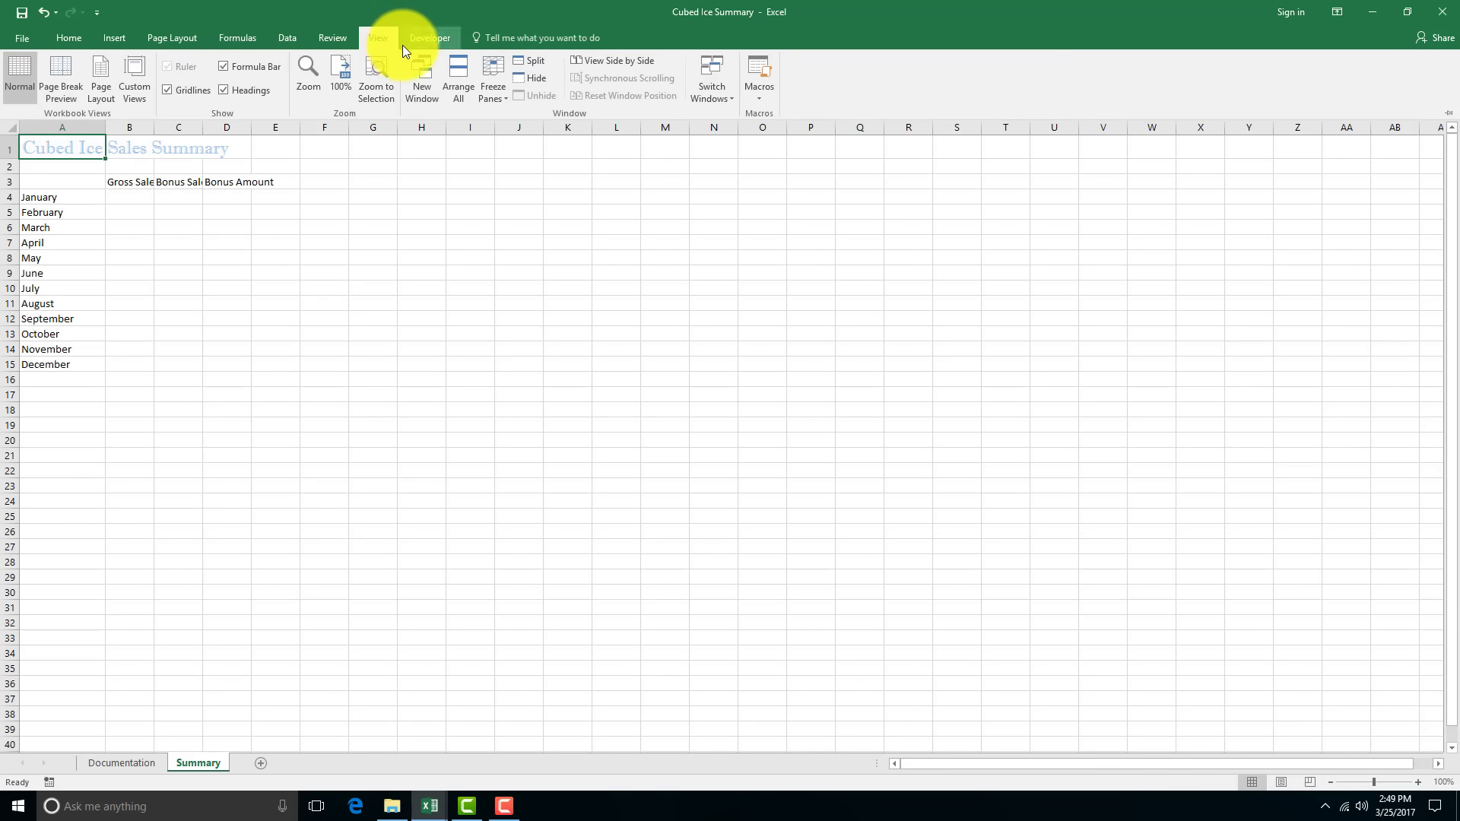
{"action": "left_click", "coordinate": [449, 70]}
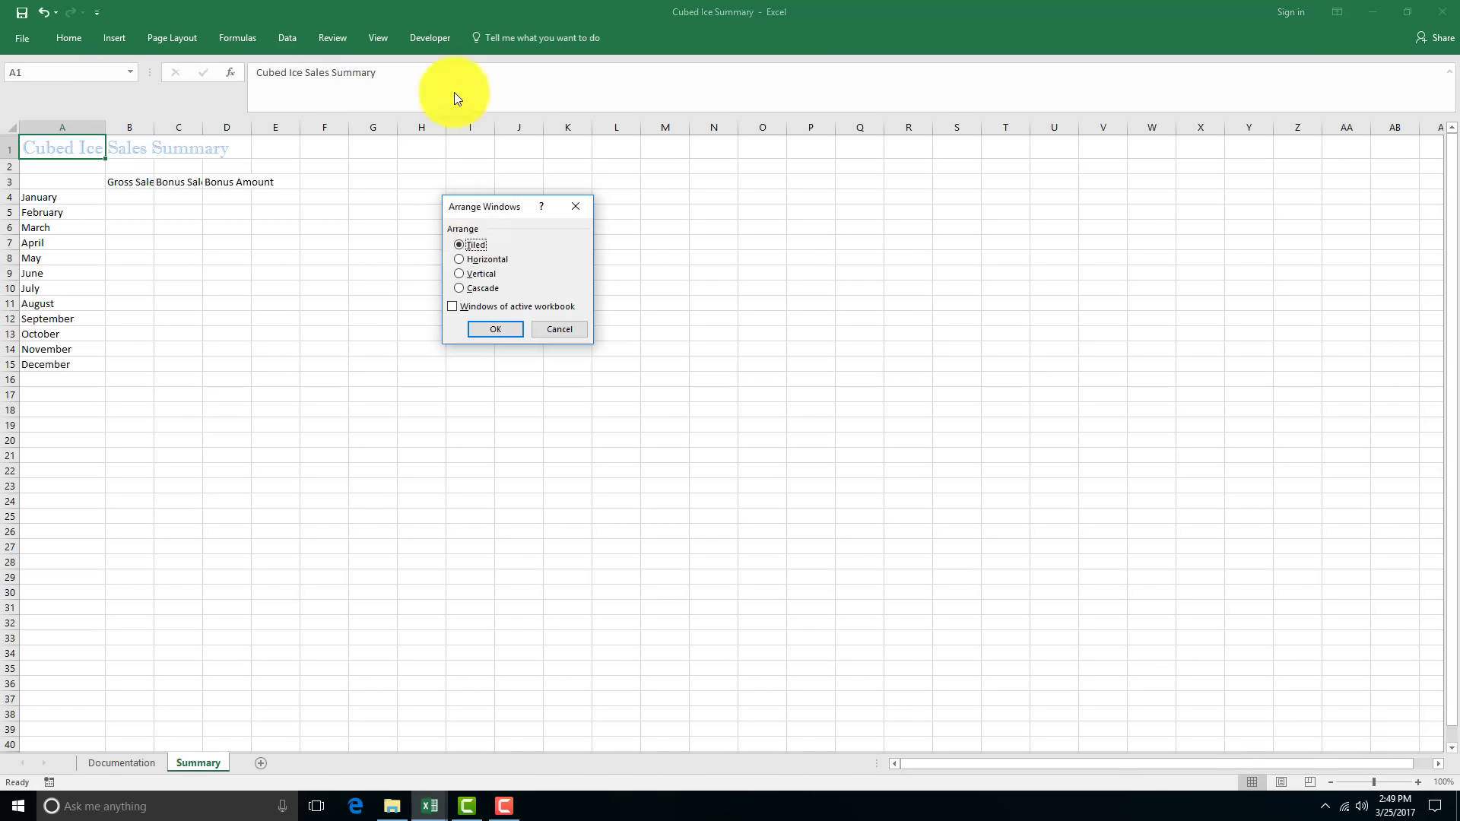
{"action": "left_click", "coordinate": [502, 329]}
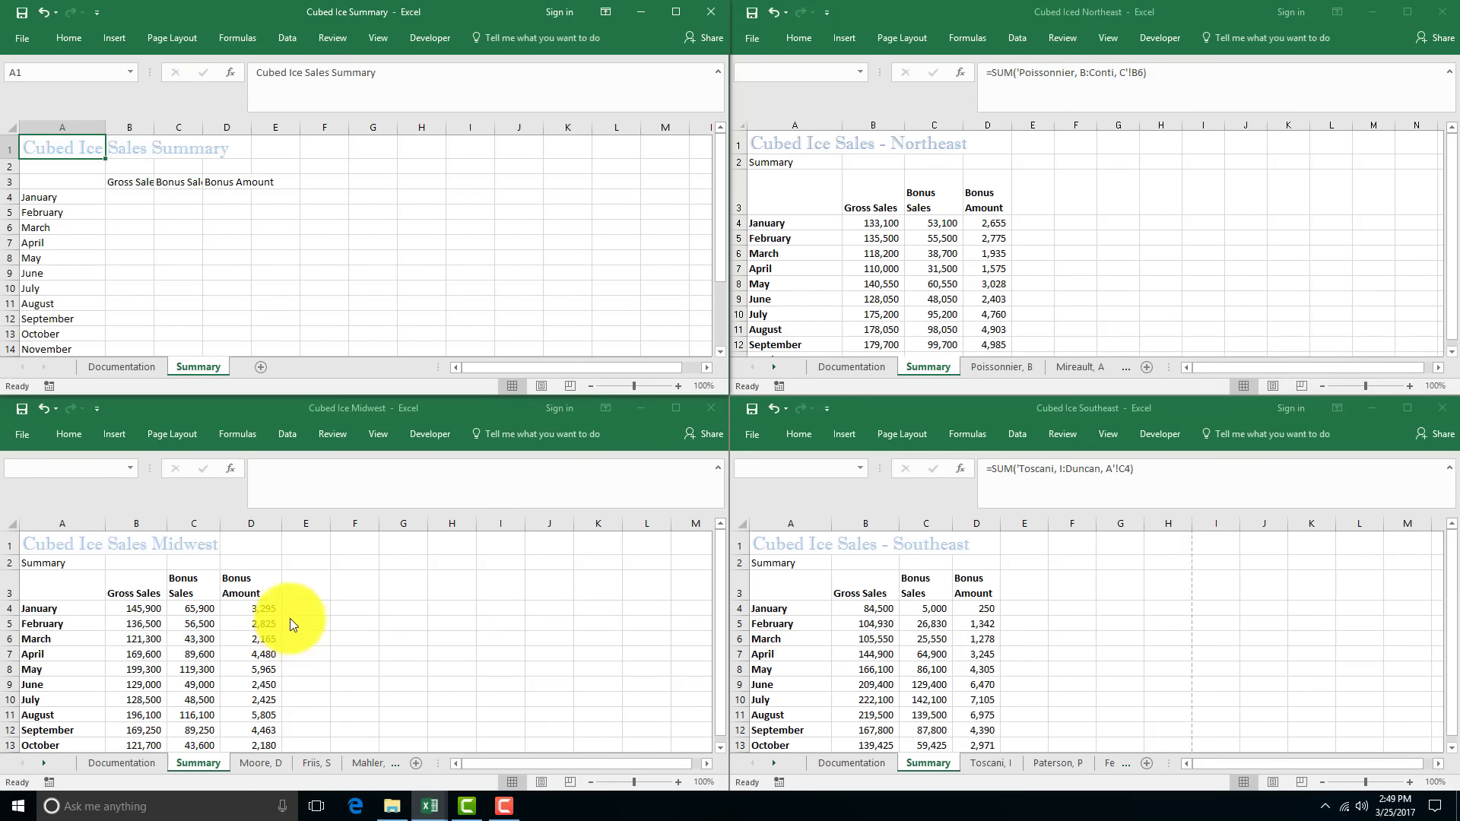
Step: In B4 of the Cubed Ice Summary workbook, enter a formula adding cell B4 of the Northeast, Southeast and Midwest Summary sheets
{"action": "left_click", "coordinate": [146, 198]}
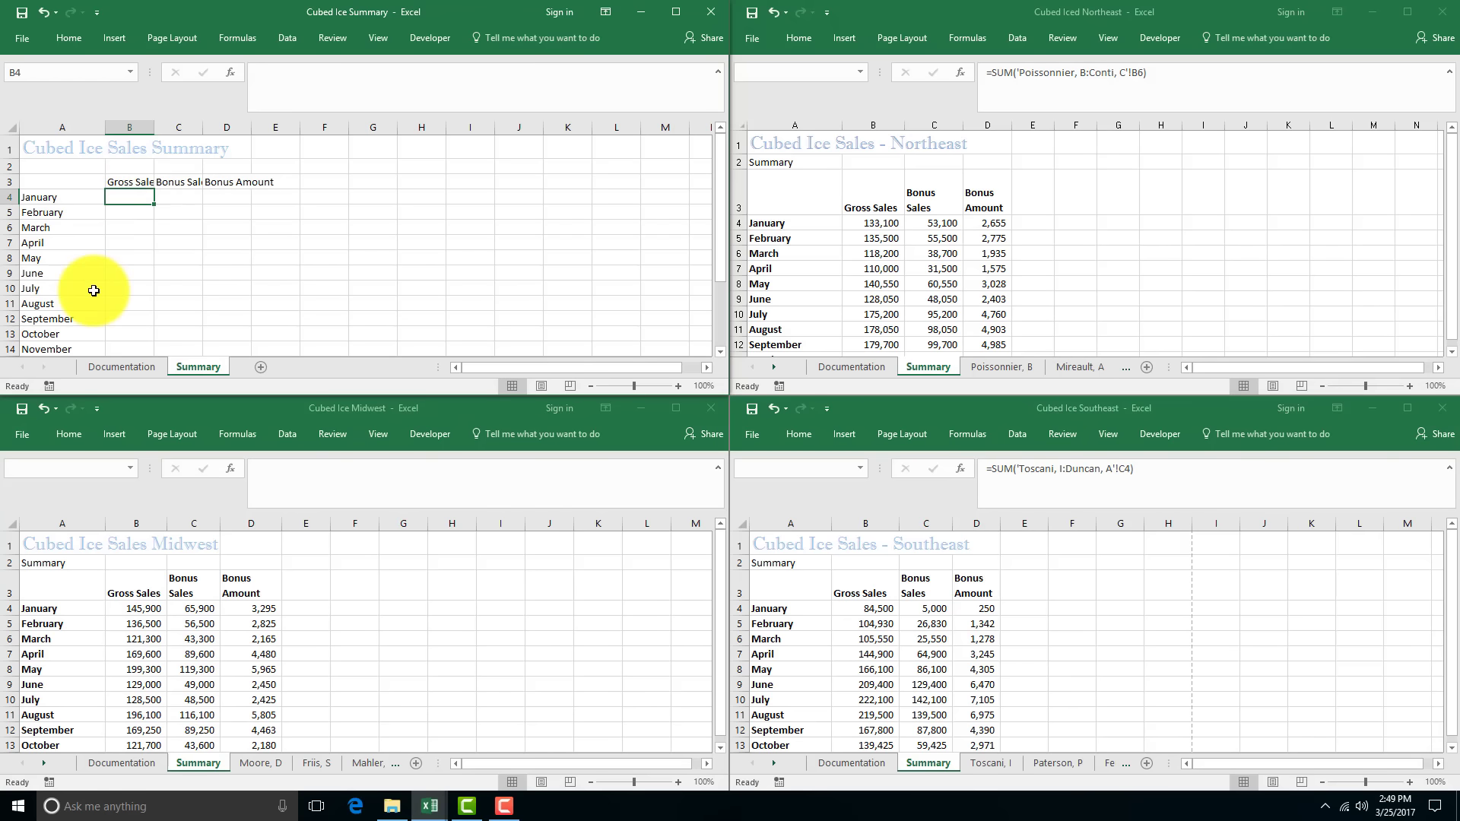
{"action": "type", "text": "="}
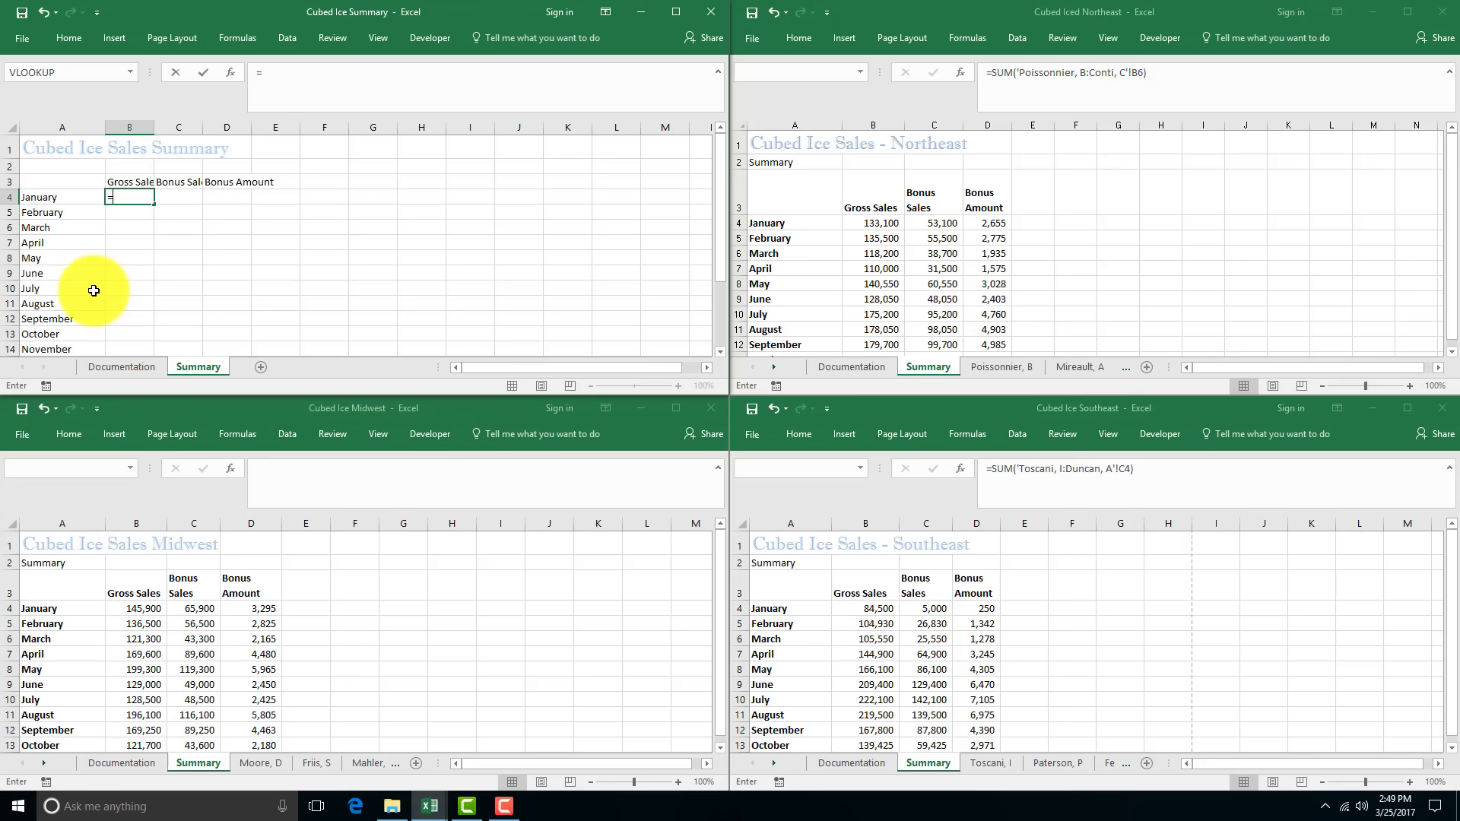
{"action": "left_click", "coordinate": [873, 221]}
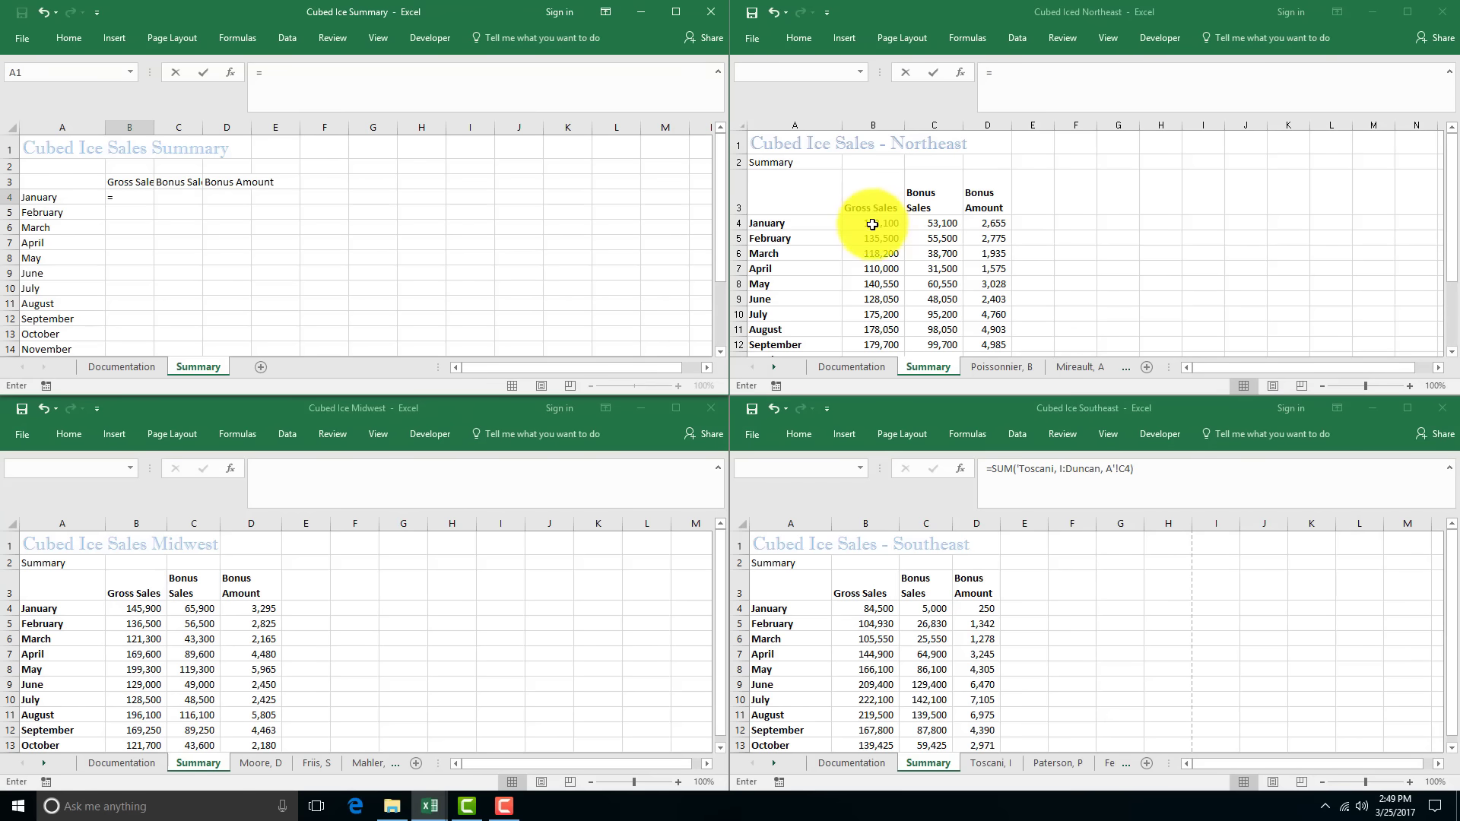
{"action": "left_click", "coordinate": [872, 224]}
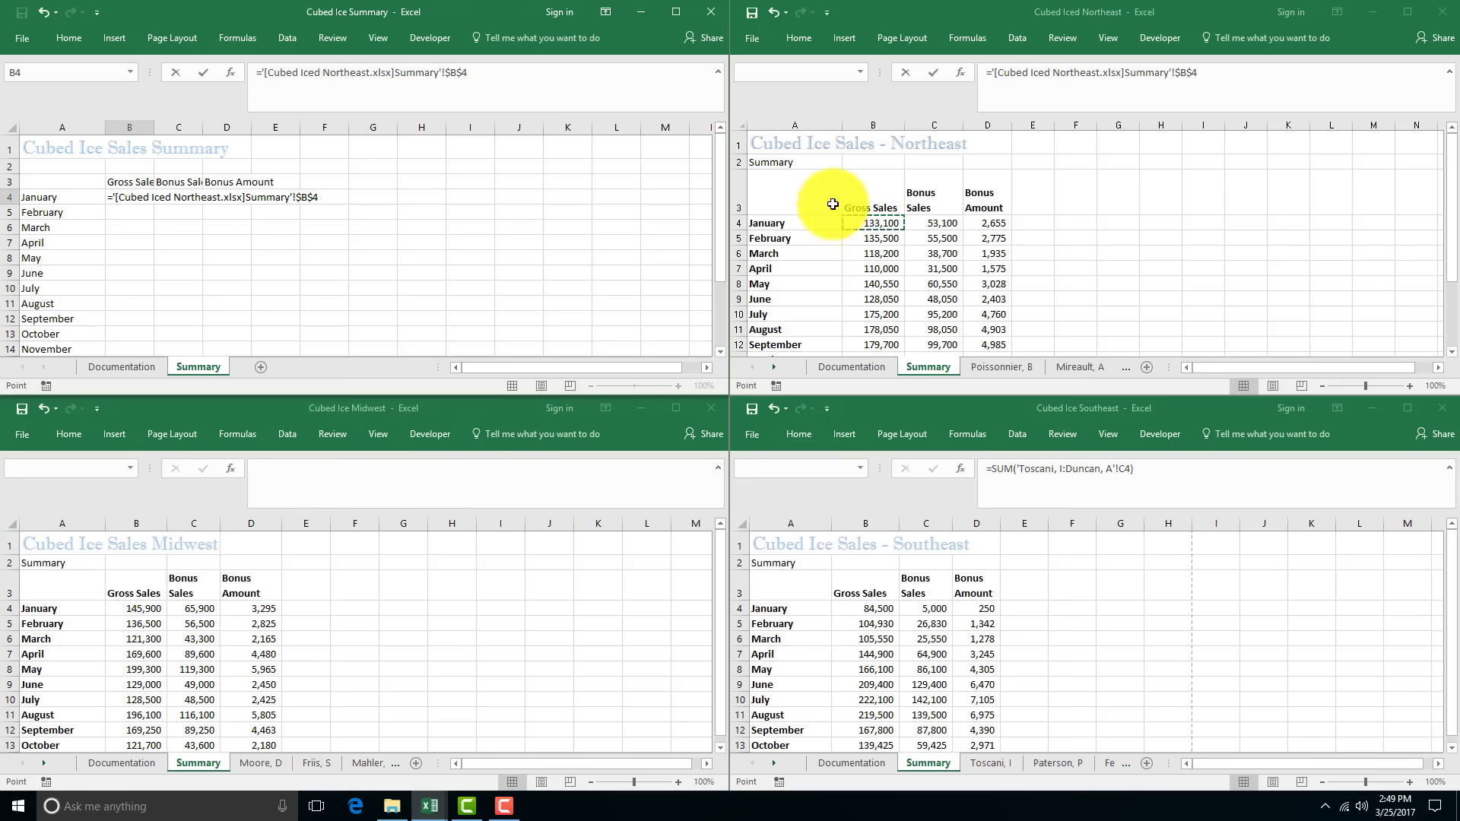
{"action": "left_click", "coordinate": [484, 70]}
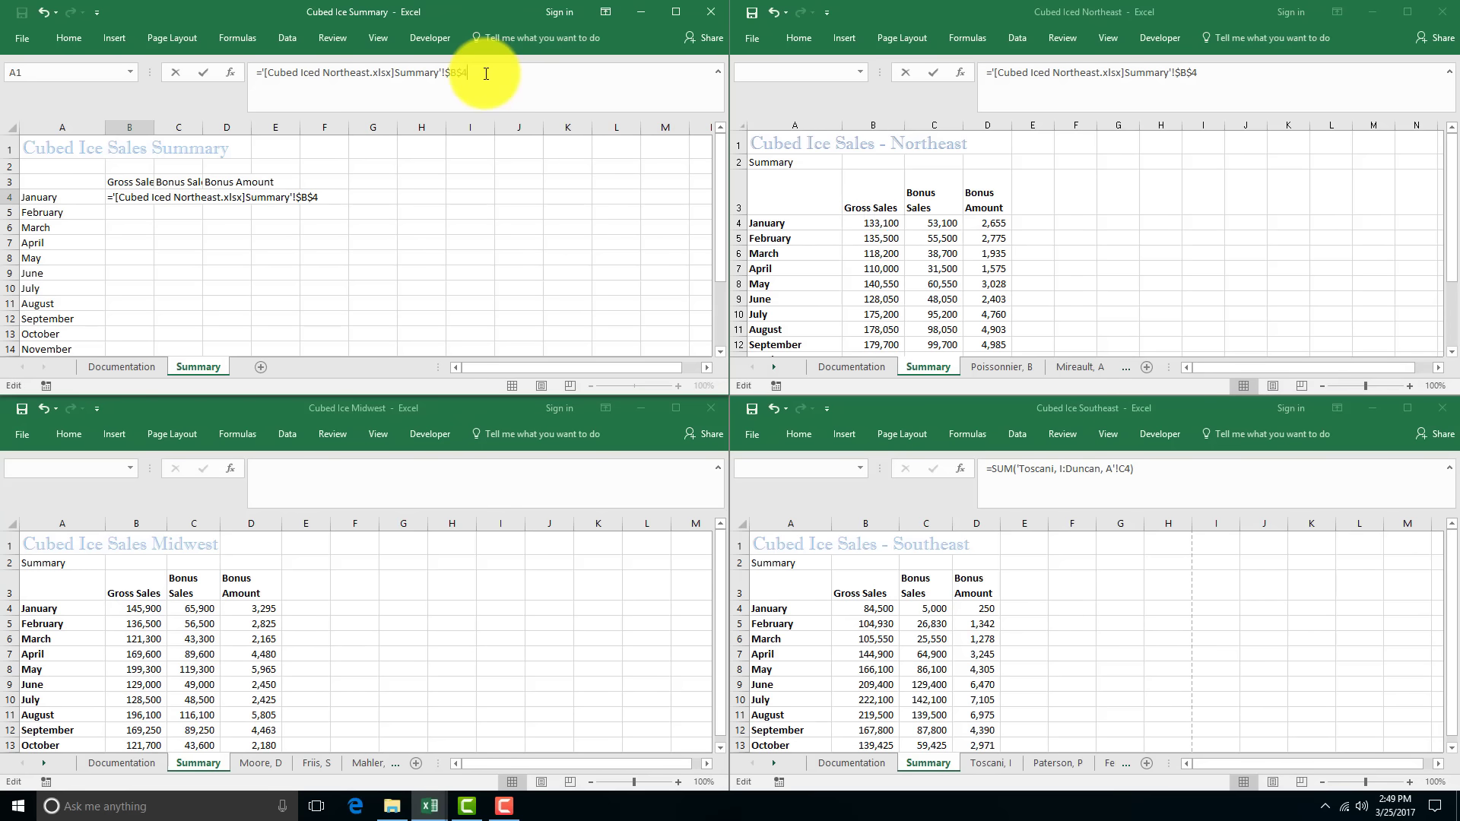
{"action": "type", "text": "+"}
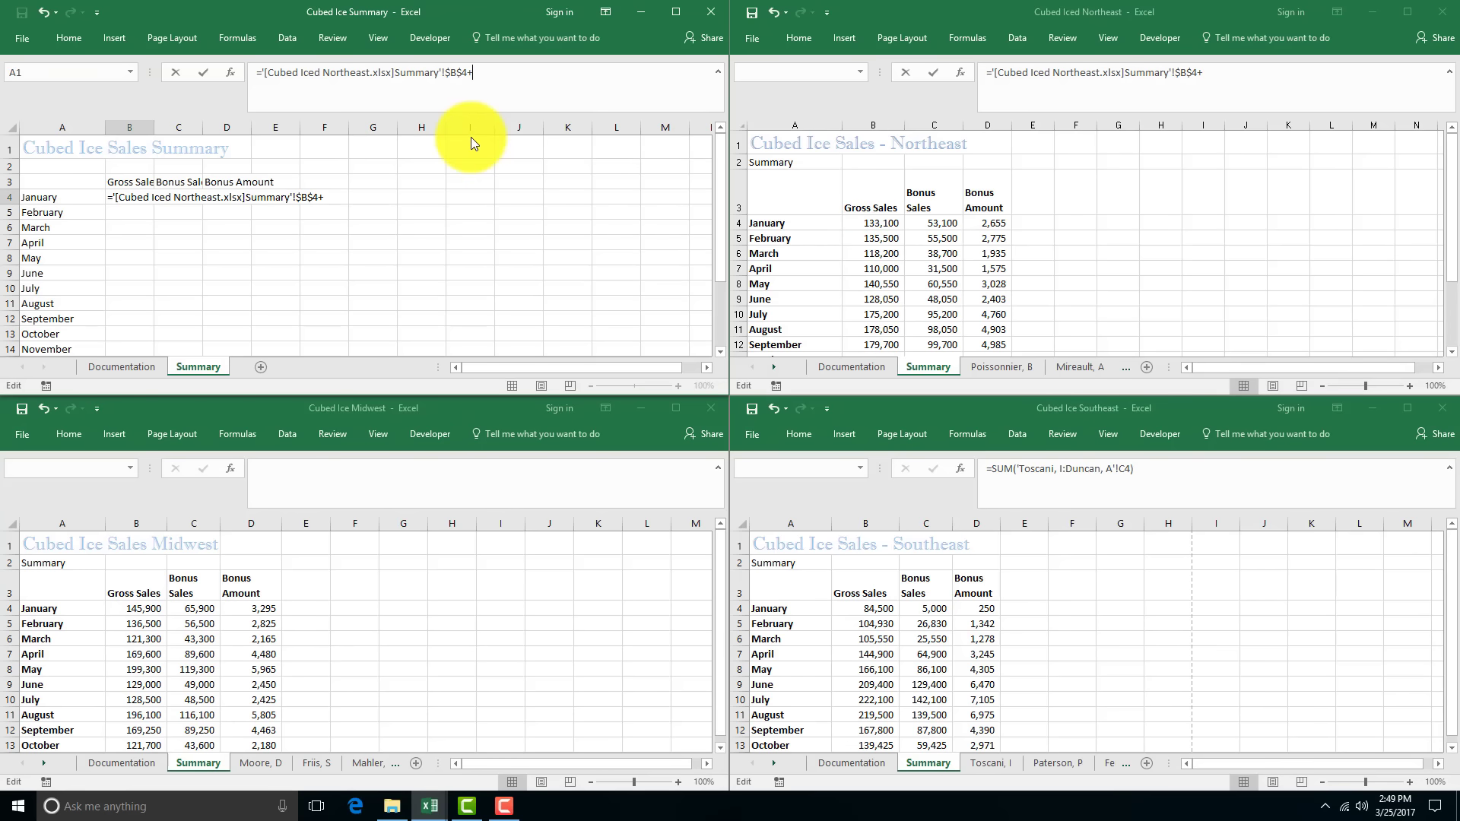
{"action": "left_click", "coordinate": [867, 609]}
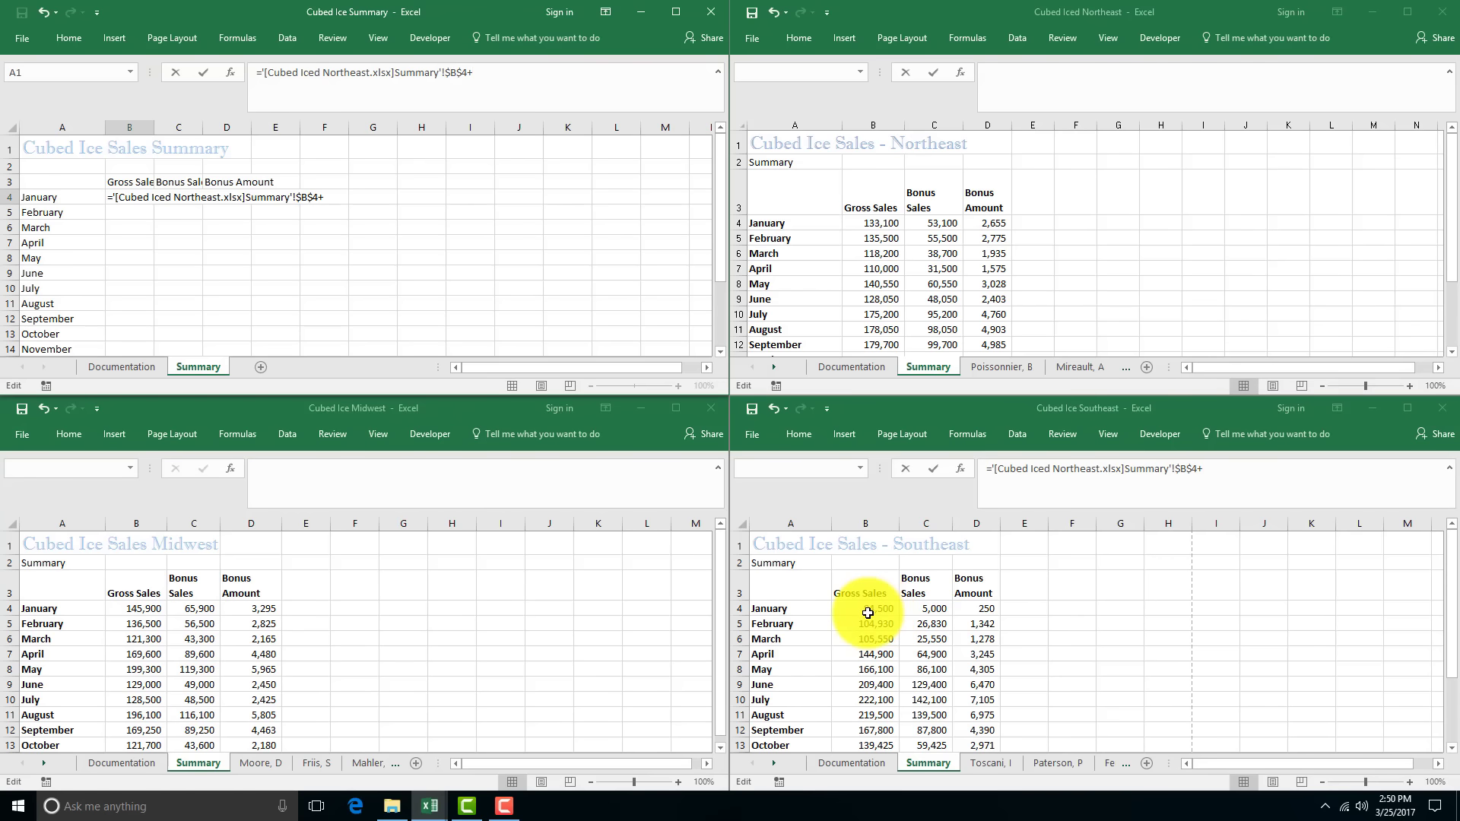
{"action": "left_click", "coordinate": [870, 609]}
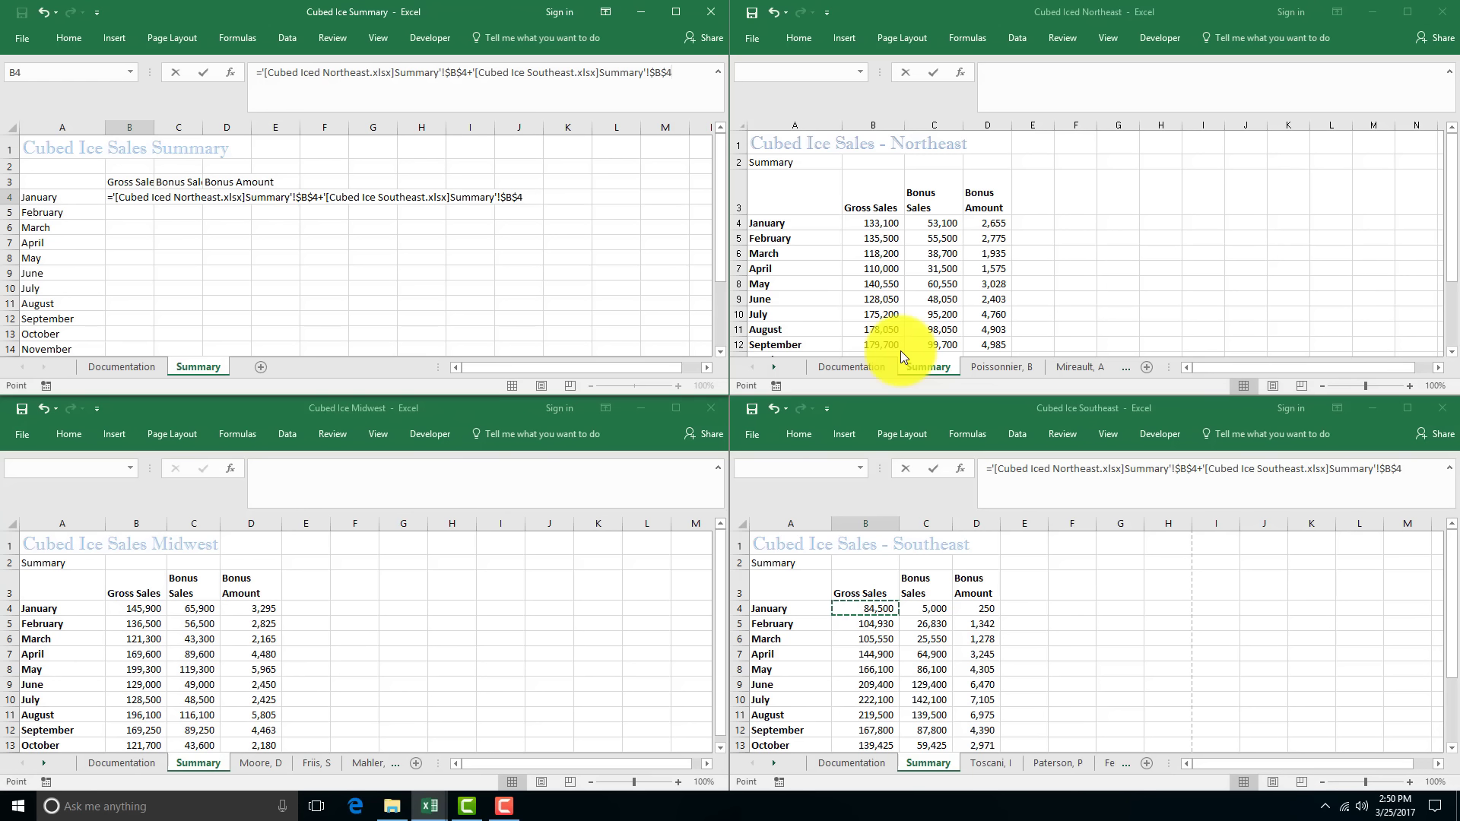
{"action": "type", "text": "+"}
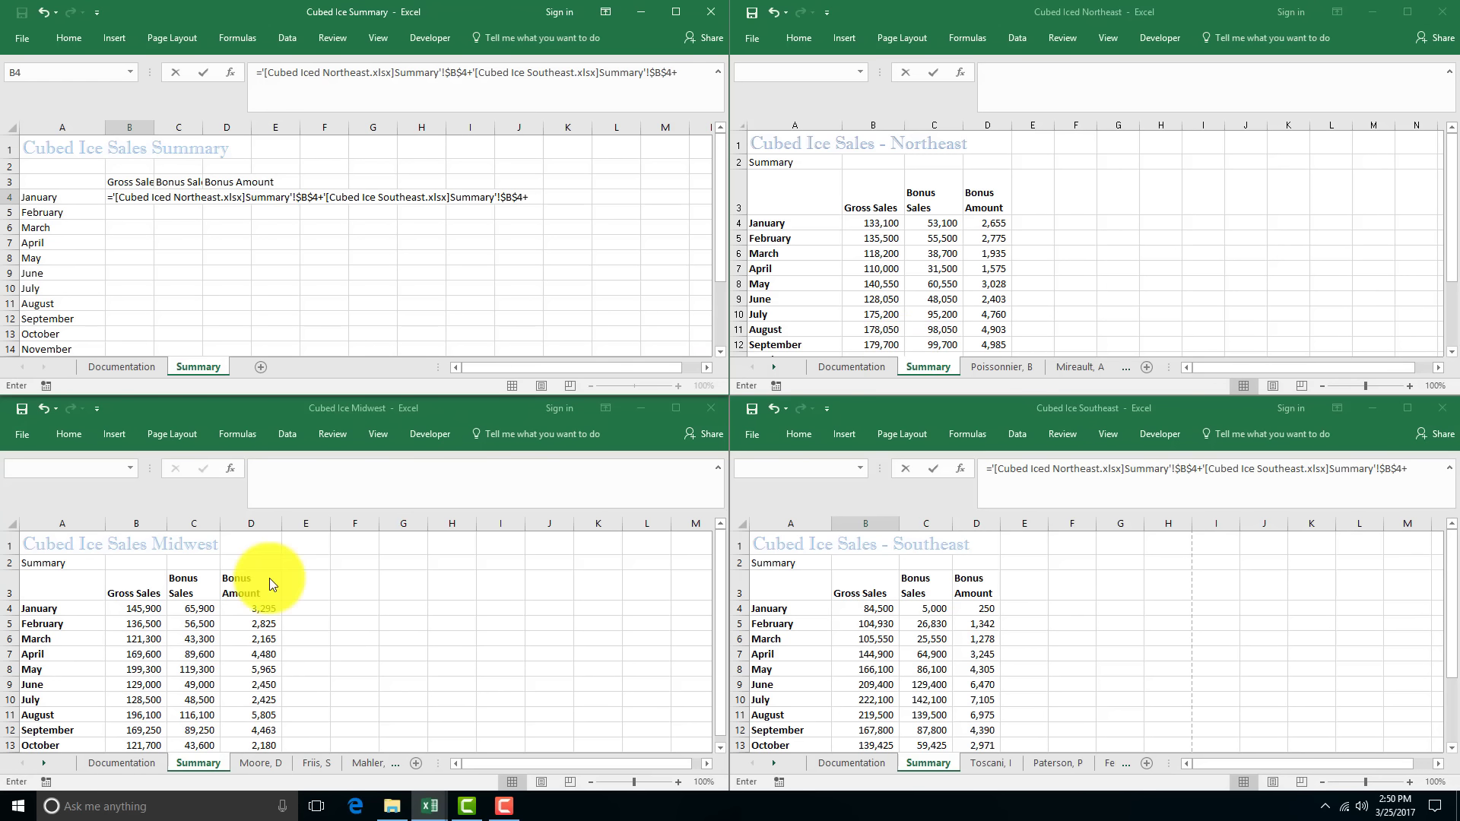
{"action": "left_click", "coordinate": [133, 605]}
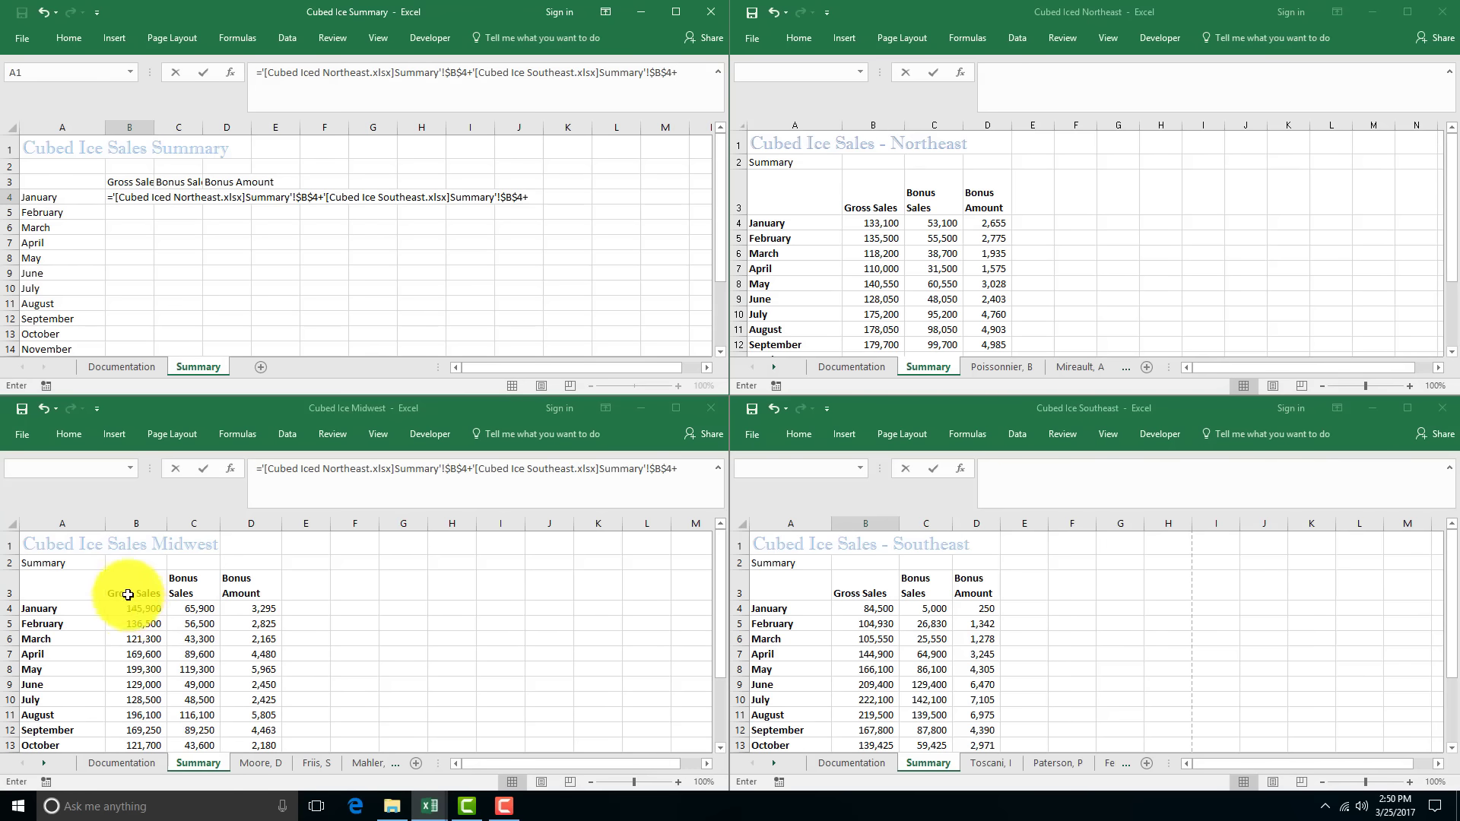
{"action": "left_click", "coordinate": [147, 610]}
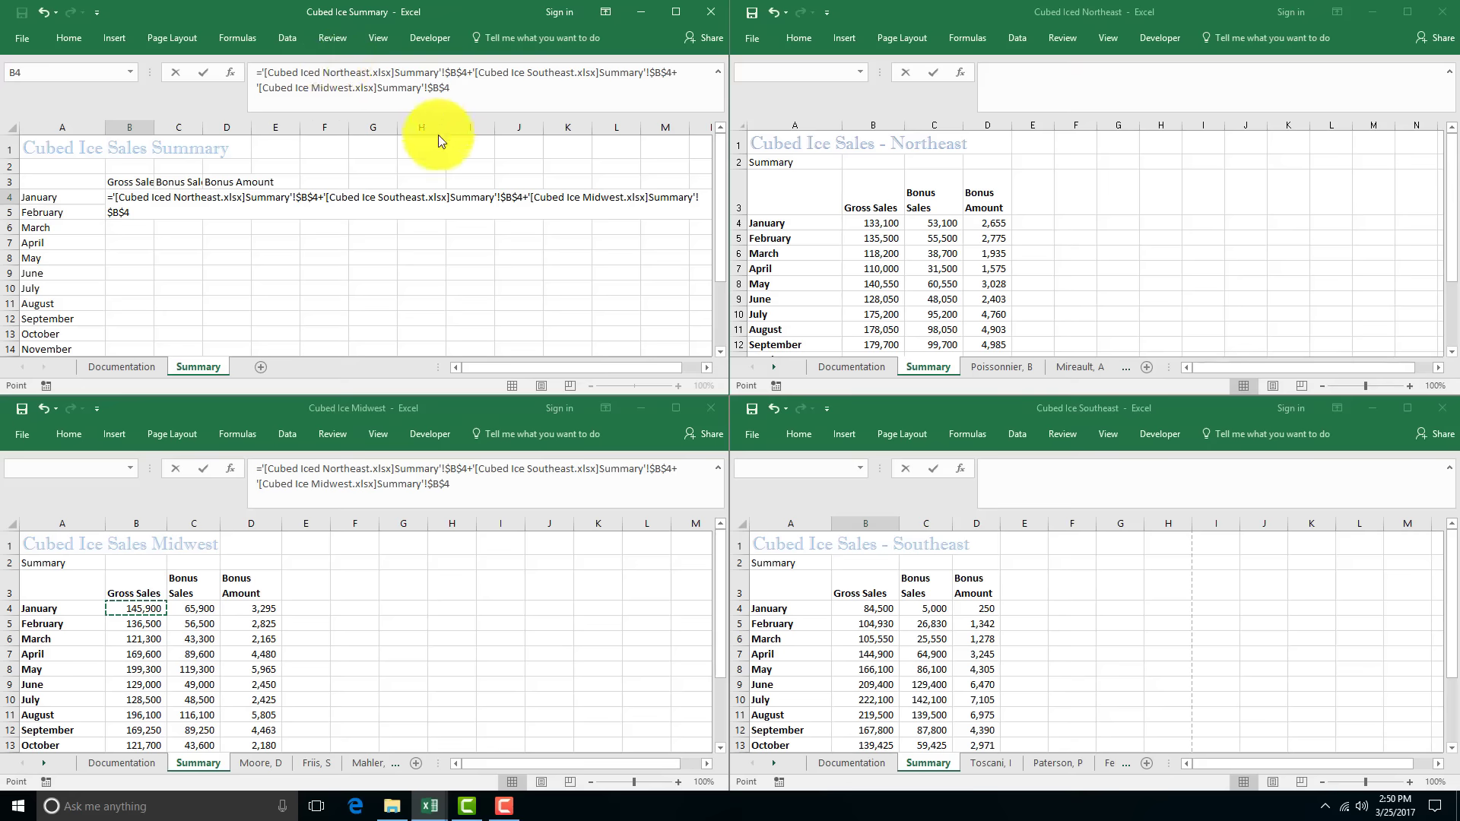
{"action": "key", "text": "Return"}
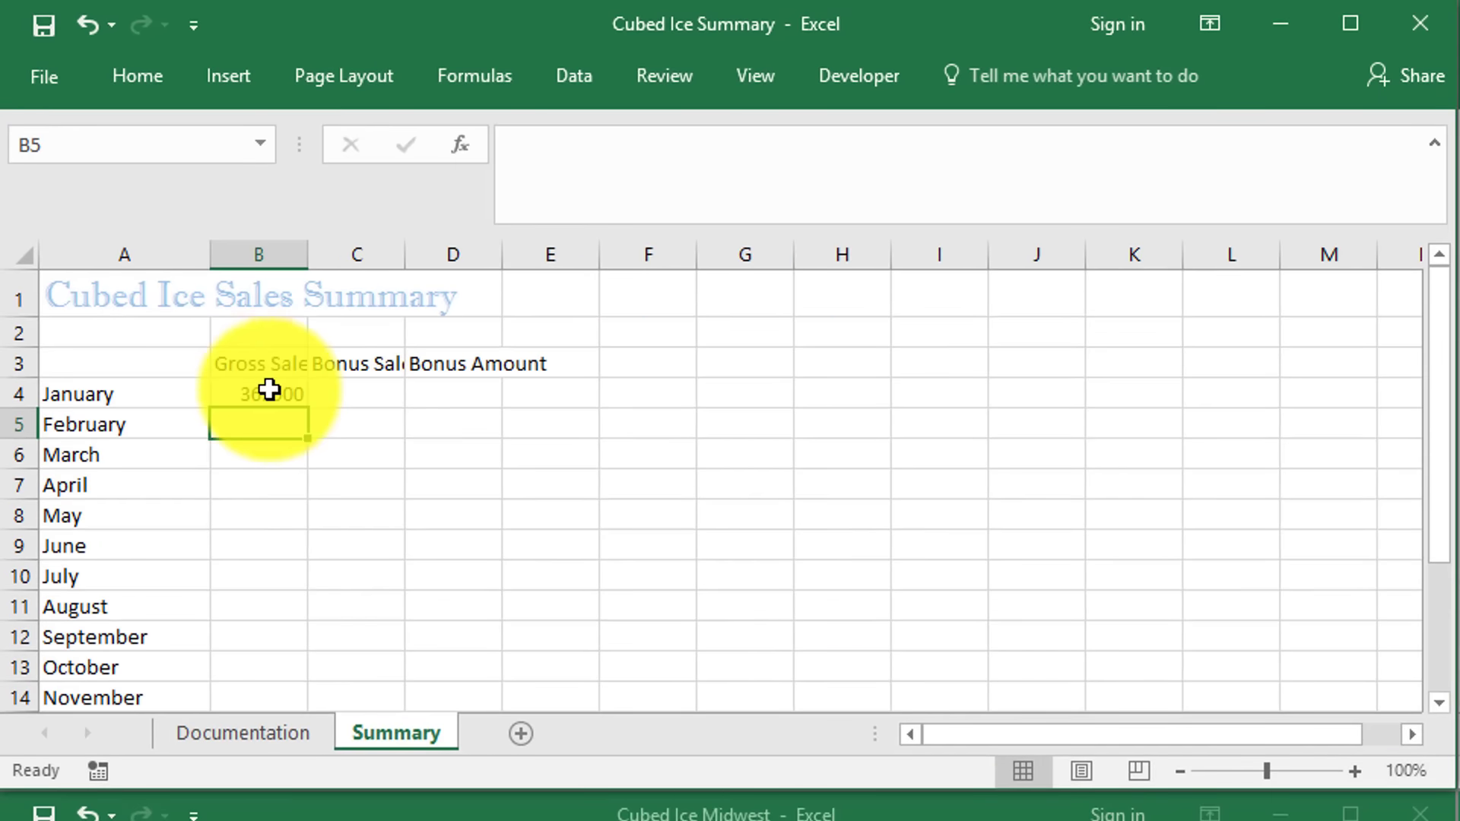
Step: Change all three absolute $B$4 references in the January Gross Sales formula to relative B4 references
{"action": "left_click", "coordinate": [270, 390]}
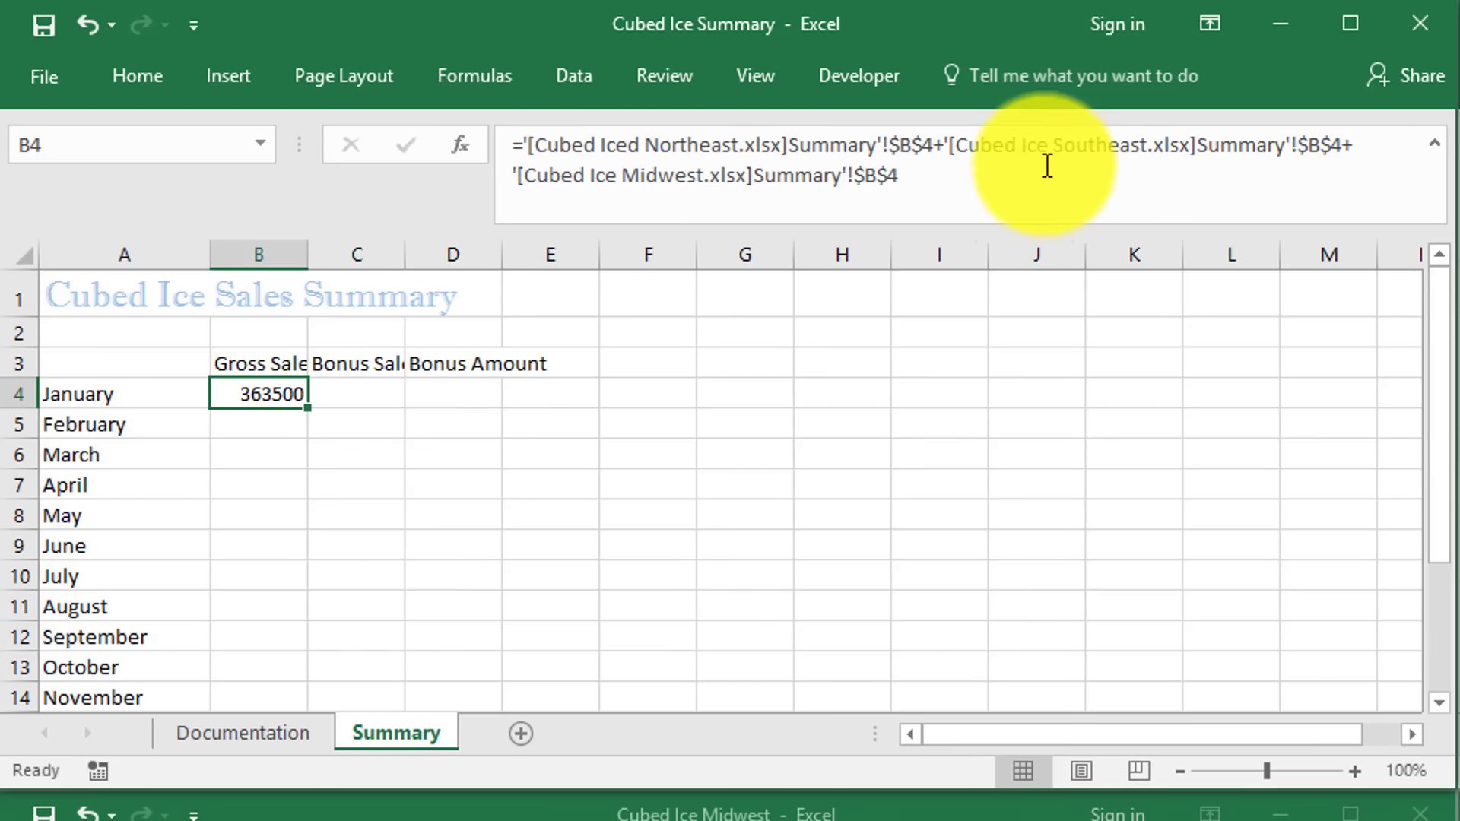
{"action": "left_click_drag", "start_coordinate": [913, 170], "coordinate": [864, 164]}
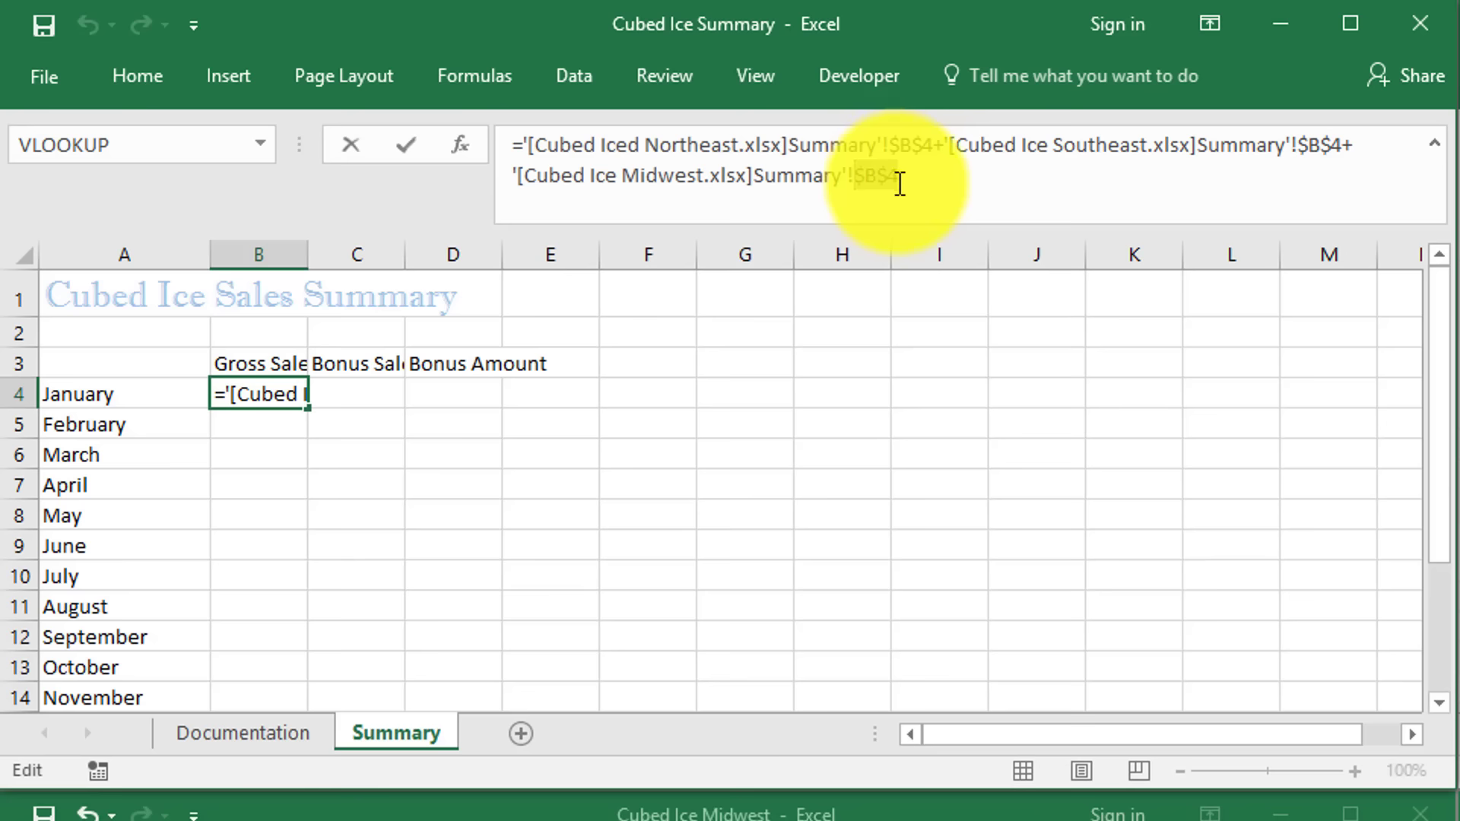
{"action": "key", "text": "F4"}
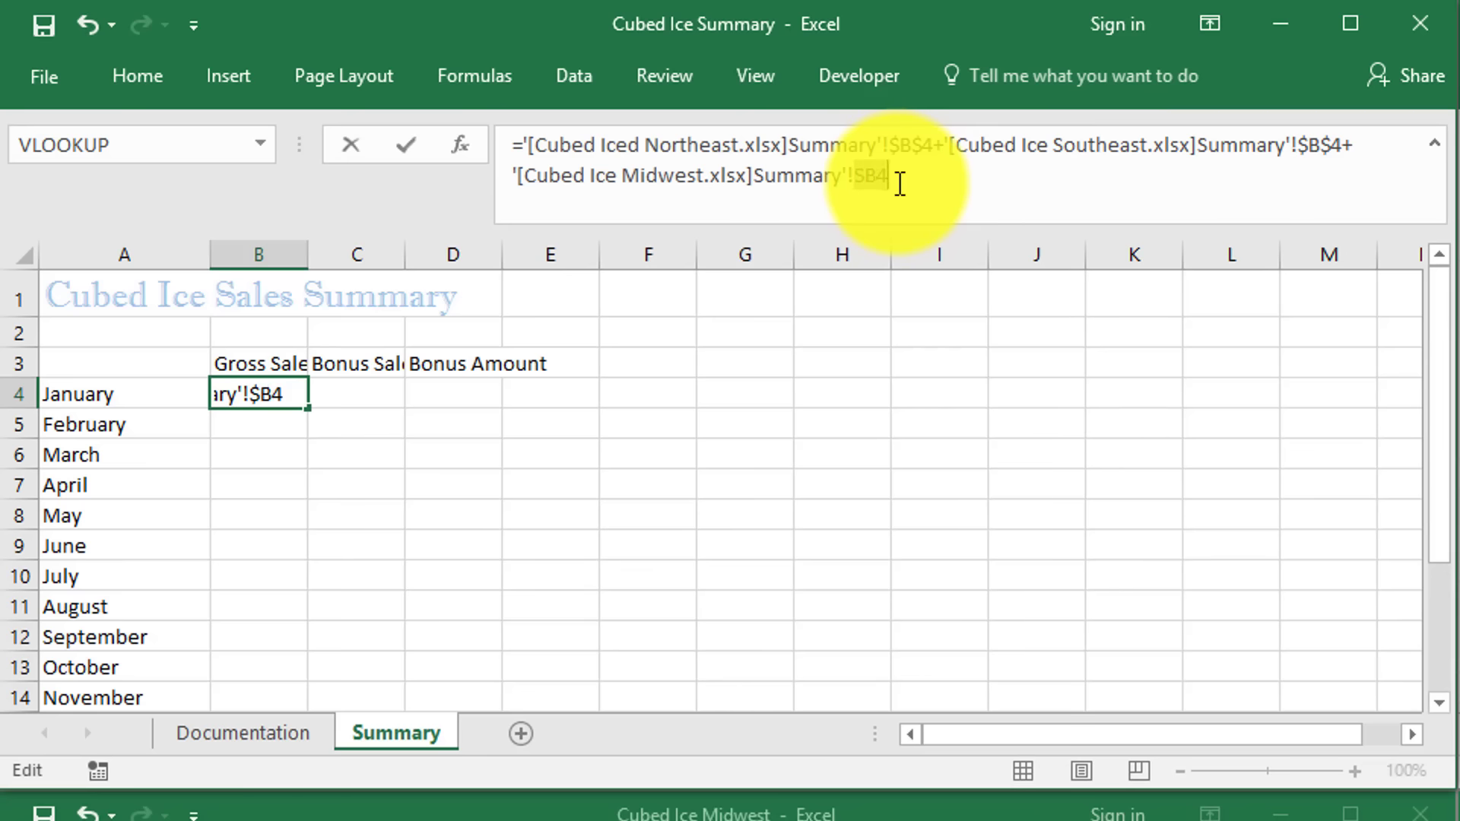
{"action": "key", "text": "F4"}
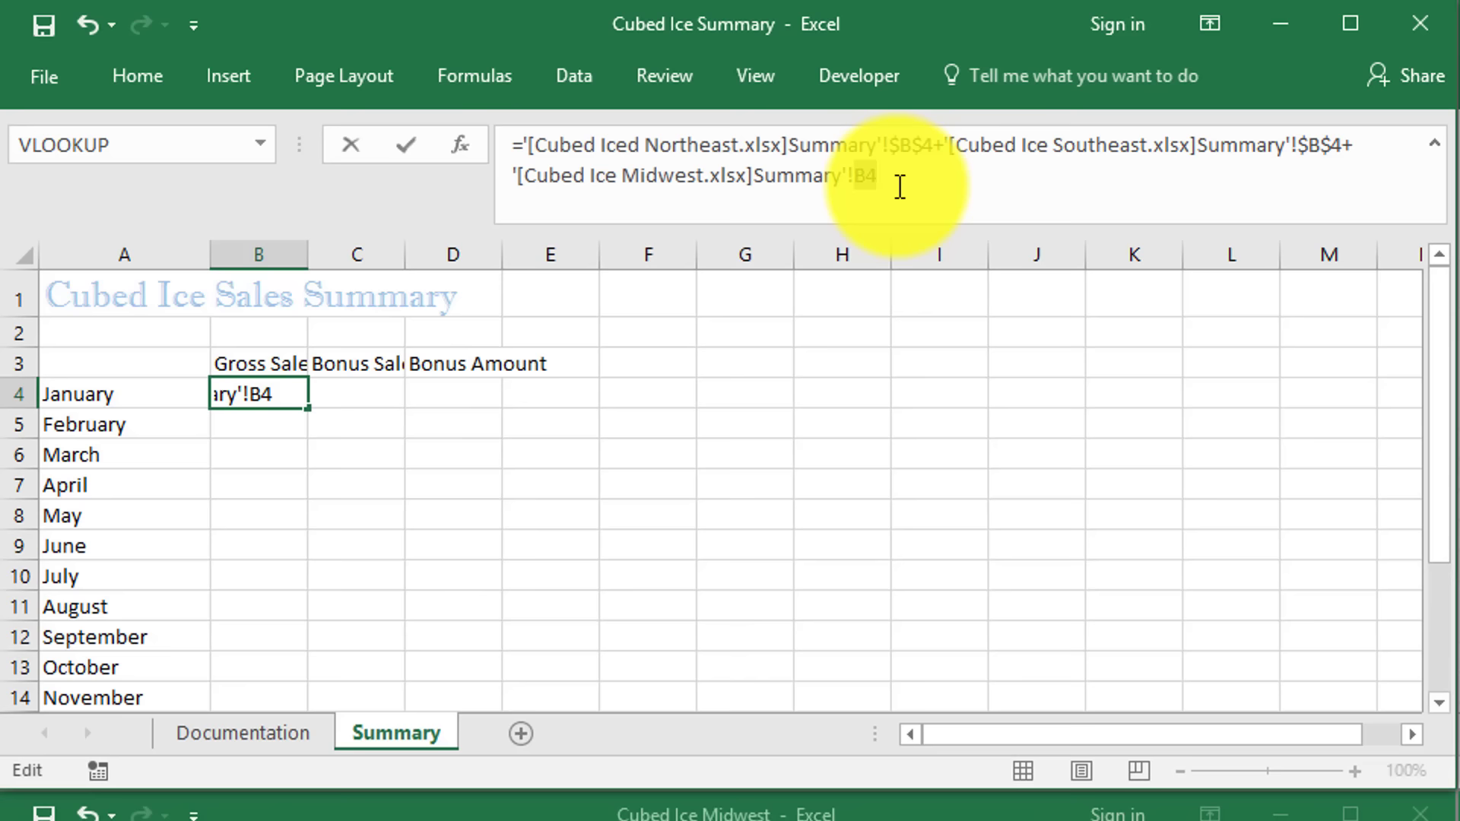
{"action": "left_click_drag", "start_coordinate": [936, 144], "coordinate": [894, 147]}
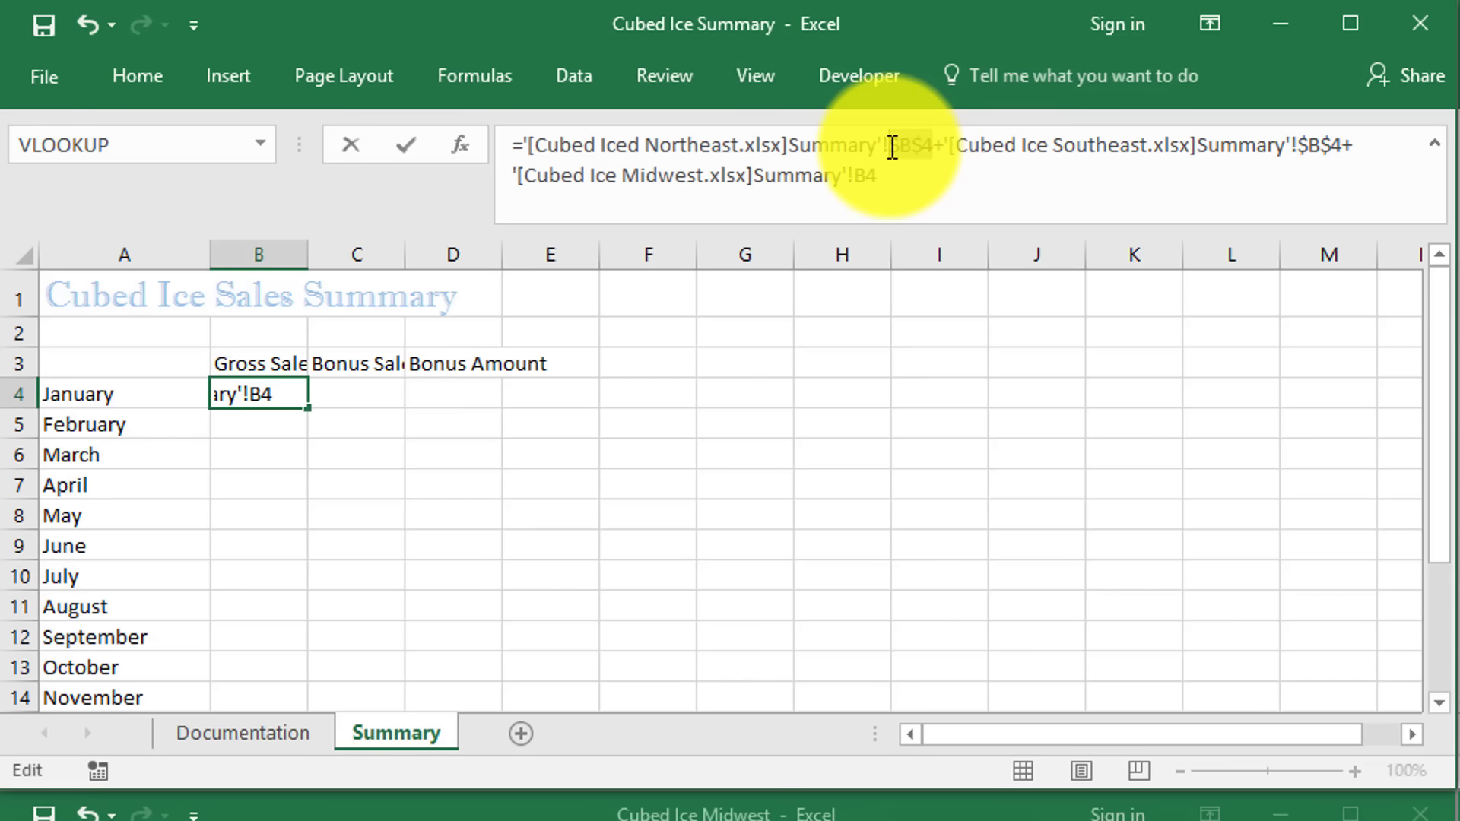
{"action": "key", "text": "F4"}
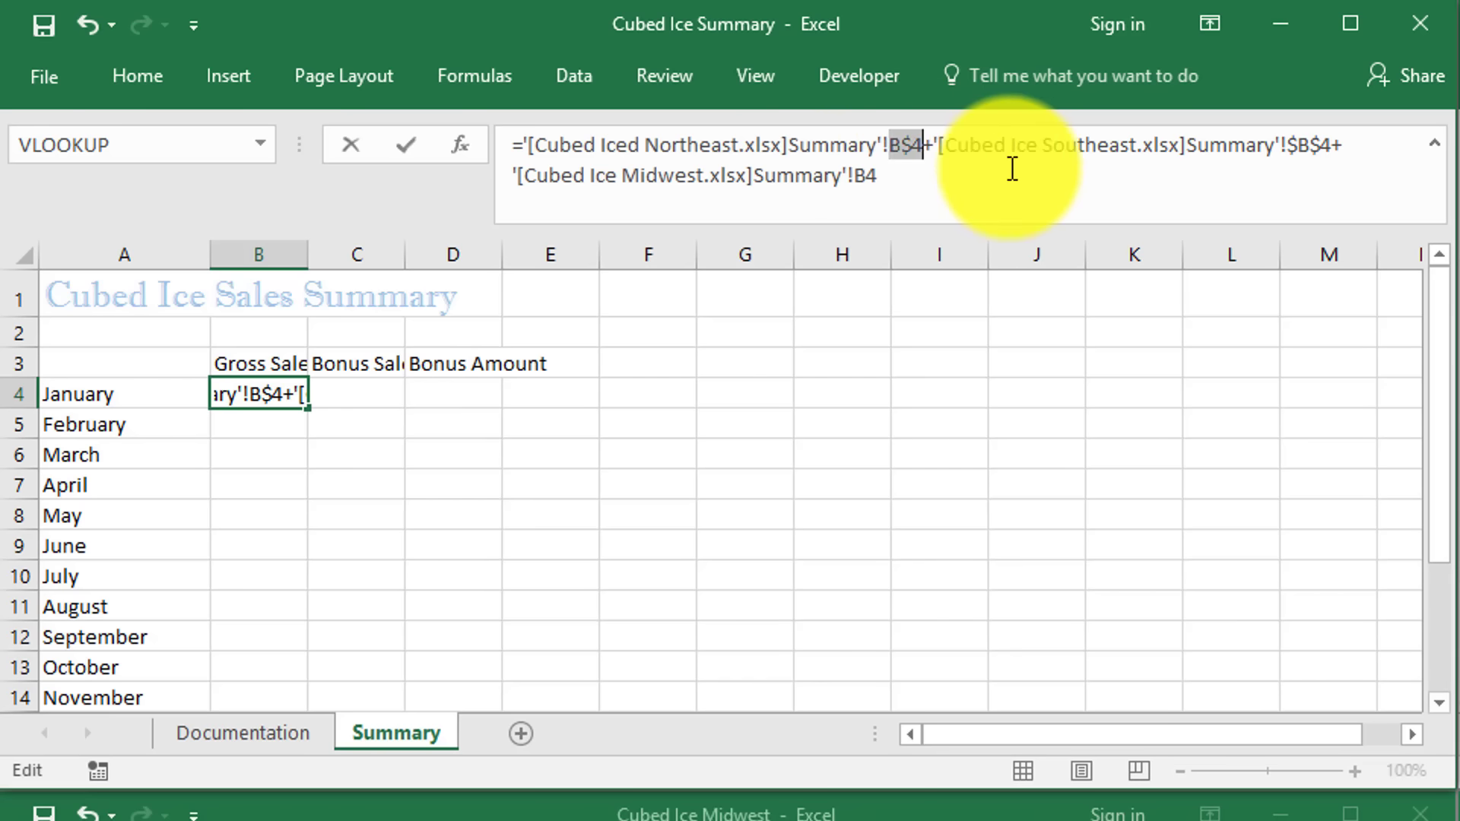
{"action": "key", "text": "F4"}
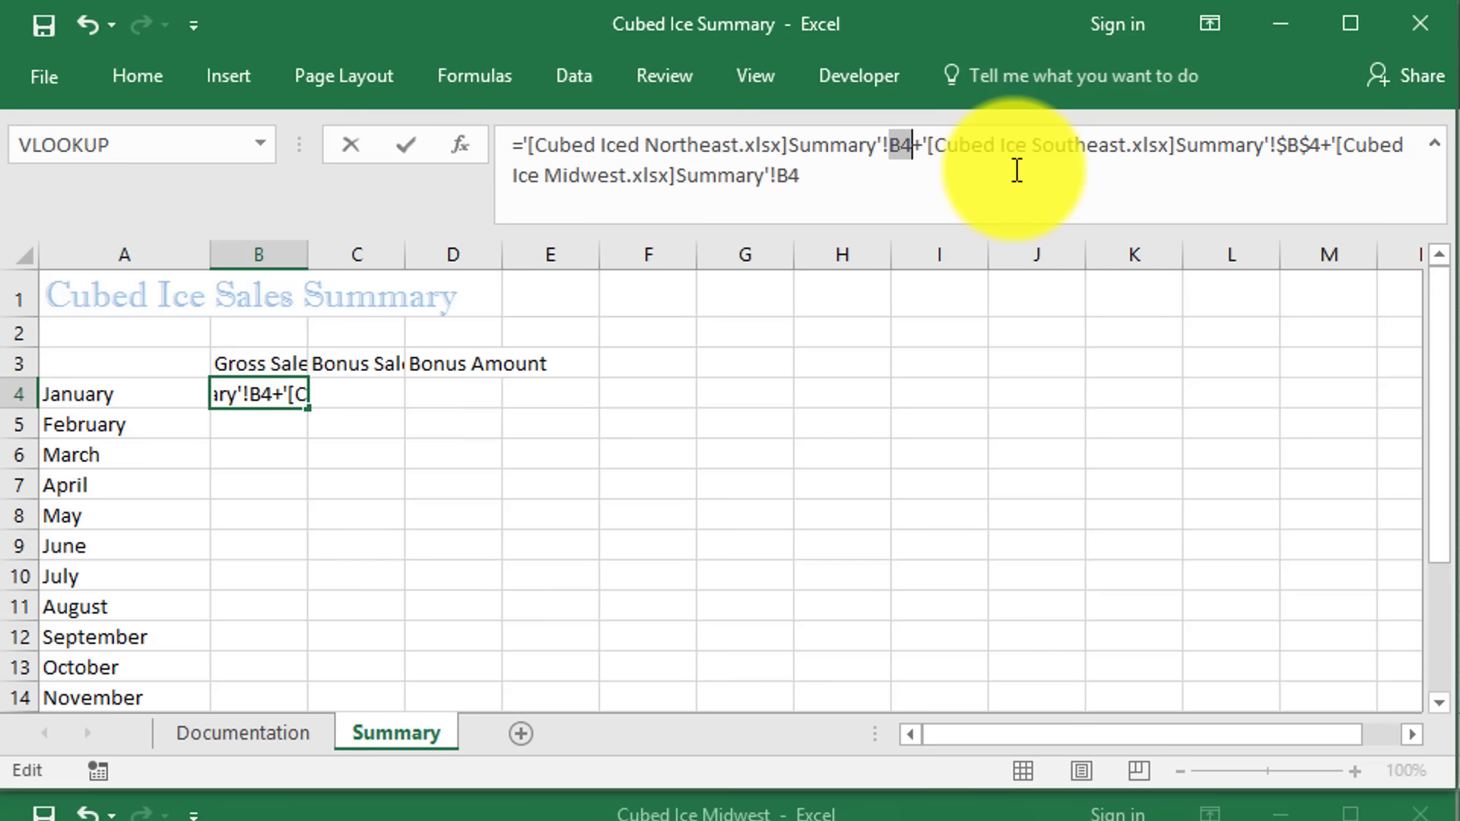
{"action": "double_click", "coordinate": [1290, 145]}
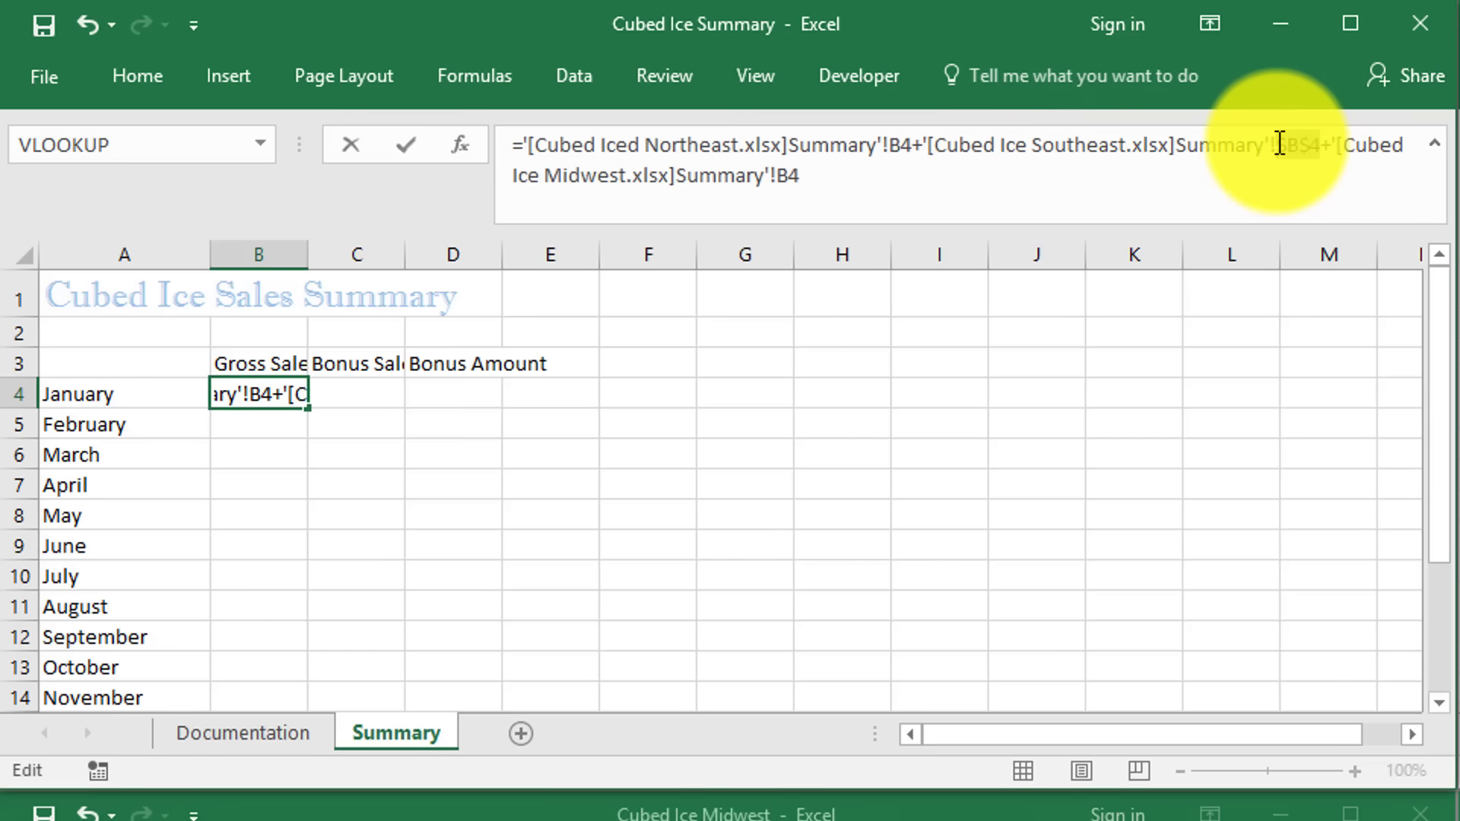
{"action": "key", "text": "F4"}
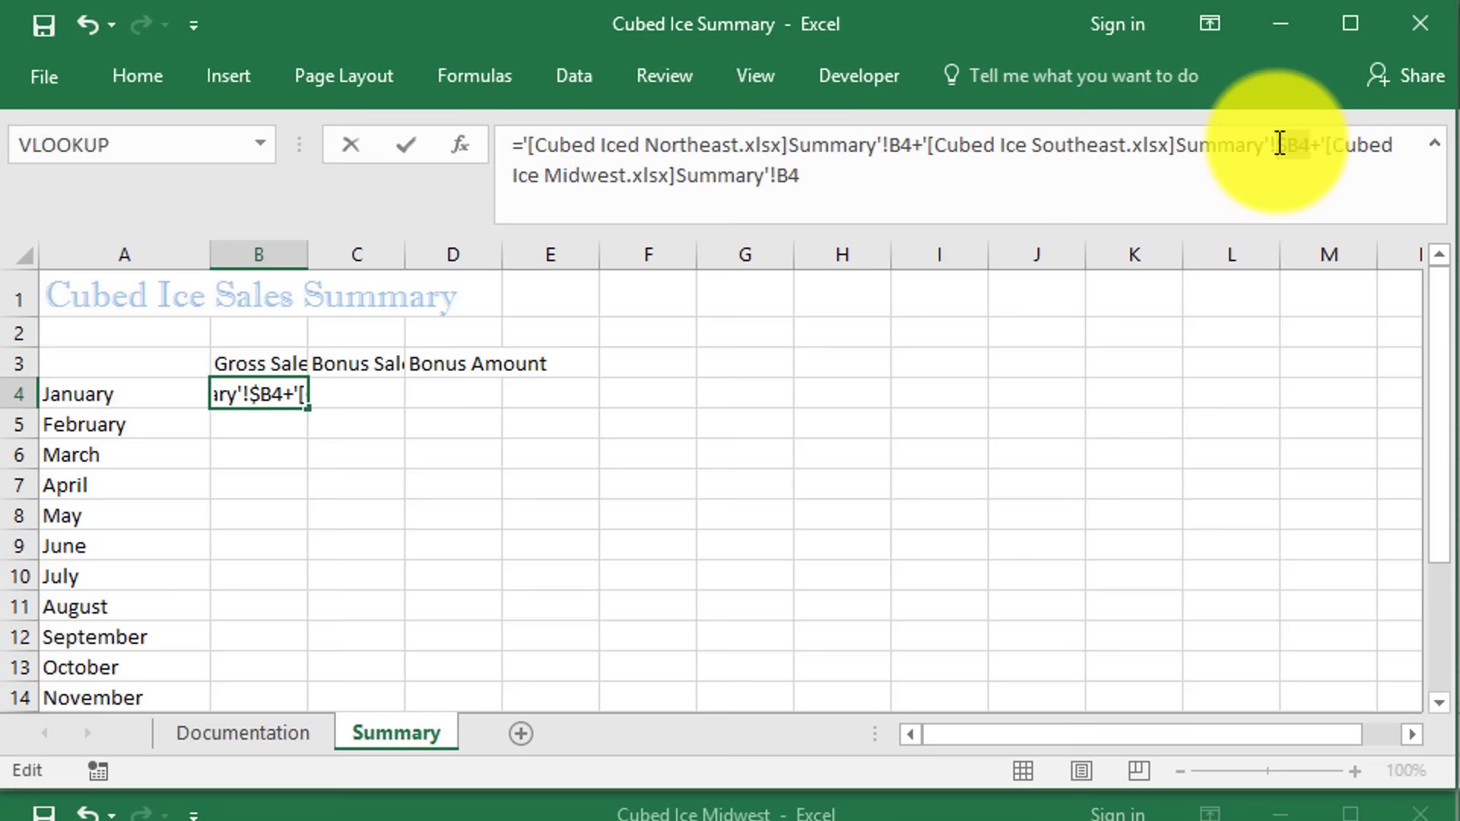
{"action": "key", "text": "F4"}
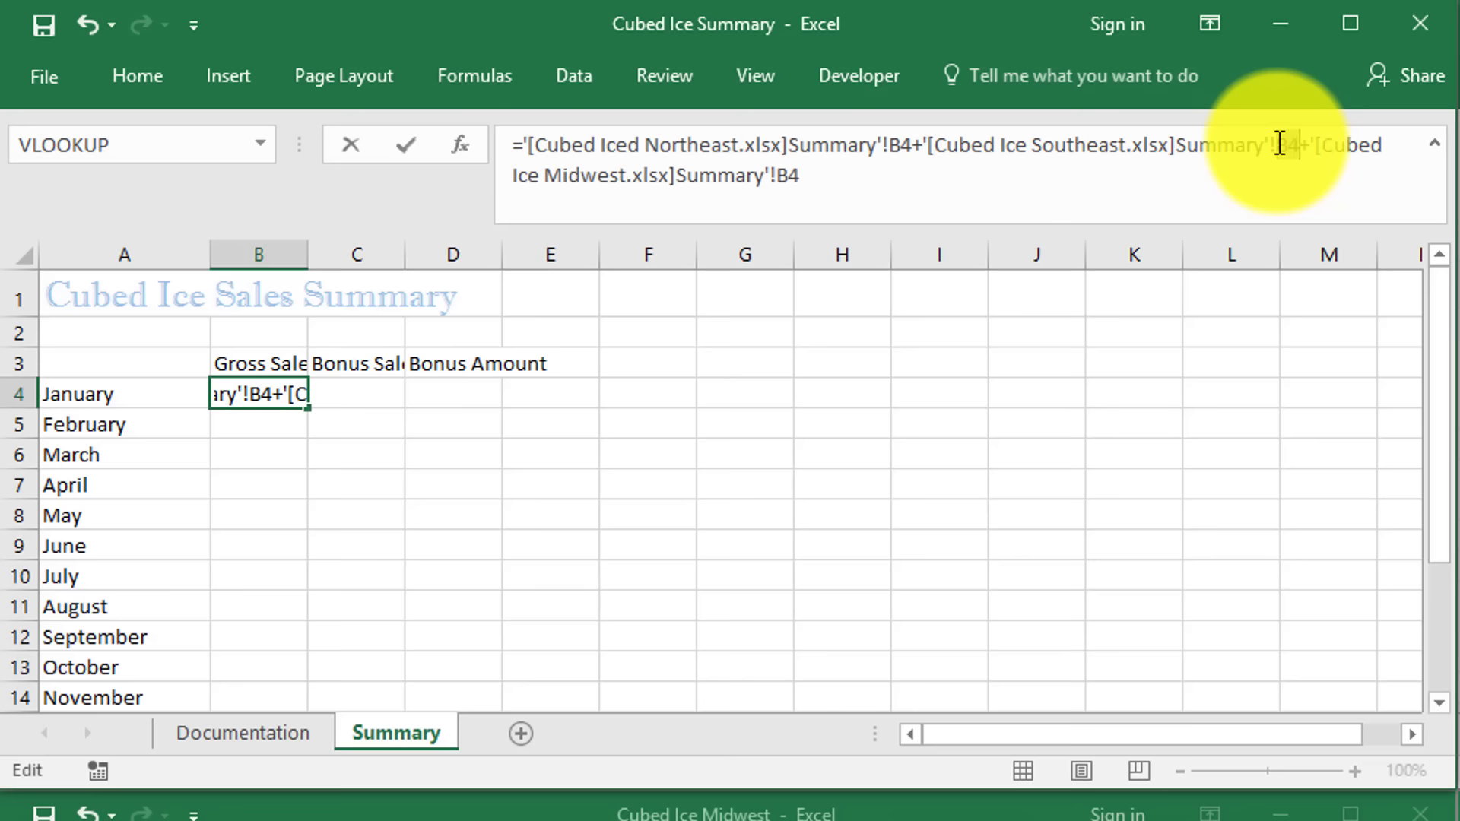
{"action": "left_click", "coordinate": [855, 178]}
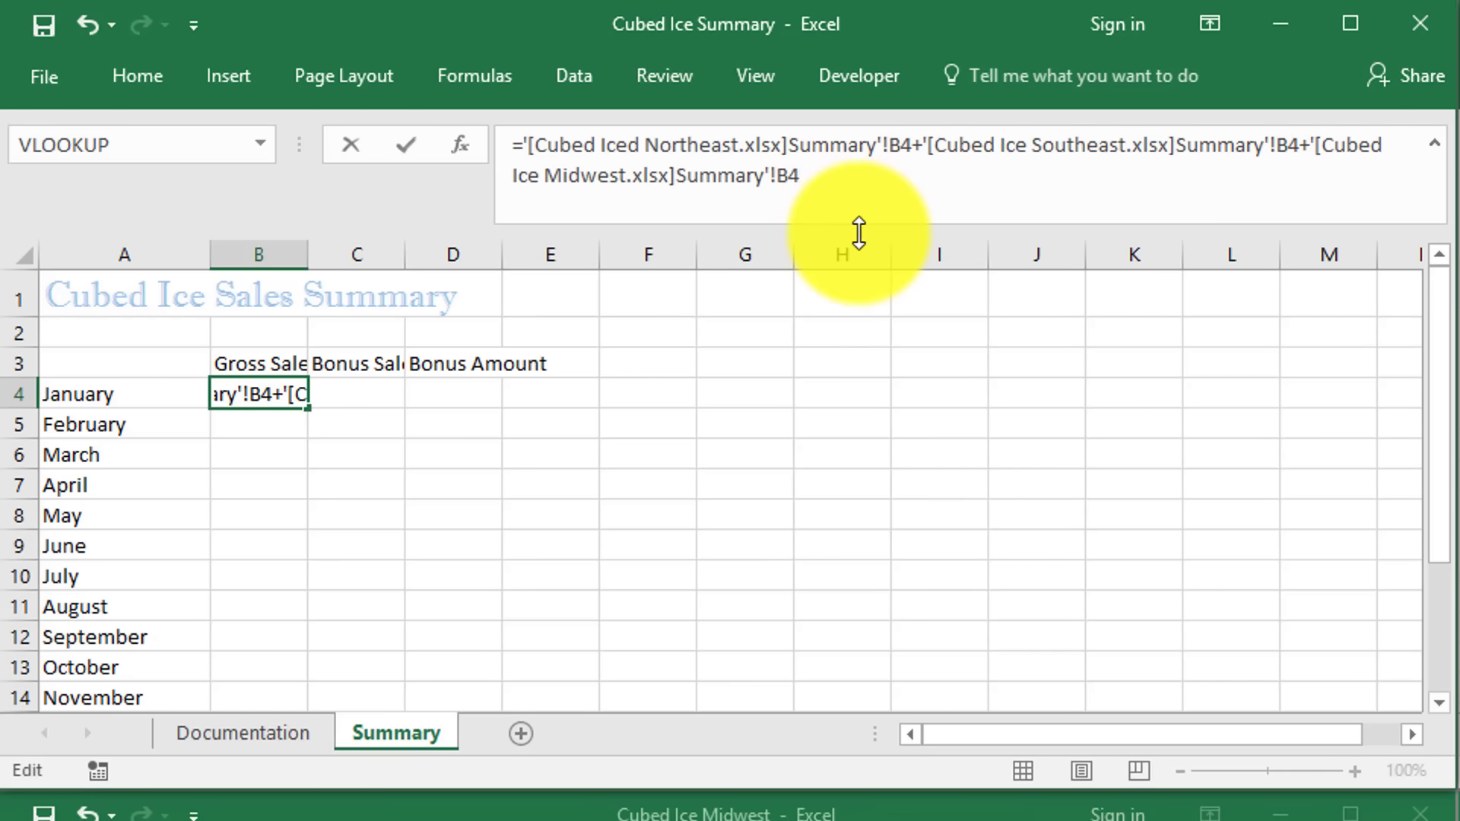
{"action": "key", "text": "Return"}
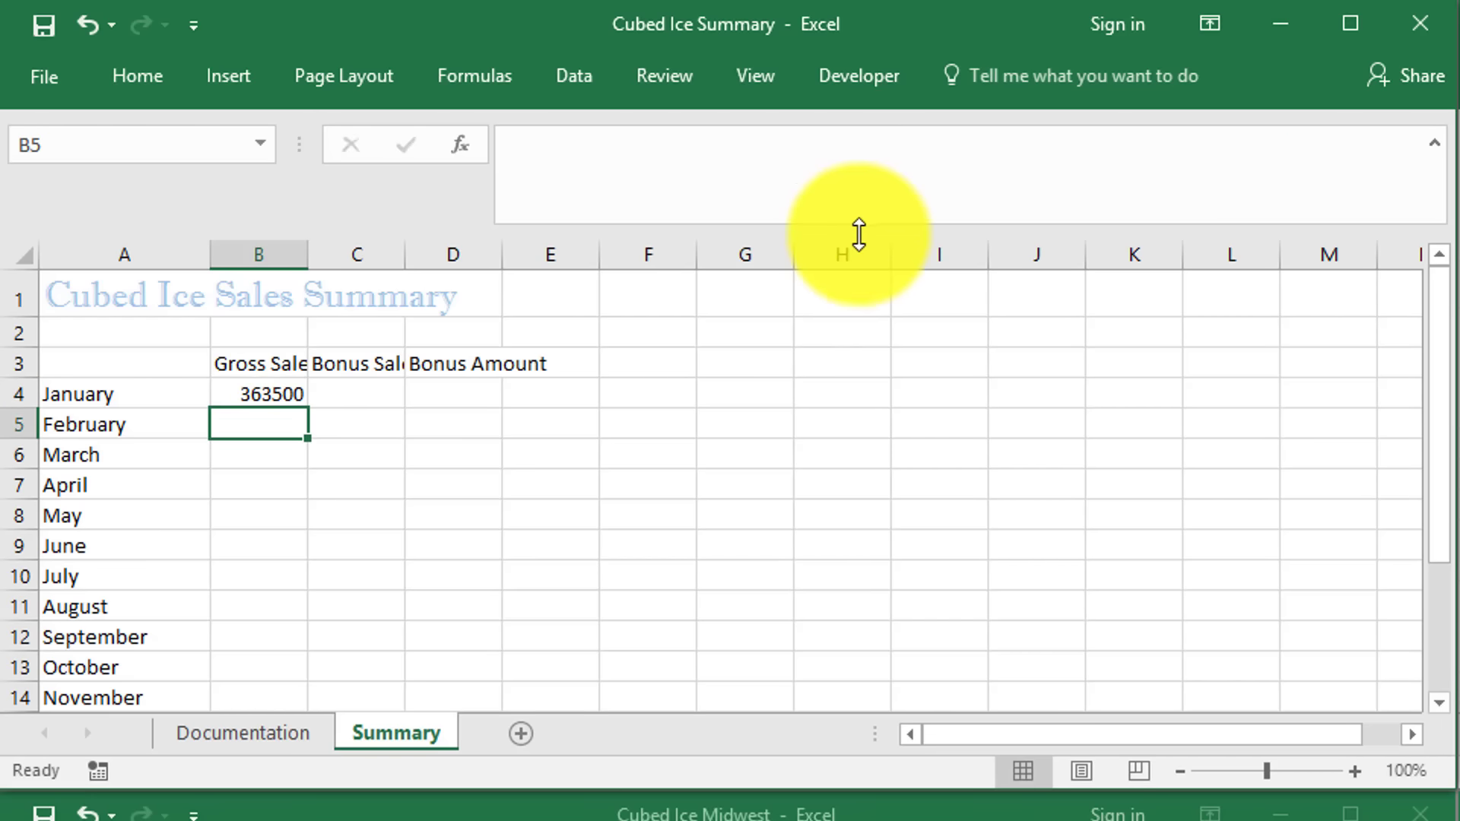
Step: Fill the January Gross Sales formula down to B15, and copy it across to C4 and down to C15 for Bonus Sales
{"action": "left_click", "coordinate": [258, 393]}
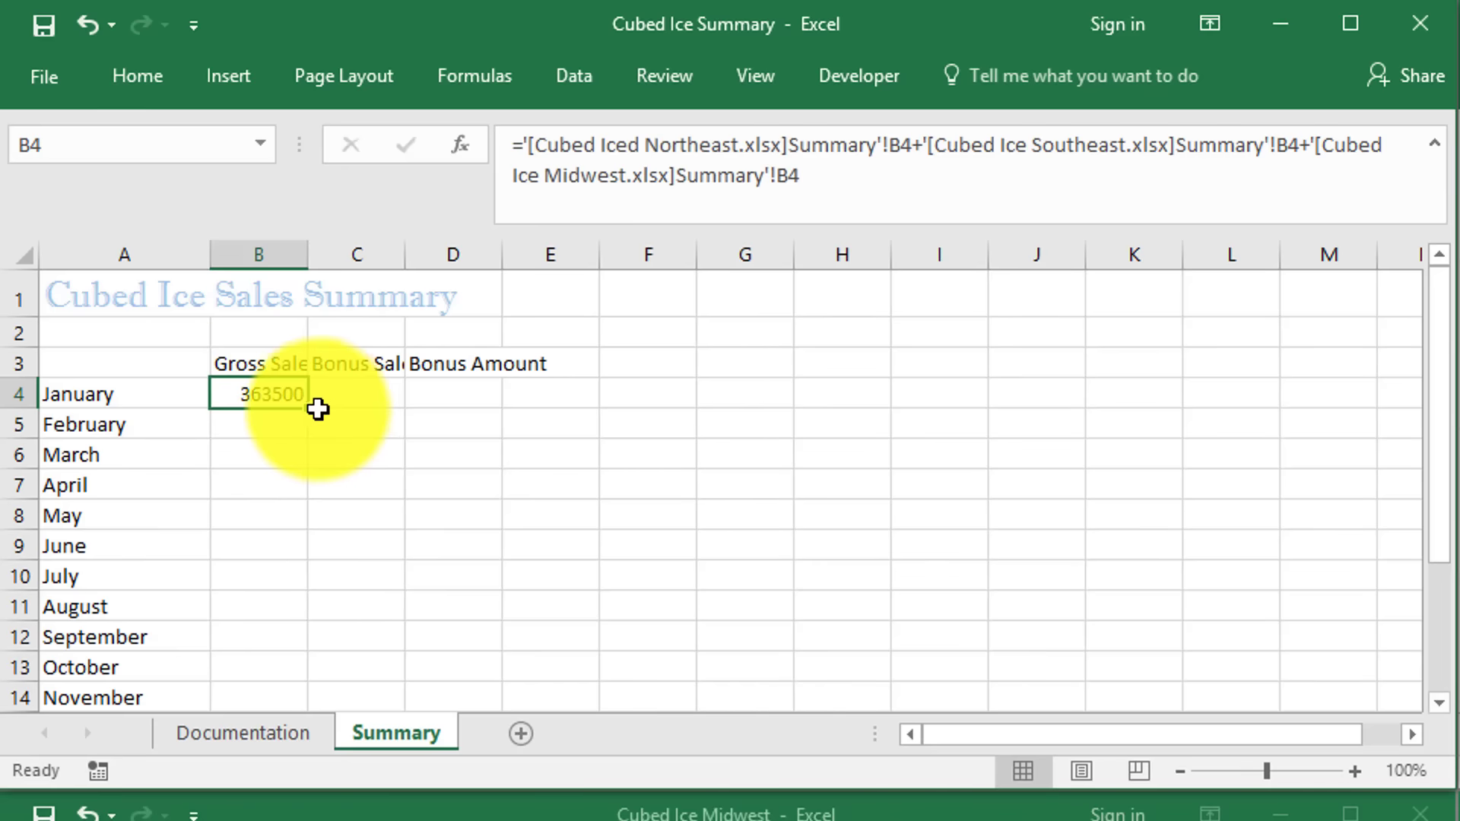
{"action": "left_click_drag", "start_coordinate": [306, 407], "coordinate": [283, 647]}
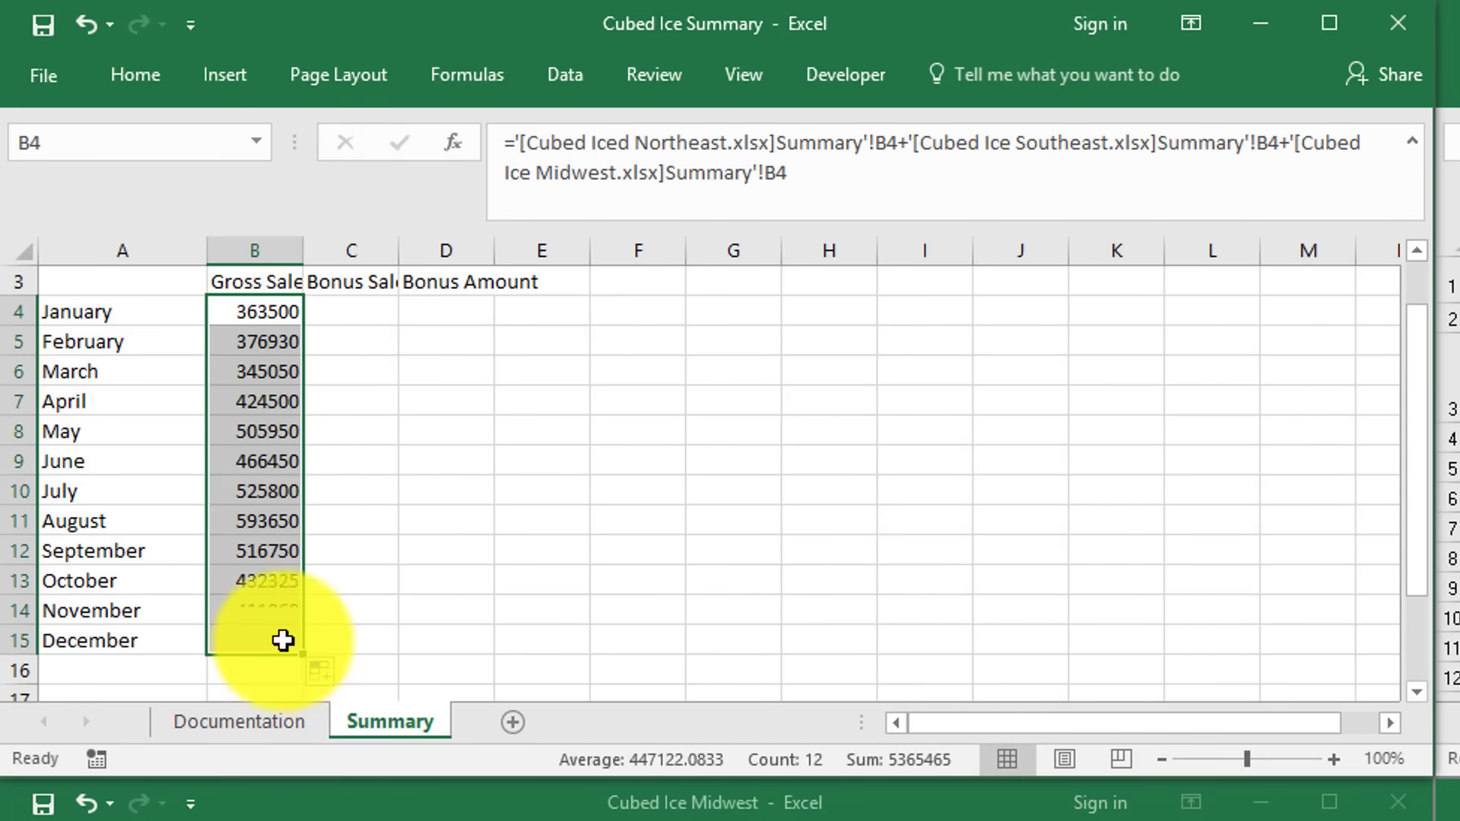
{"action": "left_click", "coordinate": [268, 305]}
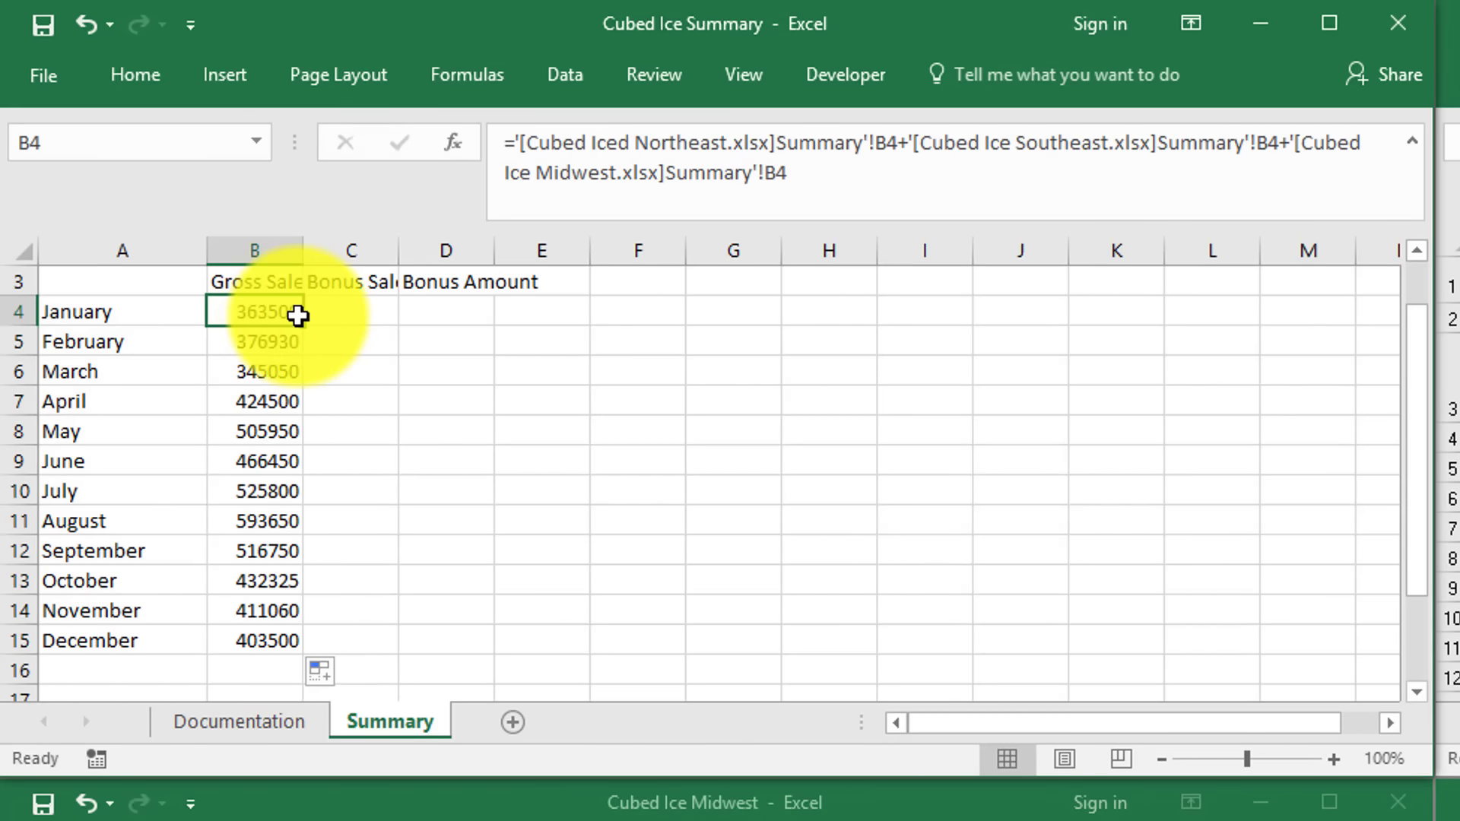
{"action": "left_click_drag", "start_coordinate": [305, 326], "coordinate": [365, 315]}
{"action": "left_click", "coordinate": [352, 310]}
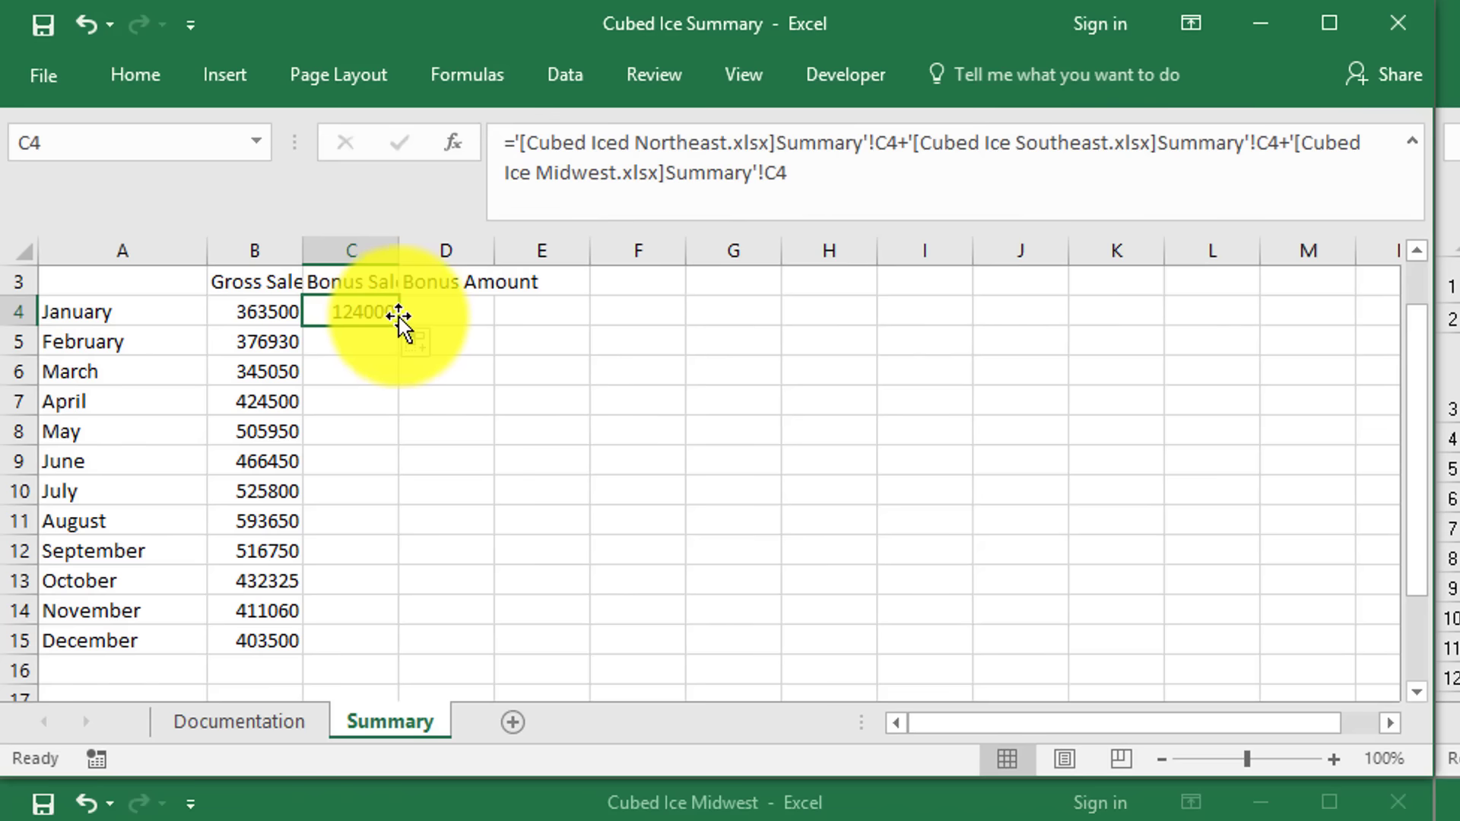
{"action": "left_click_drag", "start_coordinate": [395, 325], "coordinate": [385, 659]}
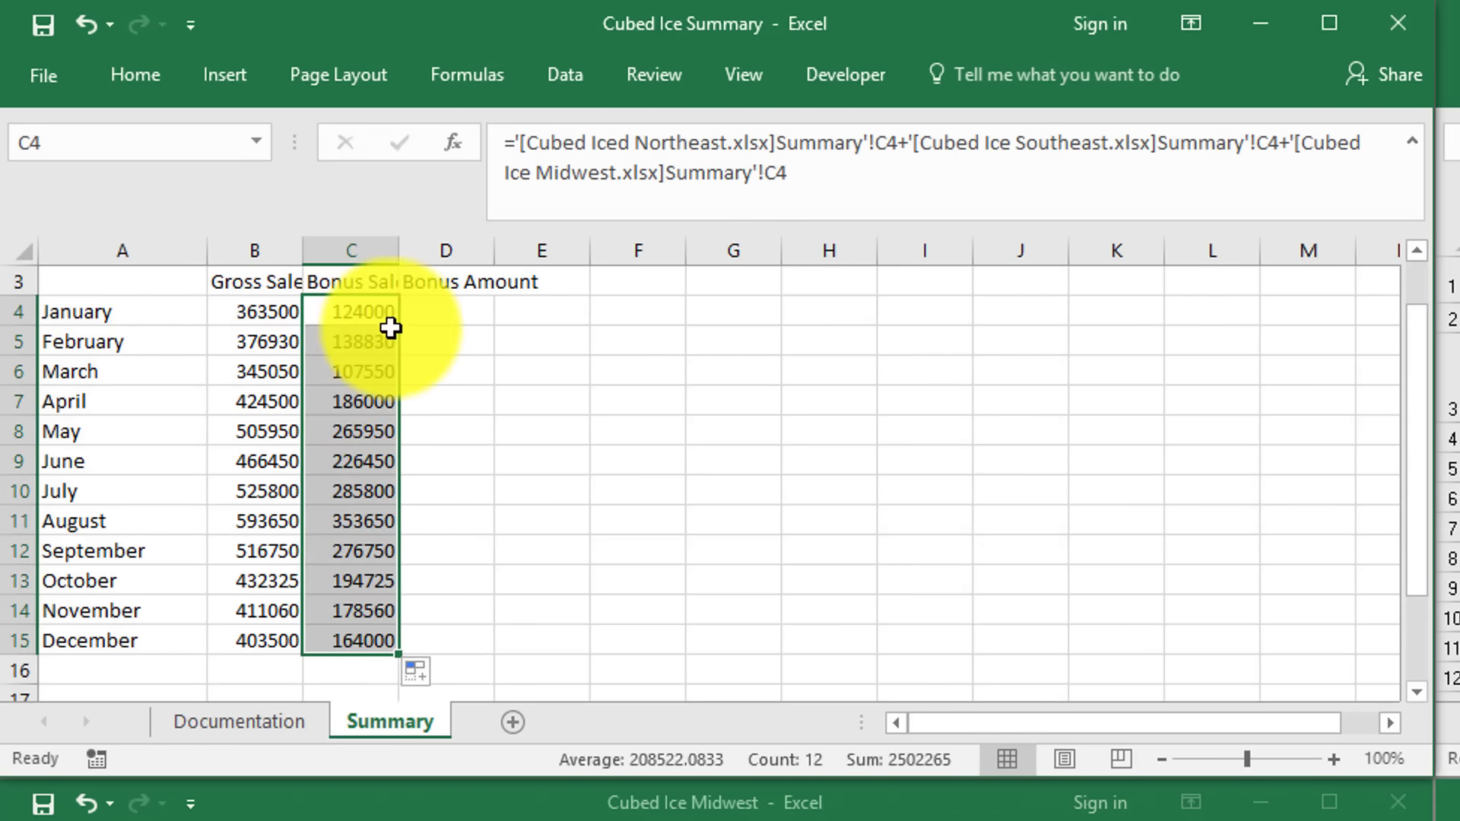
Step: Copy the January Bonus Sales formula across to D4 and down to D15 for Bonus Amount, and maximize the Cubed Ice Summary window
{"action": "left_click", "coordinate": [393, 324]}
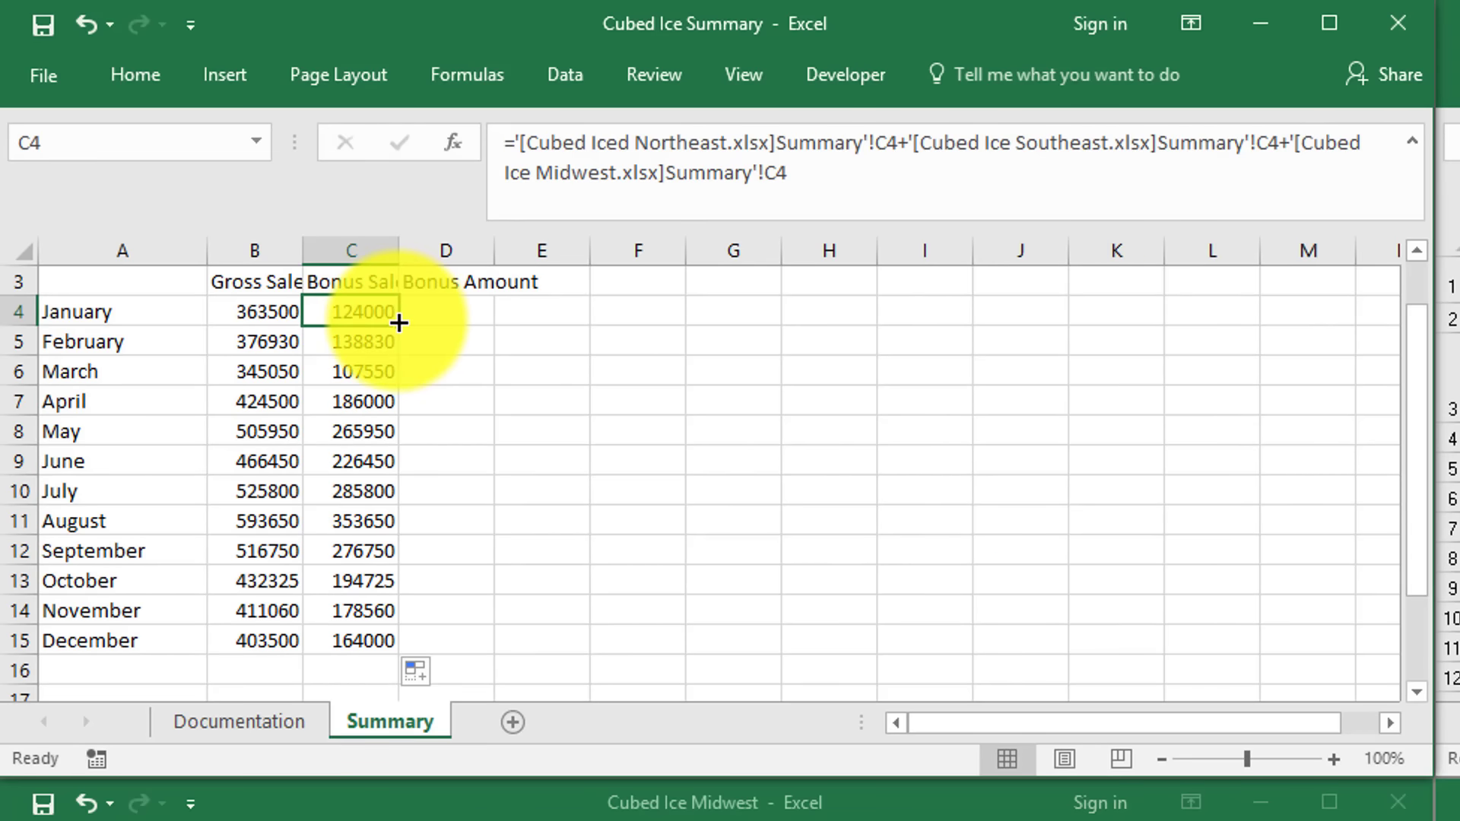
{"action": "left_click_drag", "start_coordinate": [399, 323], "coordinate": [508, 645]}
{"action": "left_click", "coordinate": [456, 311]}
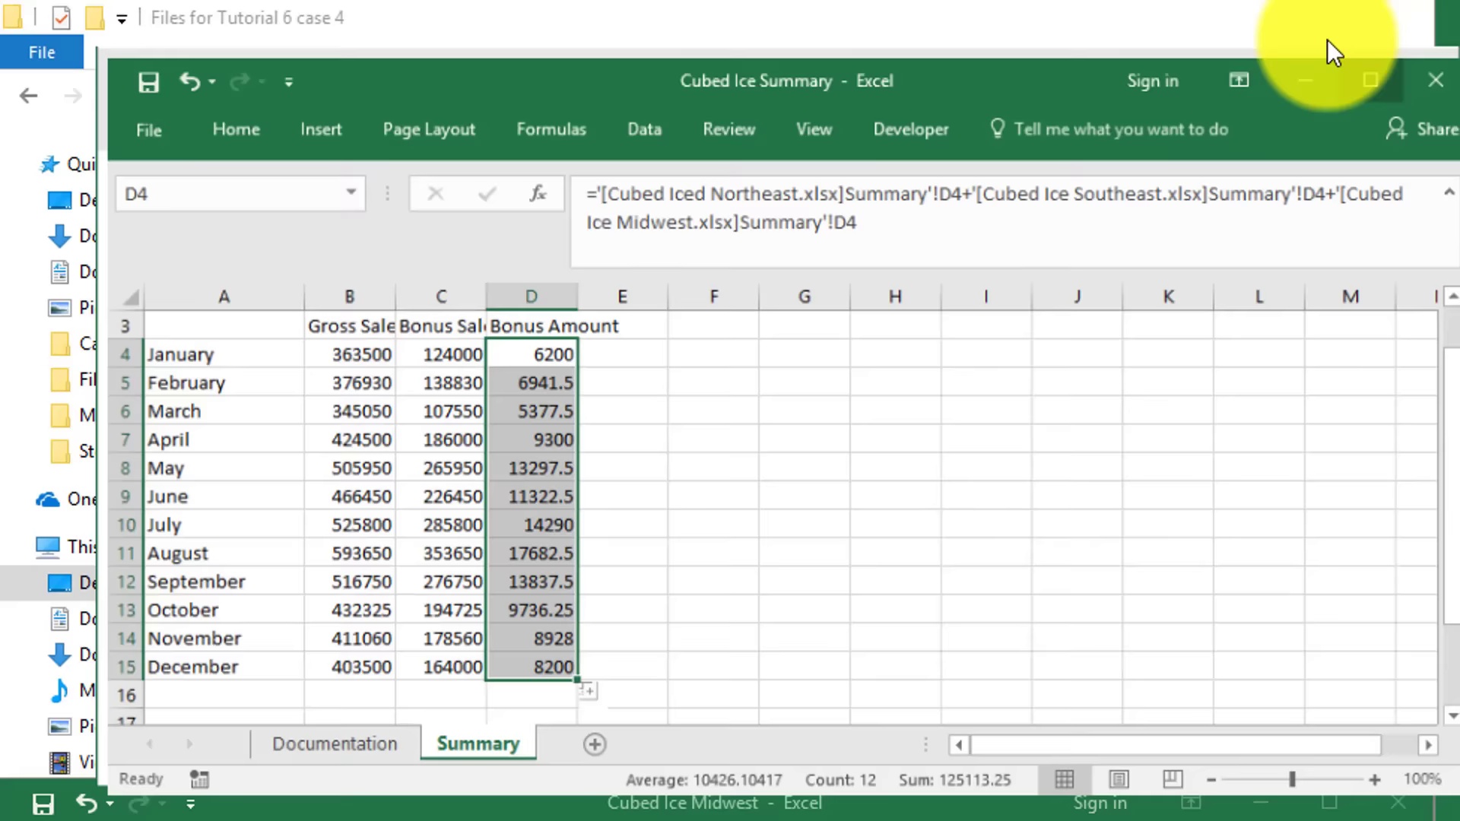
{"action": "left_click", "coordinate": [1329, 23]}
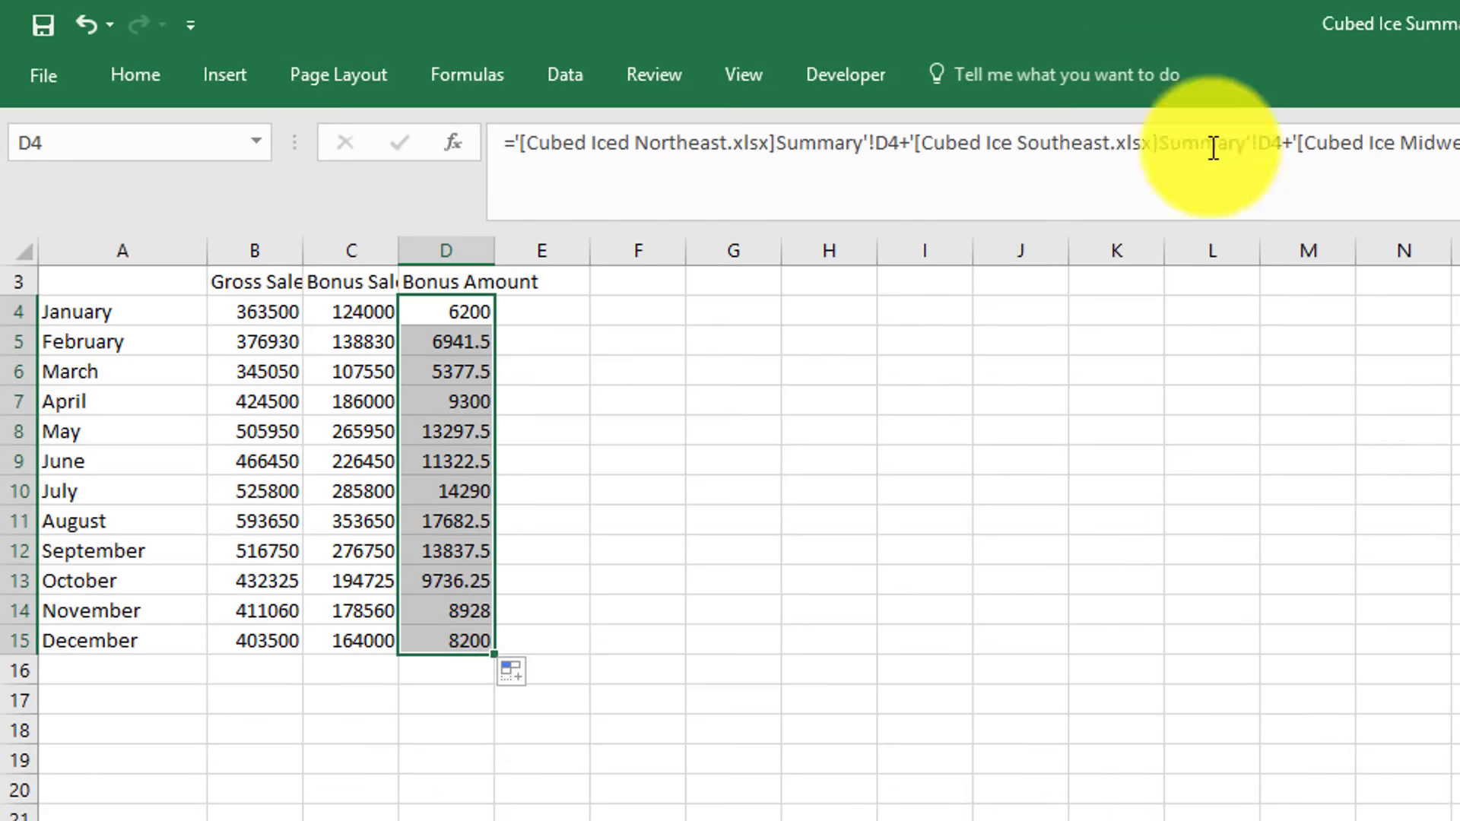
Step: Enter the label "Total" in A16 below December
{"action": "left_click", "coordinate": [563, 308]}
{"action": "scroll", "coordinate": [410, 456], "scroll_direction": "up", "scroll_amount": 1}
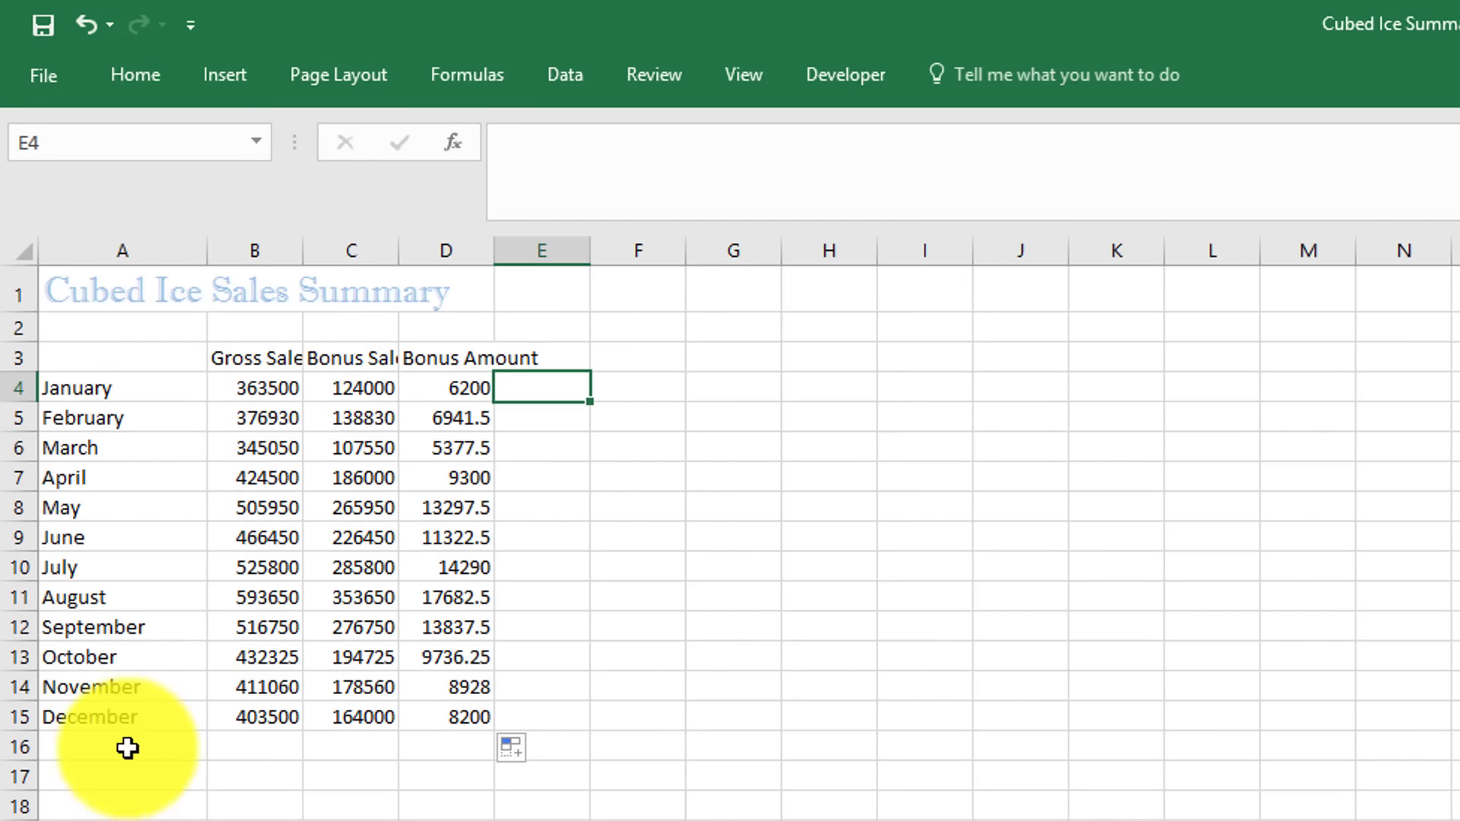
{"action": "left_click", "coordinate": [157, 755]}
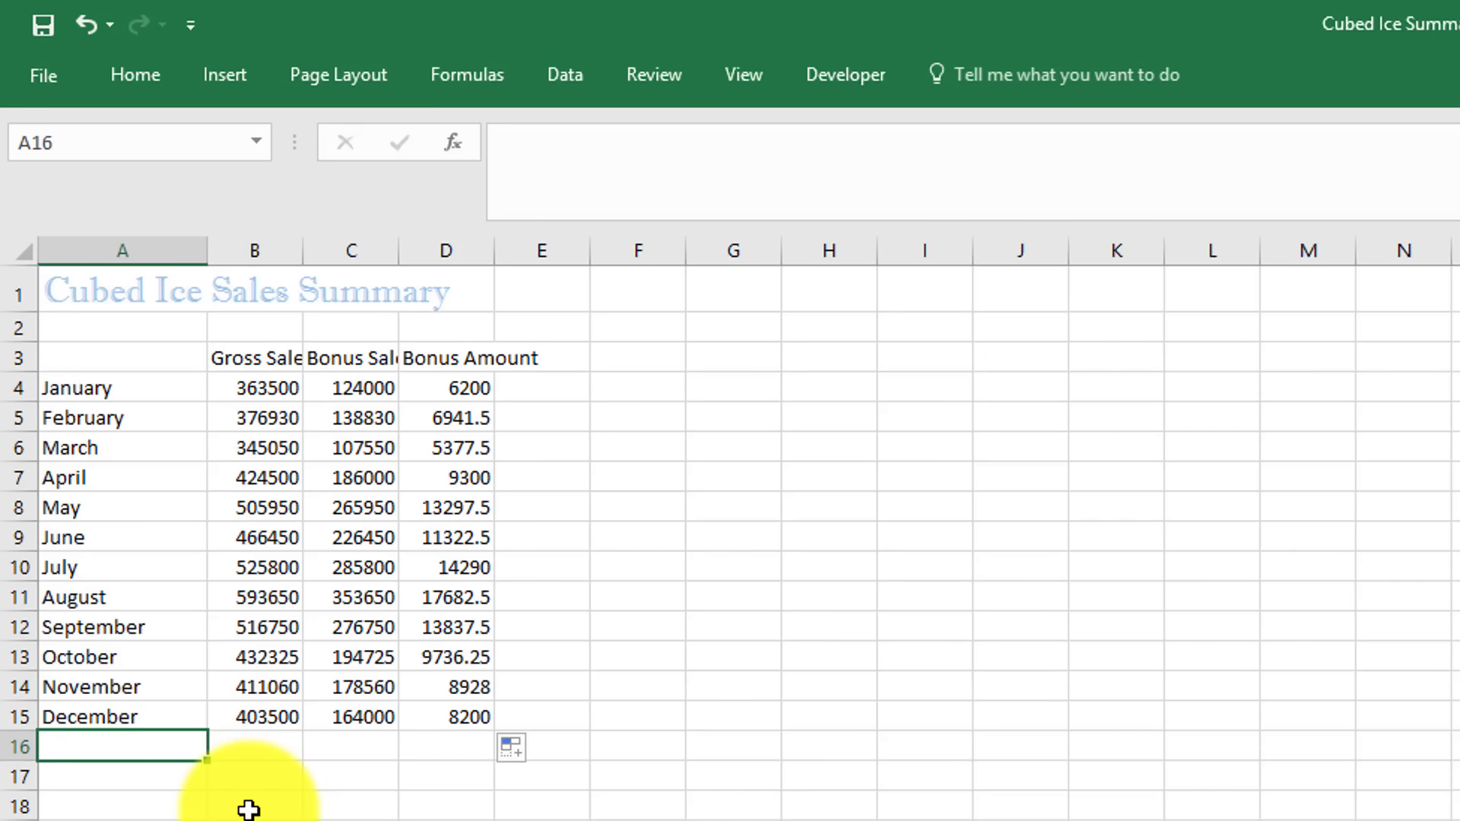
{"action": "type", "text": "Total"}
{"action": "key", "text": "Return"}
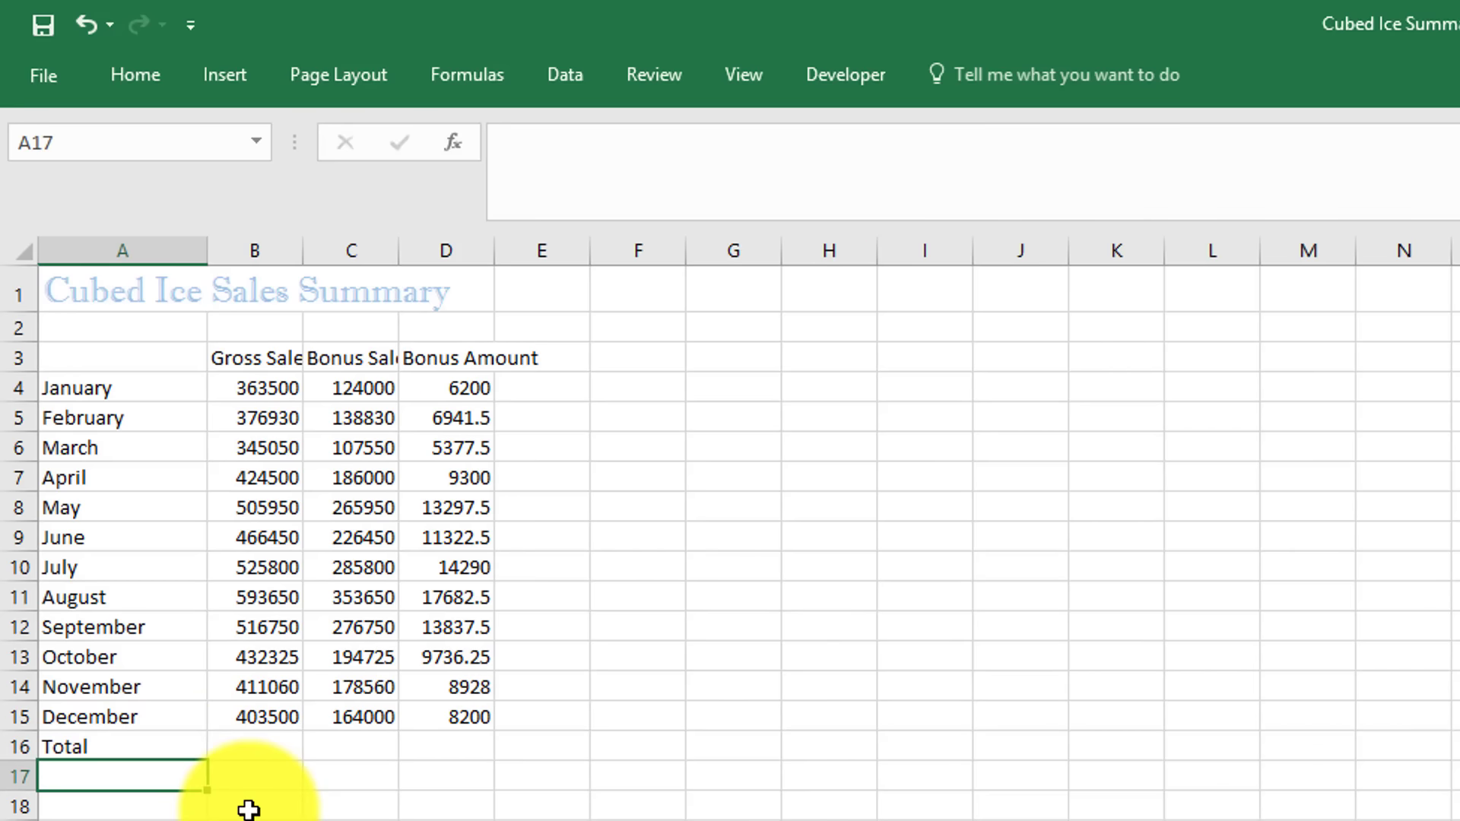
Step: Sum B4:B15 in B16 with AutoSum and copy the total formula across to D16
{"action": "left_click", "coordinate": [255, 745]}
{"action": "left_click", "coordinate": [154, 72]}
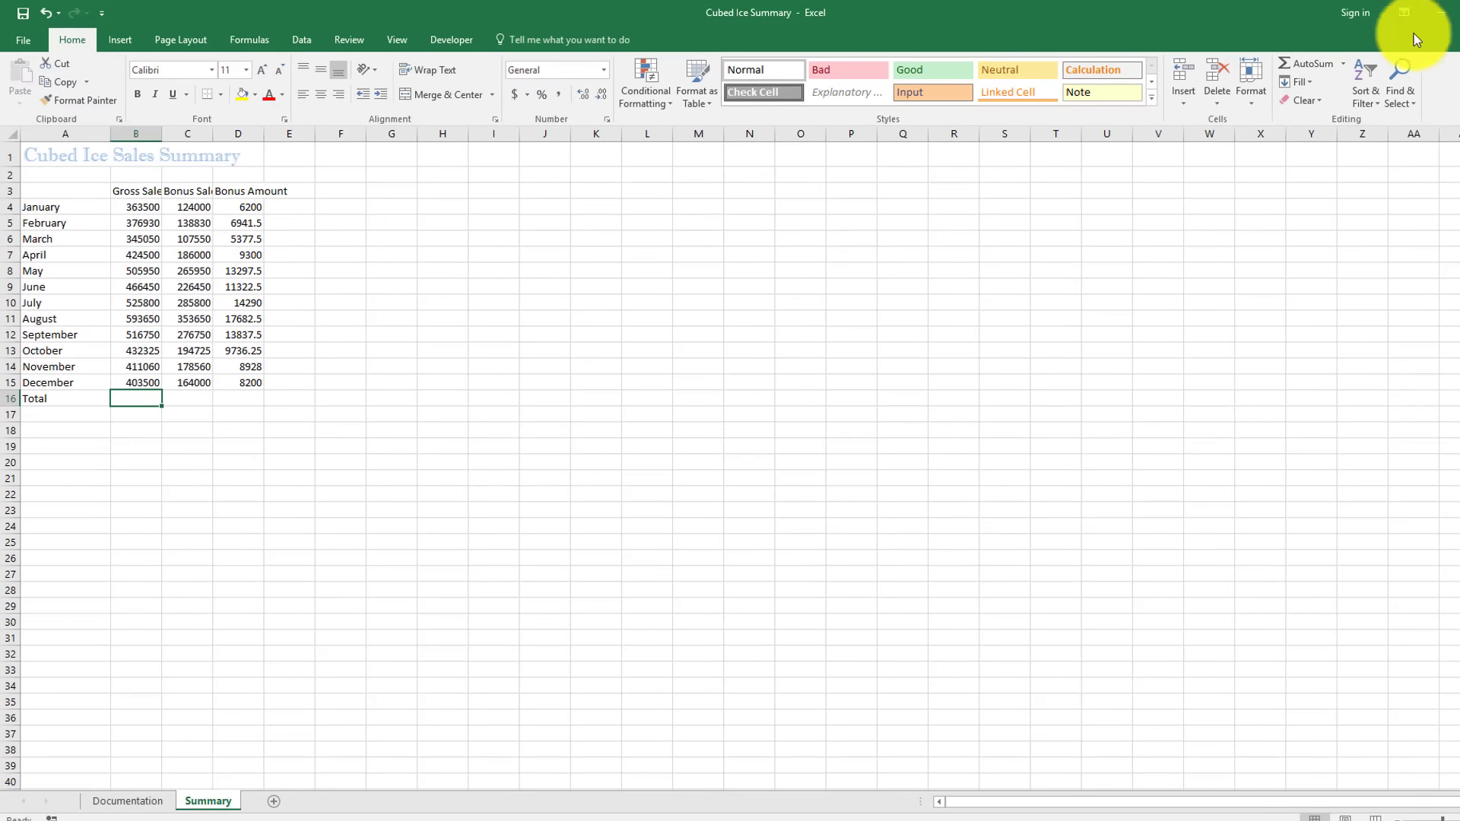
{"action": "left_click", "coordinate": [1303, 62]}
{"action": "key", "text": "Return"}
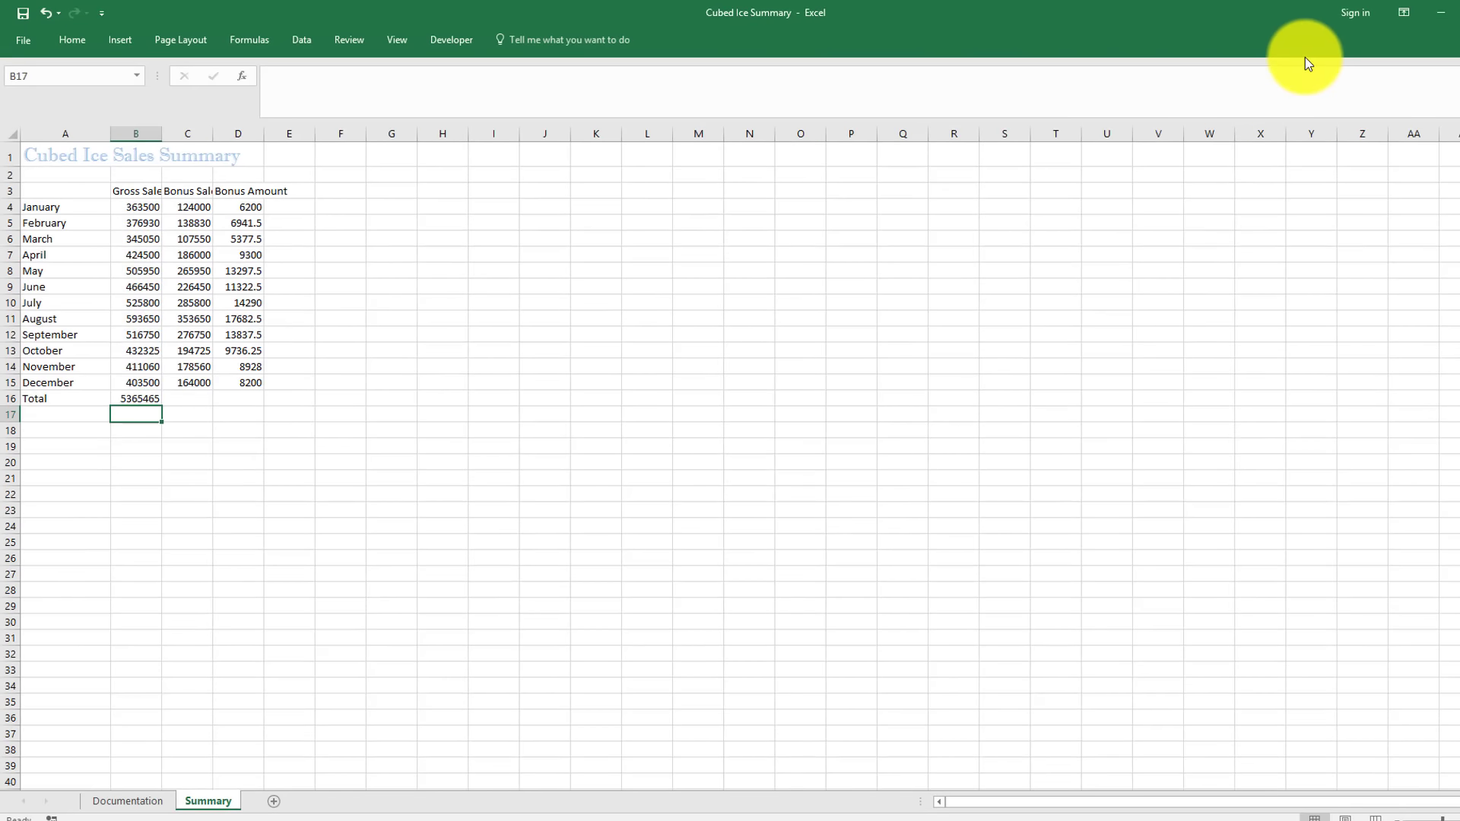
{"action": "left_click", "coordinate": [151, 397]}
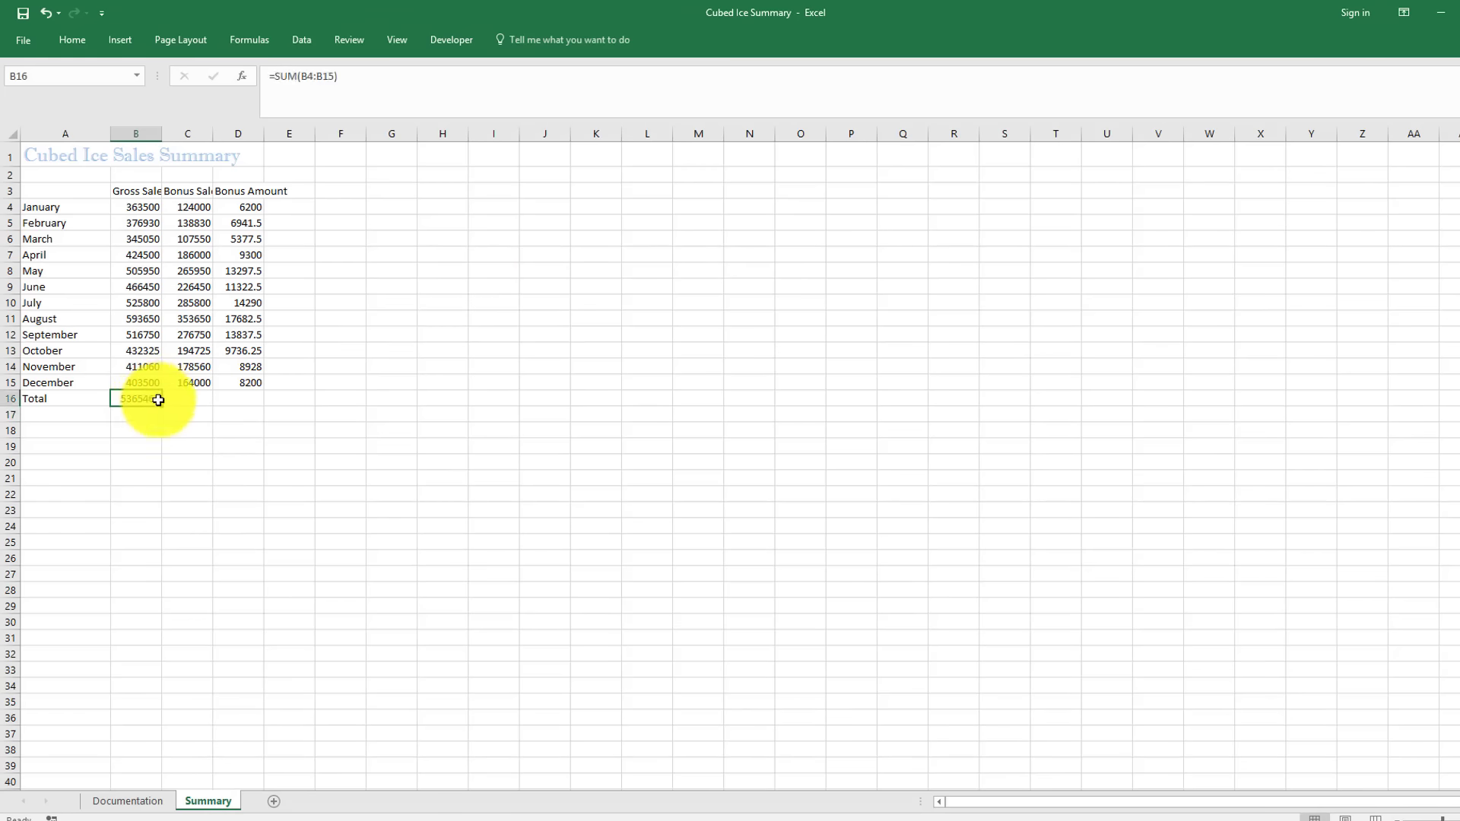
{"action": "left_click_drag", "start_coordinate": [161, 408], "coordinate": [255, 399]}
Step: Make the month names and the Total label in A4:A16 bold
{"action": "left_click_drag", "start_coordinate": [67, 208], "coordinate": [72, 395]}
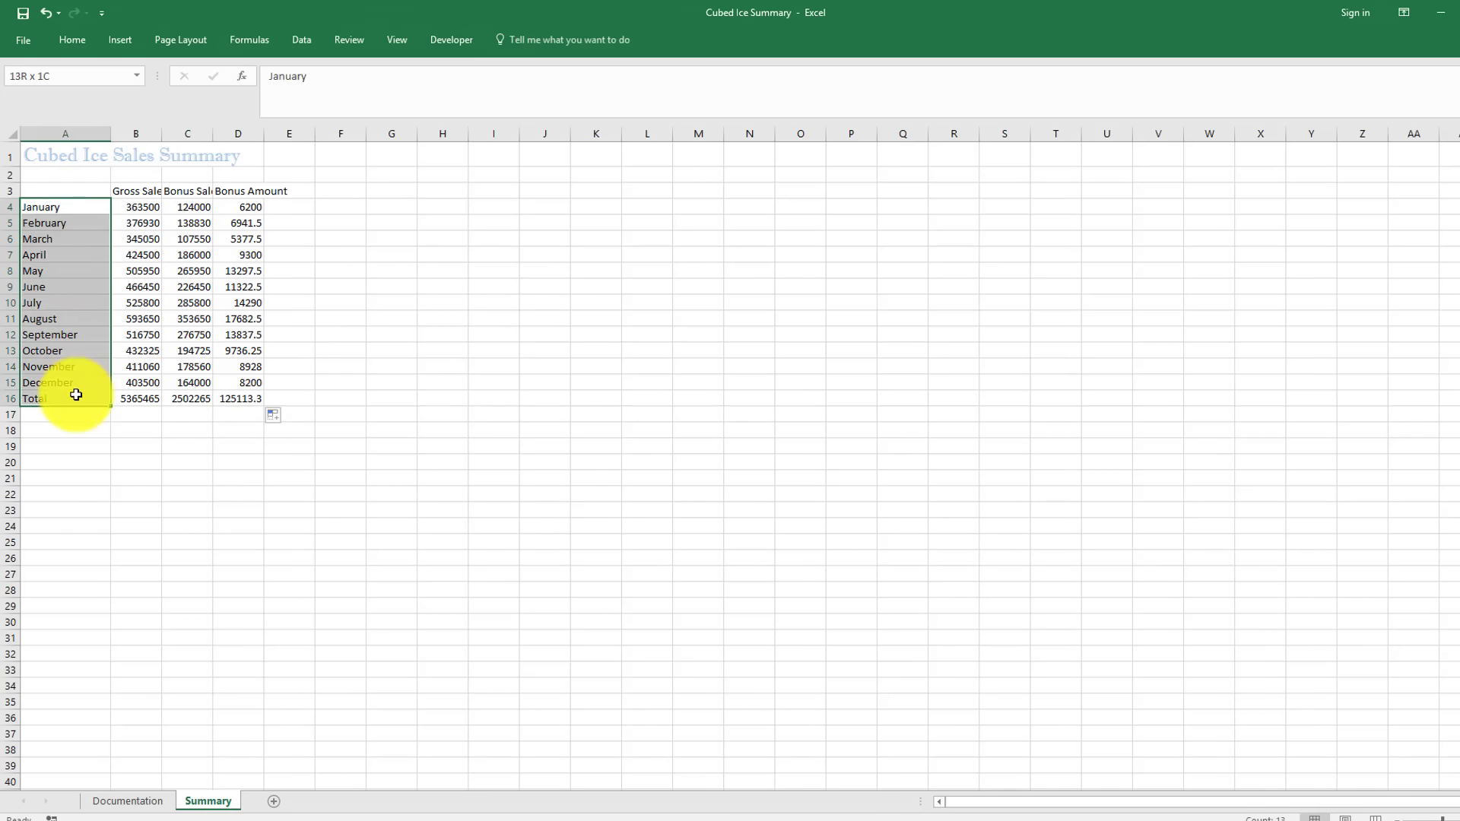
{"action": "left_click", "coordinate": [74, 41]}
{"action": "left_click", "coordinate": [136, 94]}
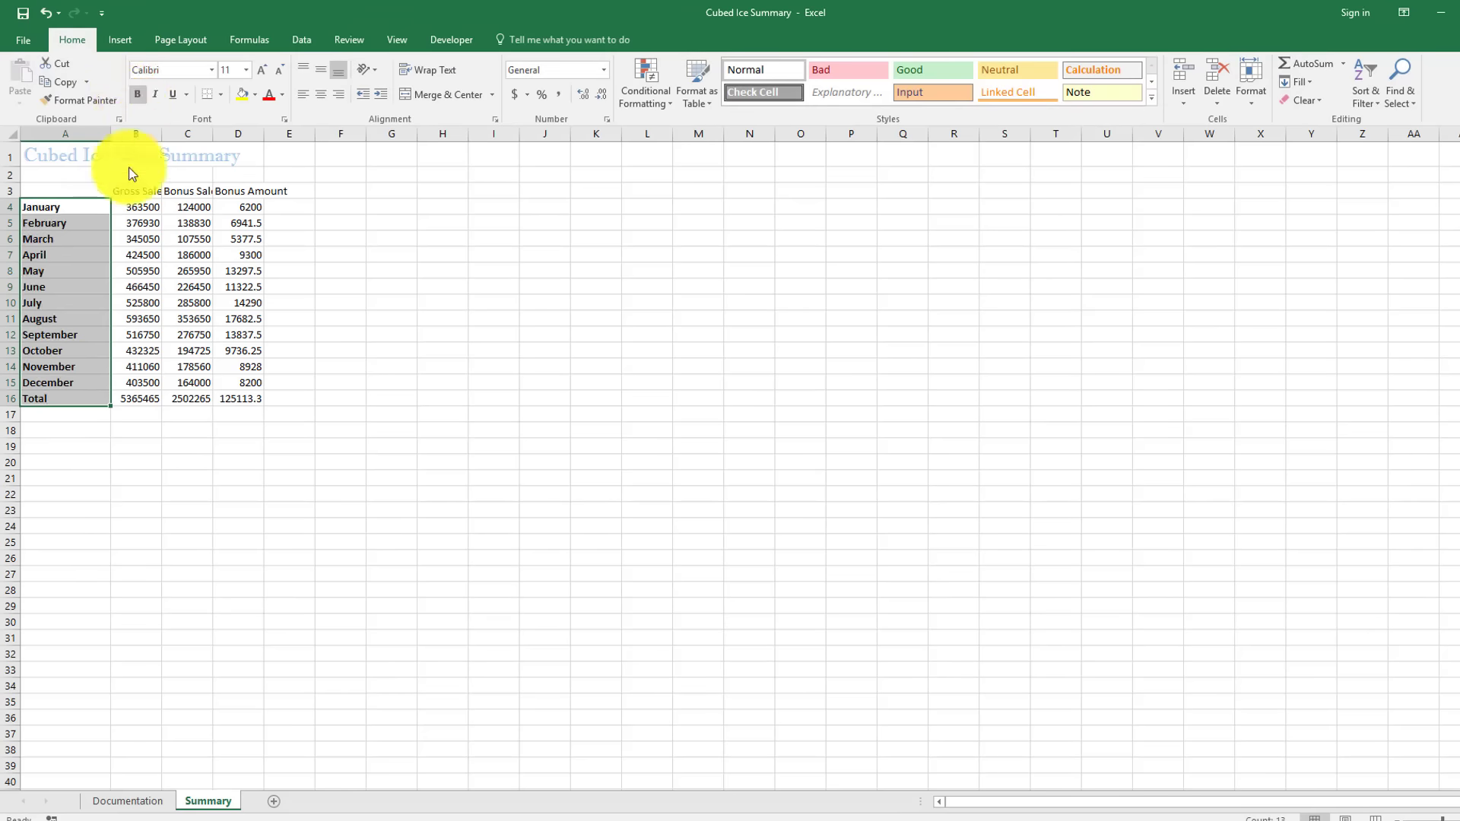
Step: Make the column headings in B3:D3 bold and wrap their text
{"action": "left_click", "coordinate": [127, 188]}
{"action": "left_click", "coordinate": [128, 191]}
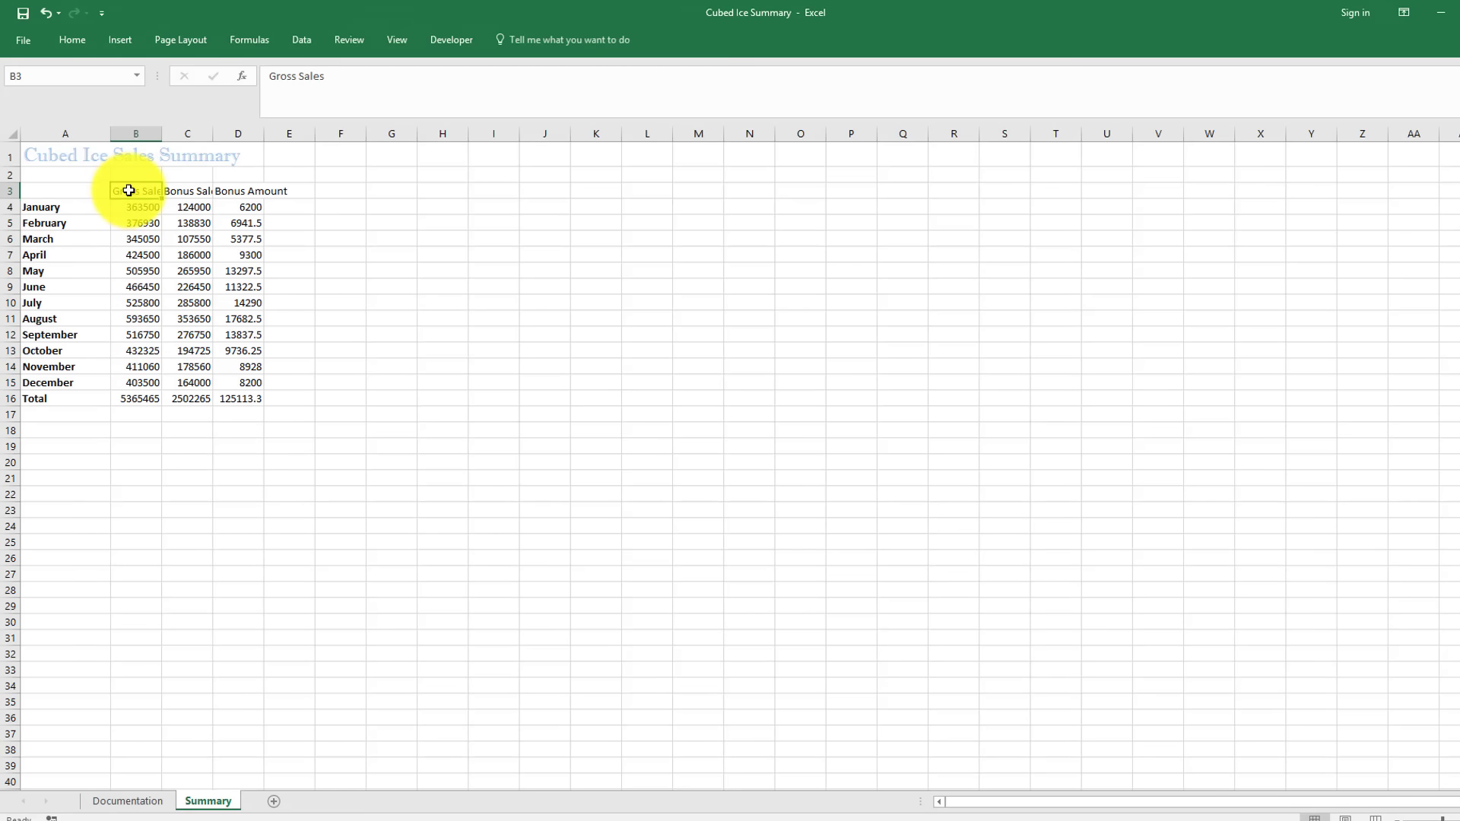
{"action": "left_click_drag", "start_coordinate": [128, 190], "coordinate": [235, 189]}
{"action": "left_click", "coordinate": [60, 39]}
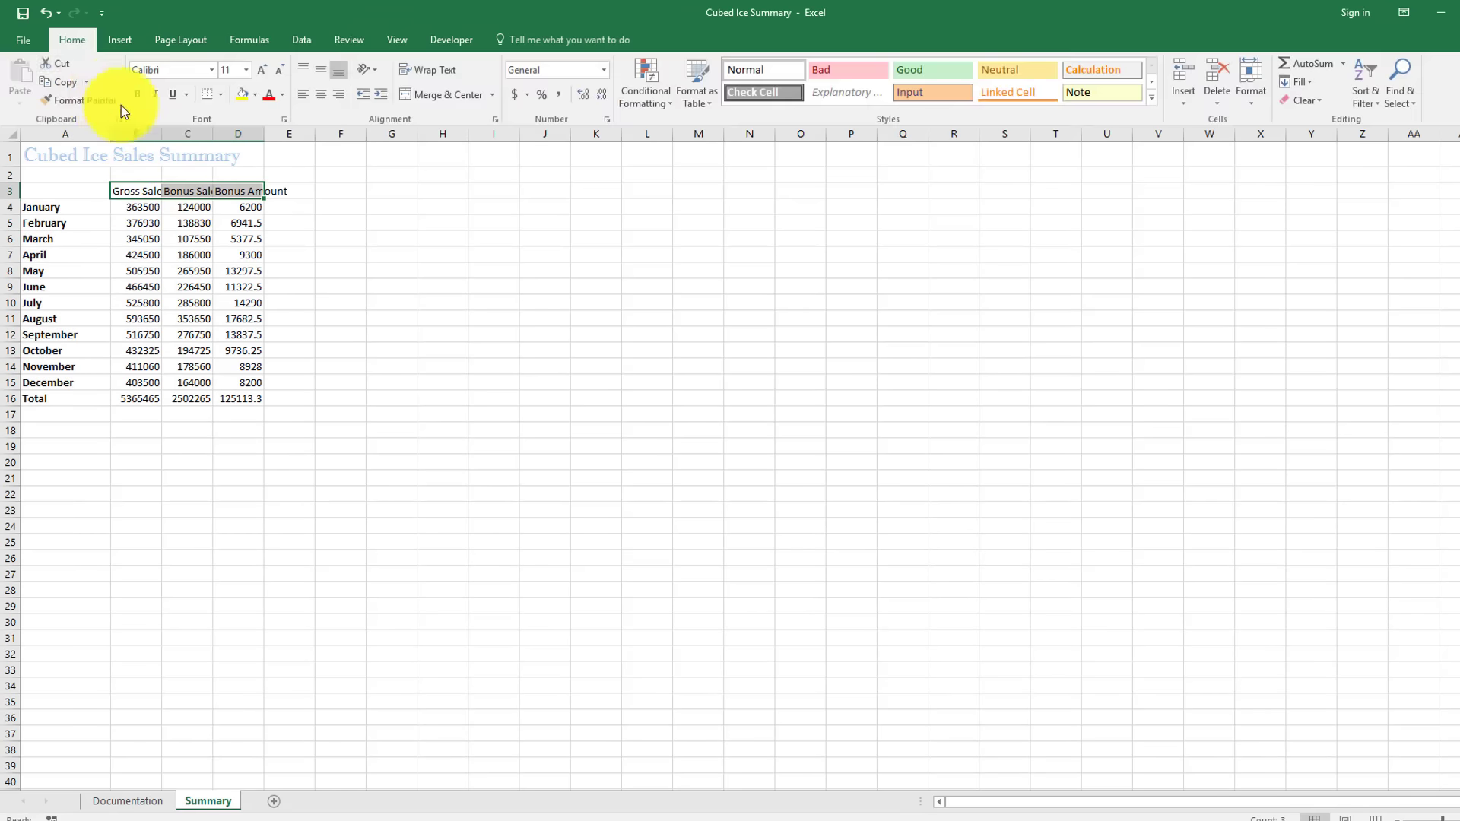
{"action": "left_click", "coordinate": [139, 92]}
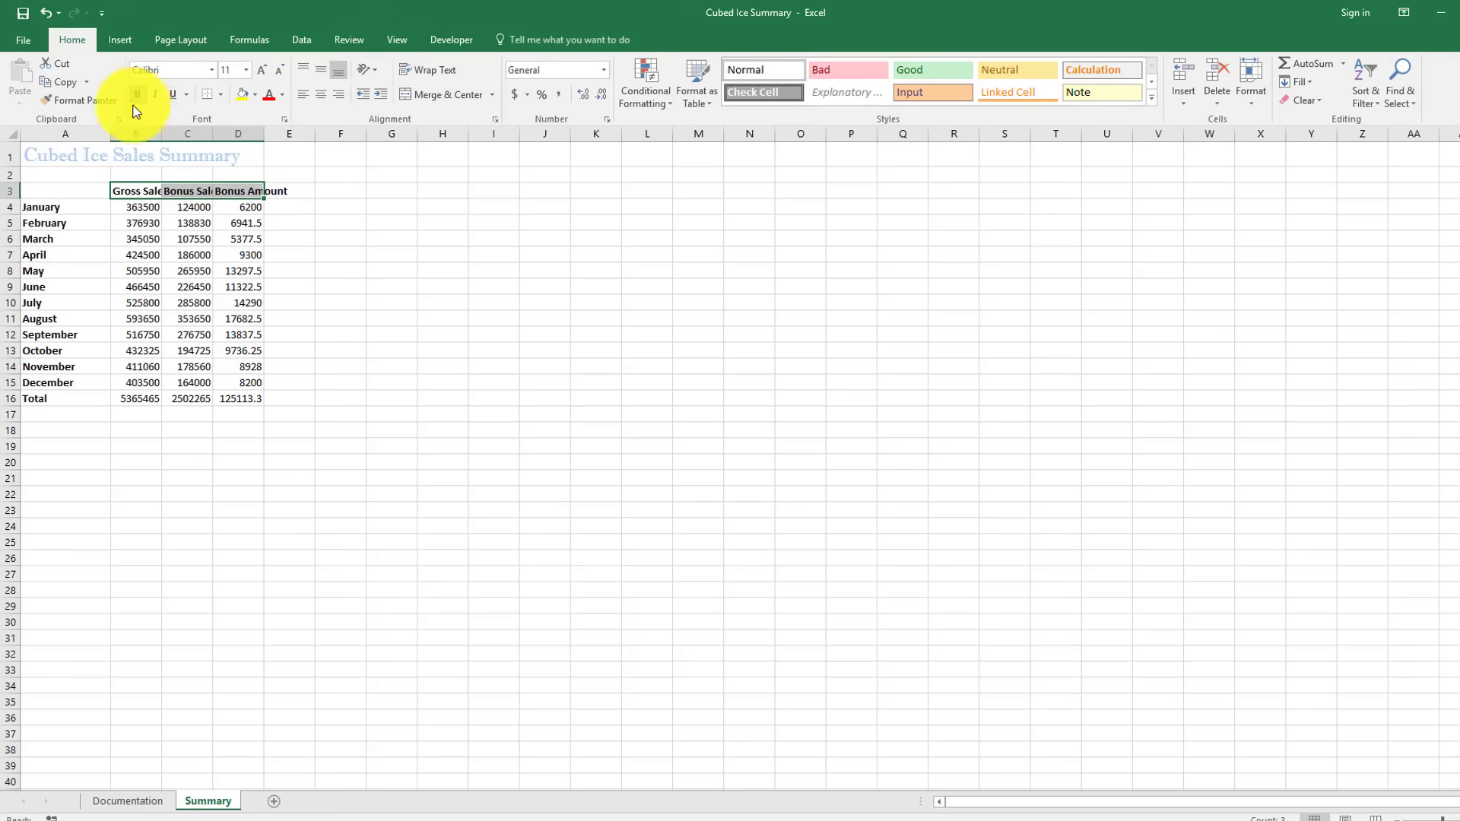
{"action": "left_click", "coordinate": [426, 70]}
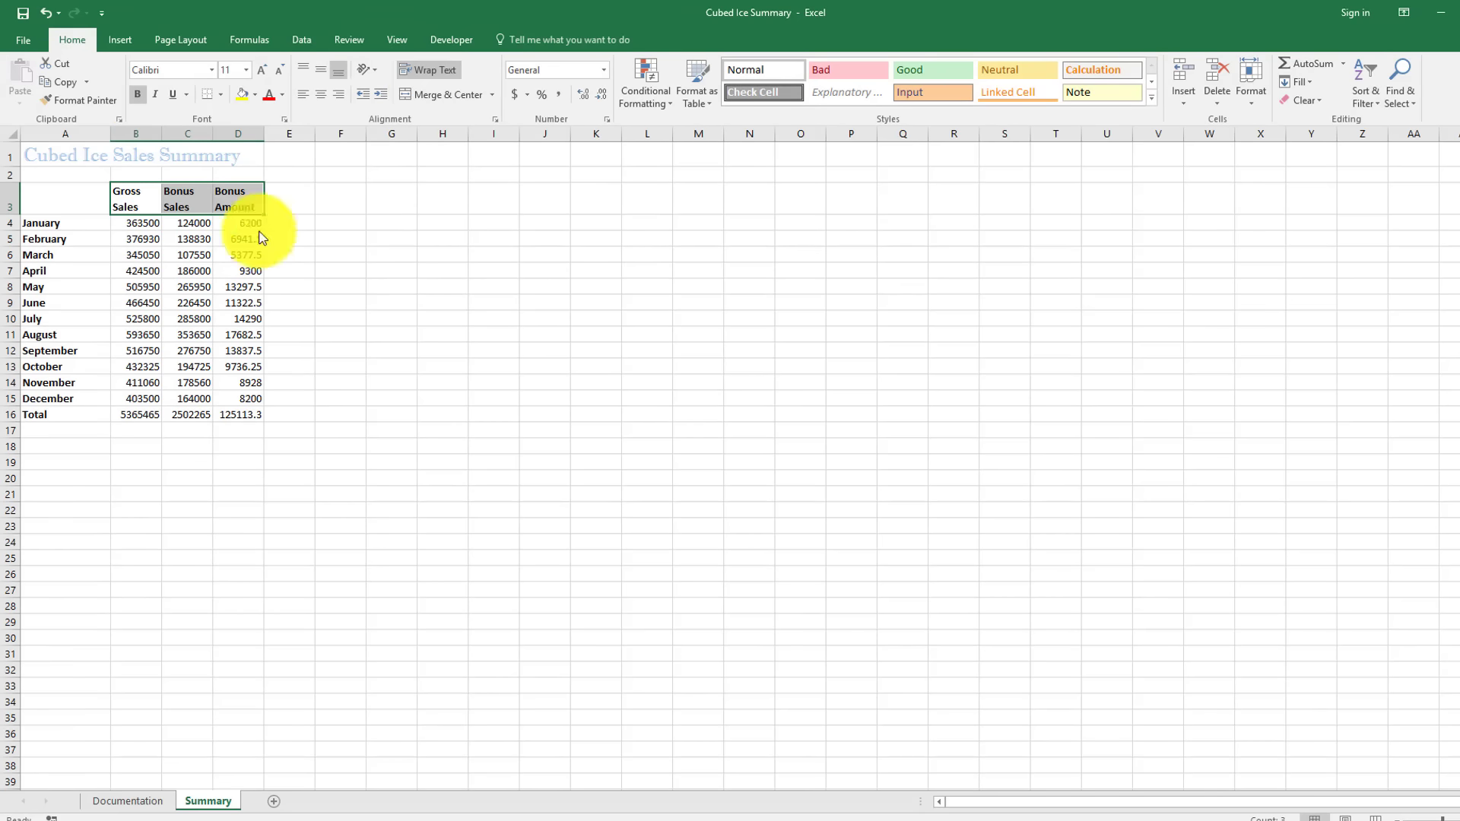
Step: Format the monthly values in B4:D15 with the comma style and no decimal places
{"action": "left_click", "coordinate": [243, 281]}
{"action": "left_click", "coordinate": [152, 224]}
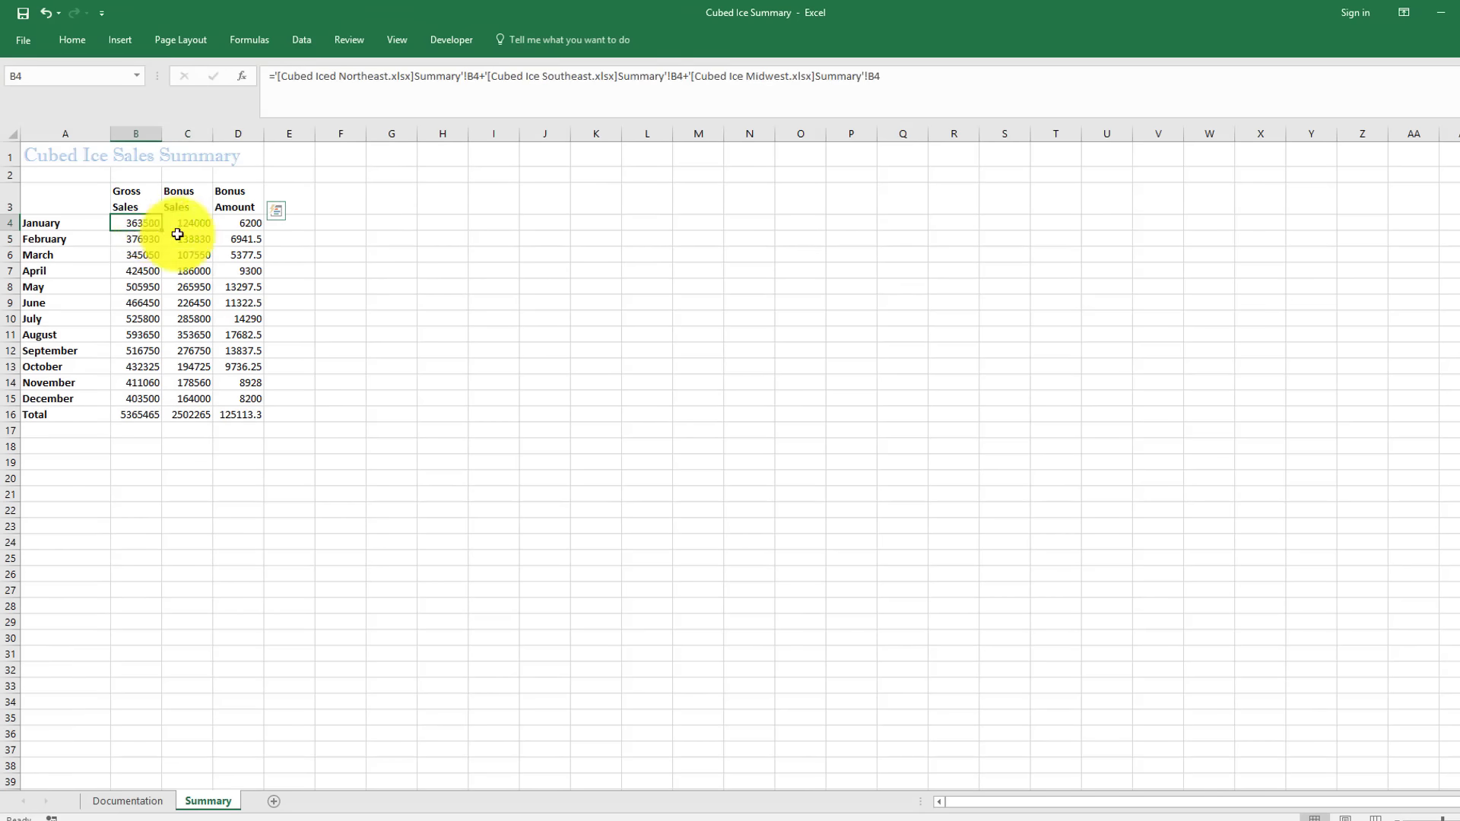
{"action": "left_click_drag", "start_coordinate": [177, 234], "coordinate": [239, 399]}
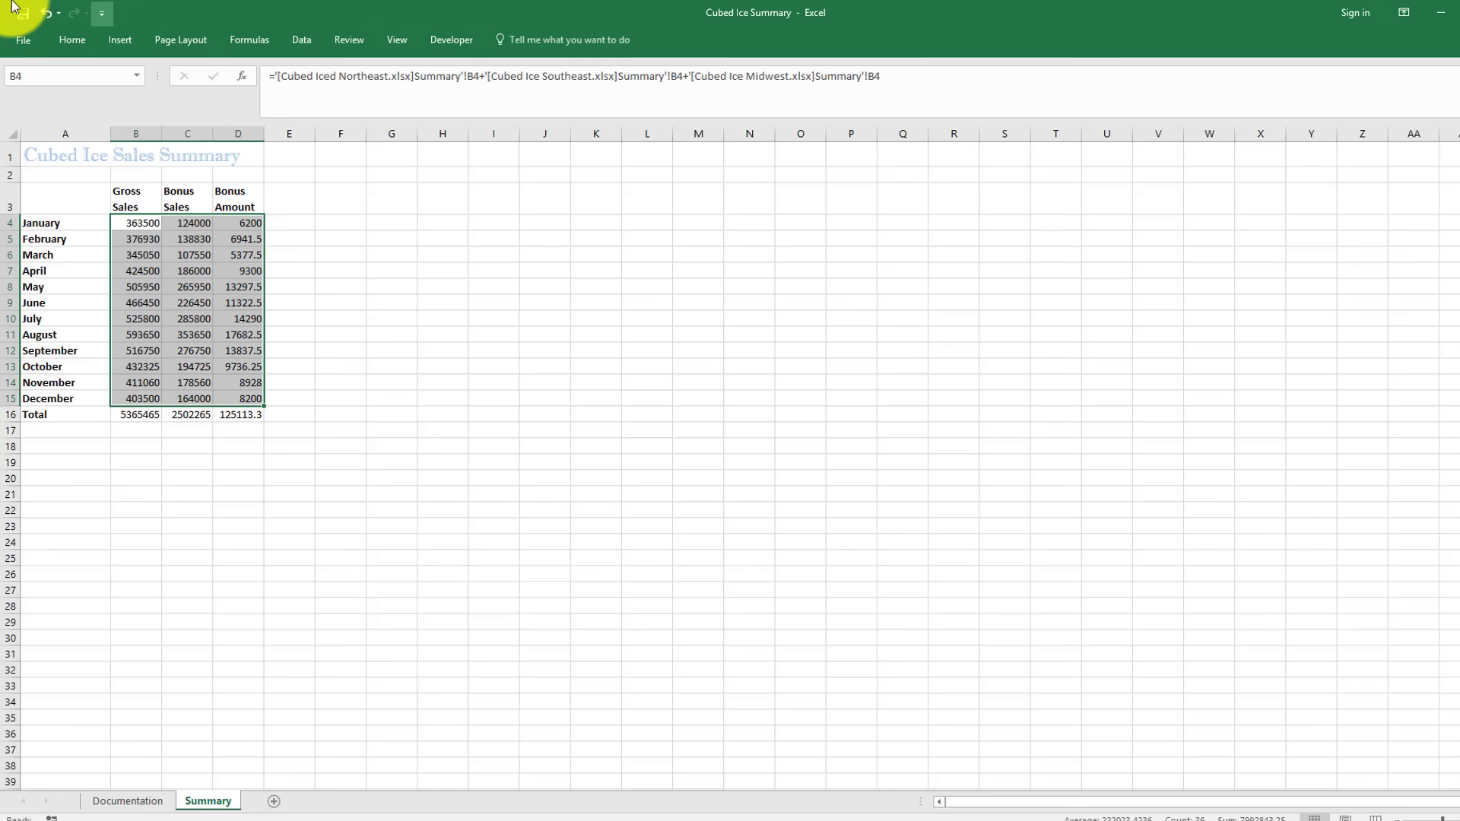
{"action": "left_click", "coordinate": [73, 41]}
{"action": "left_click", "coordinate": [560, 94]}
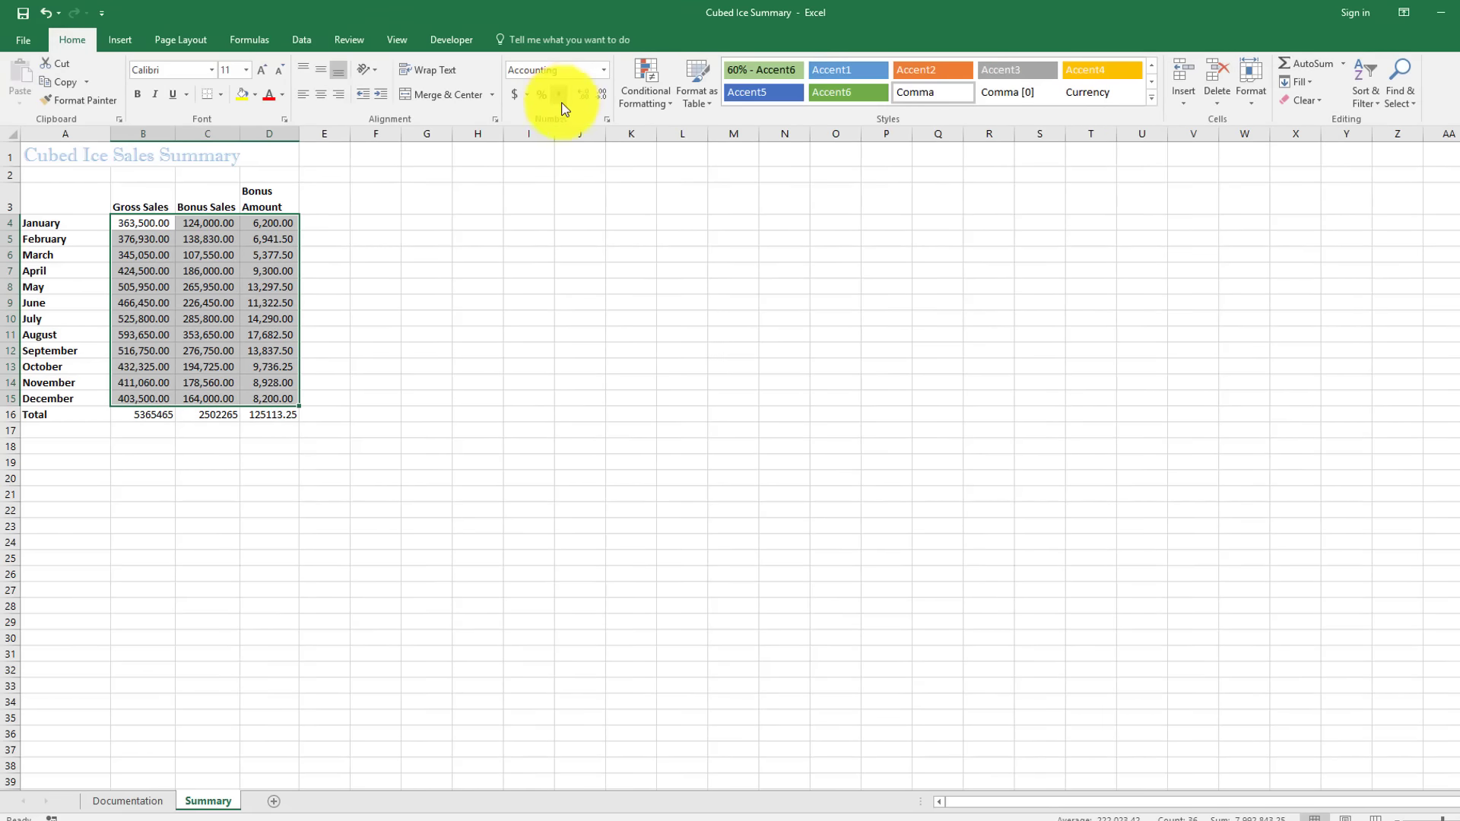
{"action": "left_click", "coordinate": [600, 97]}
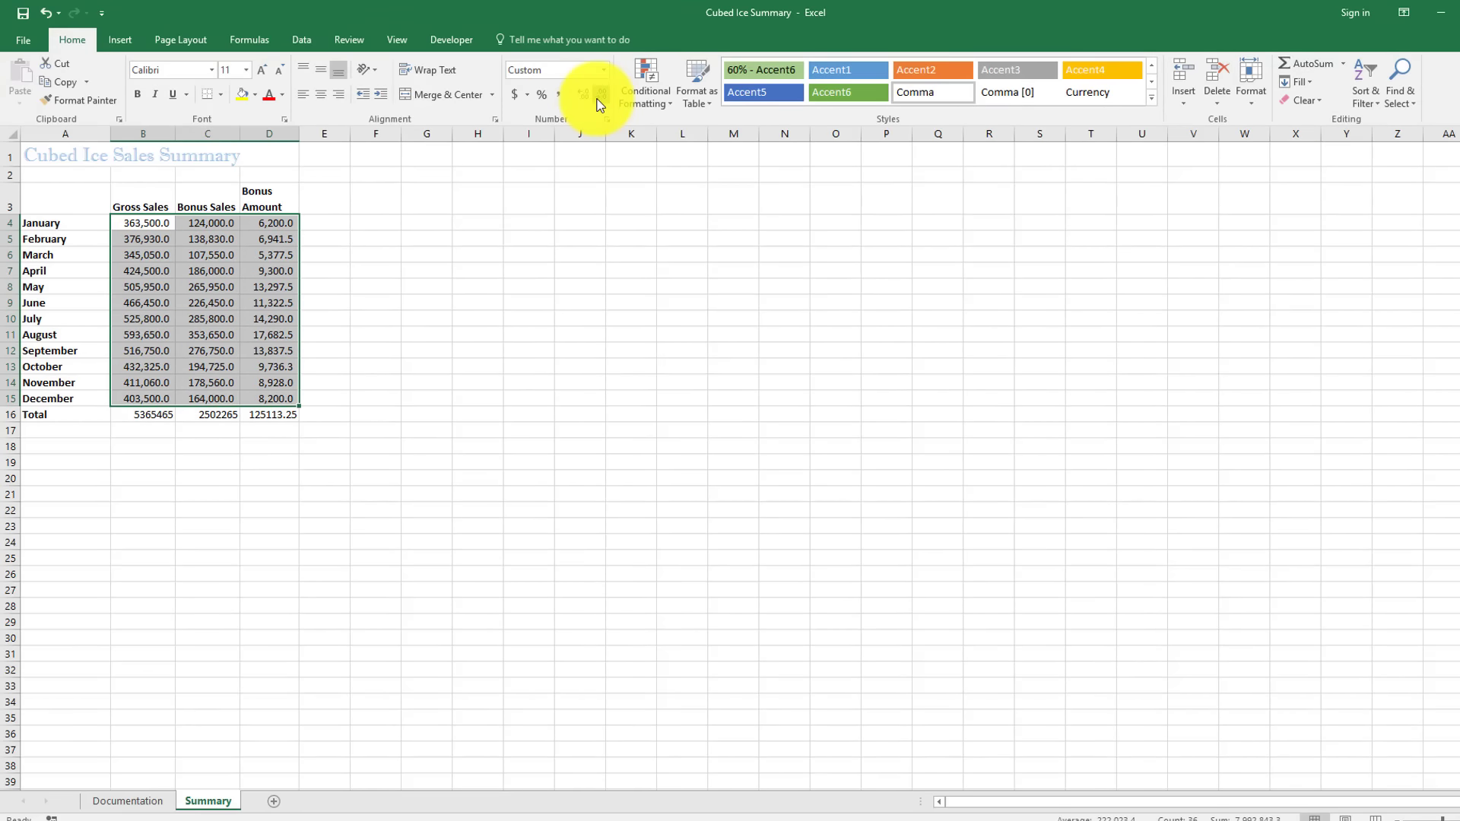
{"action": "left_click", "coordinate": [600, 97]}
Step: Format the totals in B16:D16 in the dollar accounting format with no decimal places
{"action": "left_click", "coordinate": [135, 421]}
{"action": "left_click_drag", "start_coordinate": [135, 421], "coordinate": [282, 414]}
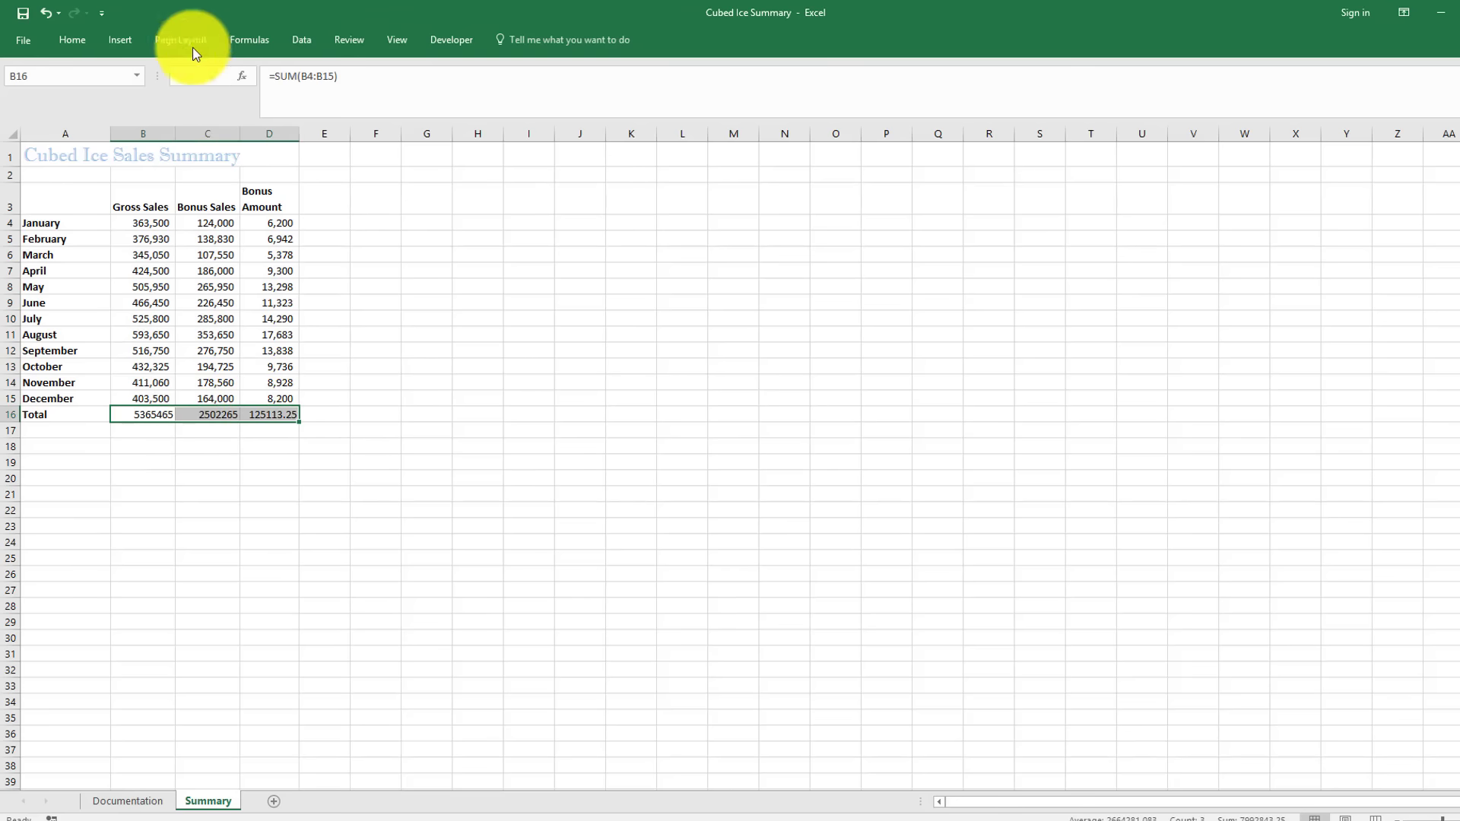
{"action": "left_click", "coordinate": [76, 39]}
{"action": "left_click", "coordinate": [511, 94]}
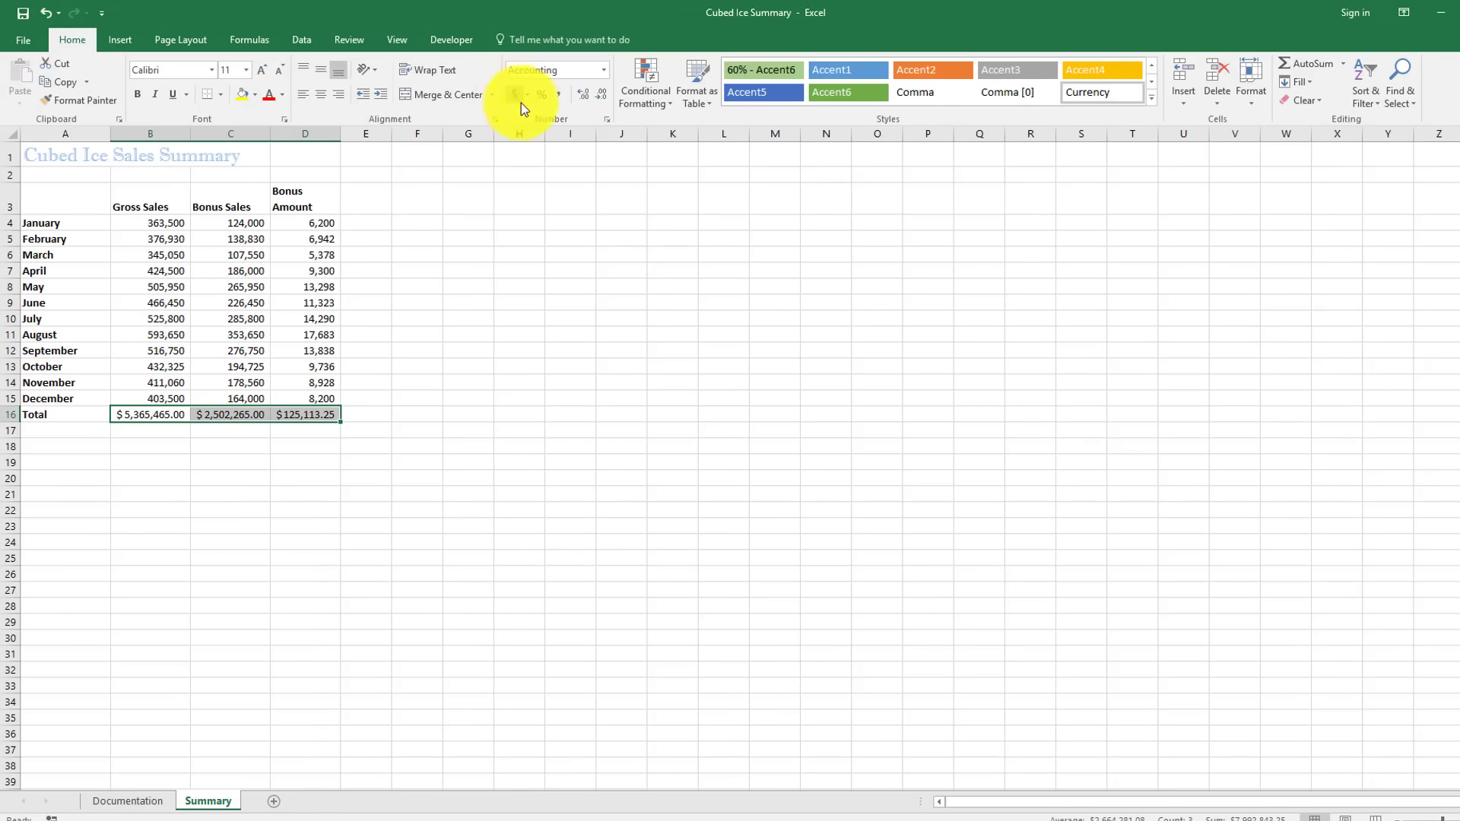
{"action": "left_click", "coordinate": [602, 92]}
{"action": "left_click", "coordinate": [602, 93]}
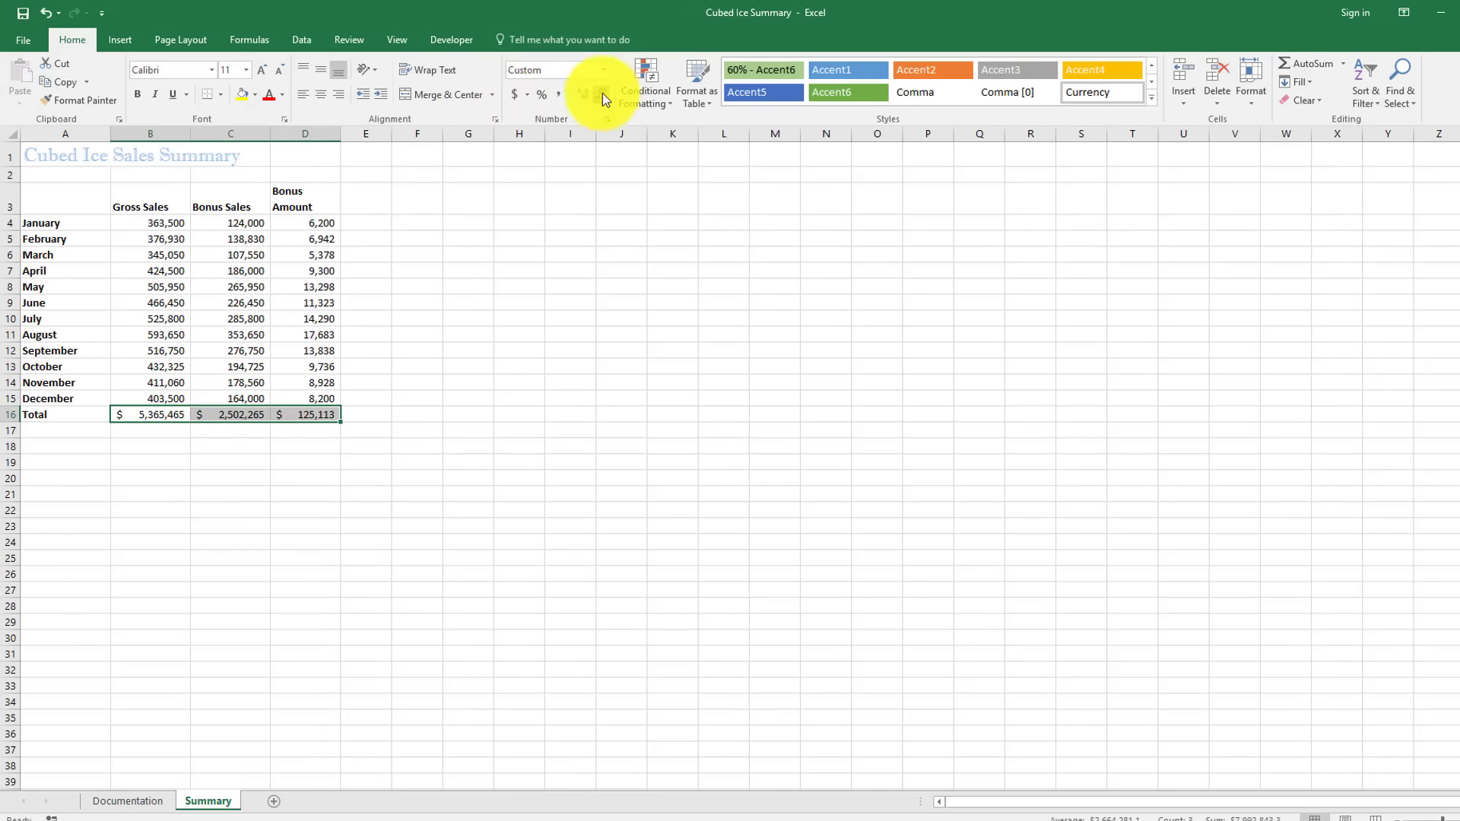
Step: Create a custom page header for the Summary sheet with the file name and the sheet name on separate lines in its right section
{"action": "left_click", "coordinate": [181, 222]}
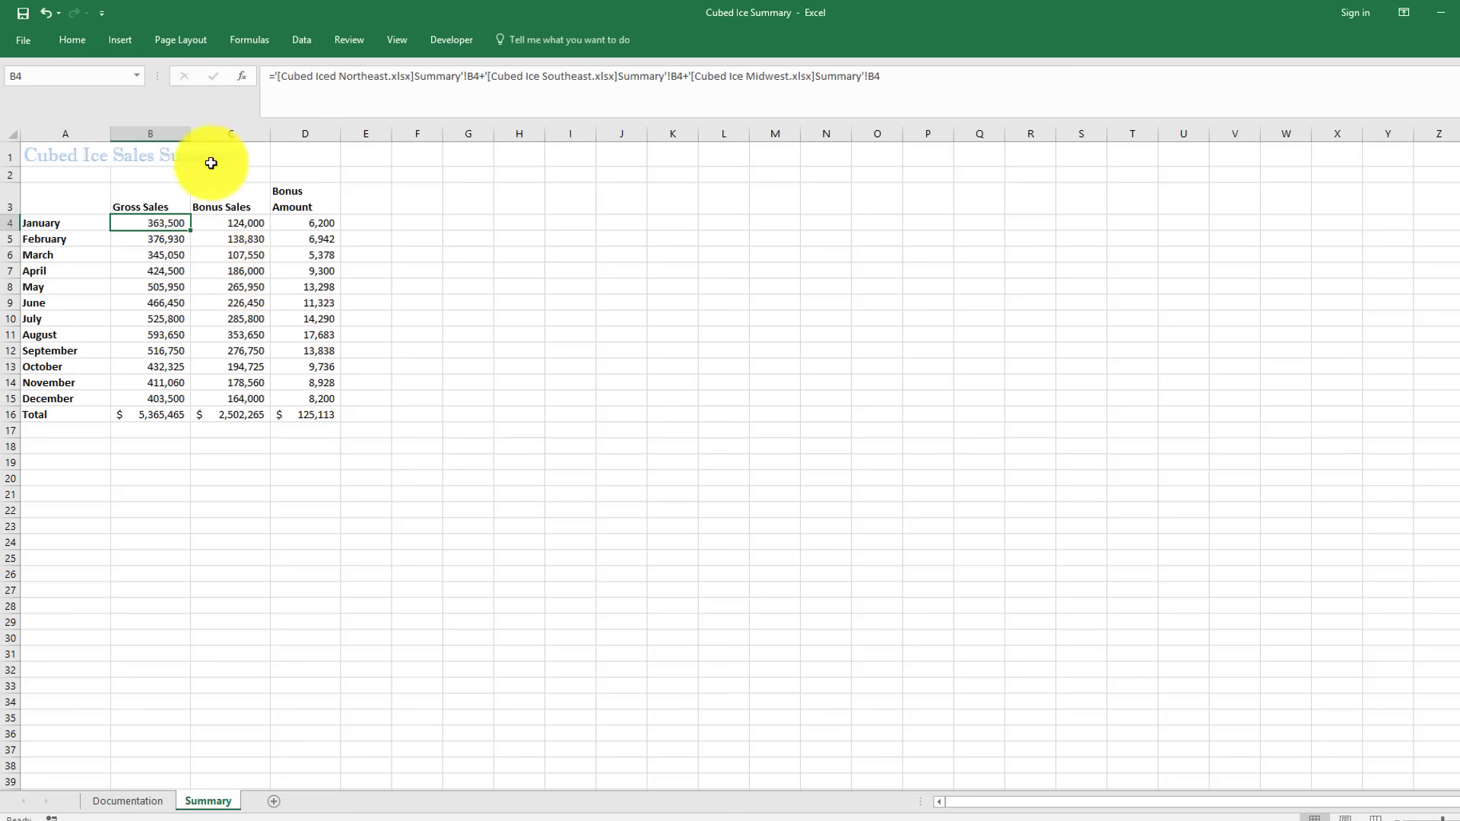
{"action": "left_click", "coordinate": [199, 40]}
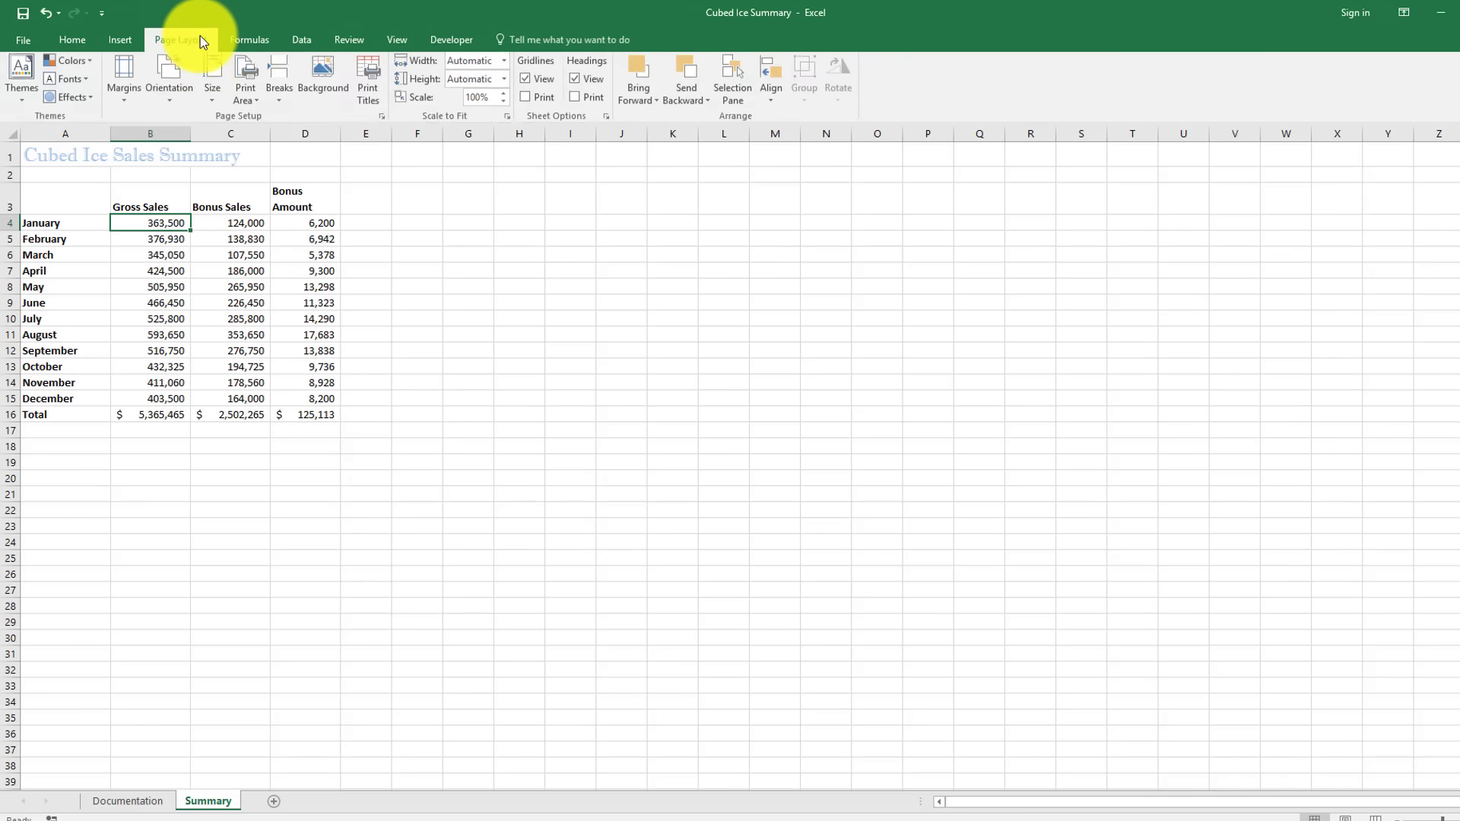
{"action": "left_click", "coordinate": [383, 120]}
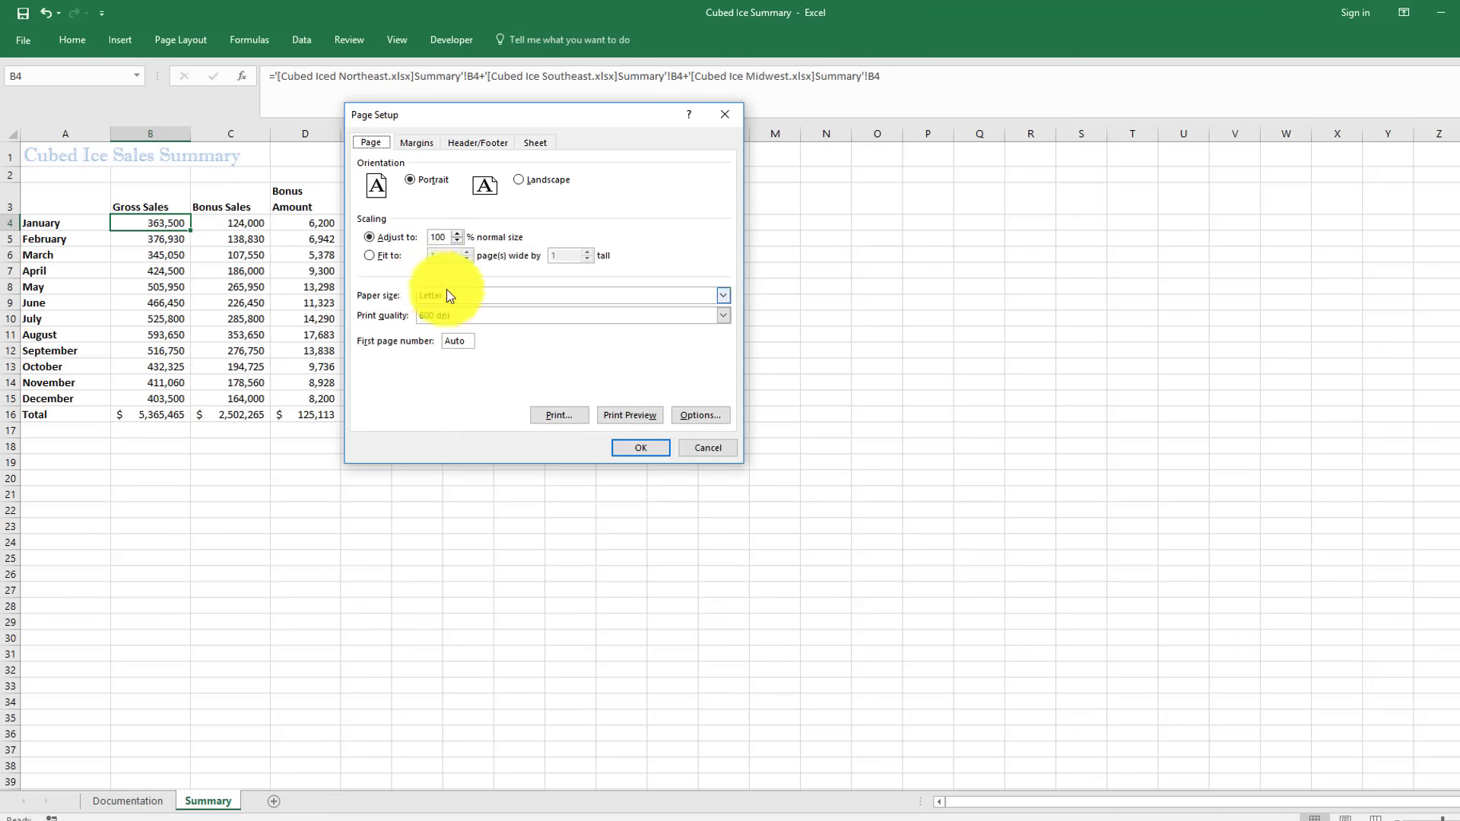
{"action": "left_click", "coordinate": [476, 144]}
{"action": "left_click", "coordinate": [518, 248]}
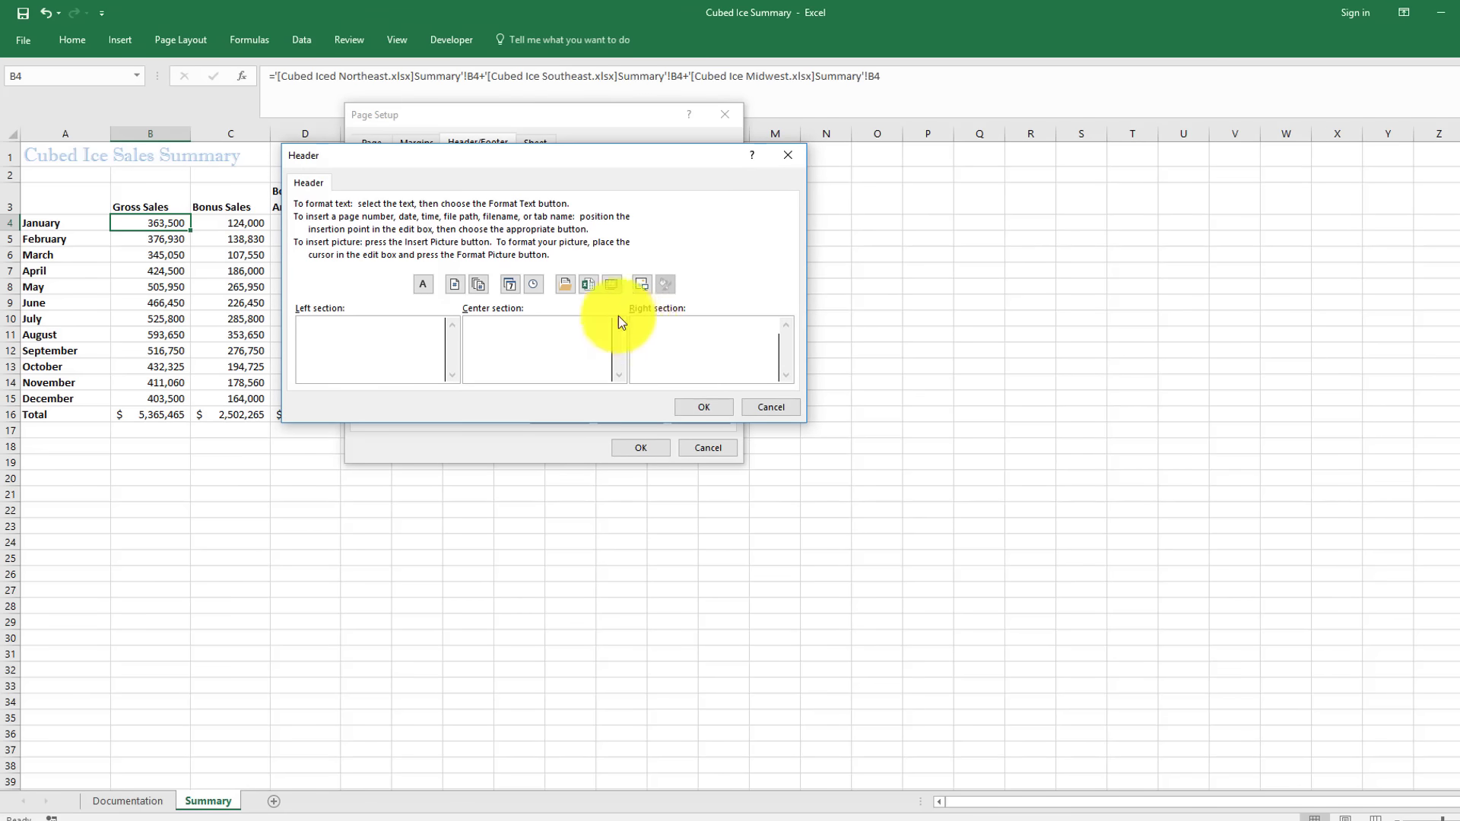
{"action": "left_click", "coordinate": [590, 287]}
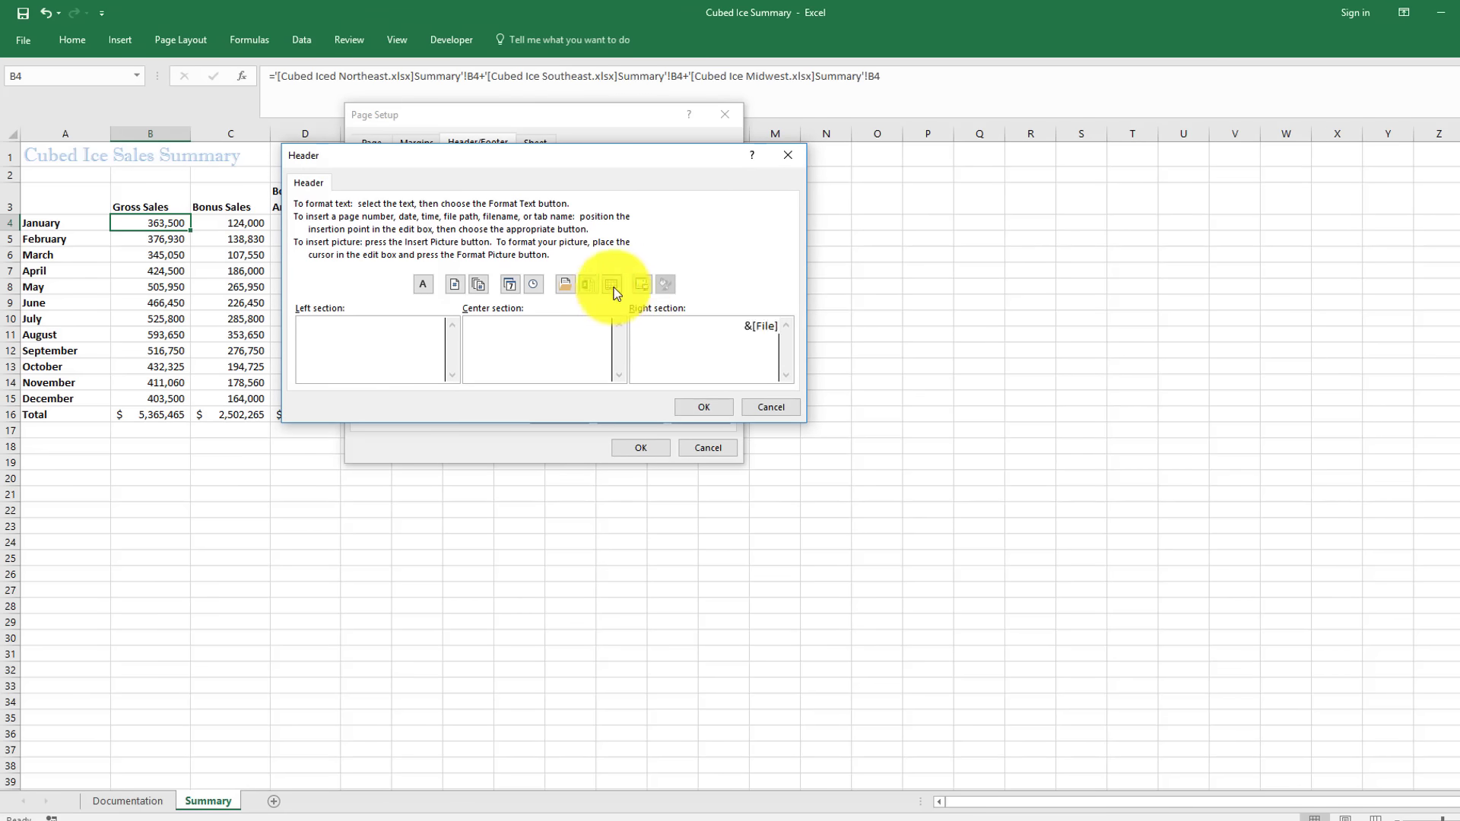
{"action": "key", "text": "Return"}
{"action": "left_click", "coordinate": [612, 285]}
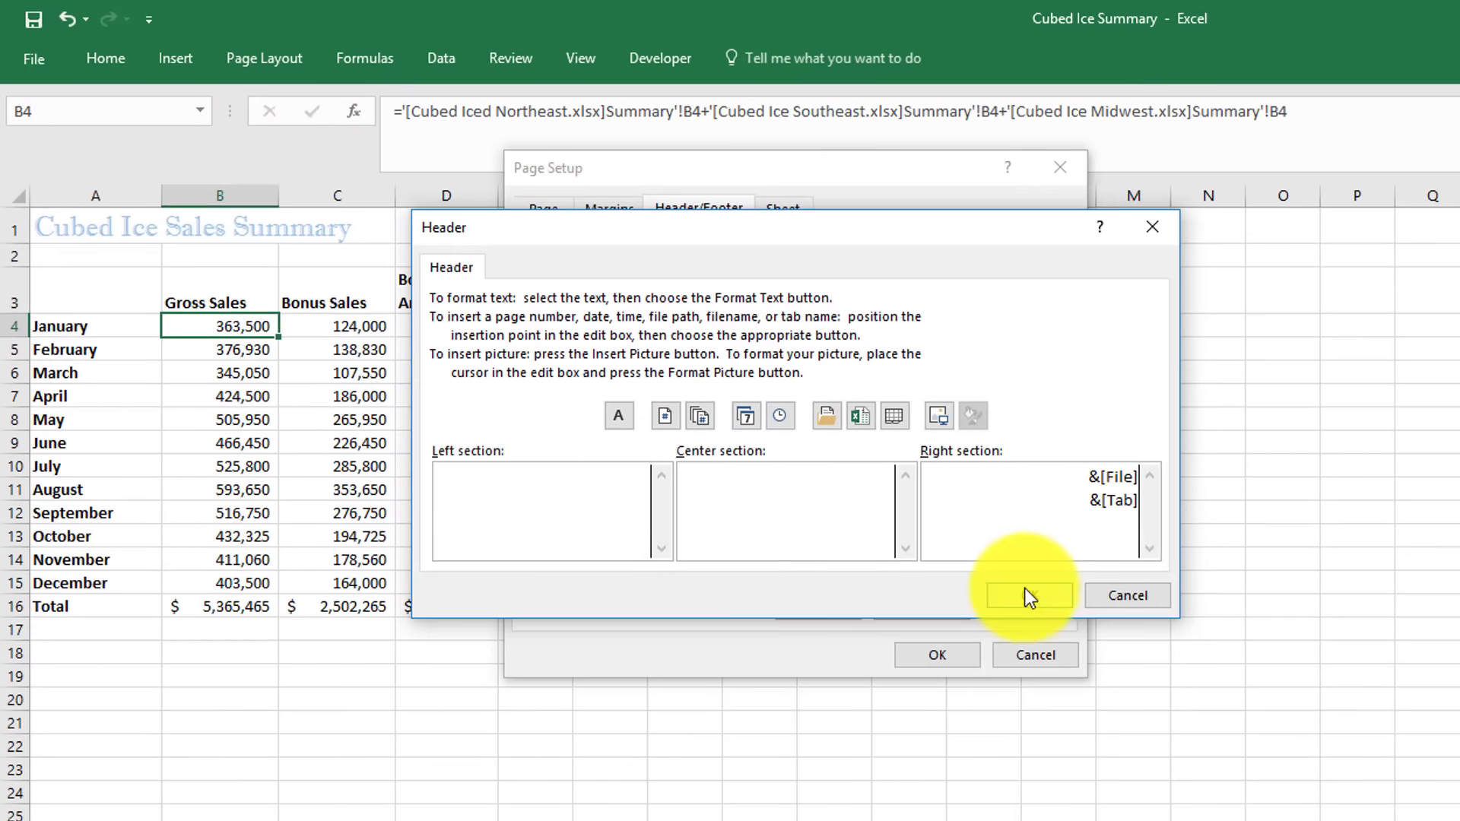
{"action": "left_click", "coordinate": [704, 407]}
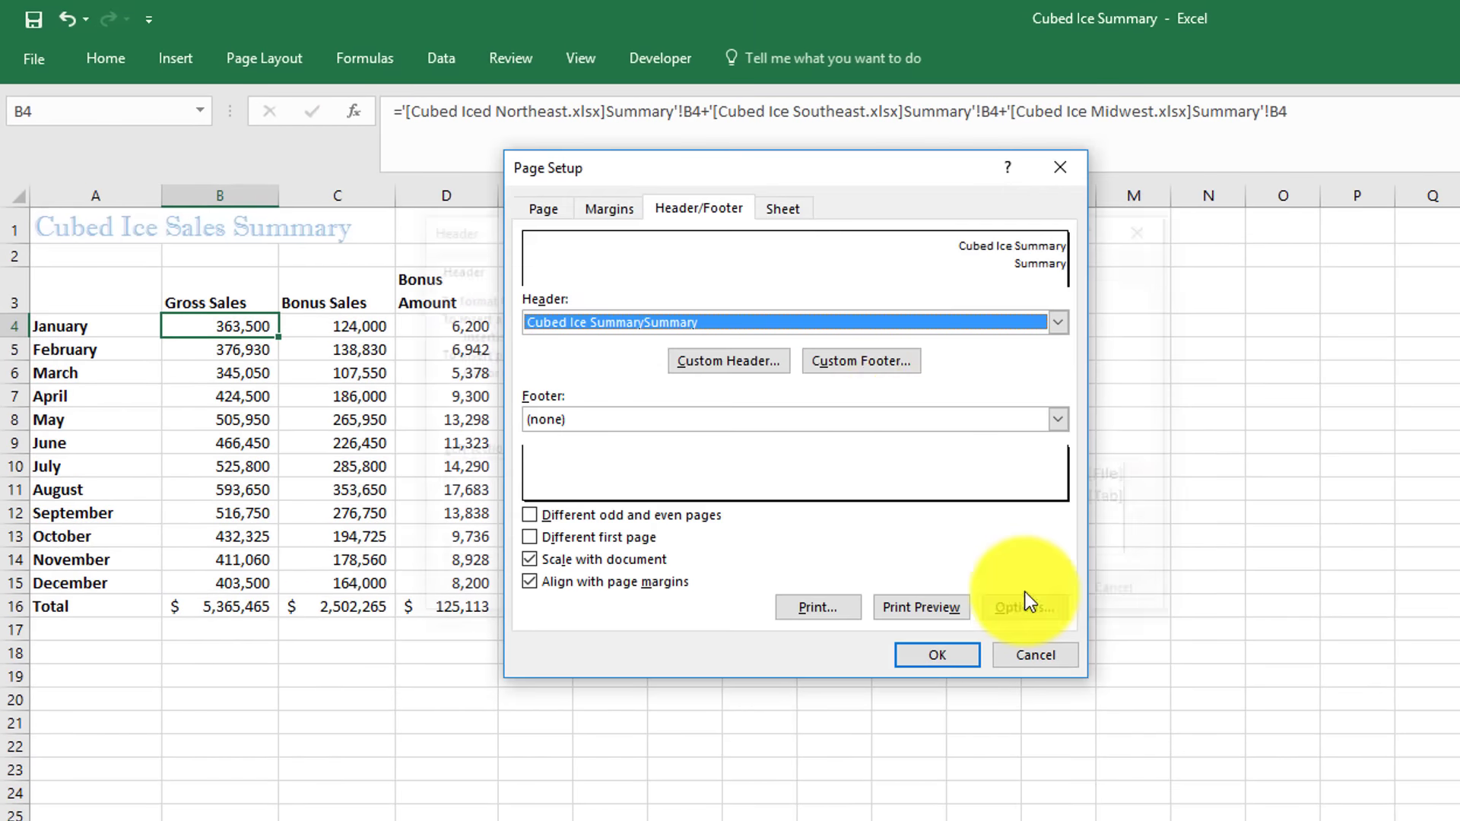
Step: Create a custom footer with the author's name and the current date on separate lines in its right section, and check the print preview
{"action": "left_click", "coordinate": [875, 360]}
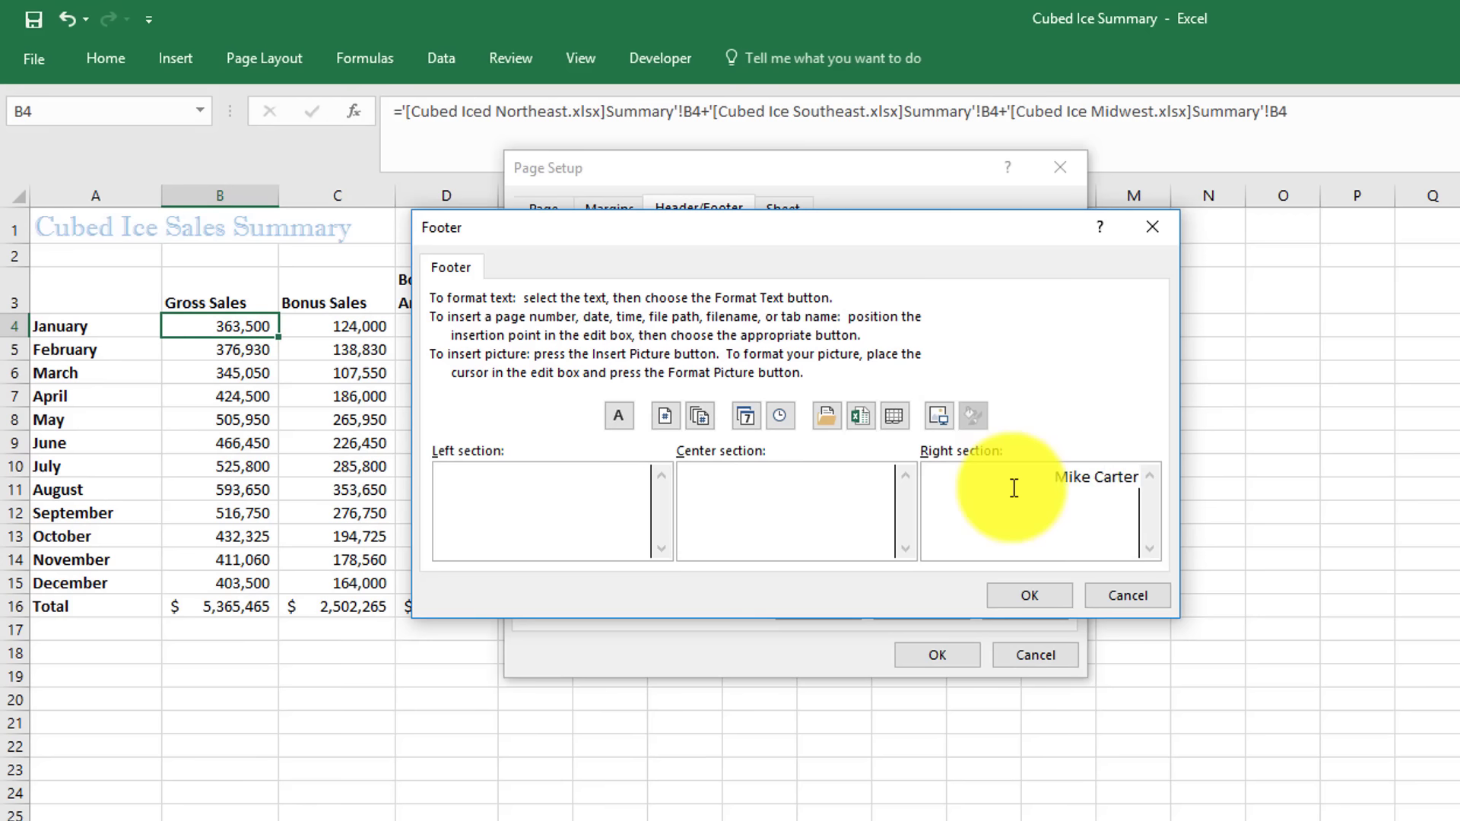
{"action": "key", "text": "Return"}
{"action": "left_click", "coordinate": [745, 417]}
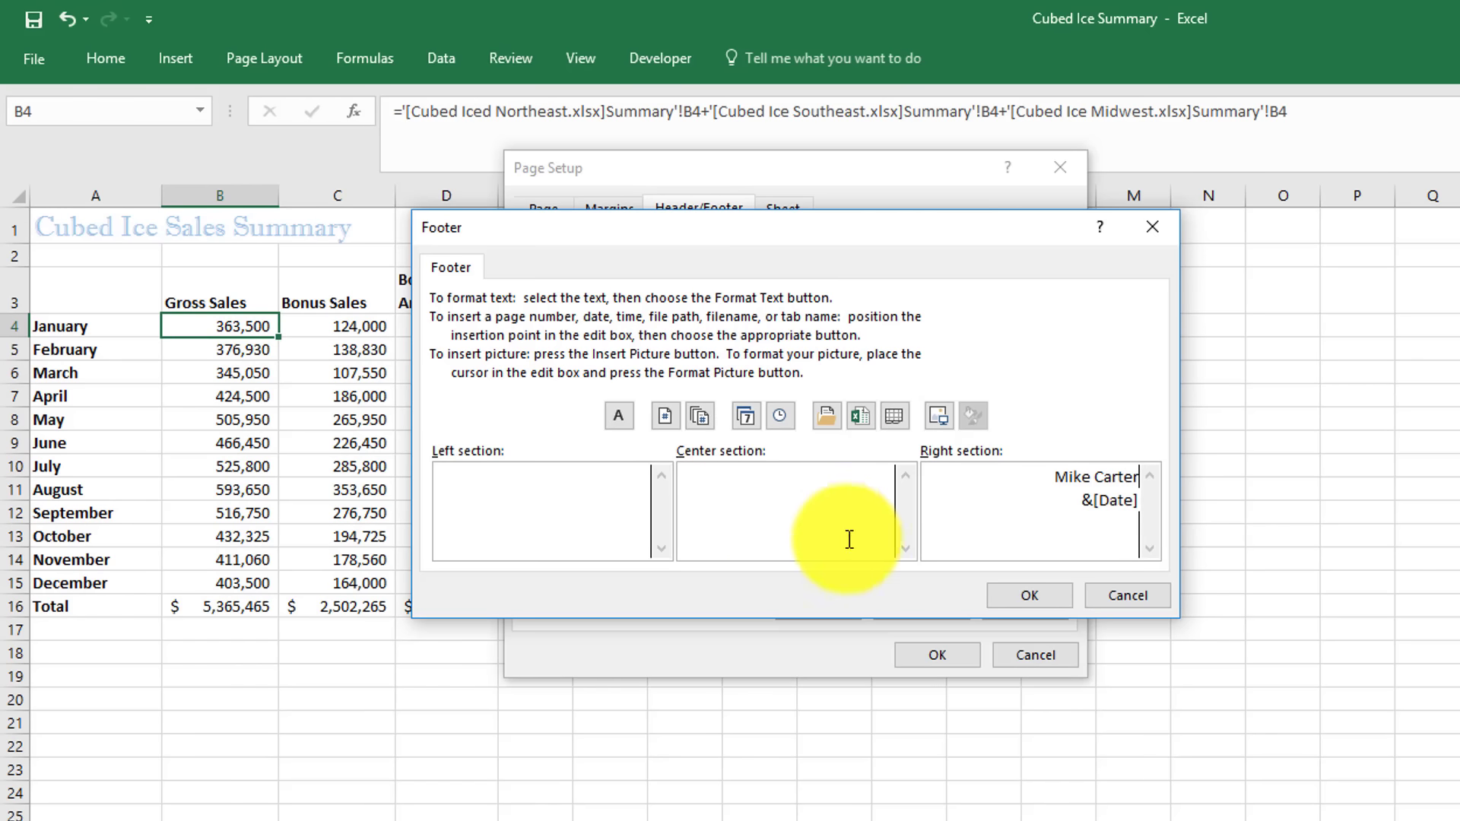
{"action": "left_click", "coordinate": [993, 595]}
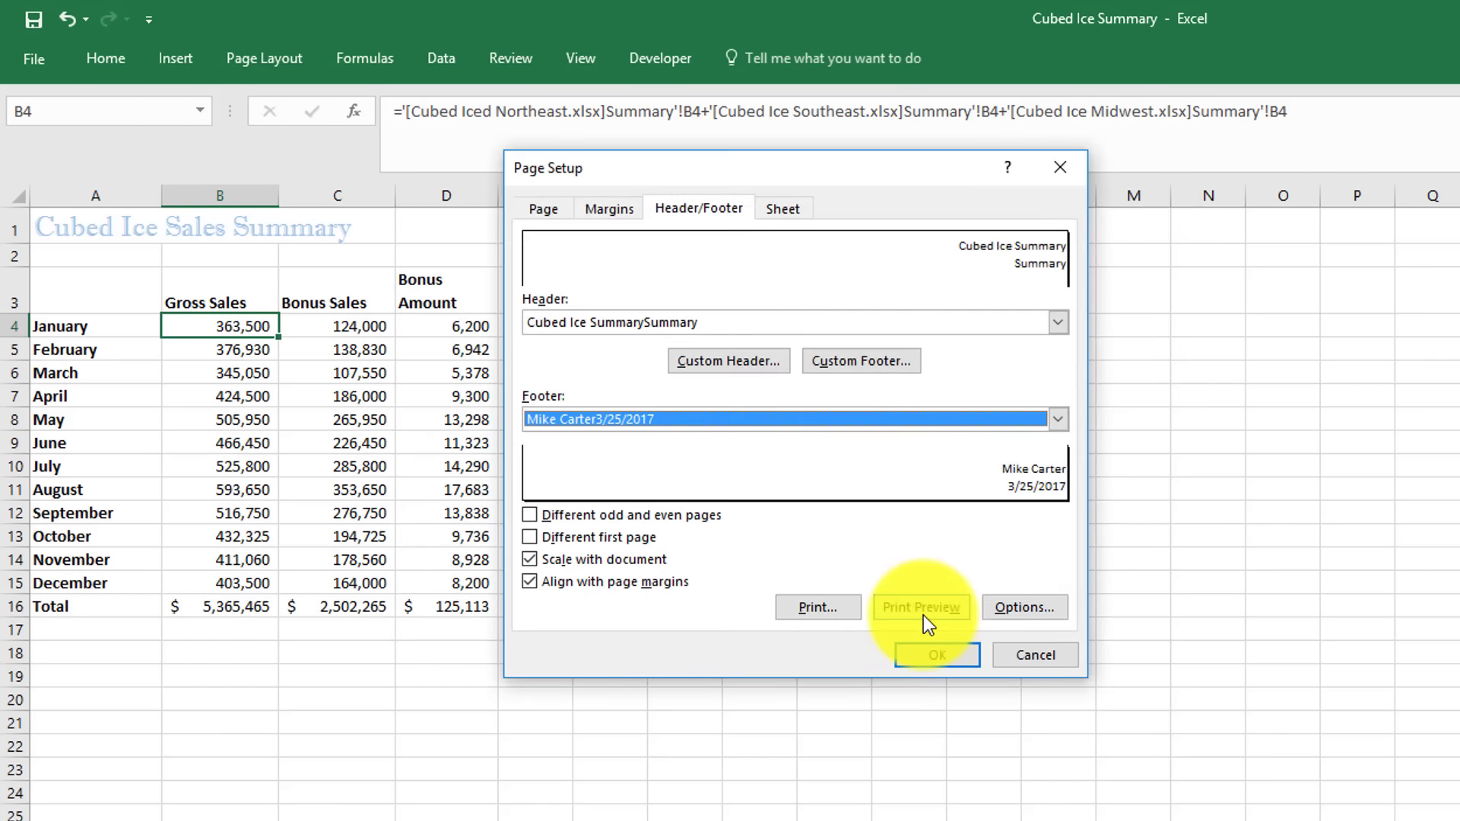
{"action": "left_click", "coordinate": [923, 615]}
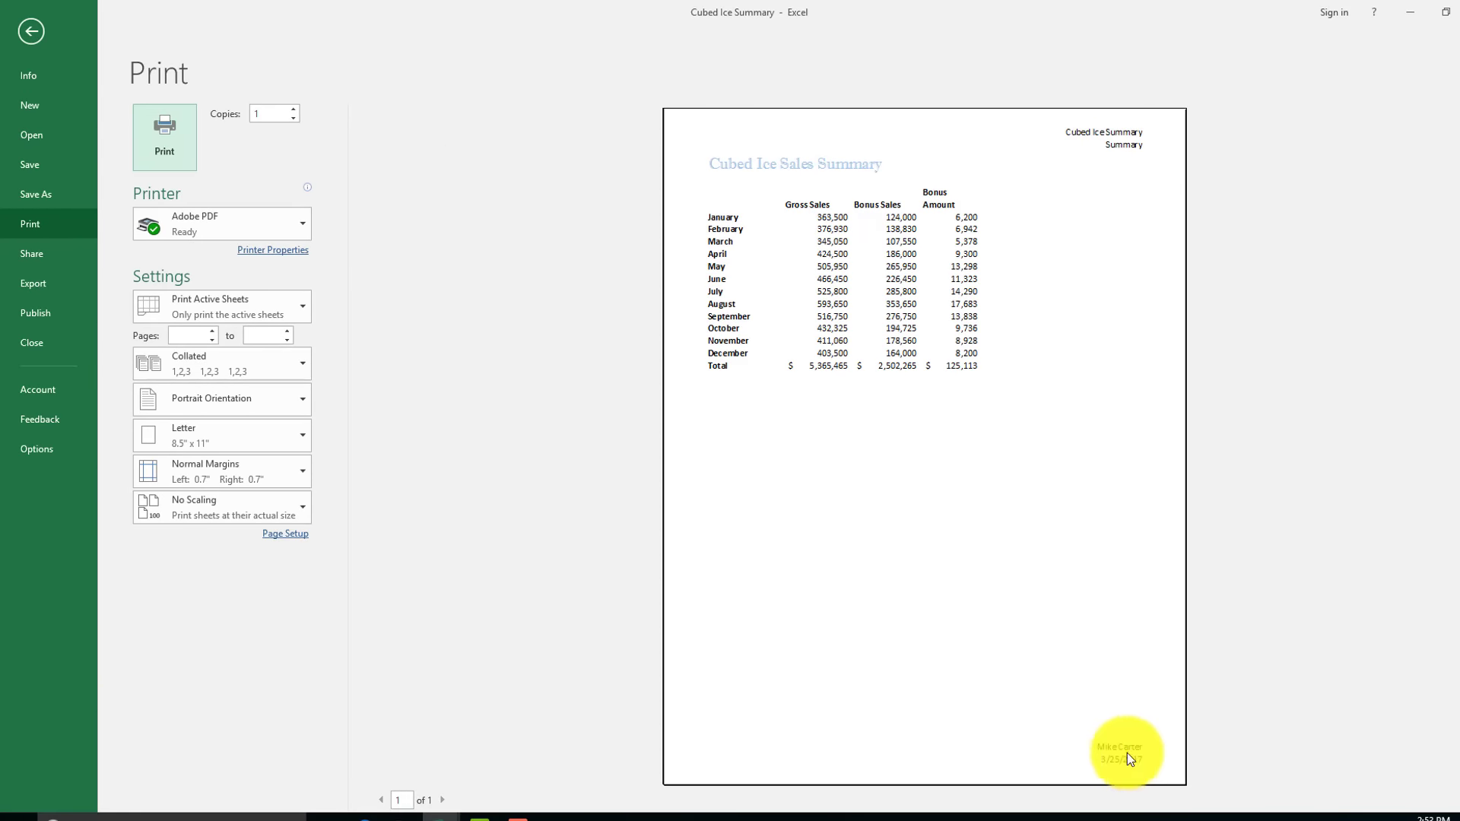
{"action": "left_click", "coordinate": [29, 31]}
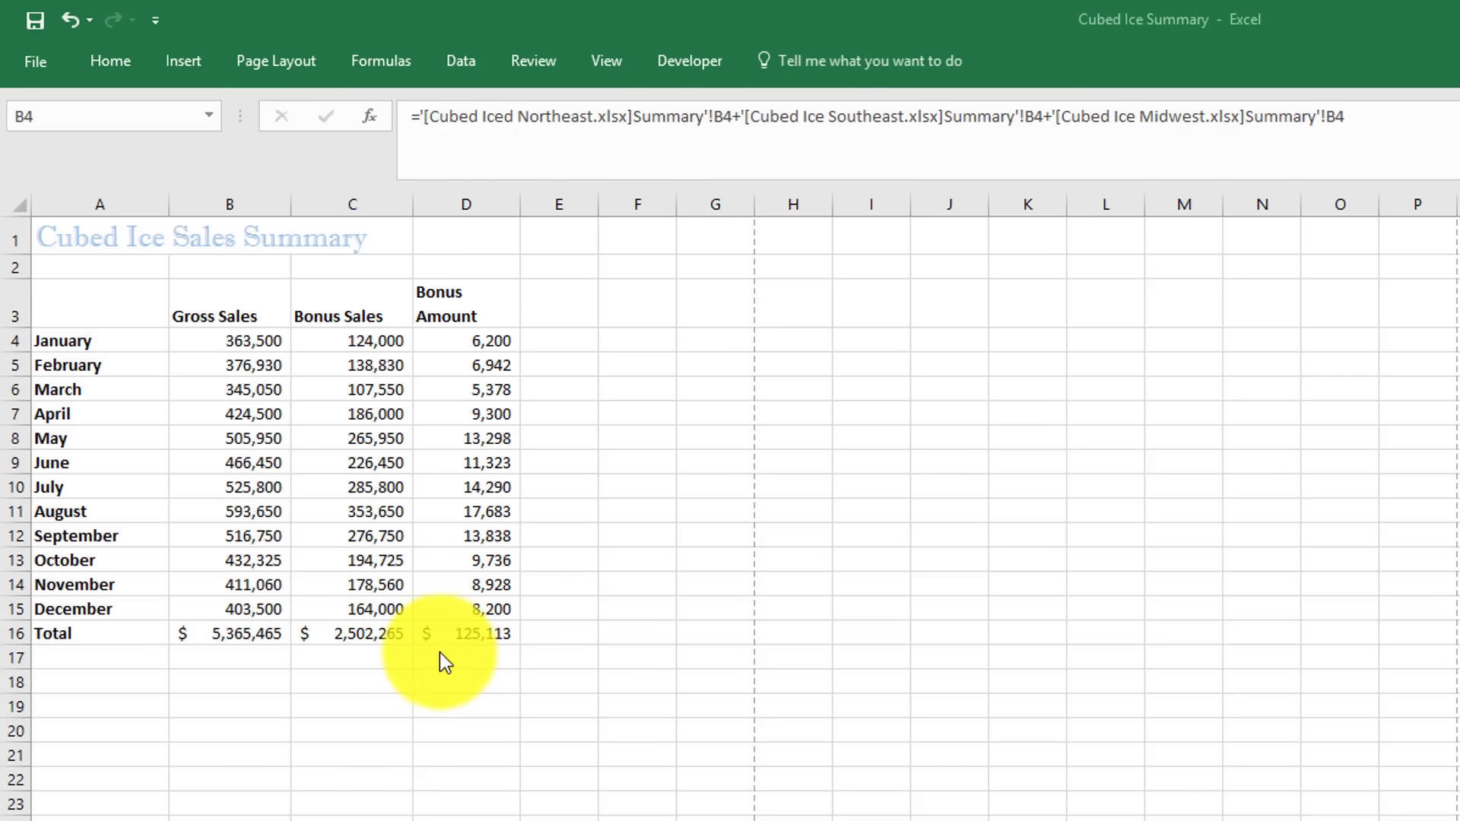
Step: Change the source of the Cubed Ice Midwest.xlsx link to the New Midwest workbook in the Files for Tutorial 6 case 4 folder
{"action": "left_click", "coordinate": [461, 62]}
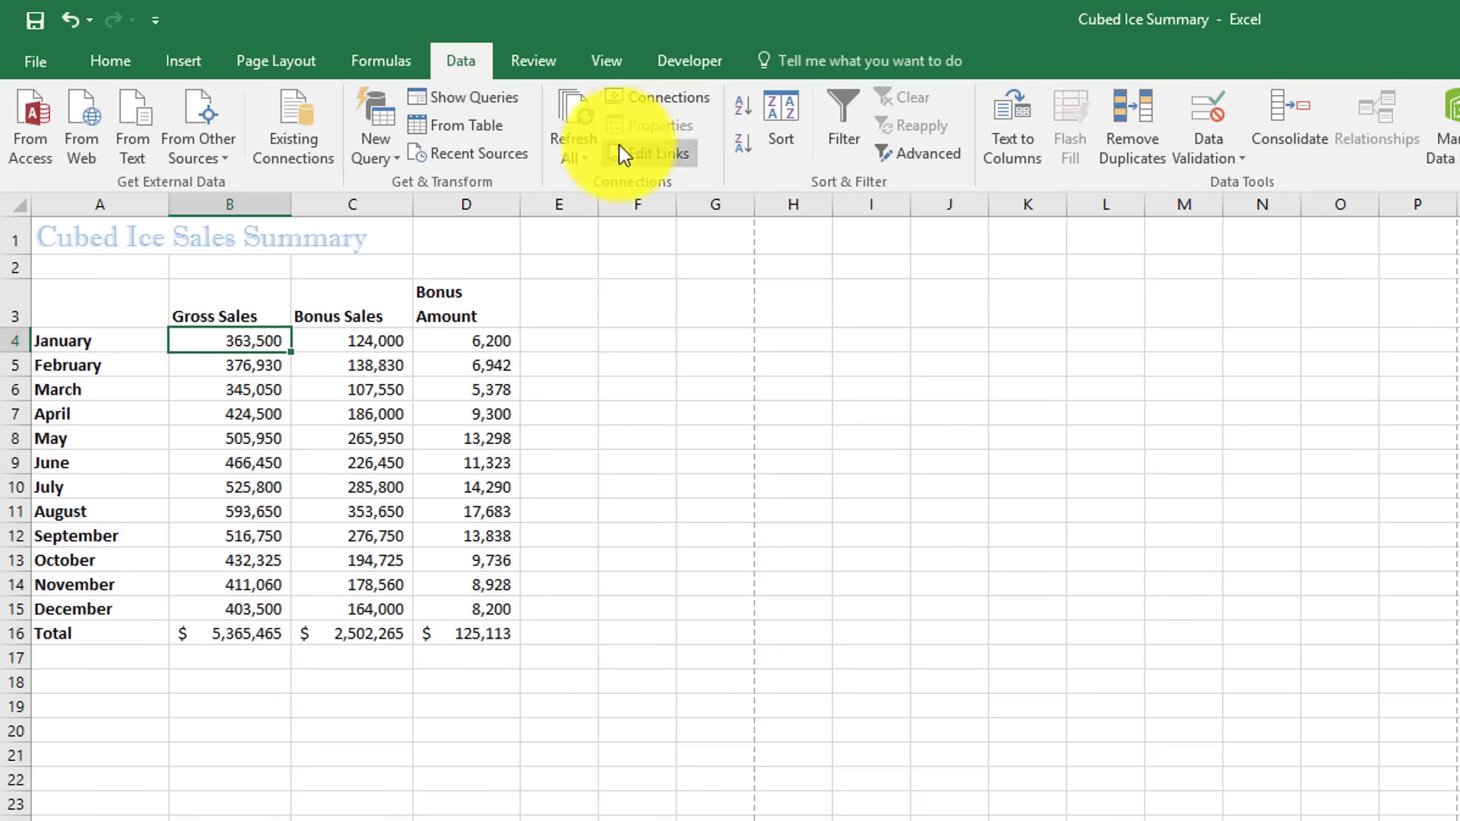
{"action": "left_click", "coordinate": [640, 154]}
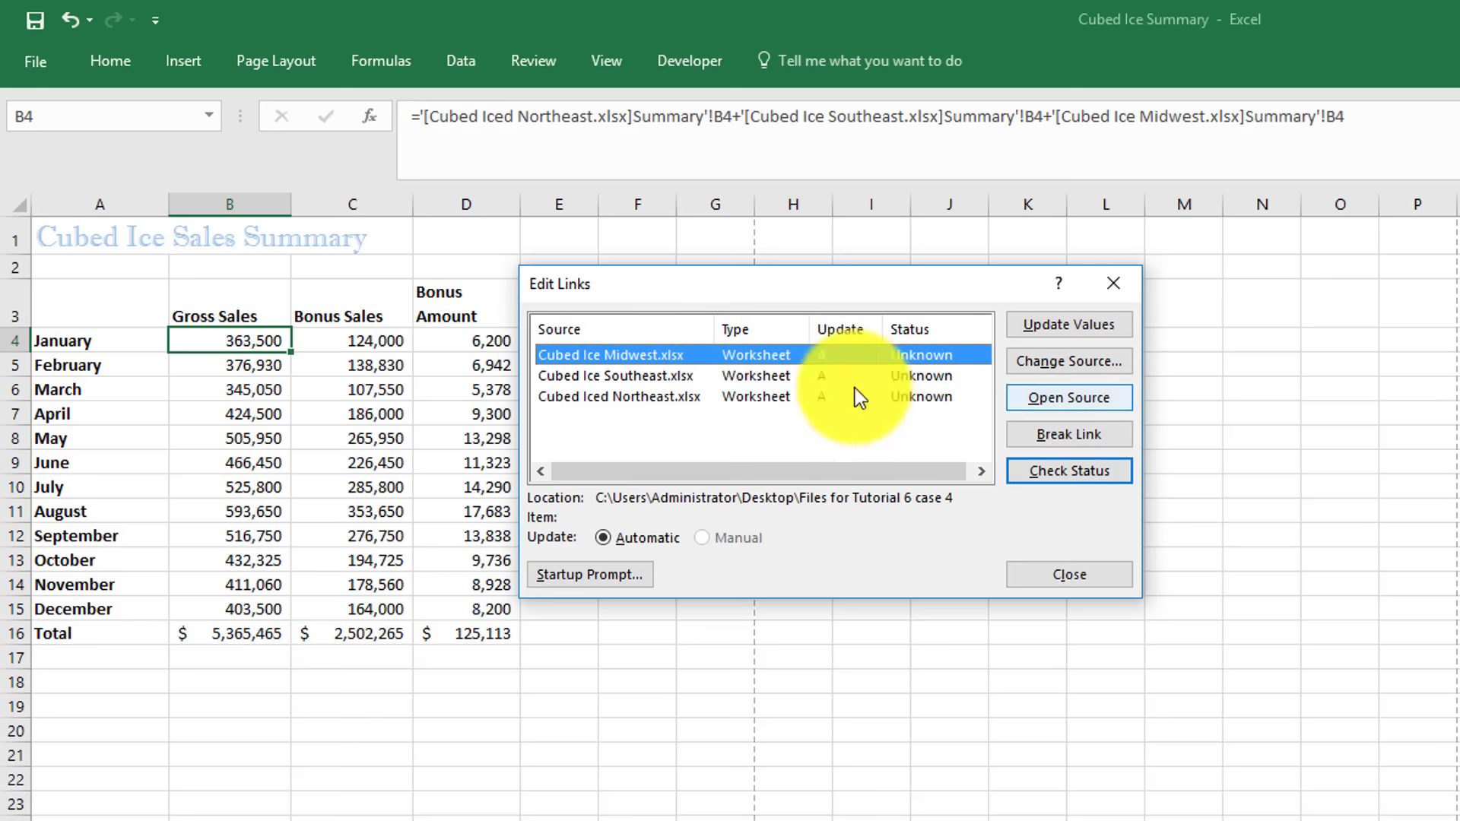
{"action": "left_click", "coordinate": [1089, 361]}
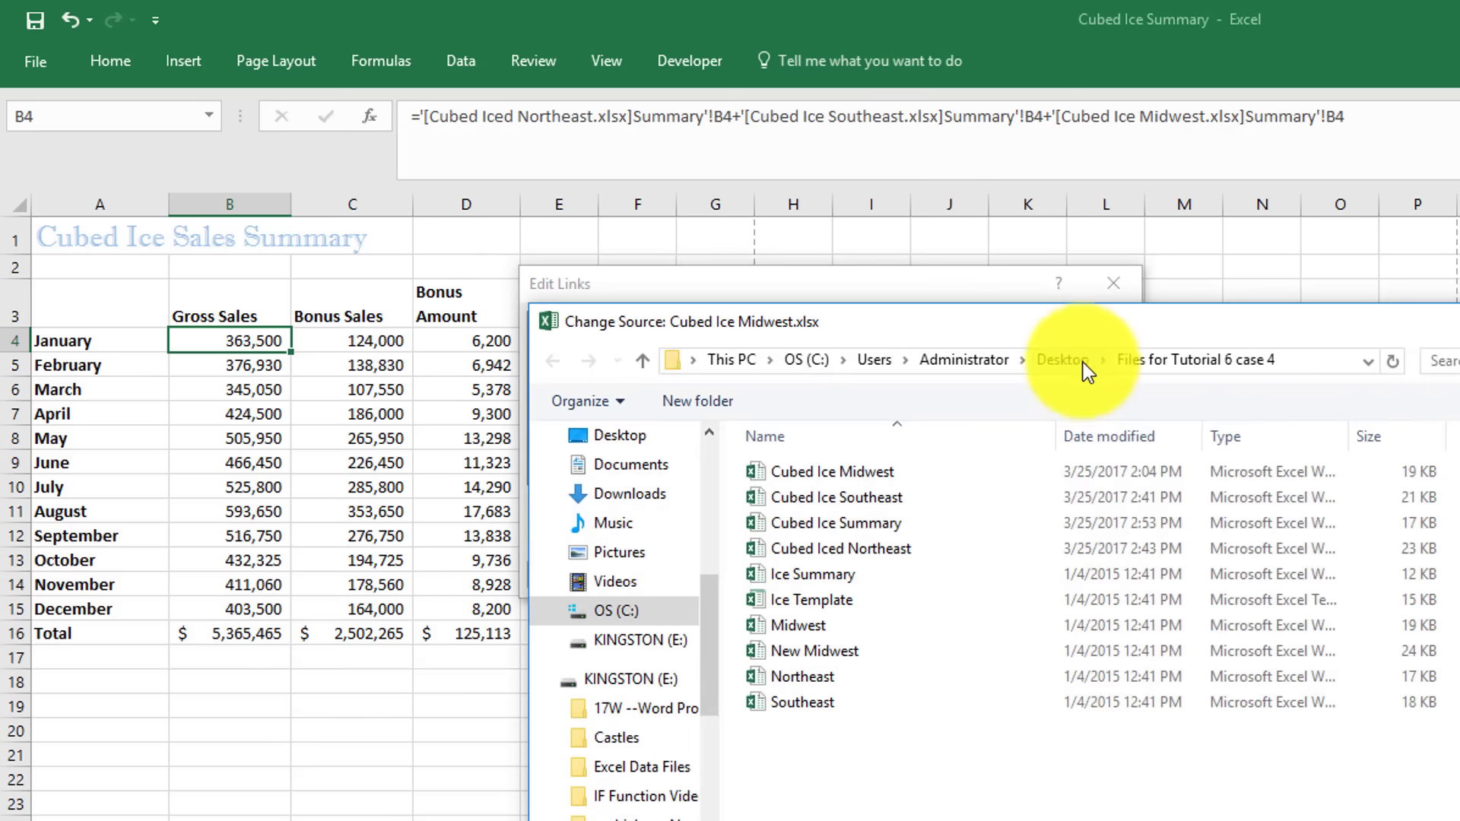
{"action": "double_click", "coordinate": [831, 654]}
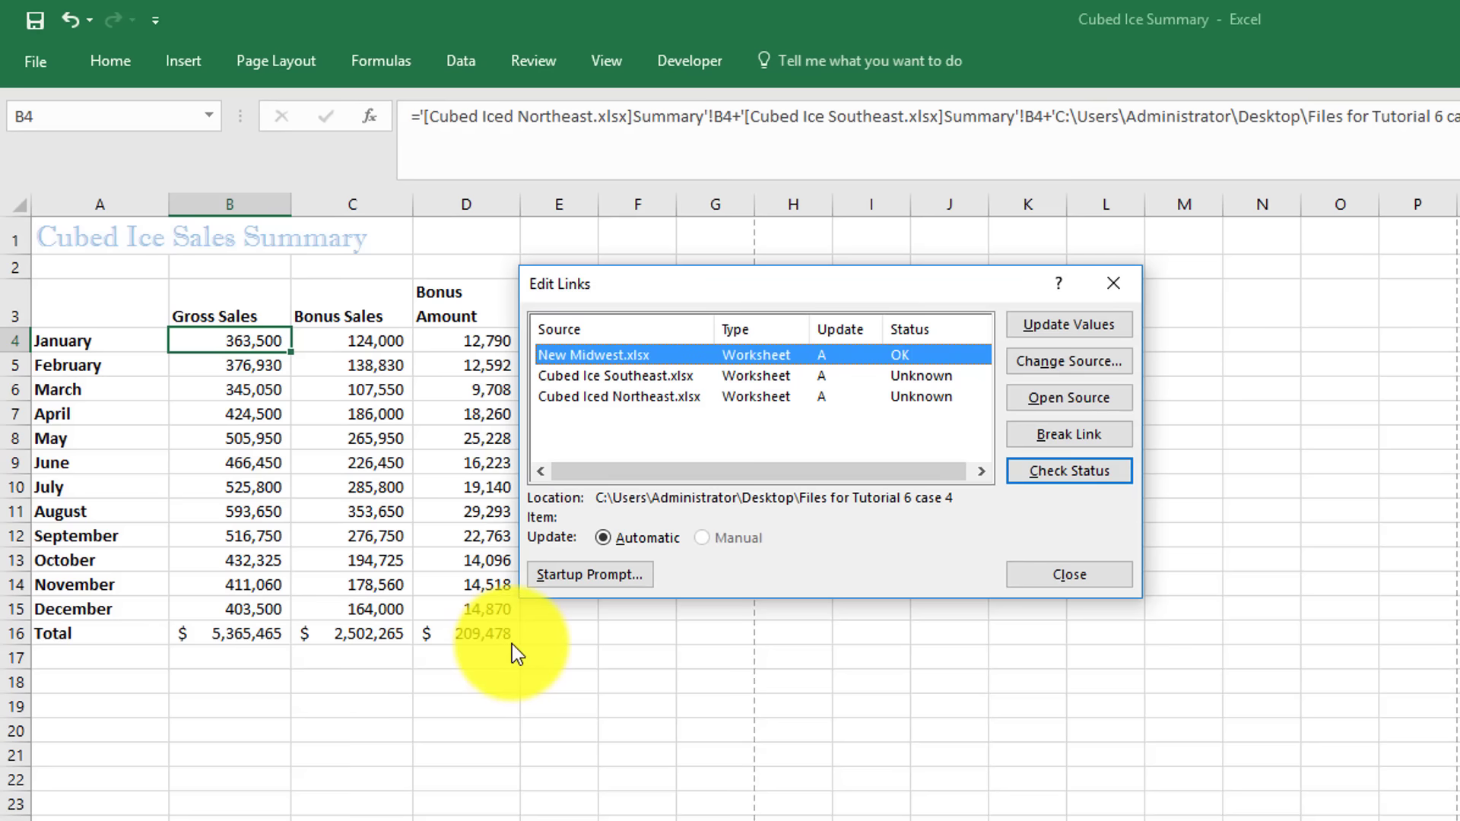
{"action": "left_click", "coordinate": [1025, 583]}
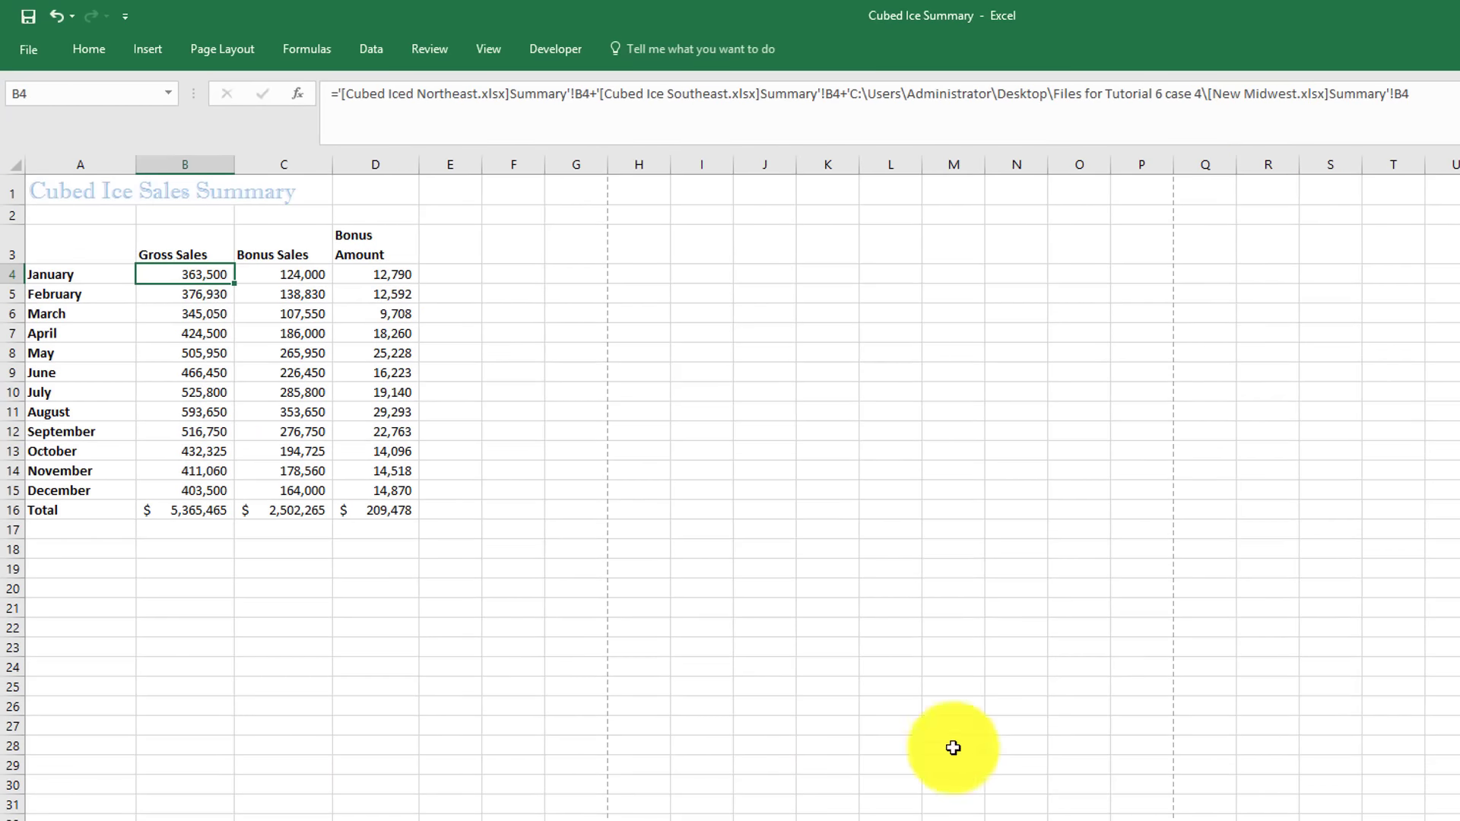
Step: Switch to File Explorer and create a new workbook from the Ice Template file in the Files for Tutorial 6 case 4 folder
{"action": "mouse_move", "coordinate": [437, 812]}
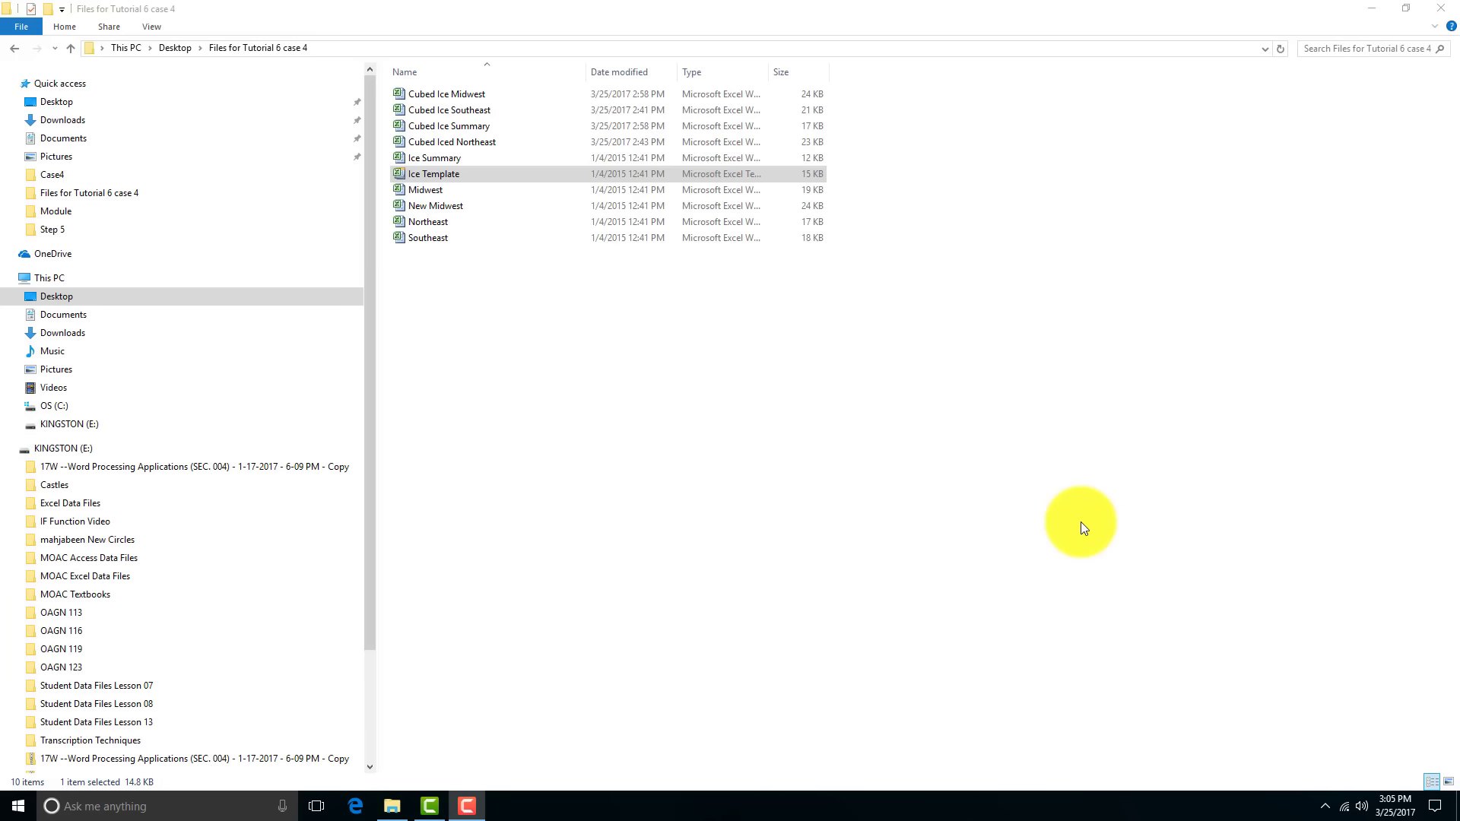
{"action": "left_click", "coordinate": [444, 177]}
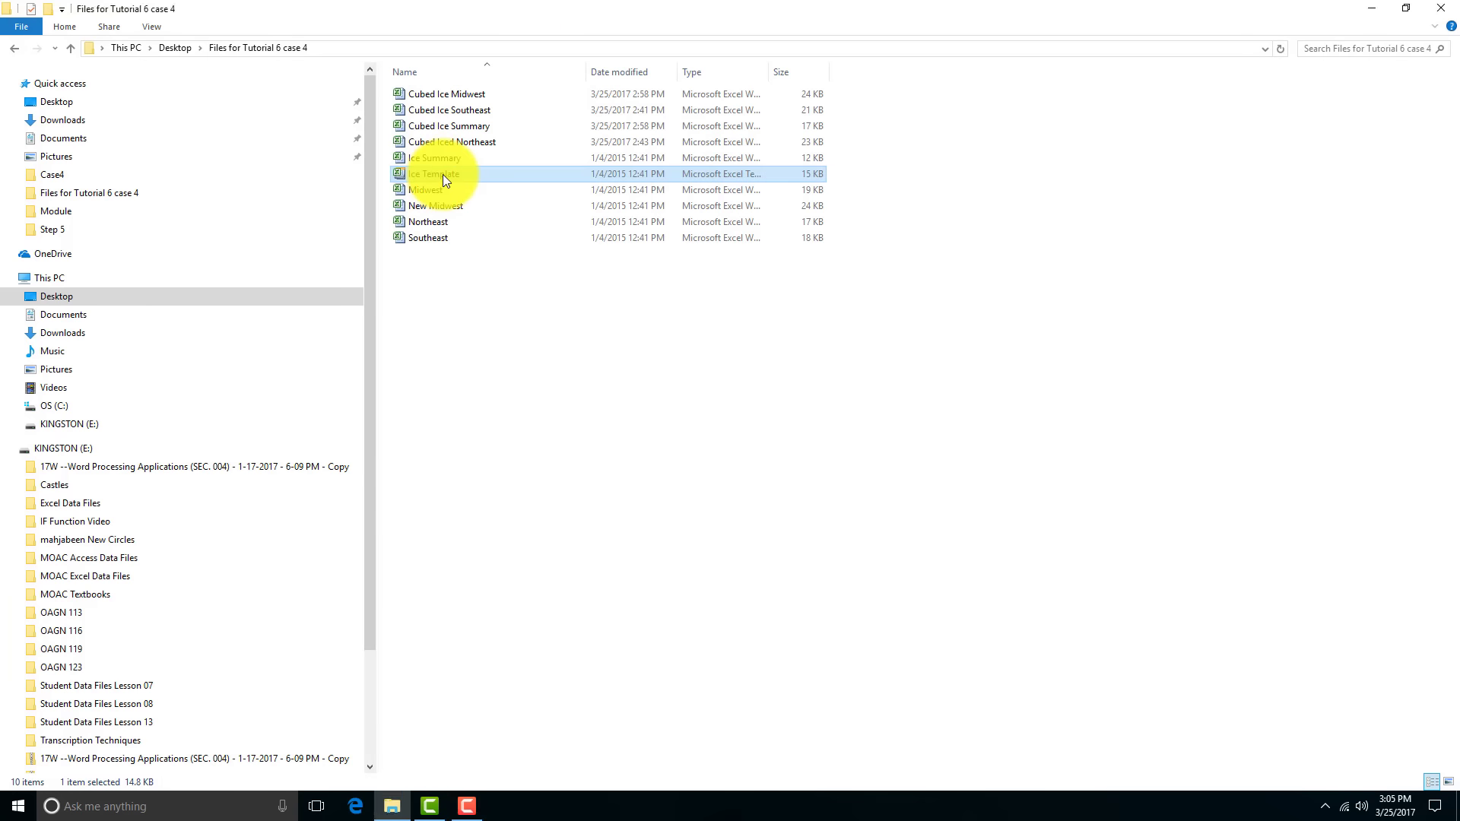
{"action": "double_click", "coordinate": [442, 175]}
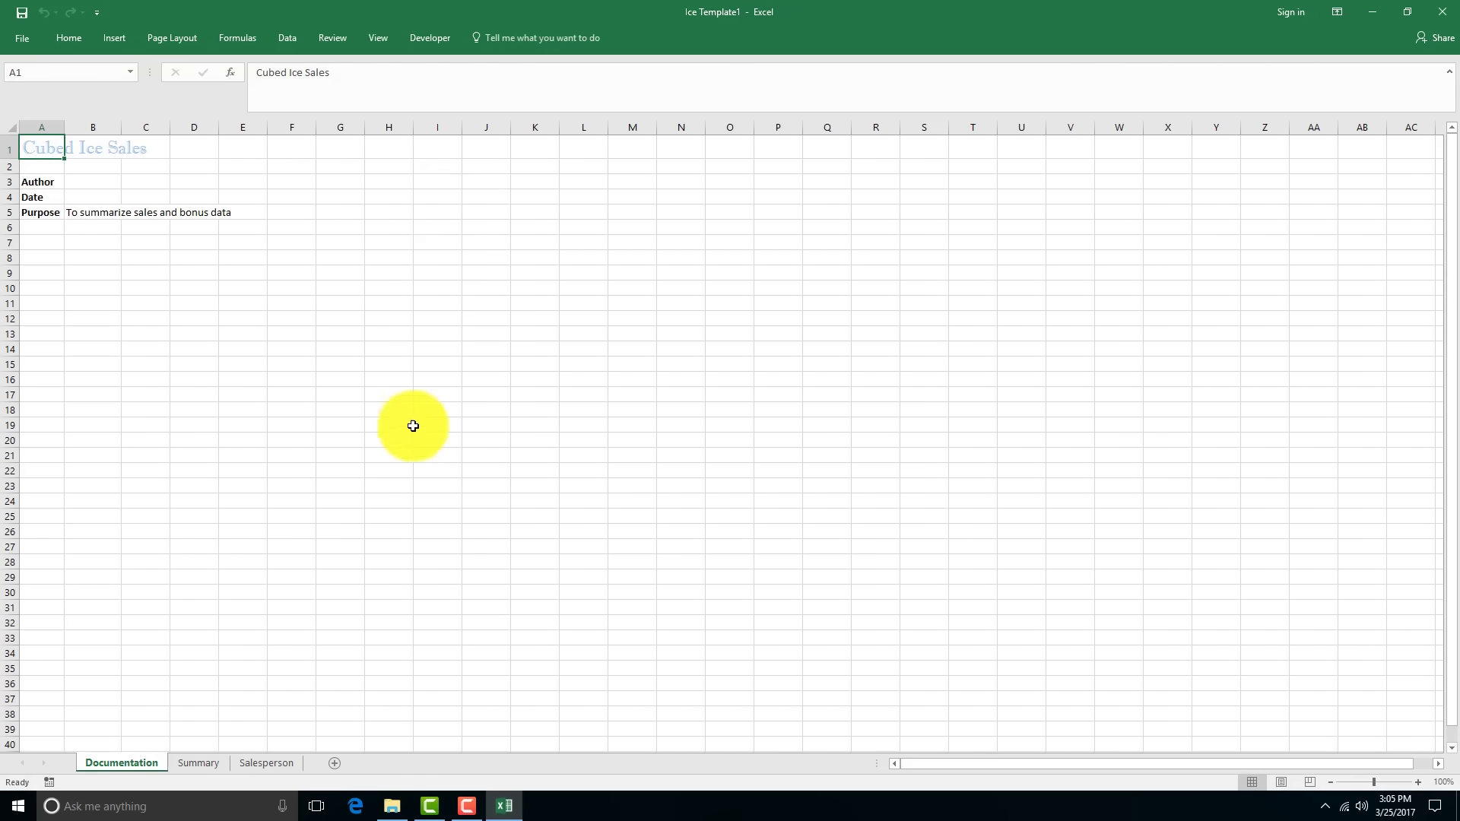
Step: Group the Documentation, Summary and Salesperson sheets and replace the title in A1 with Ice Cubed
{"action": "left_click", "coordinate": [272, 764], "text": "shift"}
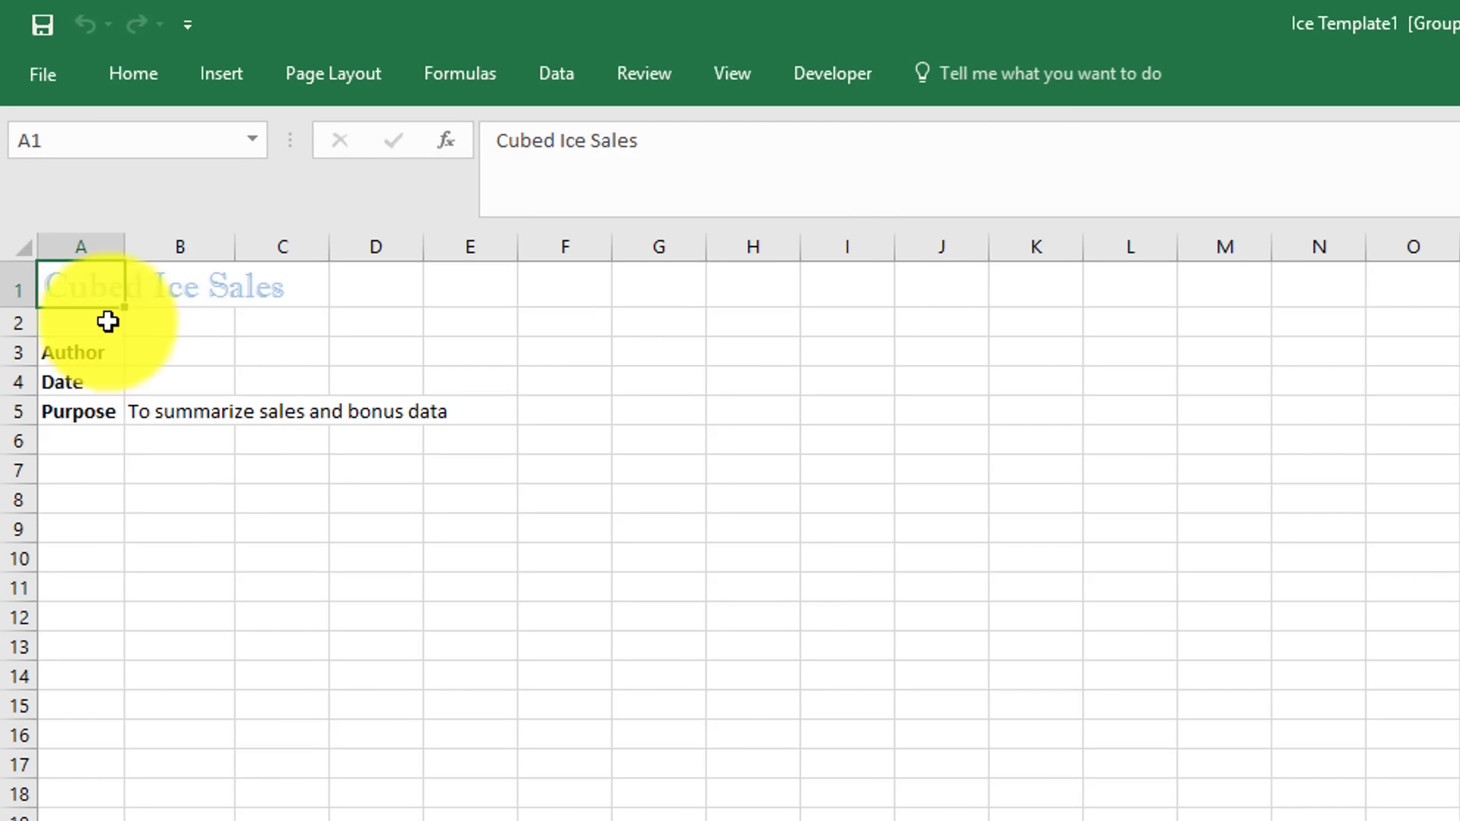
{"action": "left_click_drag", "start_coordinate": [644, 140], "coordinate": [459, 156]}
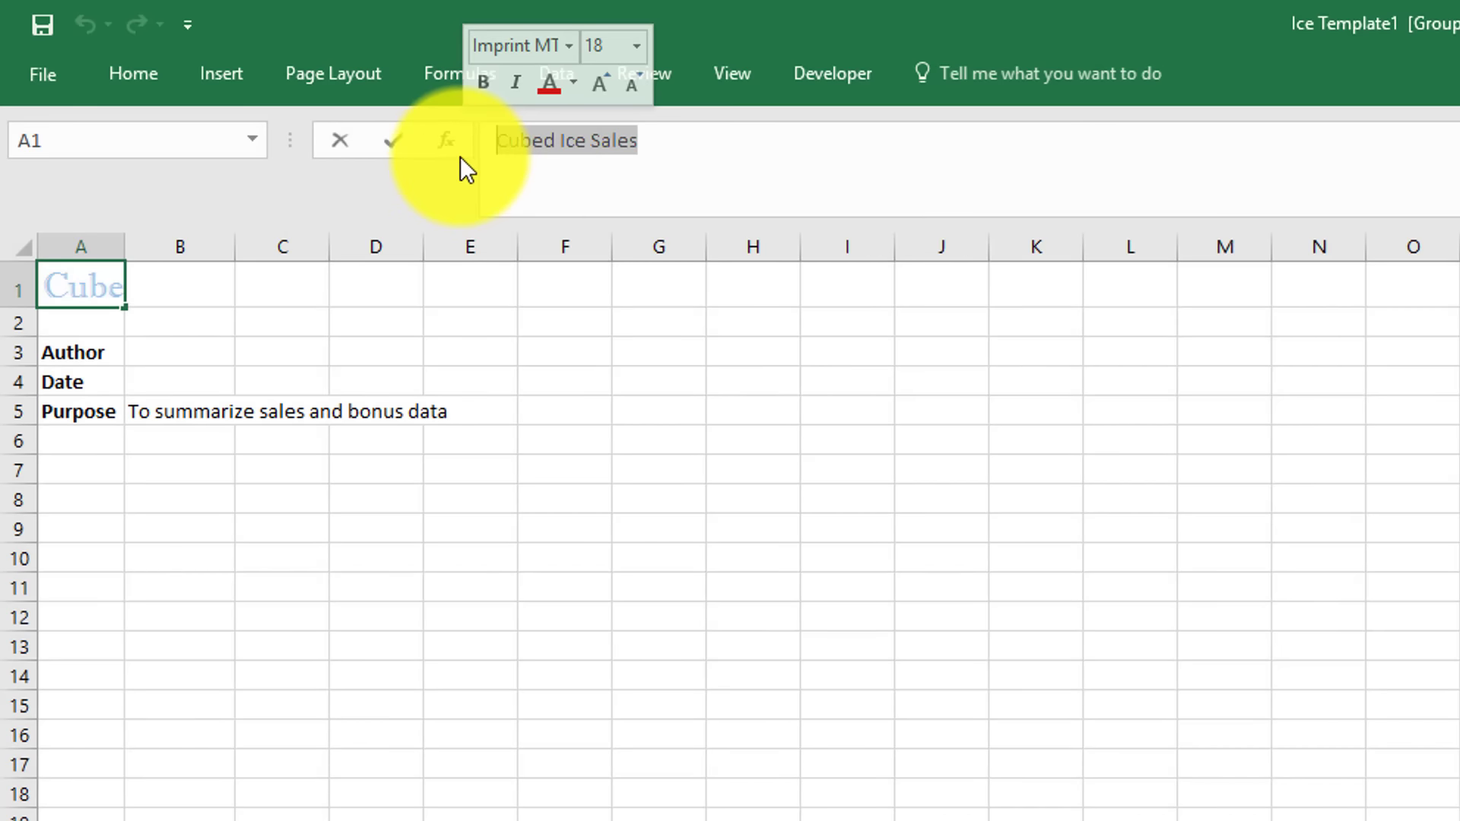
{"action": "key", "text": "Delete"}
{"action": "type", "text": "Ic"}
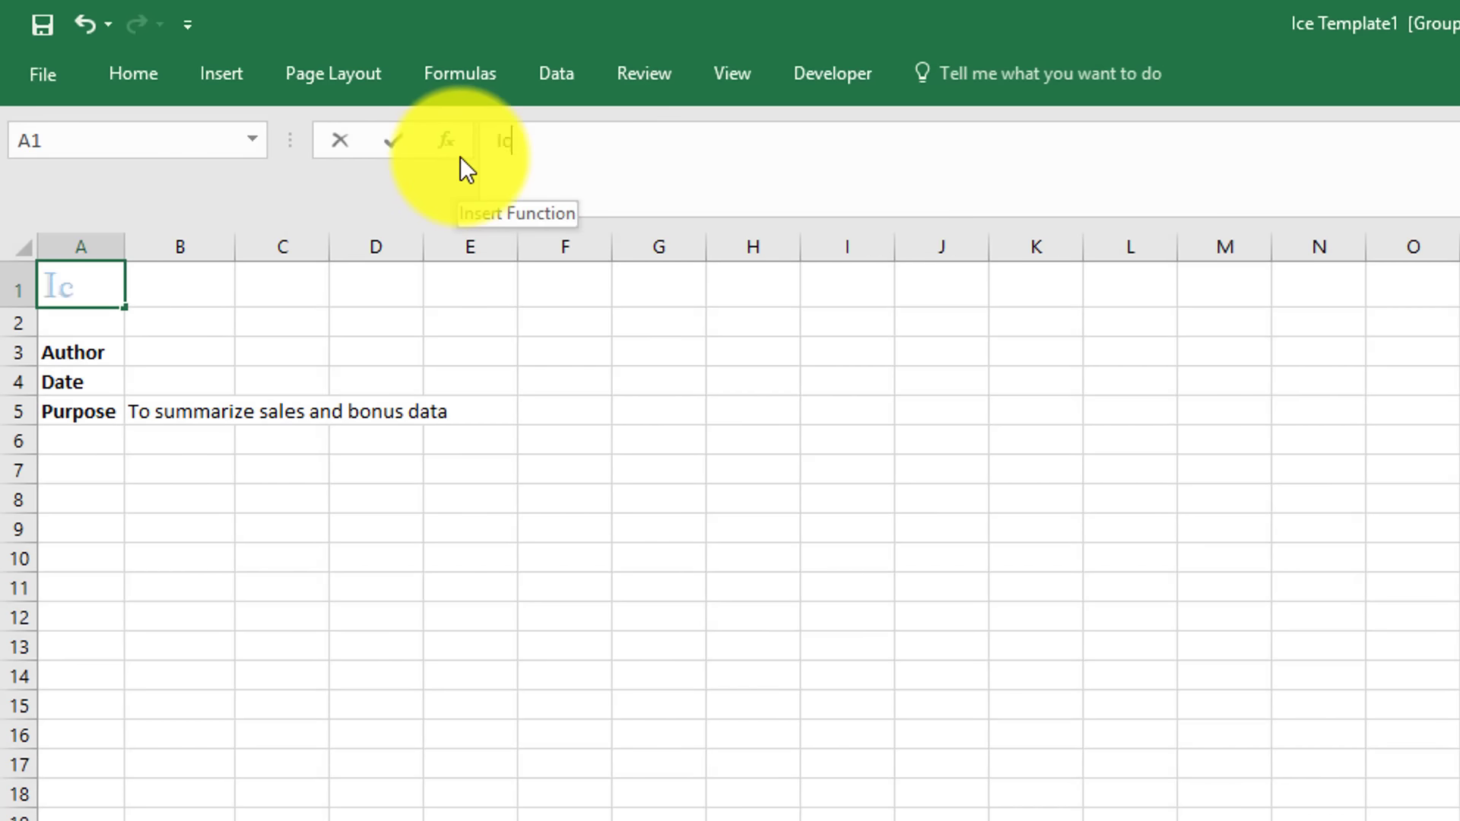
{"action": "type", "text": "e Cubed"}
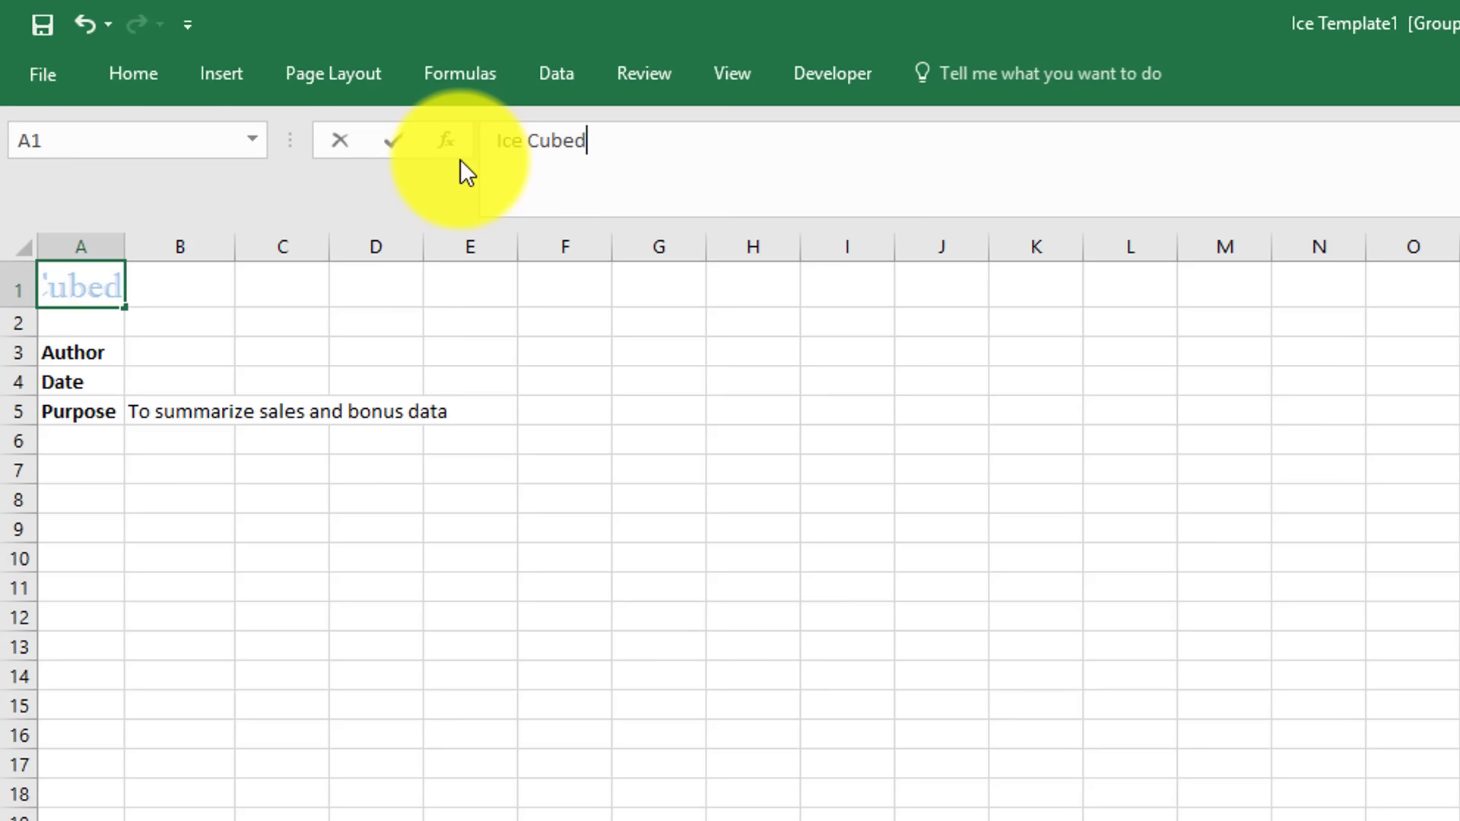
{"action": "key", "text": "Return"}
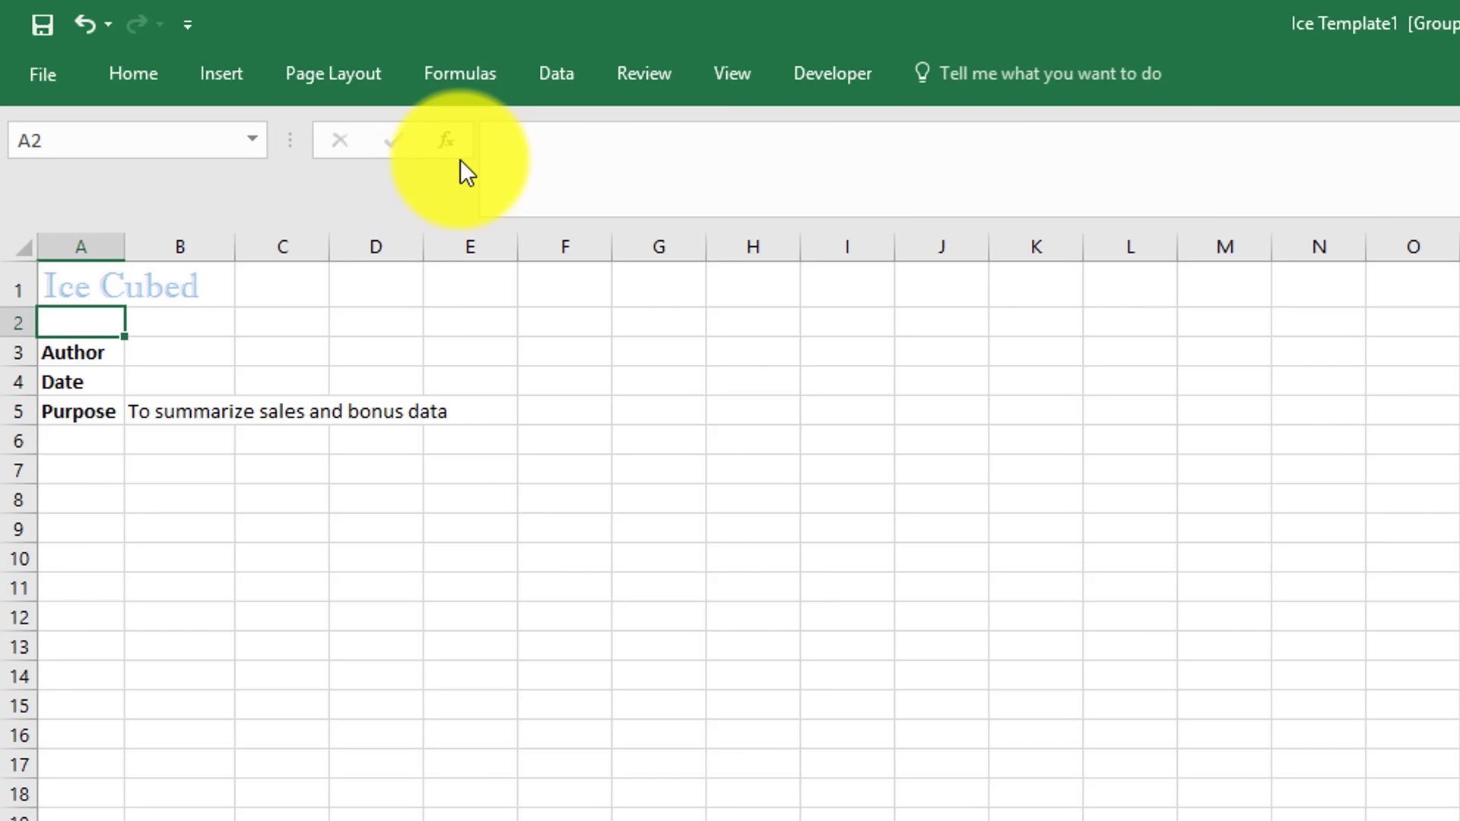
Step: Give the A1 title on the grouped sheets a custom dark green font color, RGB 0, 100, 45
{"action": "left_click", "coordinate": [106, 292]}
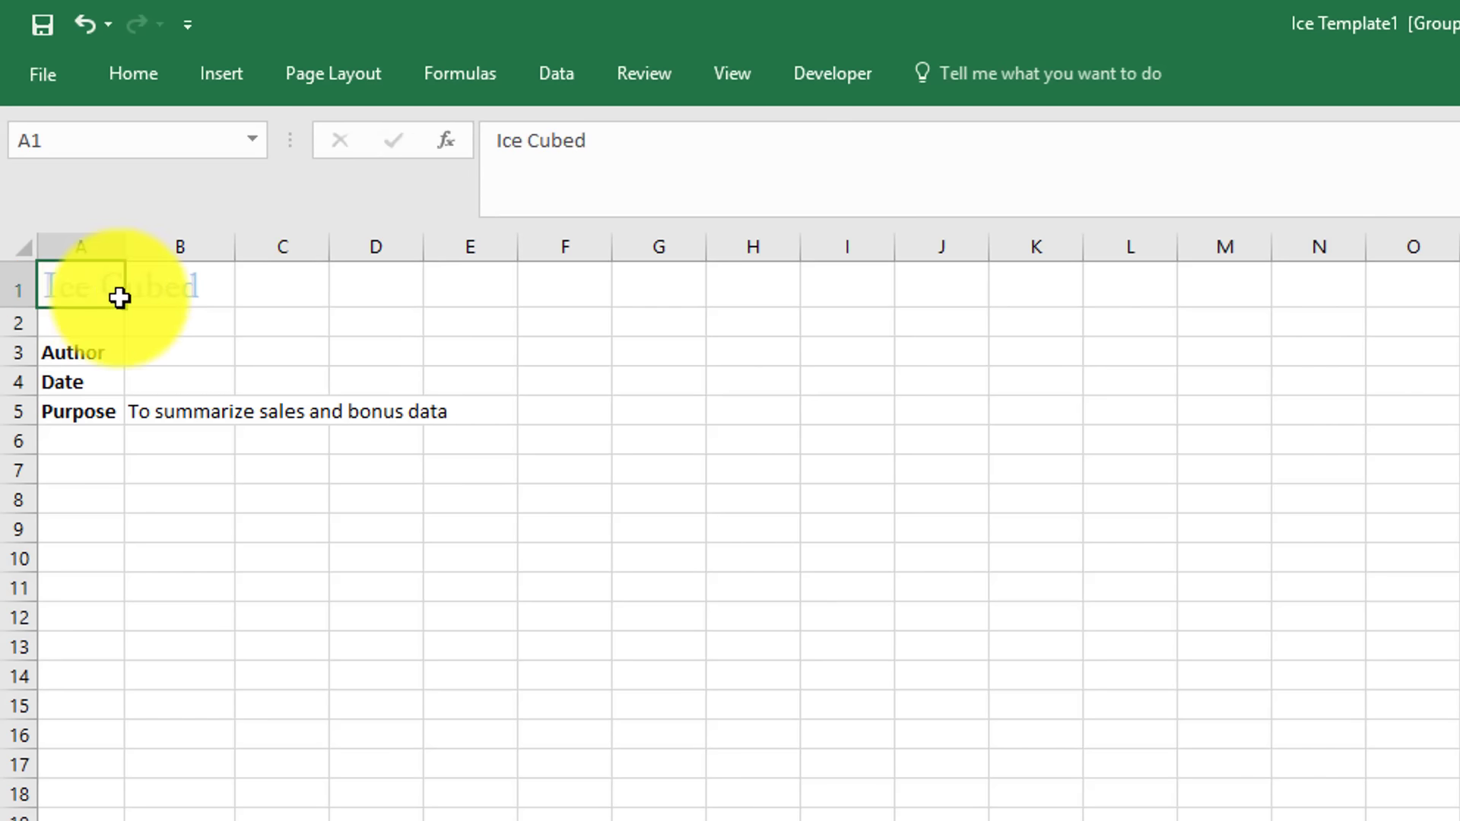
{"action": "left_click", "coordinate": [131, 80]}
{"action": "left_click", "coordinate": [522, 175]}
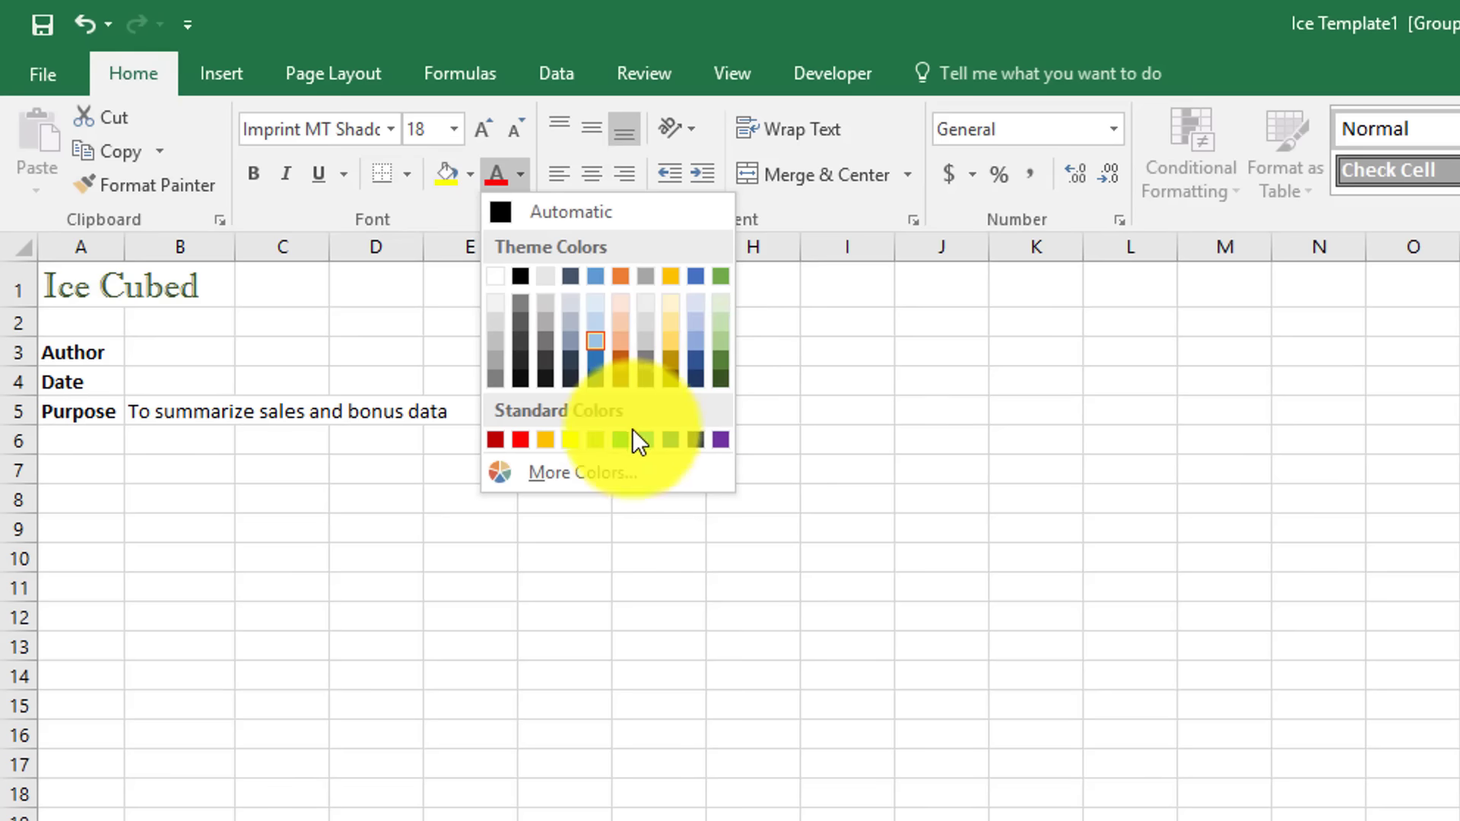
{"action": "left_click", "coordinate": [625, 472]}
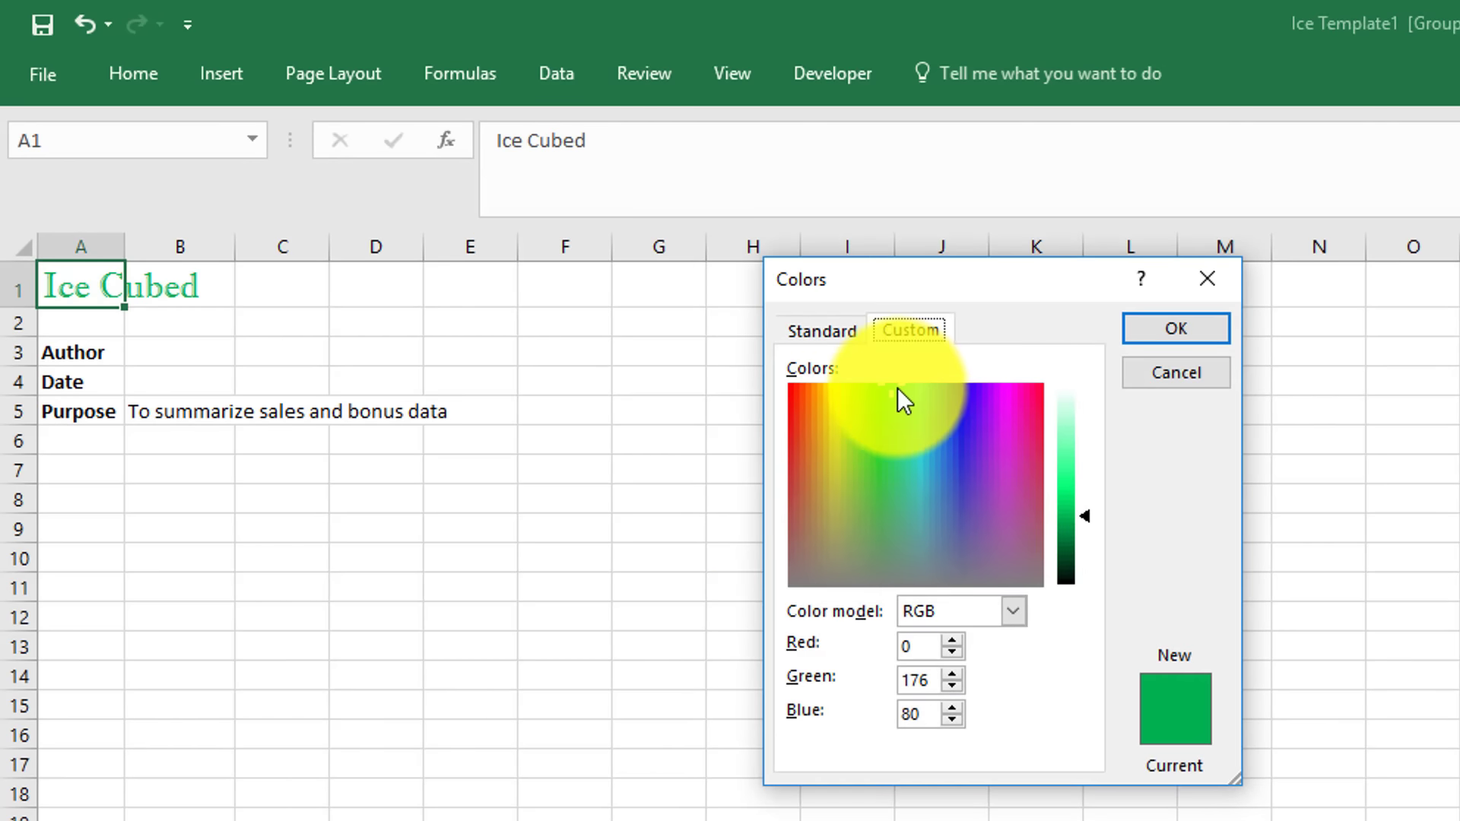
{"action": "left_click", "coordinate": [1084, 517]}
{"action": "left_click_drag", "start_coordinate": [1084, 517], "coordinate": [1082, 546]}
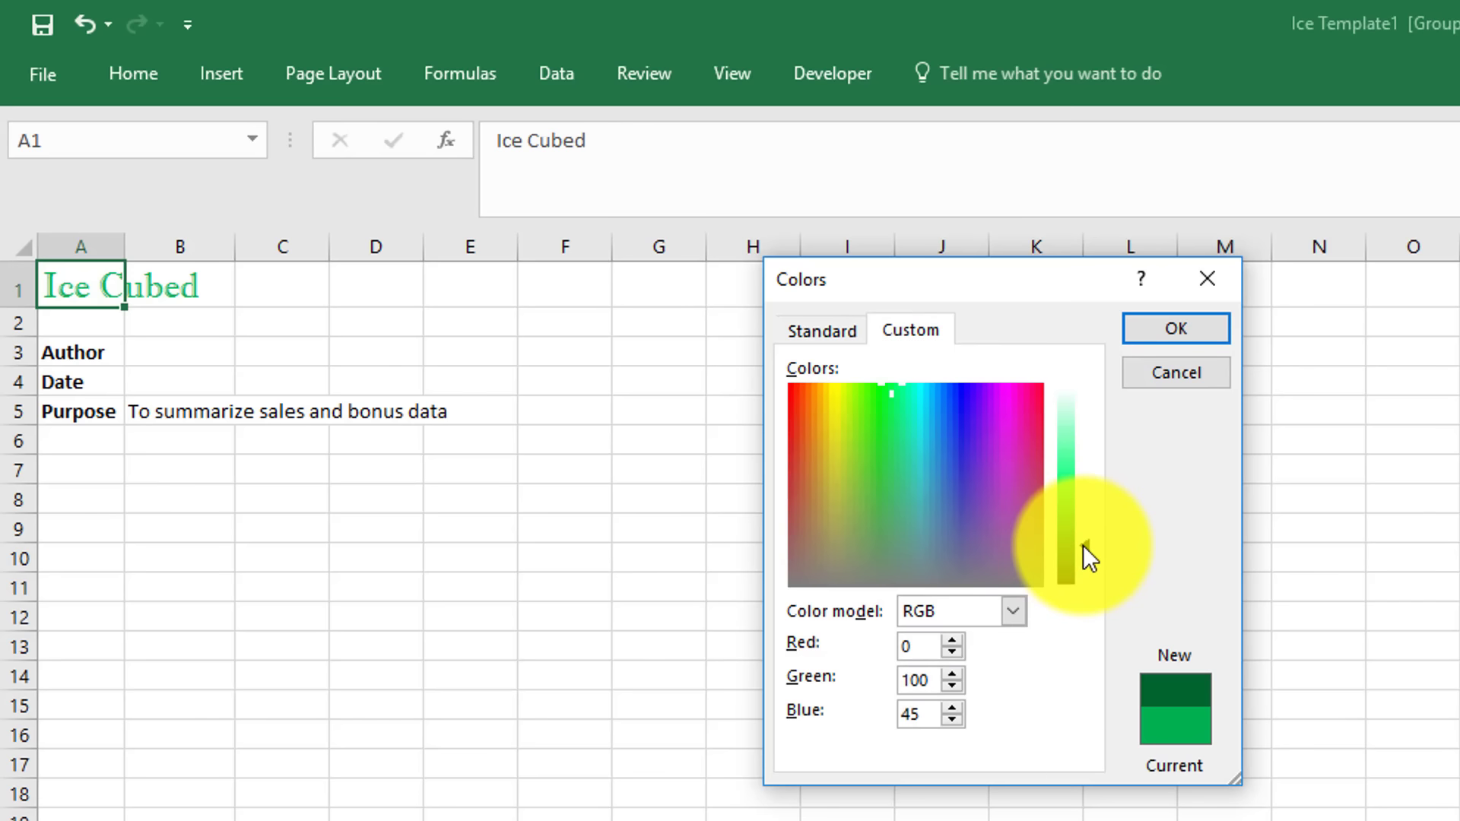
{"action": "left_click", "coordinate": [1177, 334]}
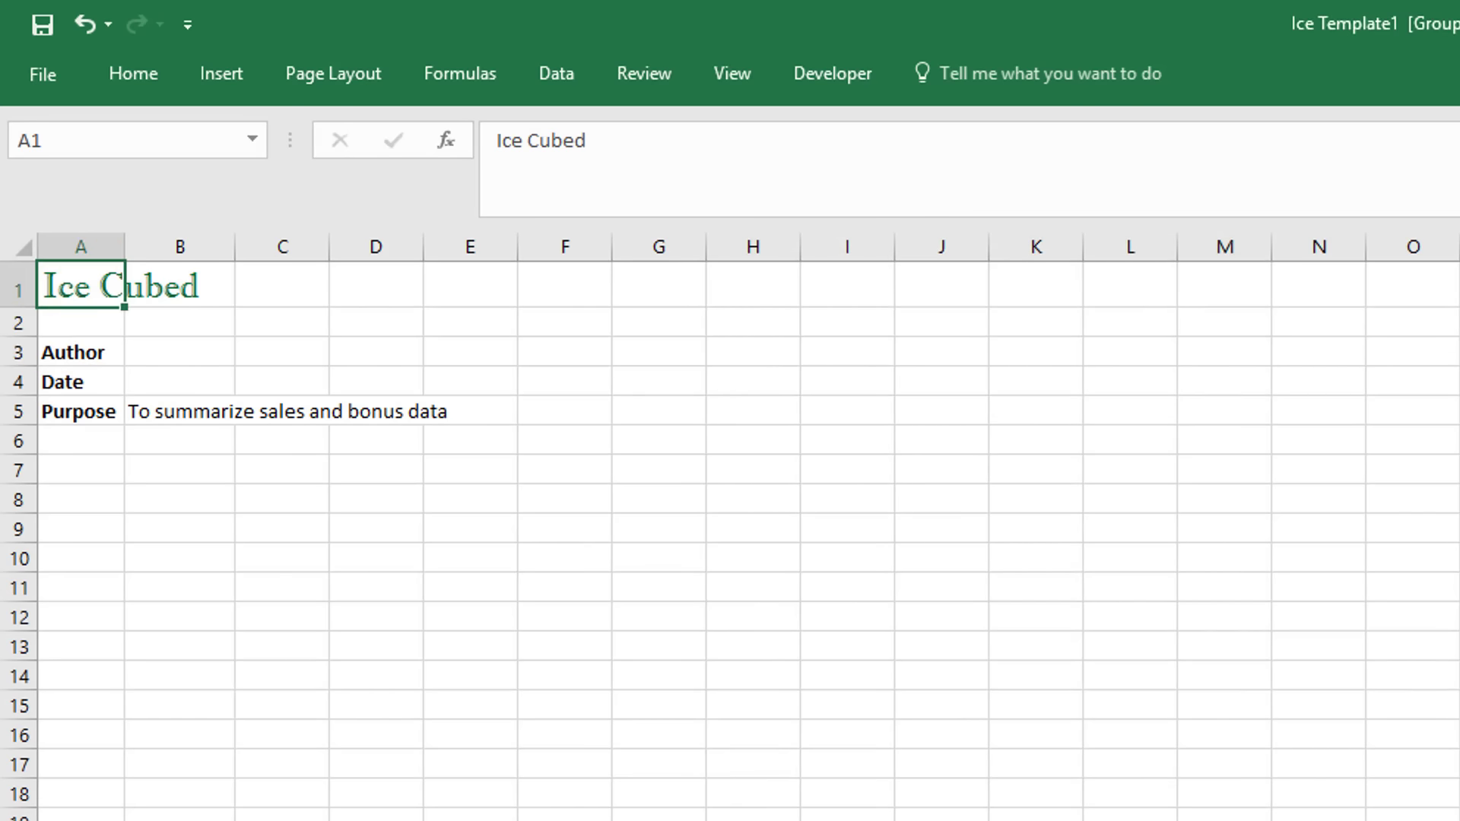
Step: Review the title in A1 on the Summary, Salesperson and Documentation sheets, ending on Documentation
{"action": "key", "text": "ctrl+Page_Down"}
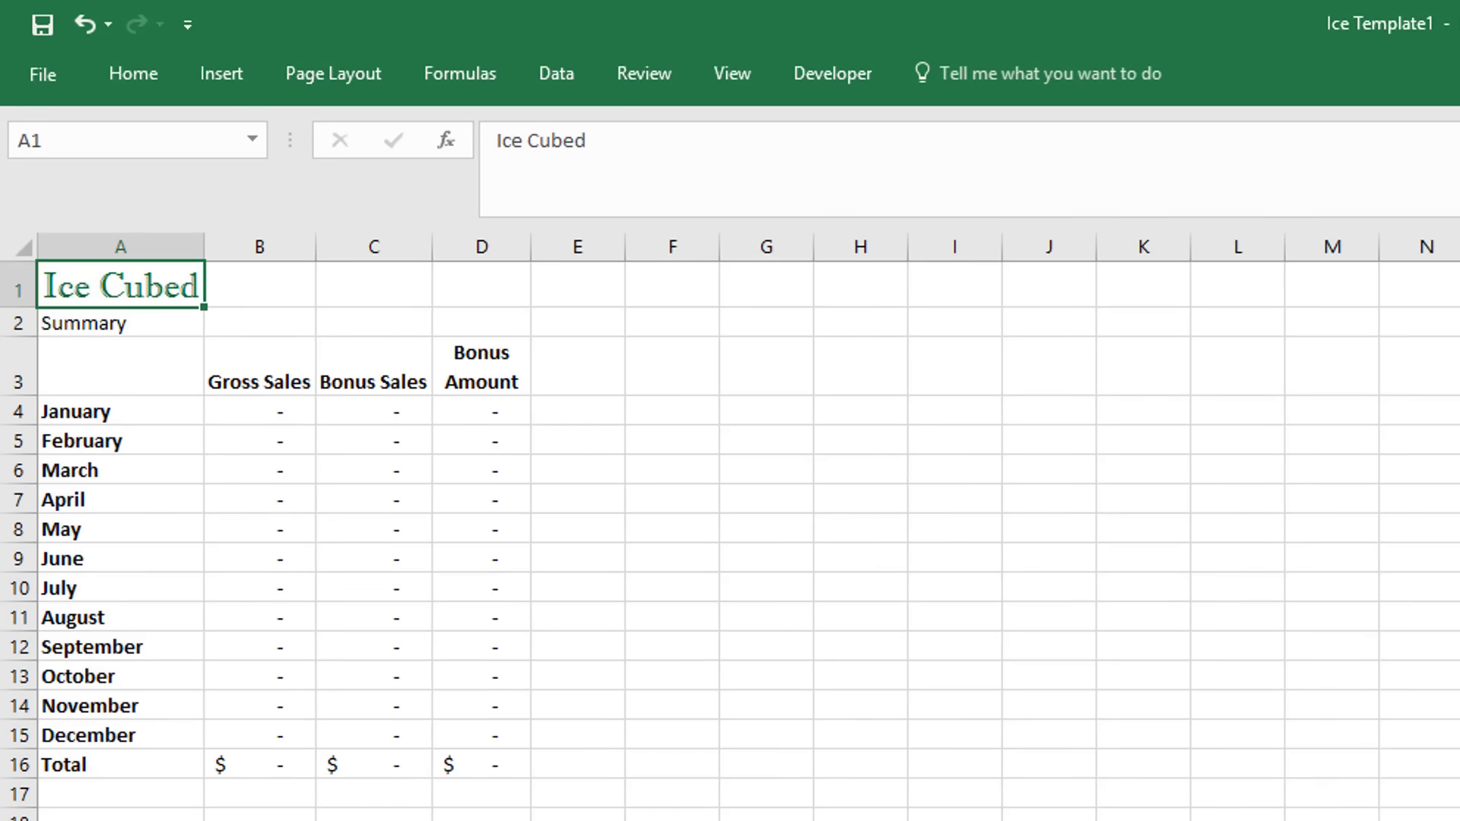
{"action": "key", "text": "ctrl+Page_Down"}
{"action": "key", "text": "ctrl+Page_Up"}
{"action": "key", "text": "ctrl+Page_Up"}
{"action": "key", "text": "ctrl+Page_Down"}
{"action": "key", "text": "ctrl+Page_Down"}
{"action": "key", "text": "ctrl+Page_Up"}
{"action": "key", "text": "ctrl+Page_Up"}
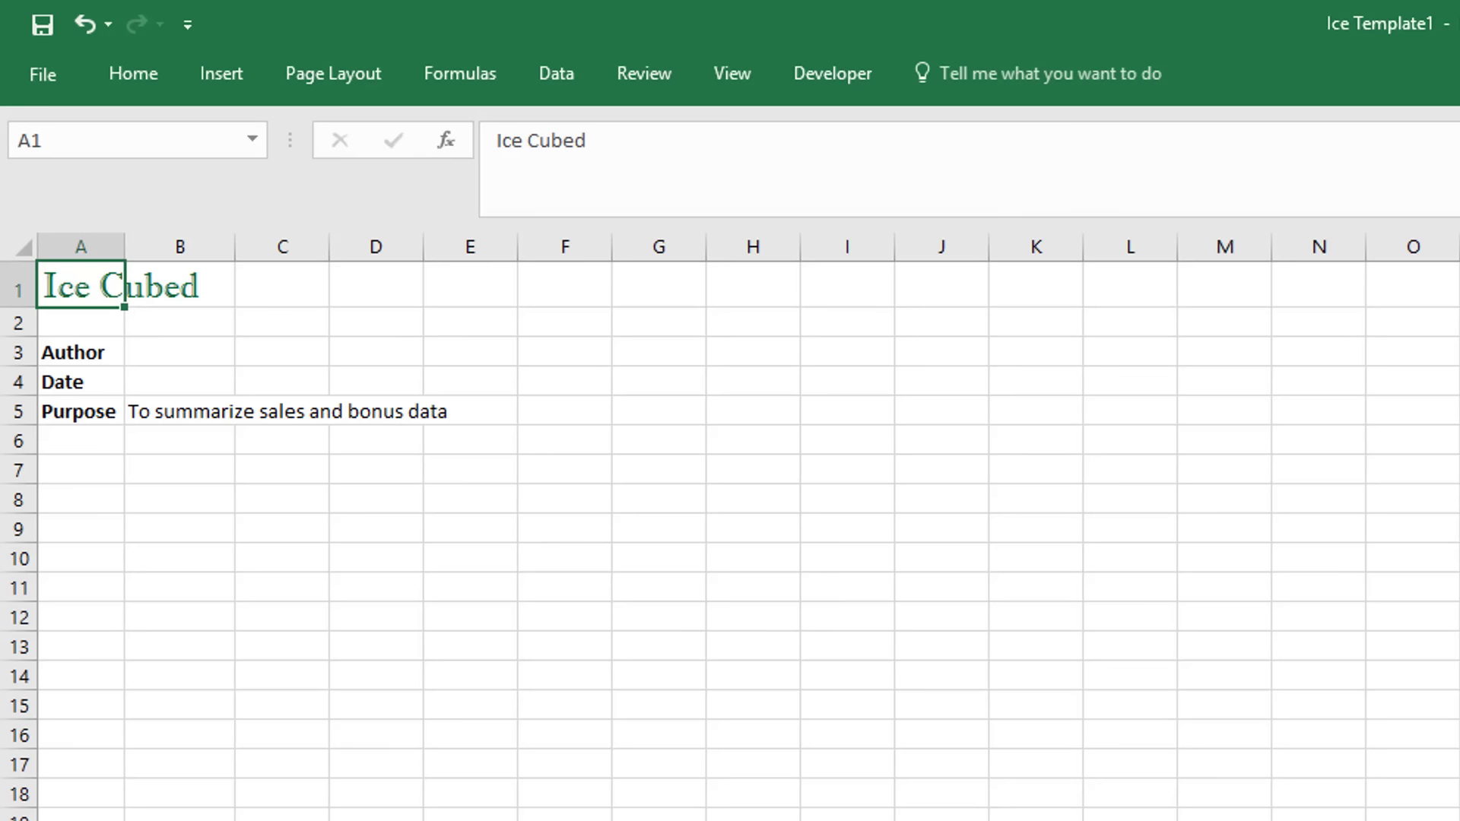
Step: Start saving a copy in the Desktop folder Files for Tutorial 6 case 4, naming the file Ice Template Revised
{"action": "left_click", "coordinate": [38, 84]}
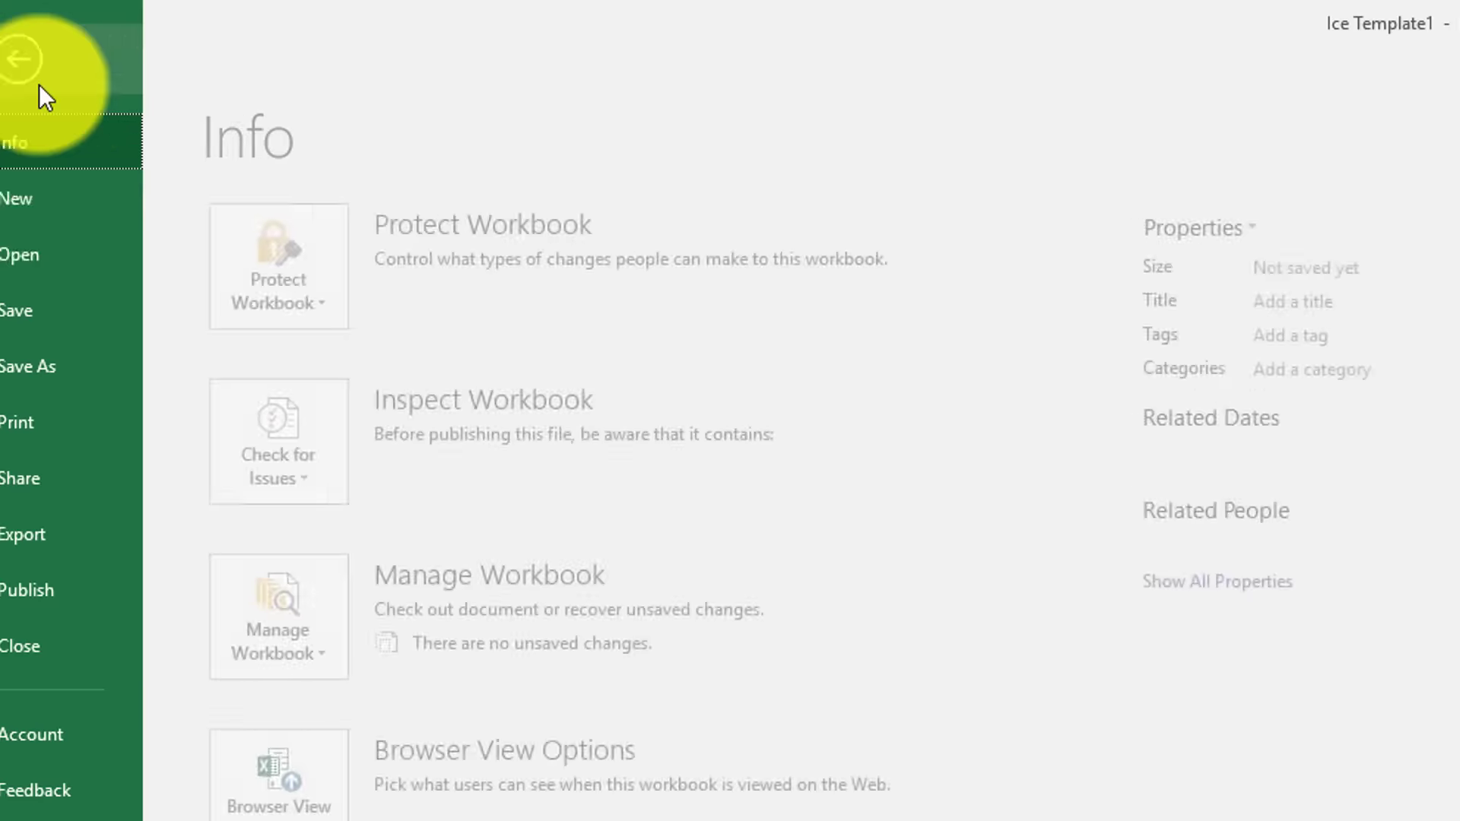
{"action": "left_click", "coordinate": [57, 359]}
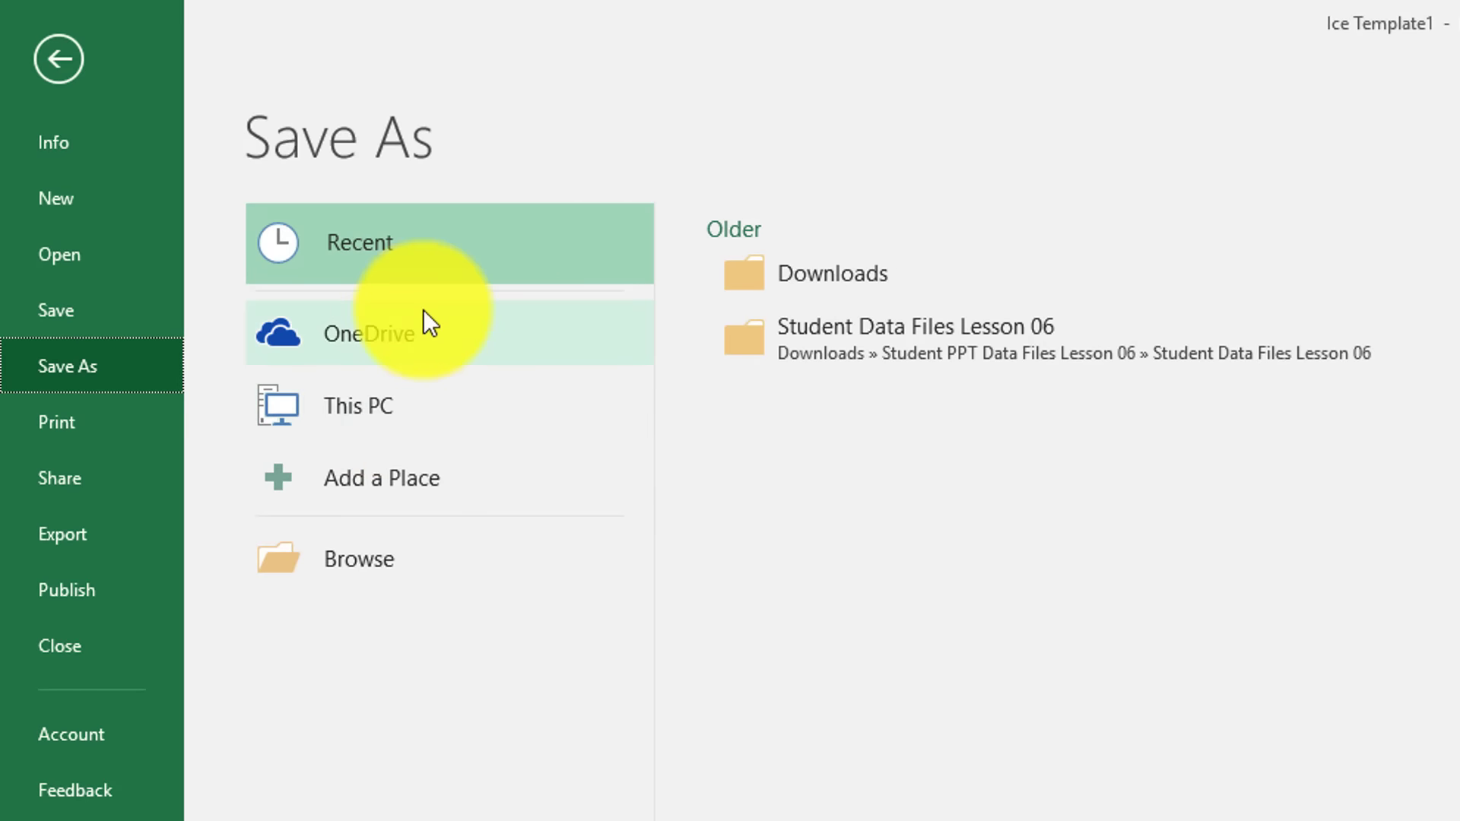
{"action": "left_click", "coordinate": [363, 563]}
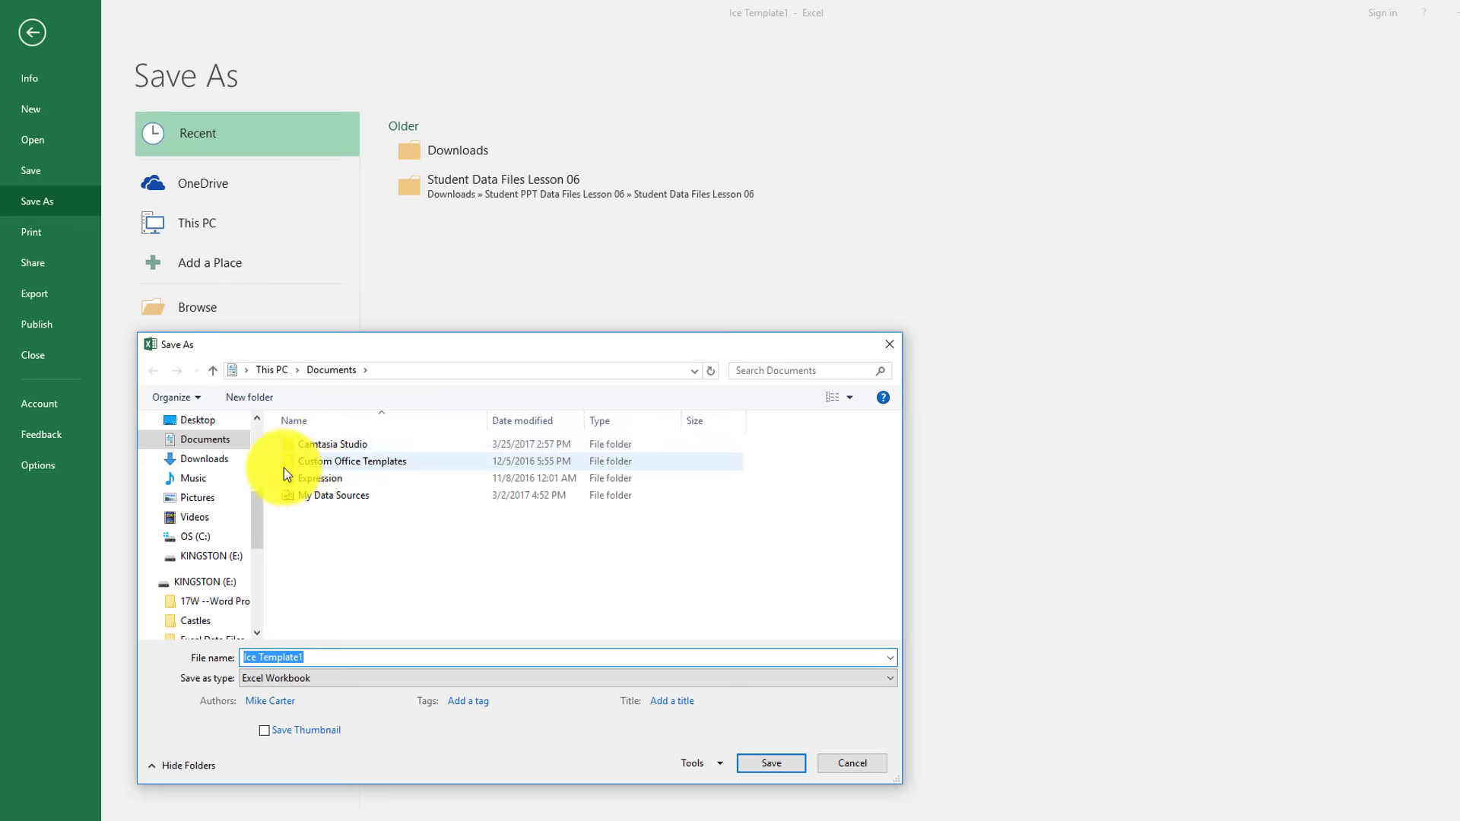
{"action": "left_click", "coordinate": [200, 420]}
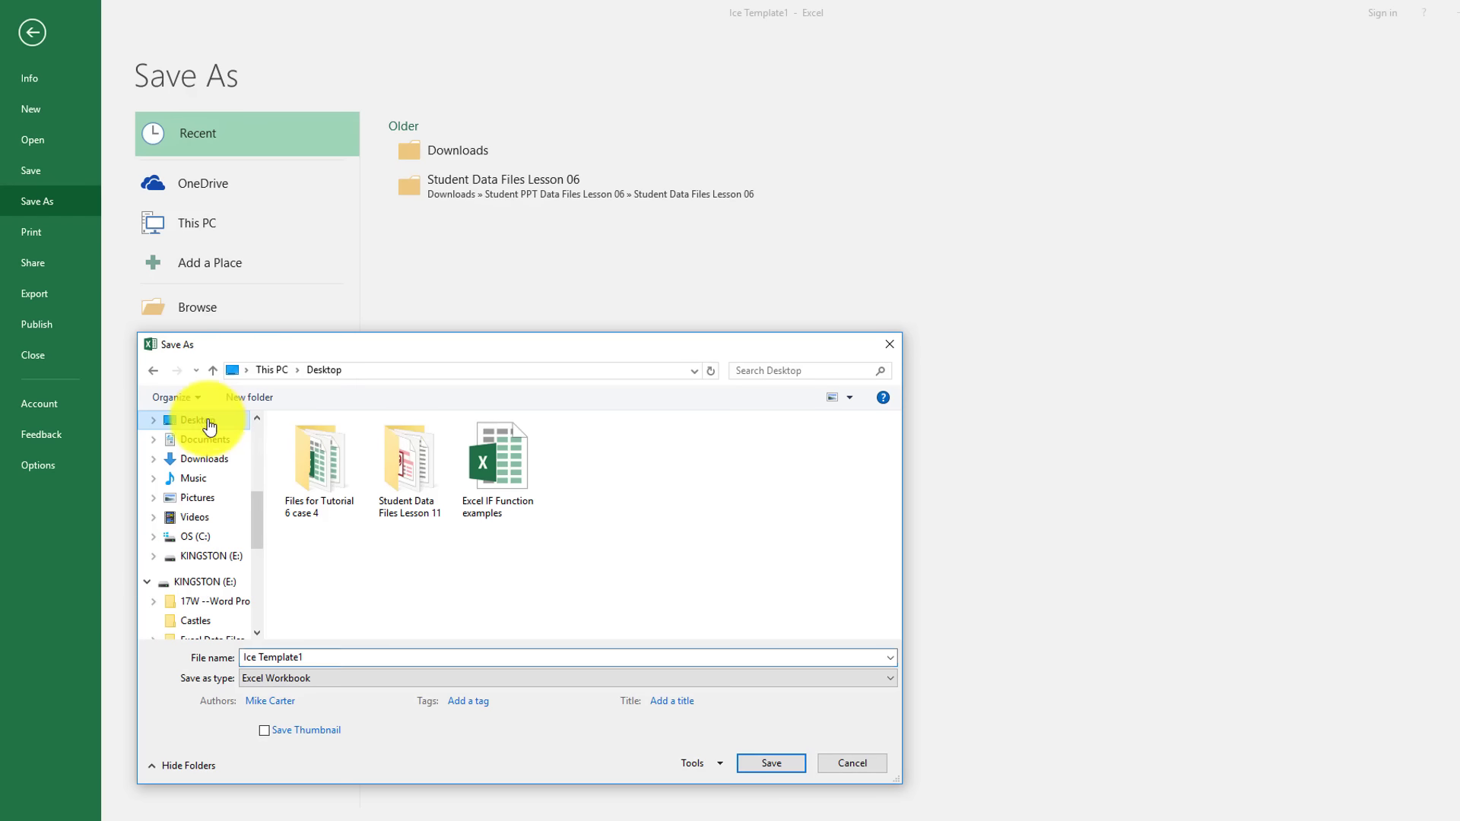
{"action": "left_click", "coordinate": [336, 466]}
{"action": "double_click", "coordinate": [335, 464]}
{"action": "left_click", "coordinate": [322, 659]}
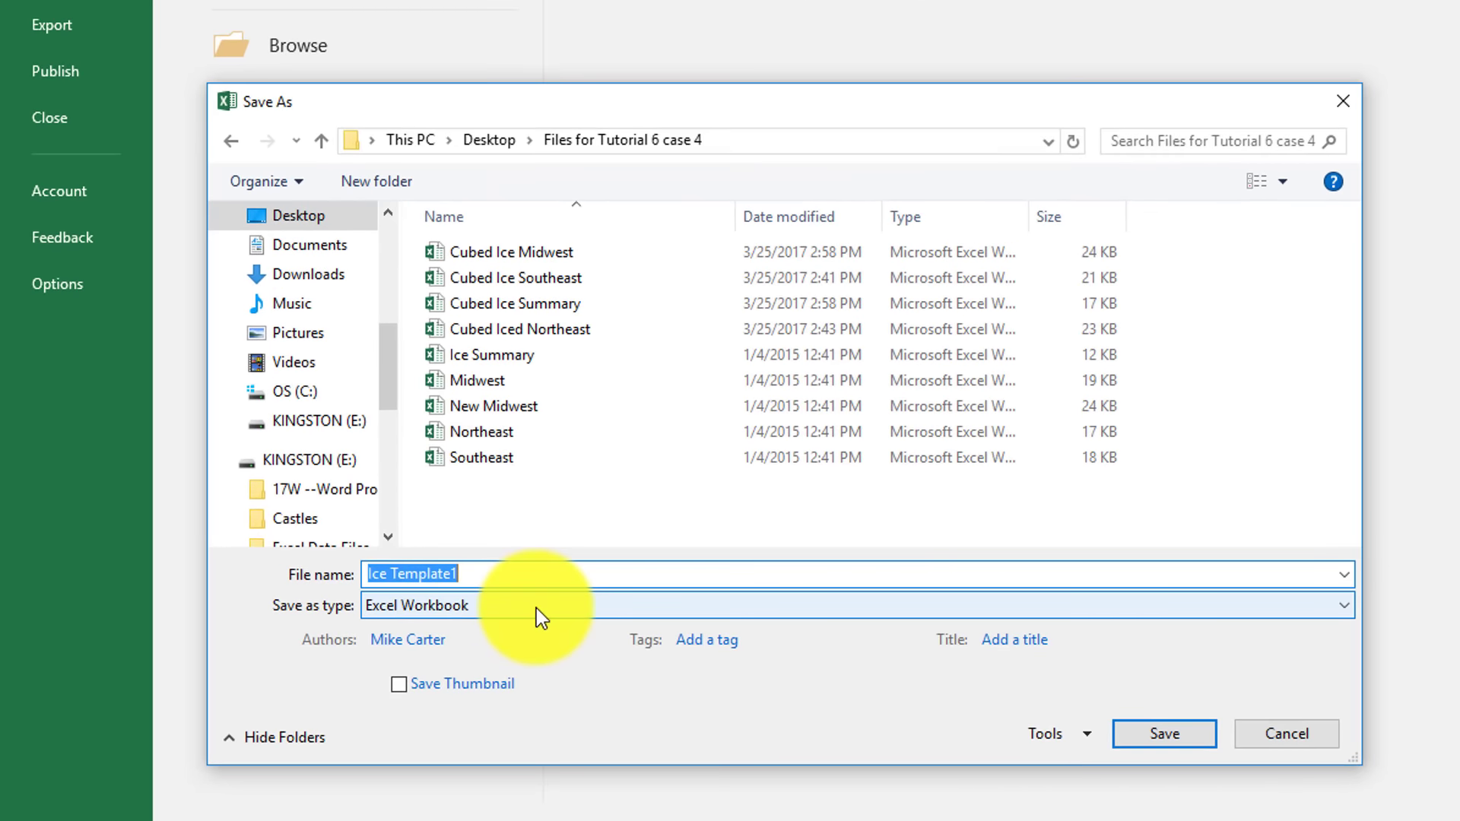
{"action": "left_click", "coordinate": [536, 609]}
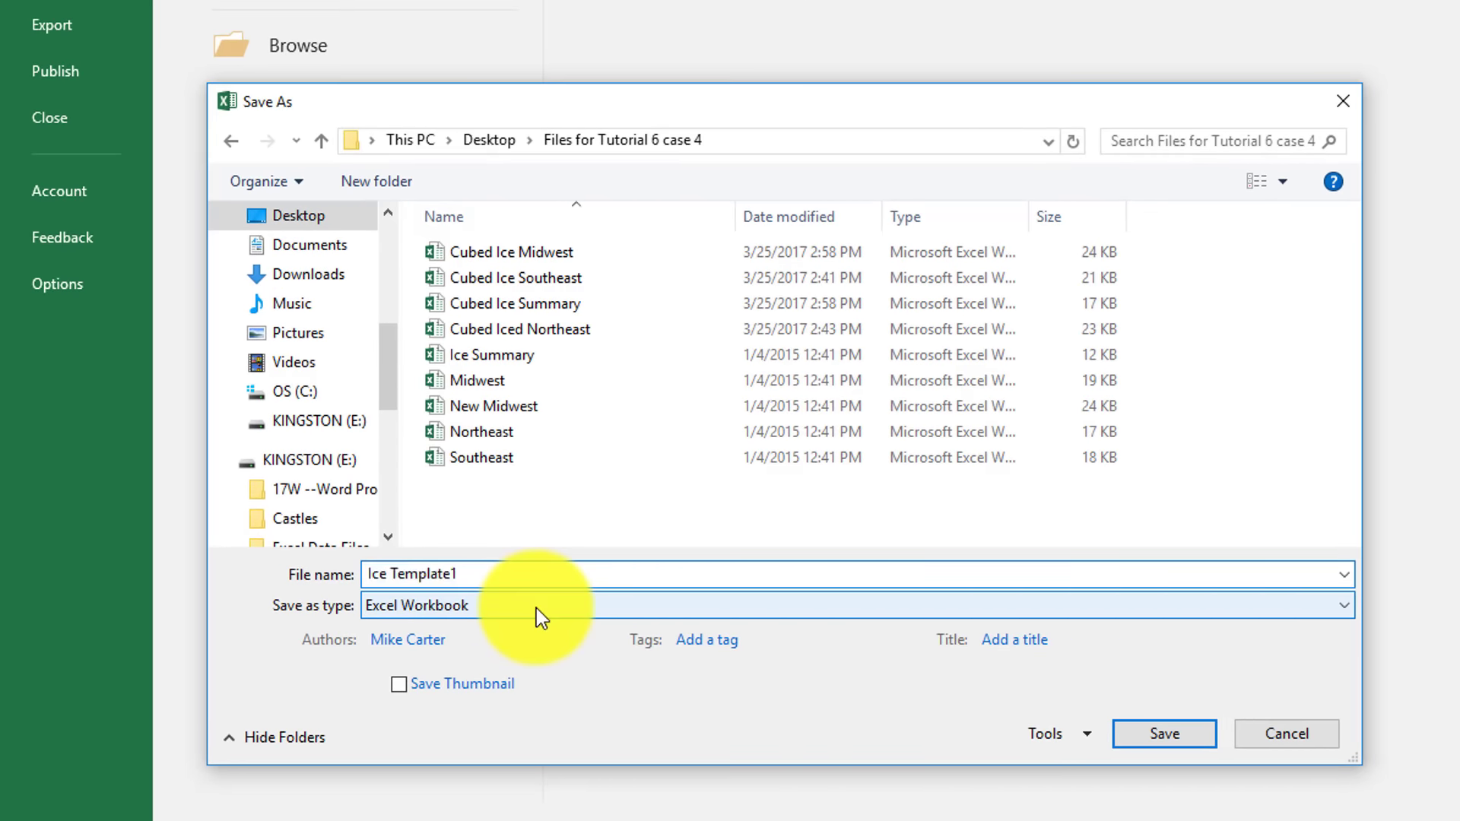
{"action": "key", "text": "BackSpace"}
{"action": "type", "text": "Revised"}
Step: Set the file type to Excel Template and save the file in the Files for Tutorial 6 case 4 folder on the Desktop
{"action": "left_click", "coordinate": [1352, 610]}
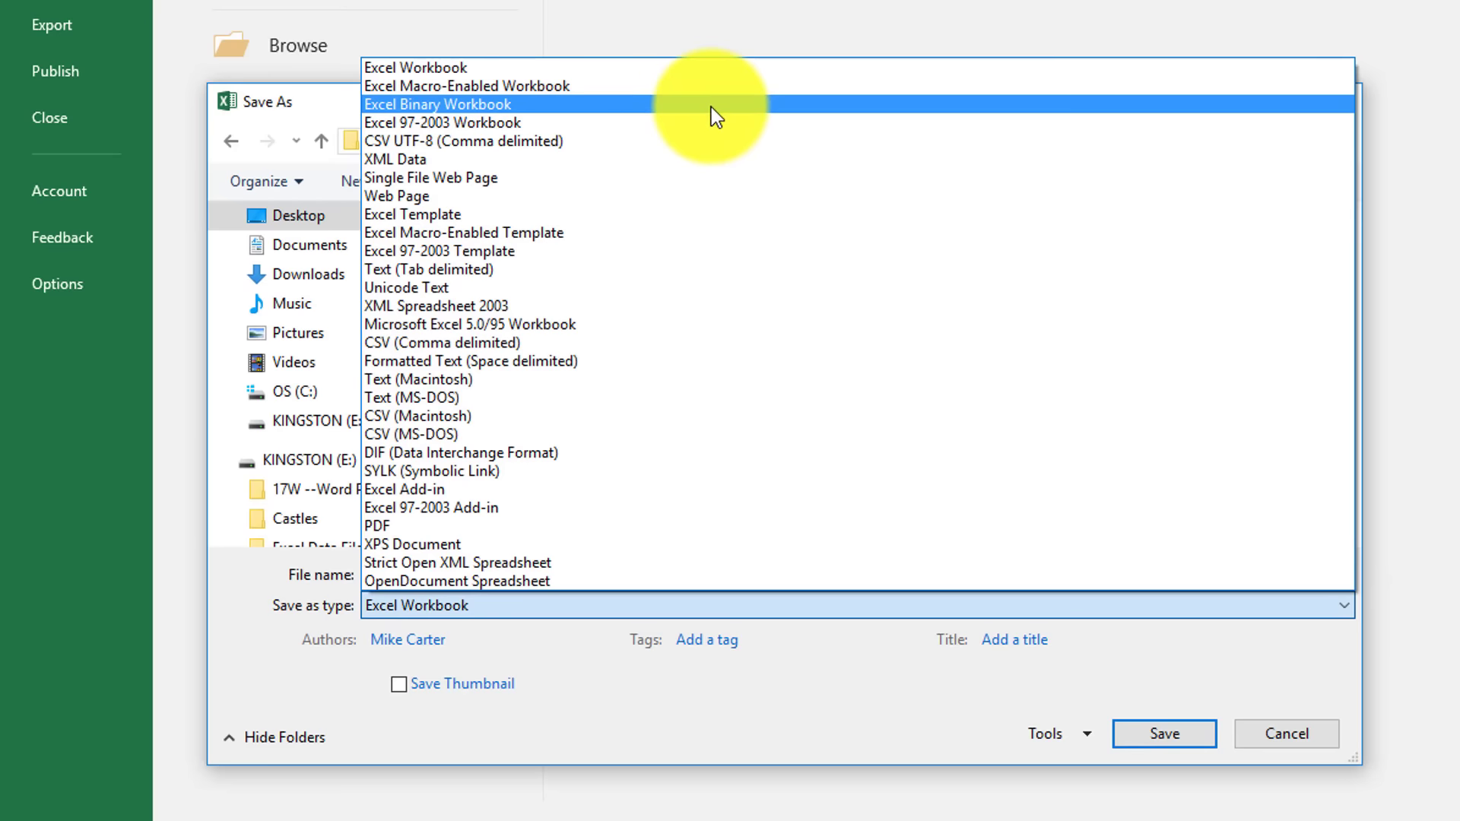
{"action": "left_click", "coordinate": [523, 213]}
{"action": "left_click", "coordinate": [1173, 707]}
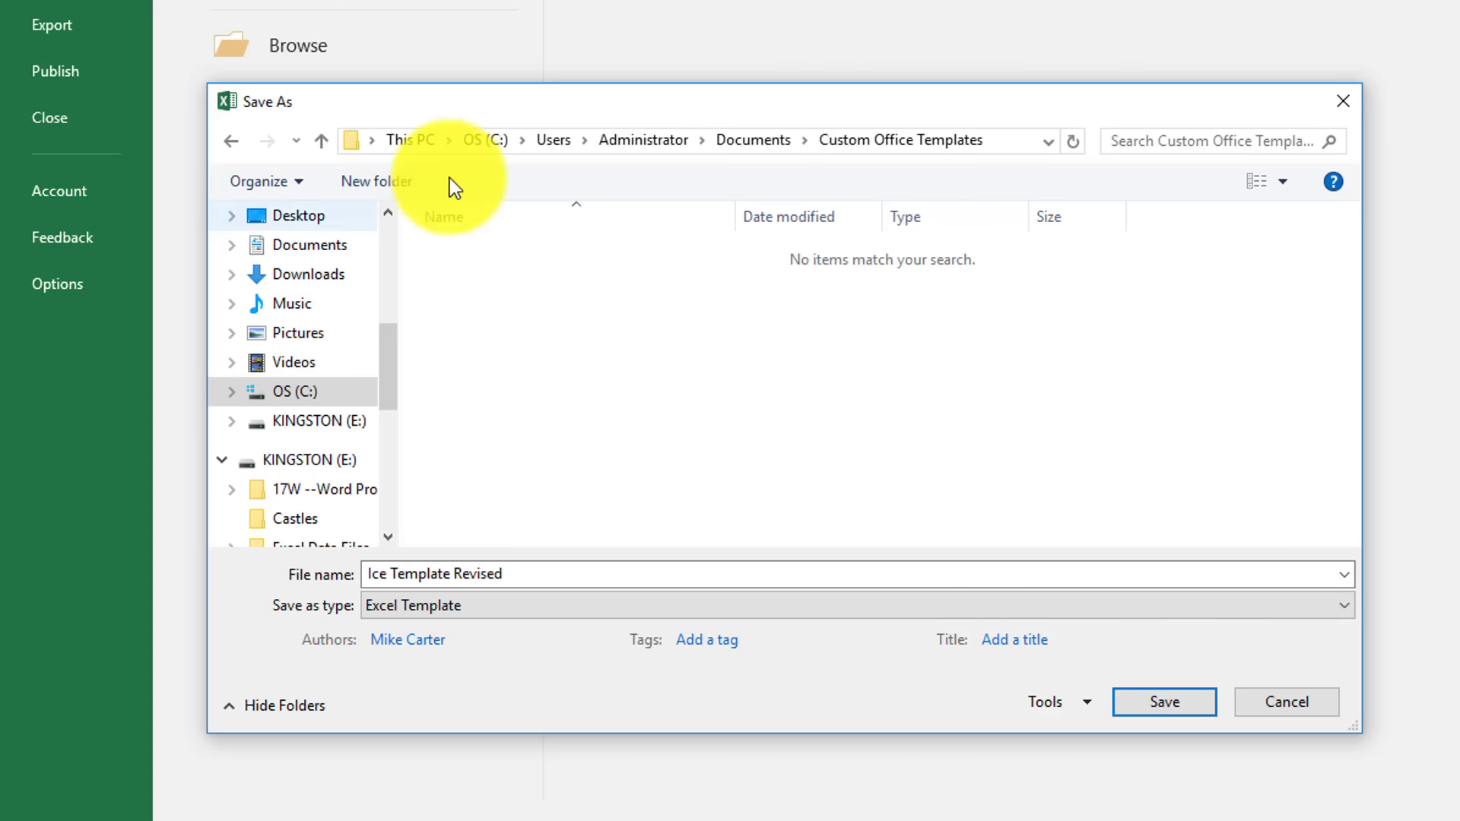
{"action": "left_click", "coordinate": [346, 220]}
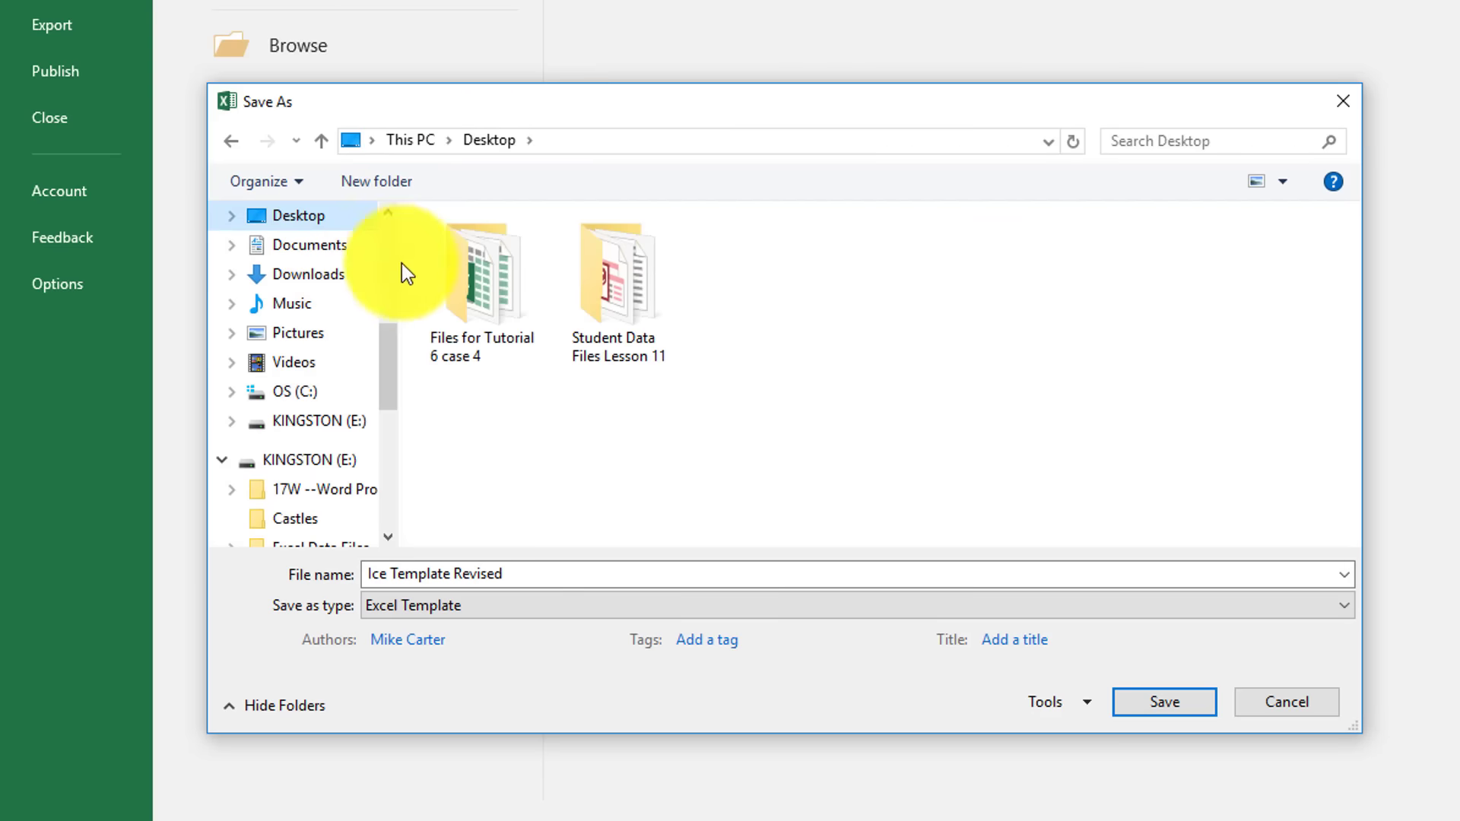
{"action": "double_click", "coordinate": [493, 281]}
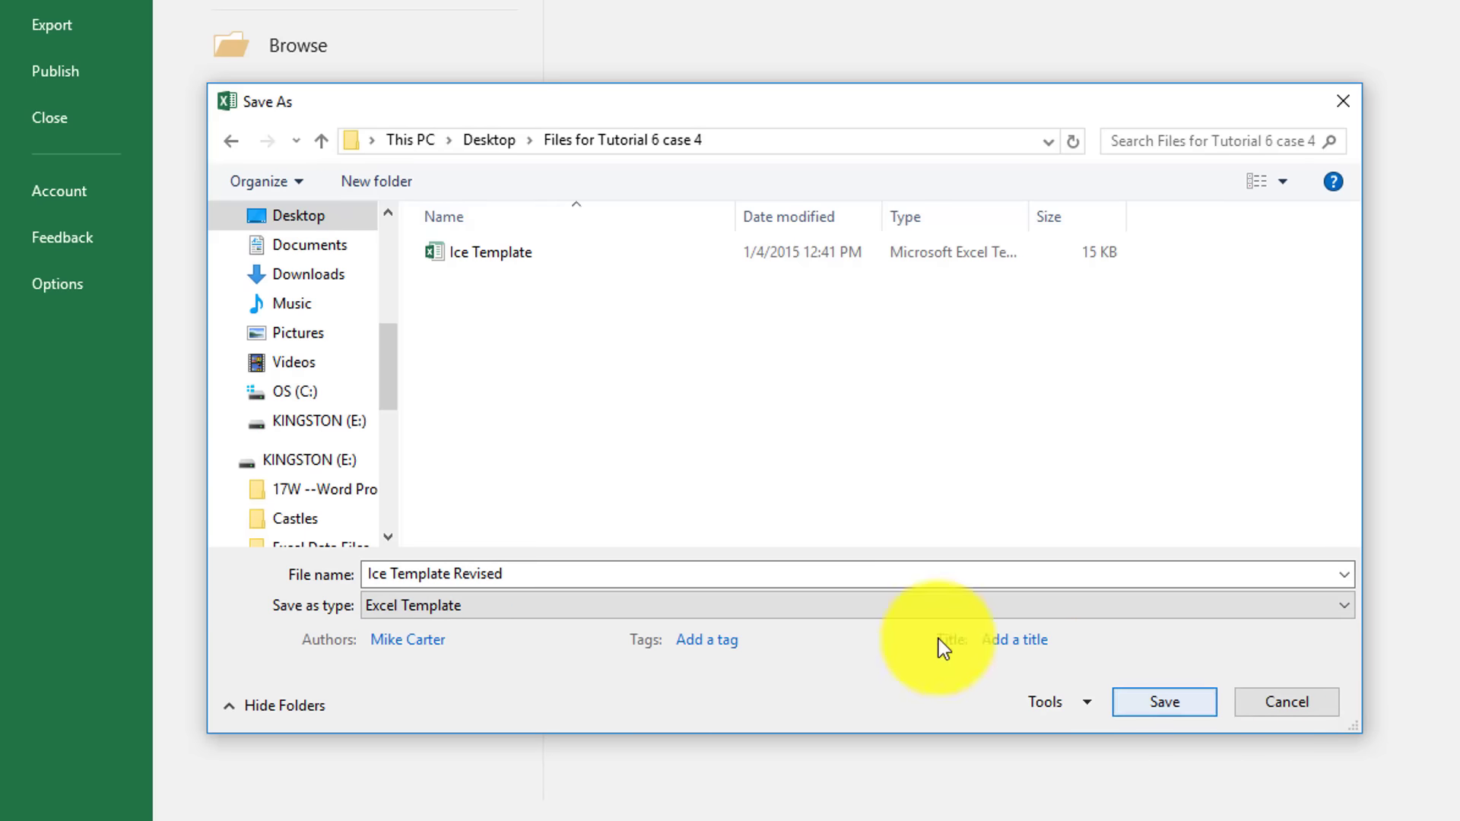
{"action": "left_click", "coordinate": [1180, 706]}
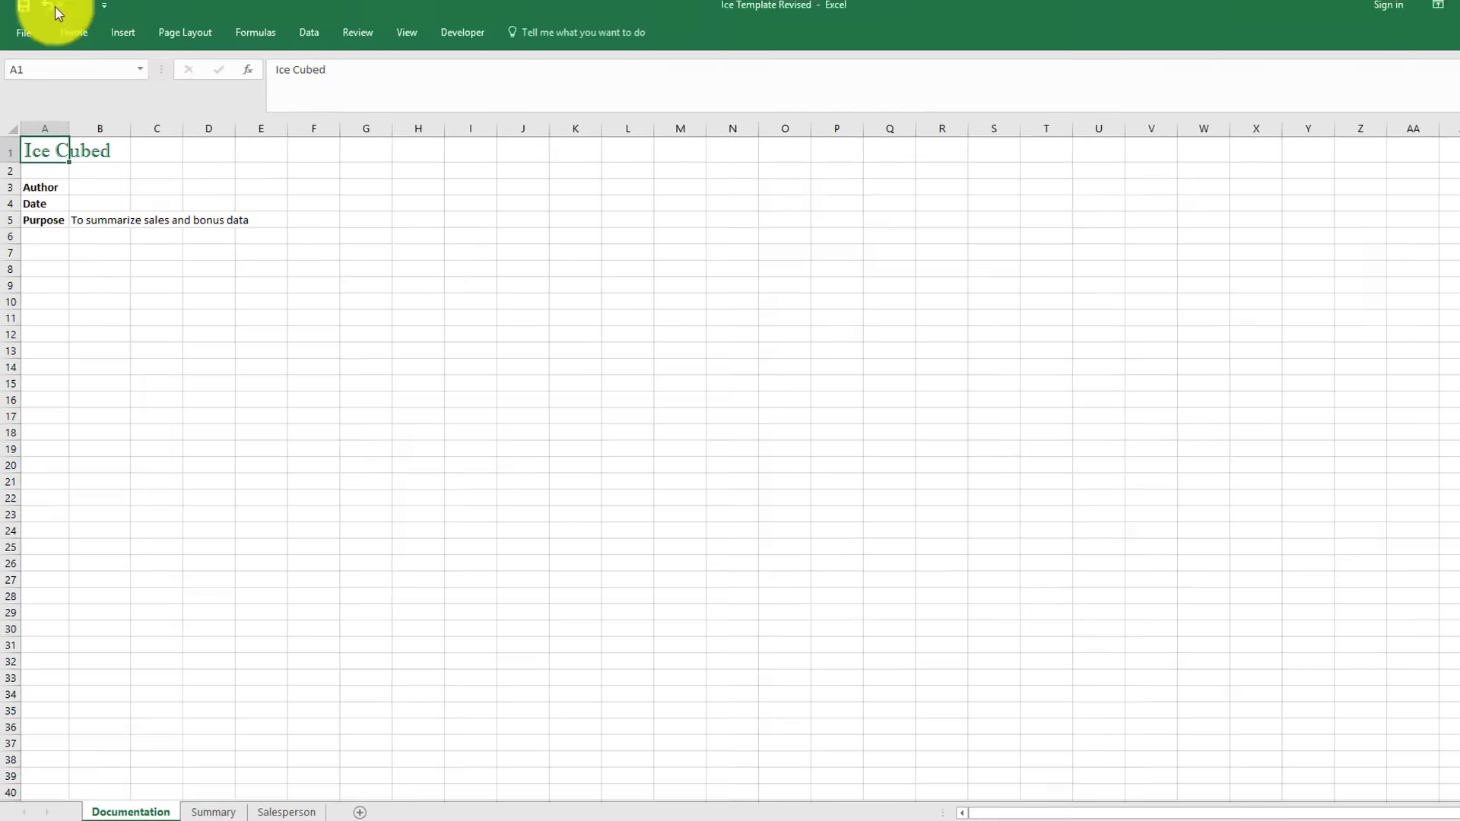
Step: Save a copy as an Excel Workbook named Ice Template Revised in the Files for Tutorial 6 case 4 folder
{"action": "left_click", "coordinate": [35, 41]}
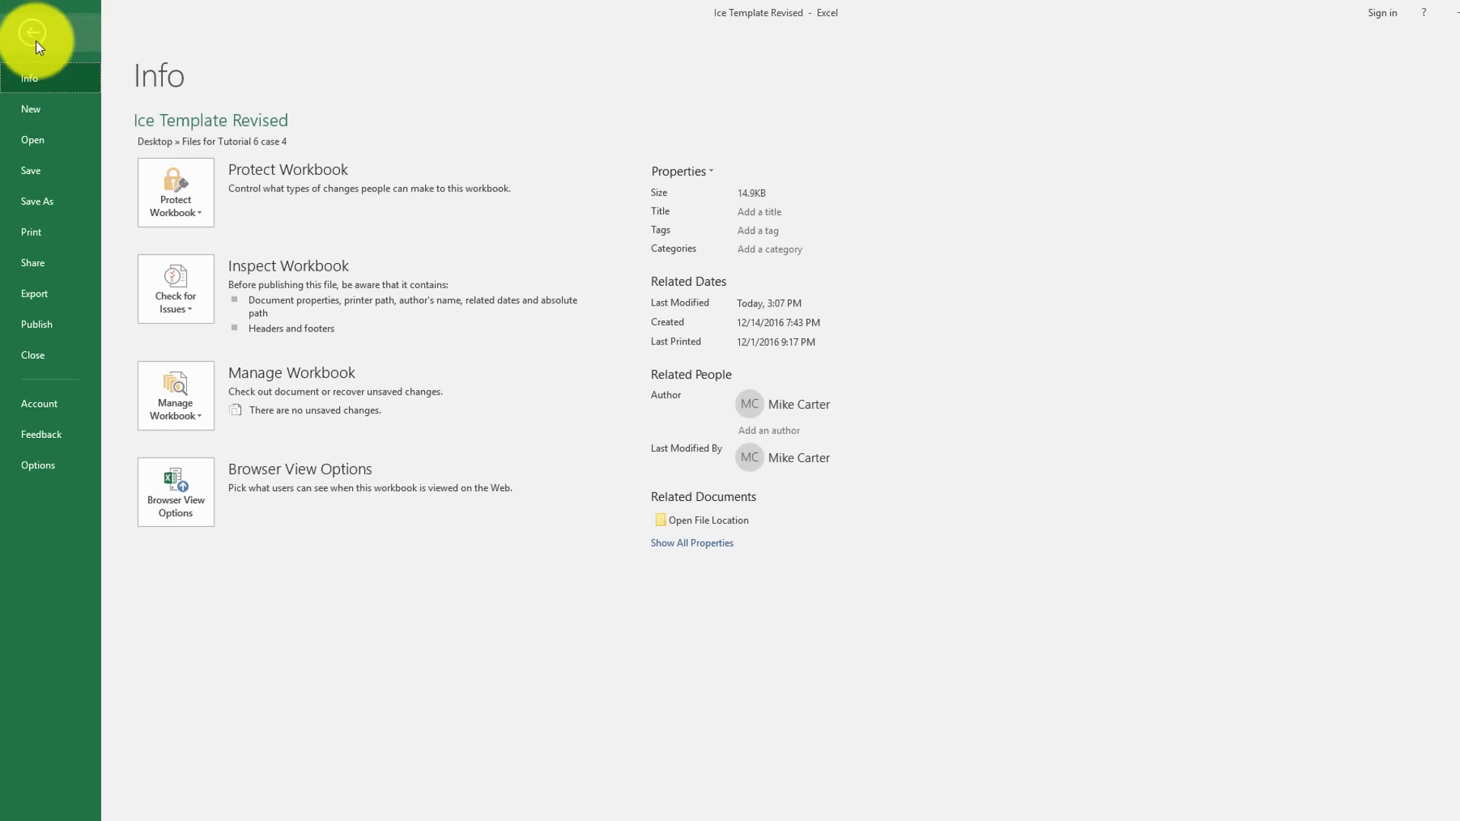
{"action": "left_click", "coordinate": [59, 198]}
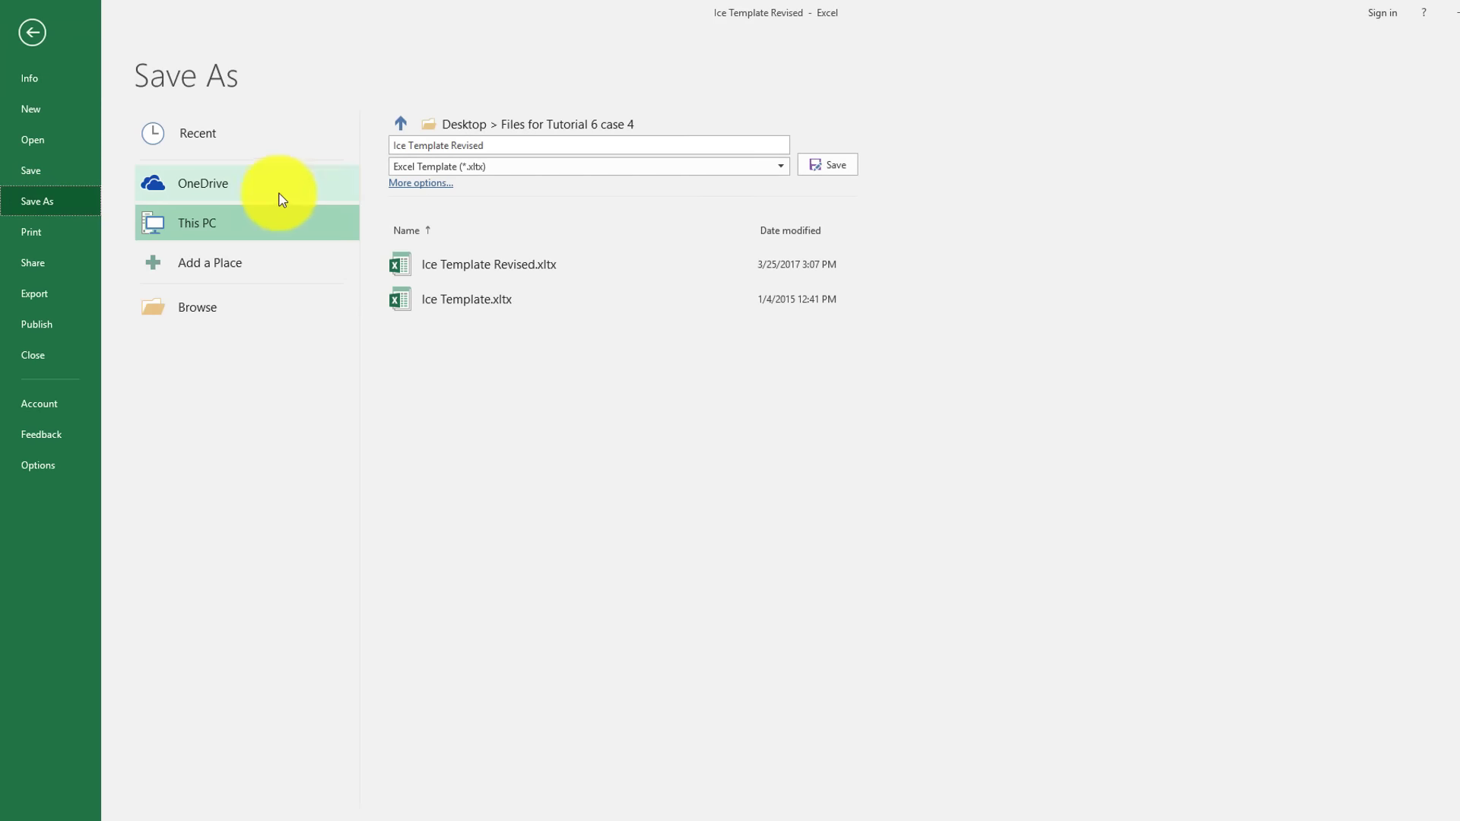
{"action": "left_click", "coordinate": [781, 167]}
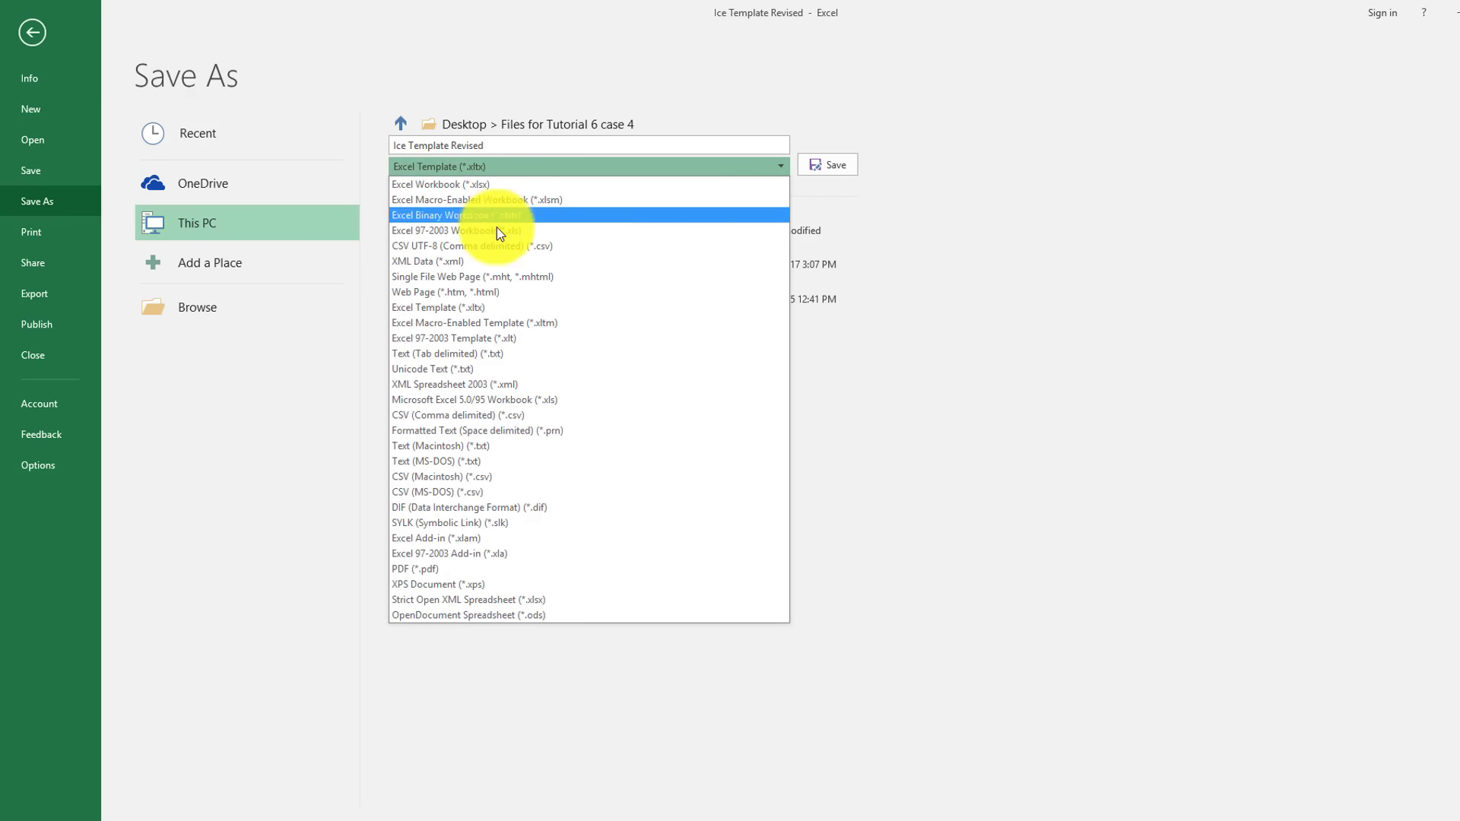
{"action": "left_click", "coordinate": [481, 183]}
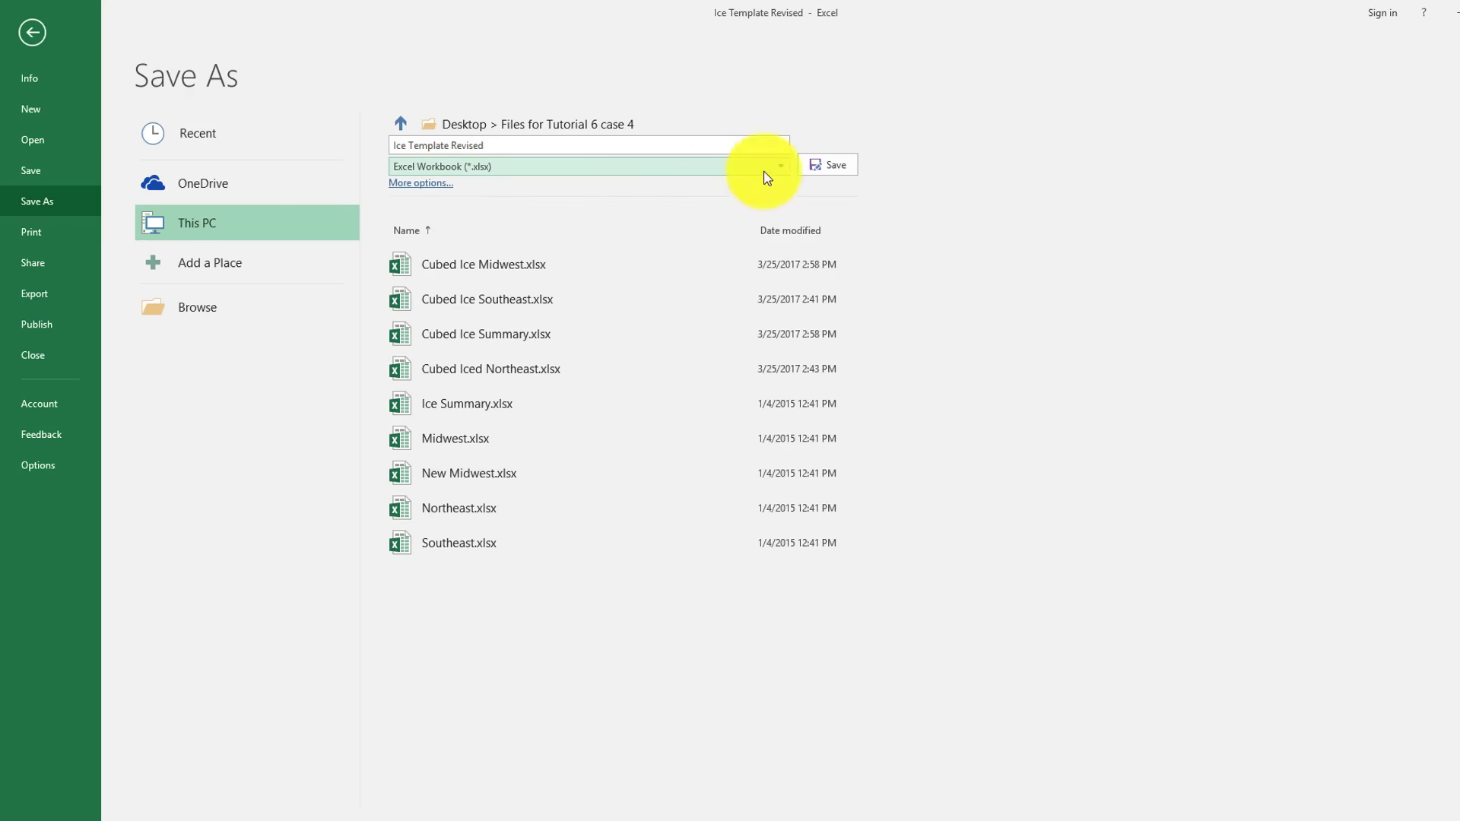
{"action": "left_click", "coordinate": [836, 166]}
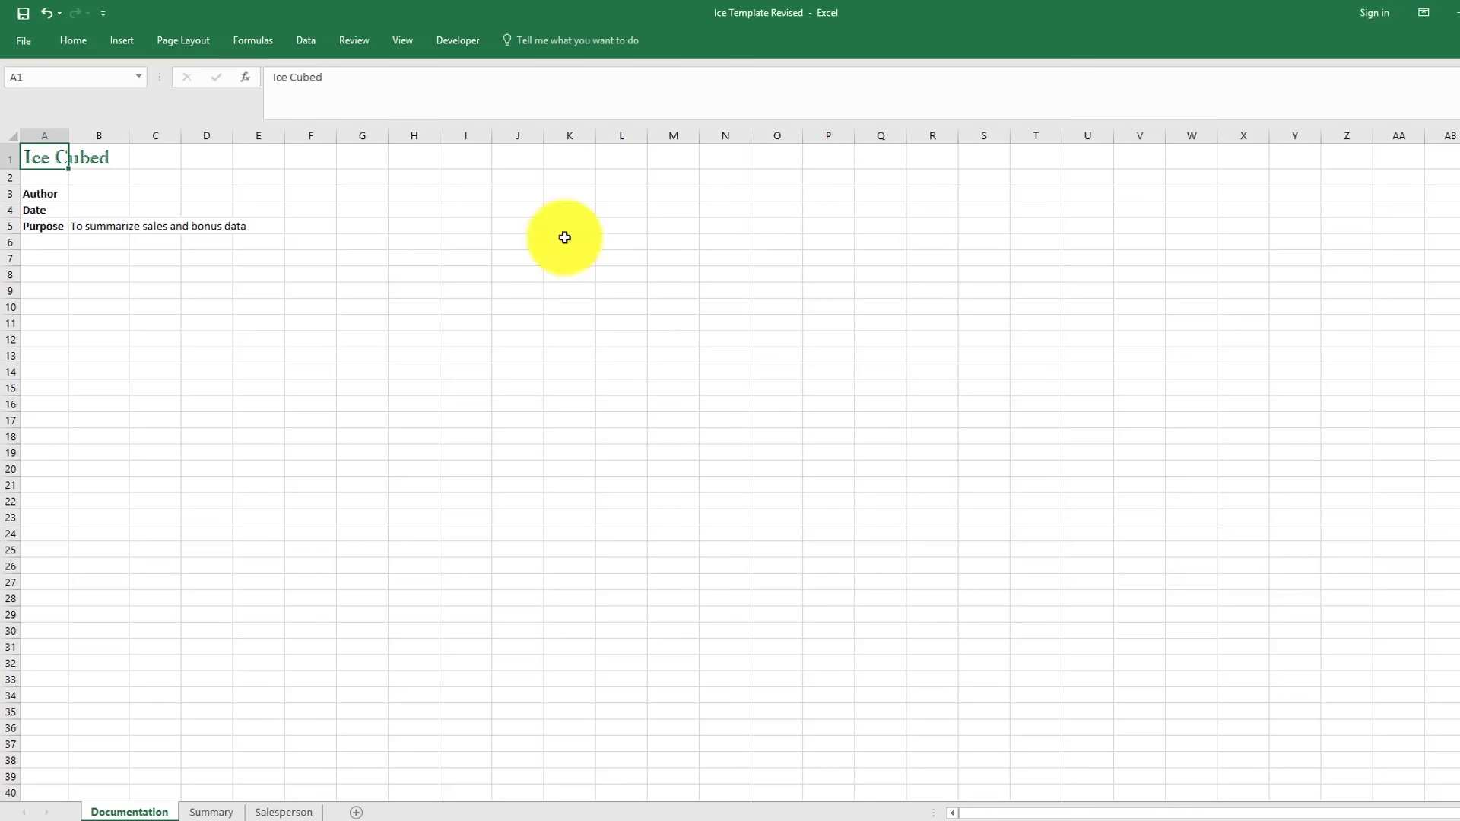
Step: On the Salesperson sheet, enter 10000 as January's gross sales in B4 and fill it down through December in B15
{"action": "left_click", "coordinate": [209, 810]}
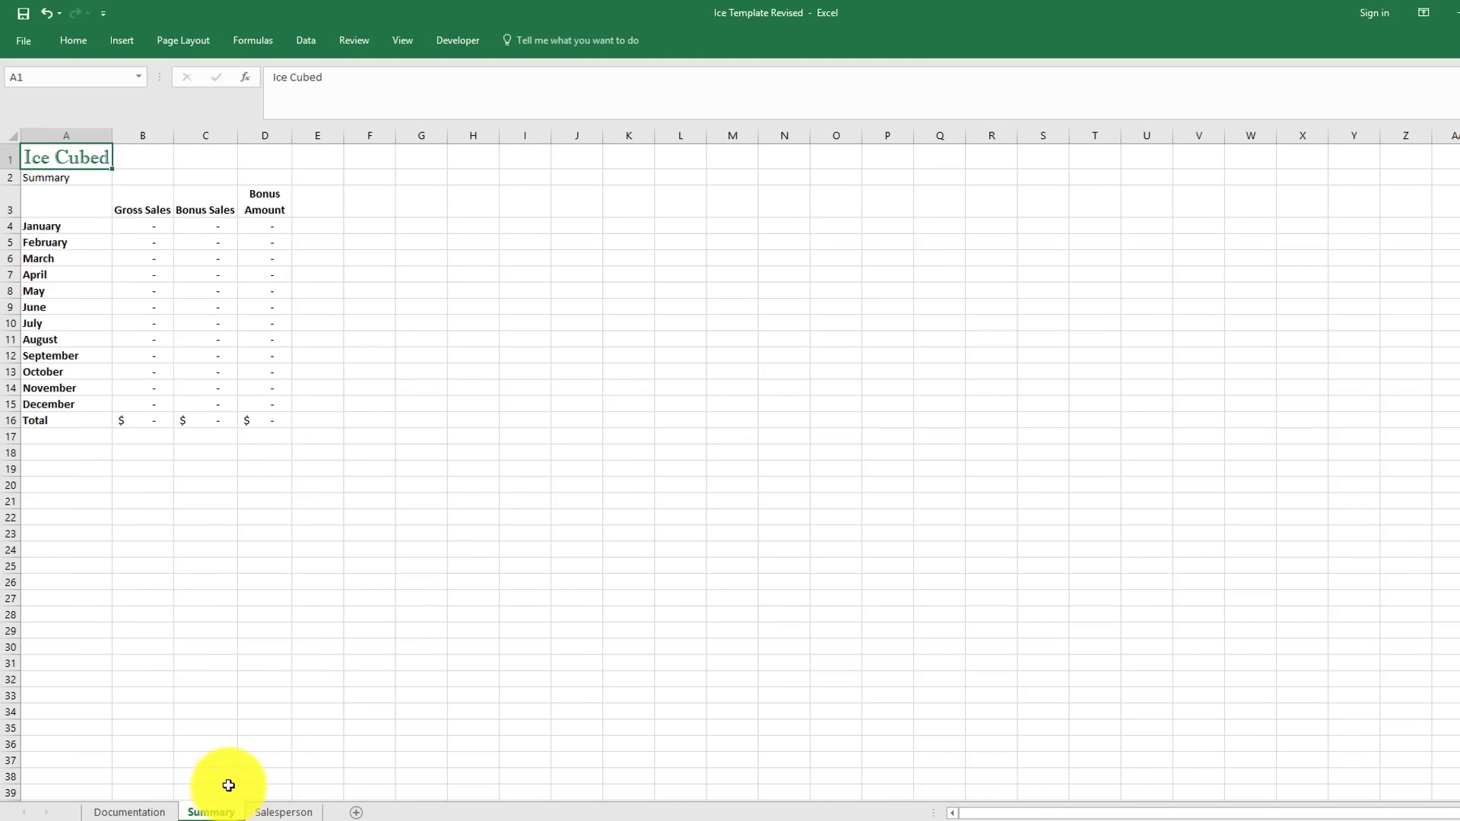
{"action": "left_click", "coordinate": [140, 812]}
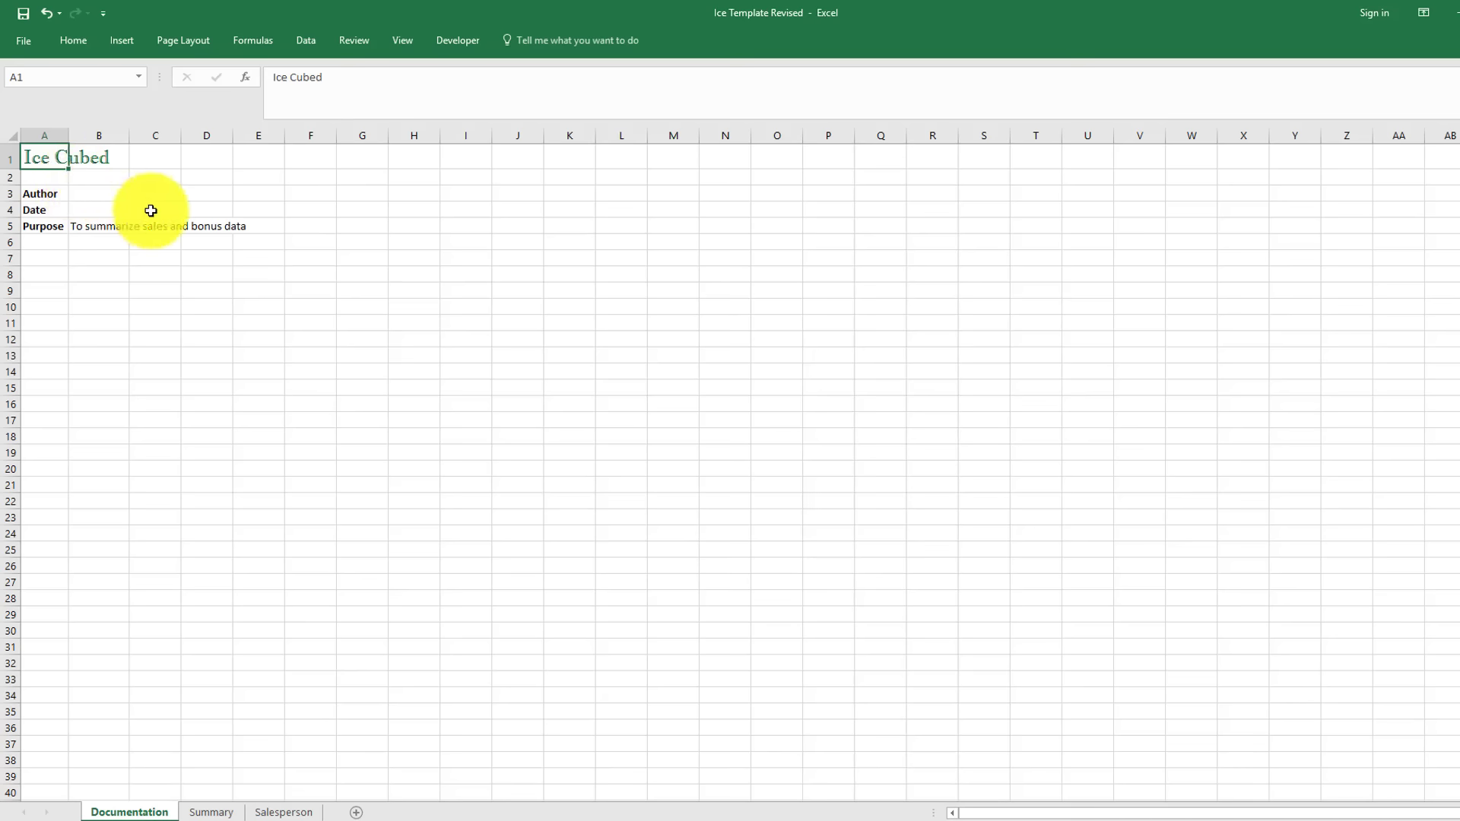
{"action": "left_click", "coordinate": [210, 811]}
{"action": "left_click", "coordinate": [289, 811]}
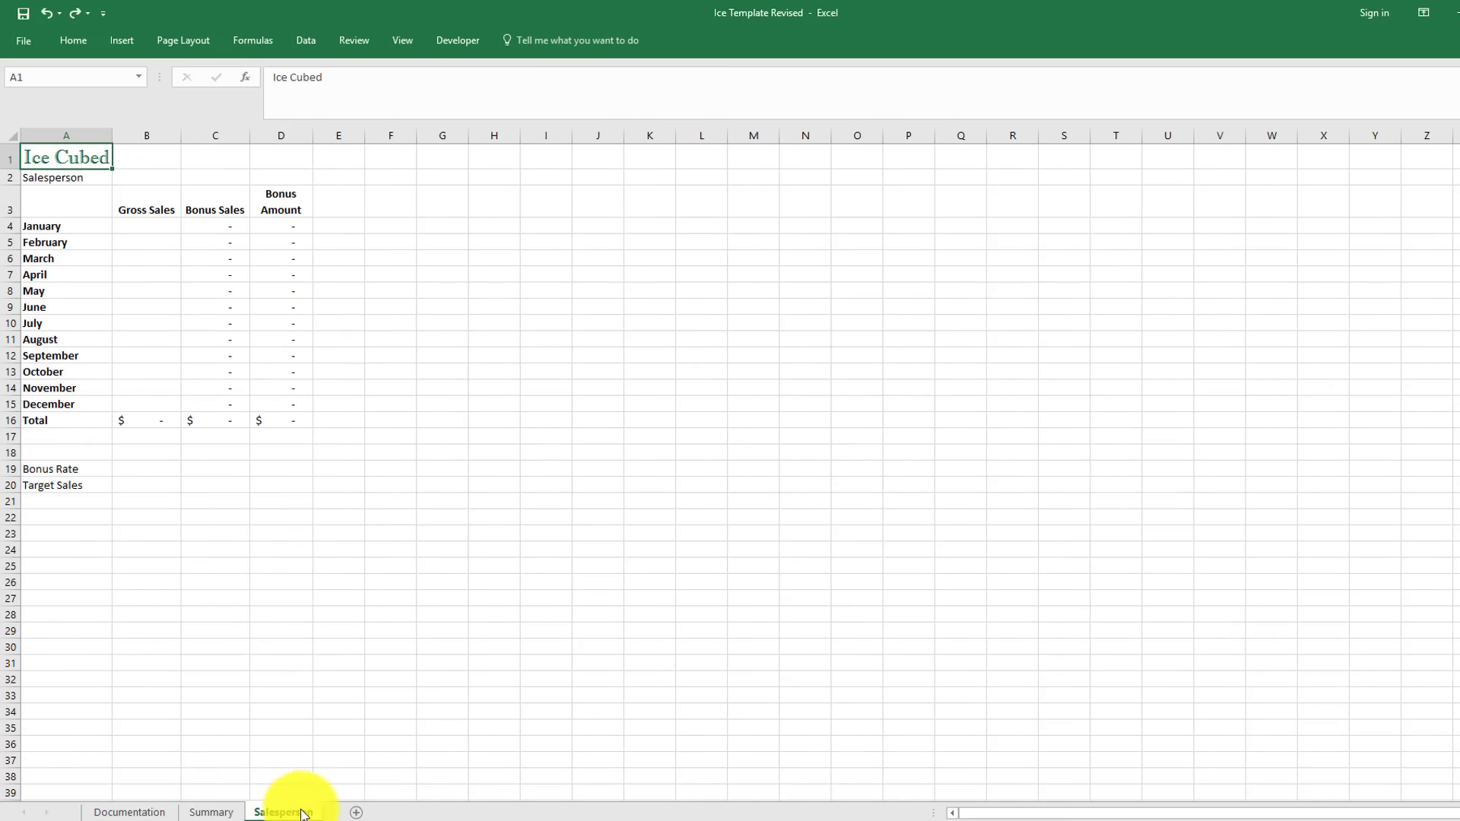
{"action": "left_click", "coordinate": [154, 226]}
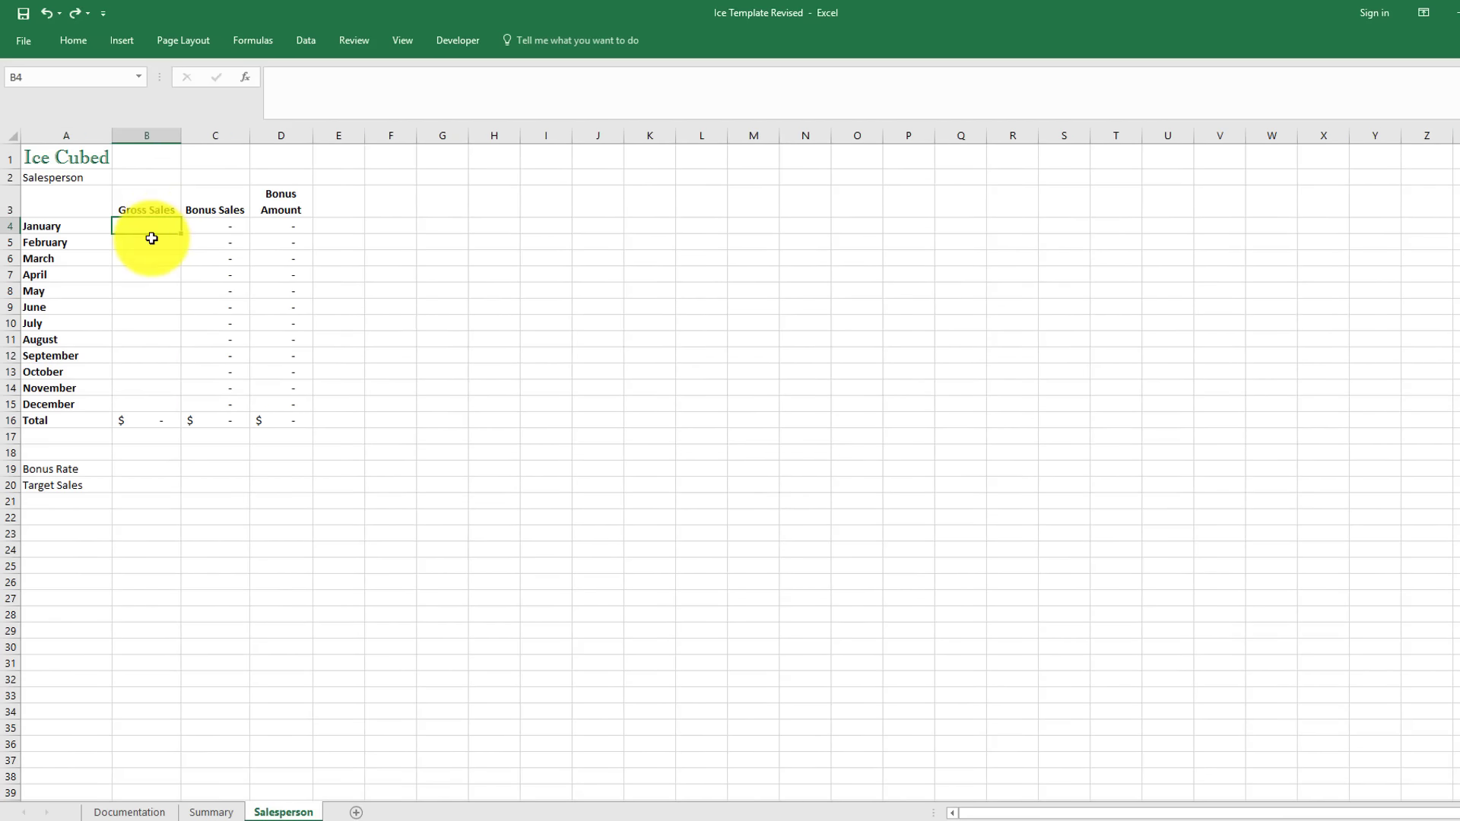
{"action": "type", "text": "100000"}
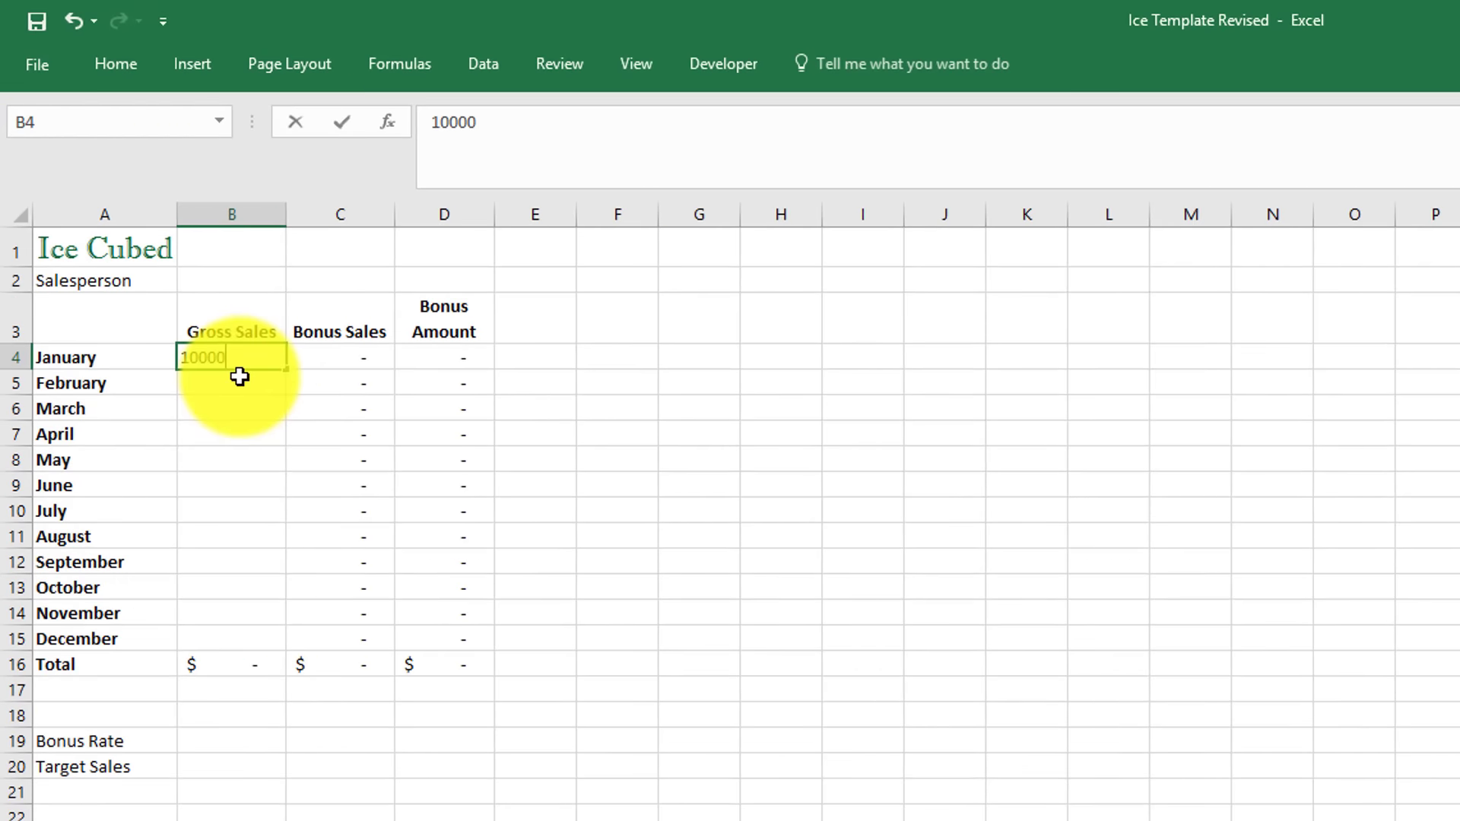
{"action": "key", "text": "Return"}
{"action": "left_click", "coordinate": [252, 355]}
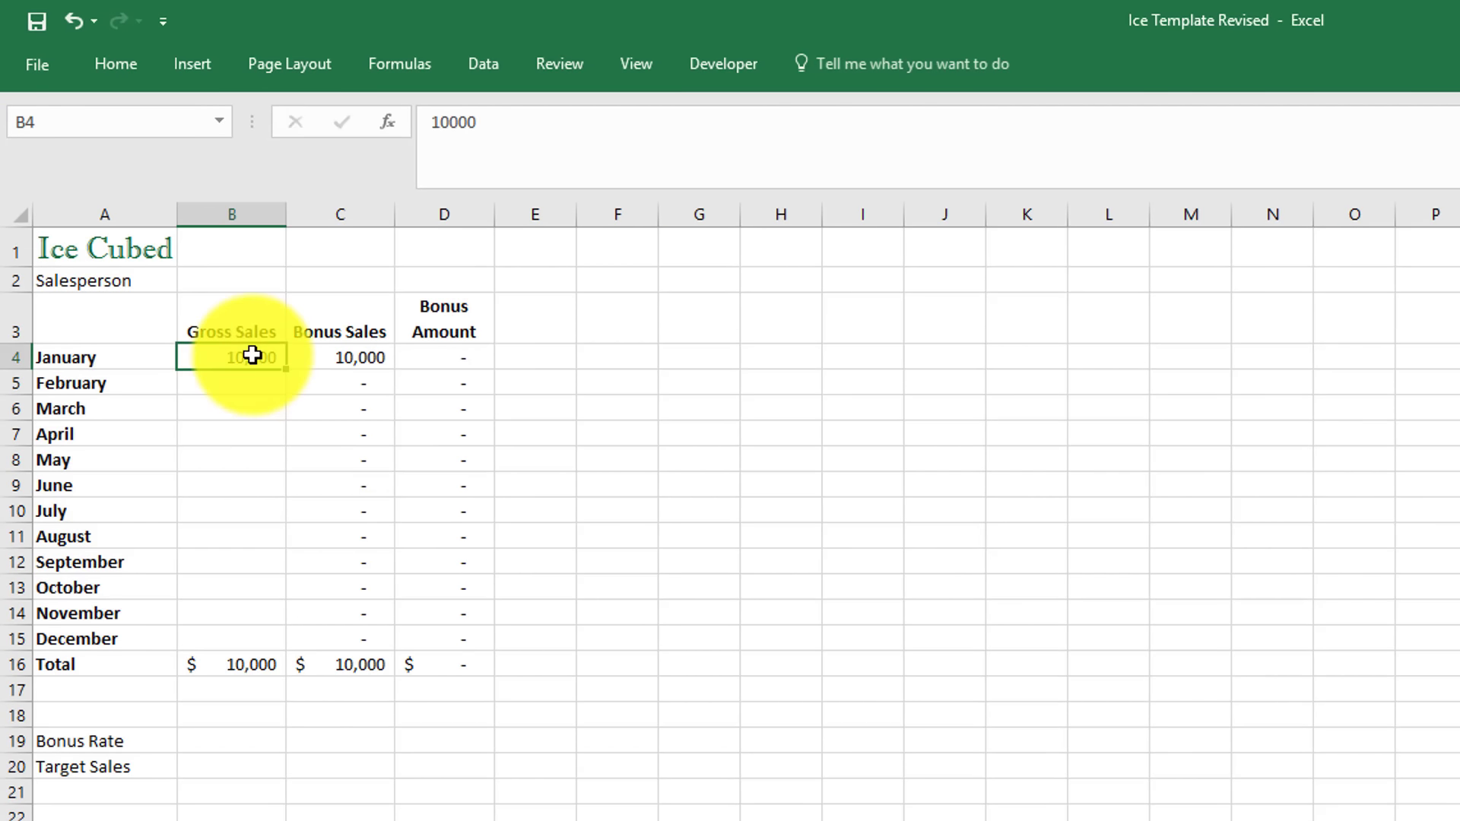
{"action": "left_click_drag", "start_coordinate": [286, 370], "coordinate": [280, 658]}
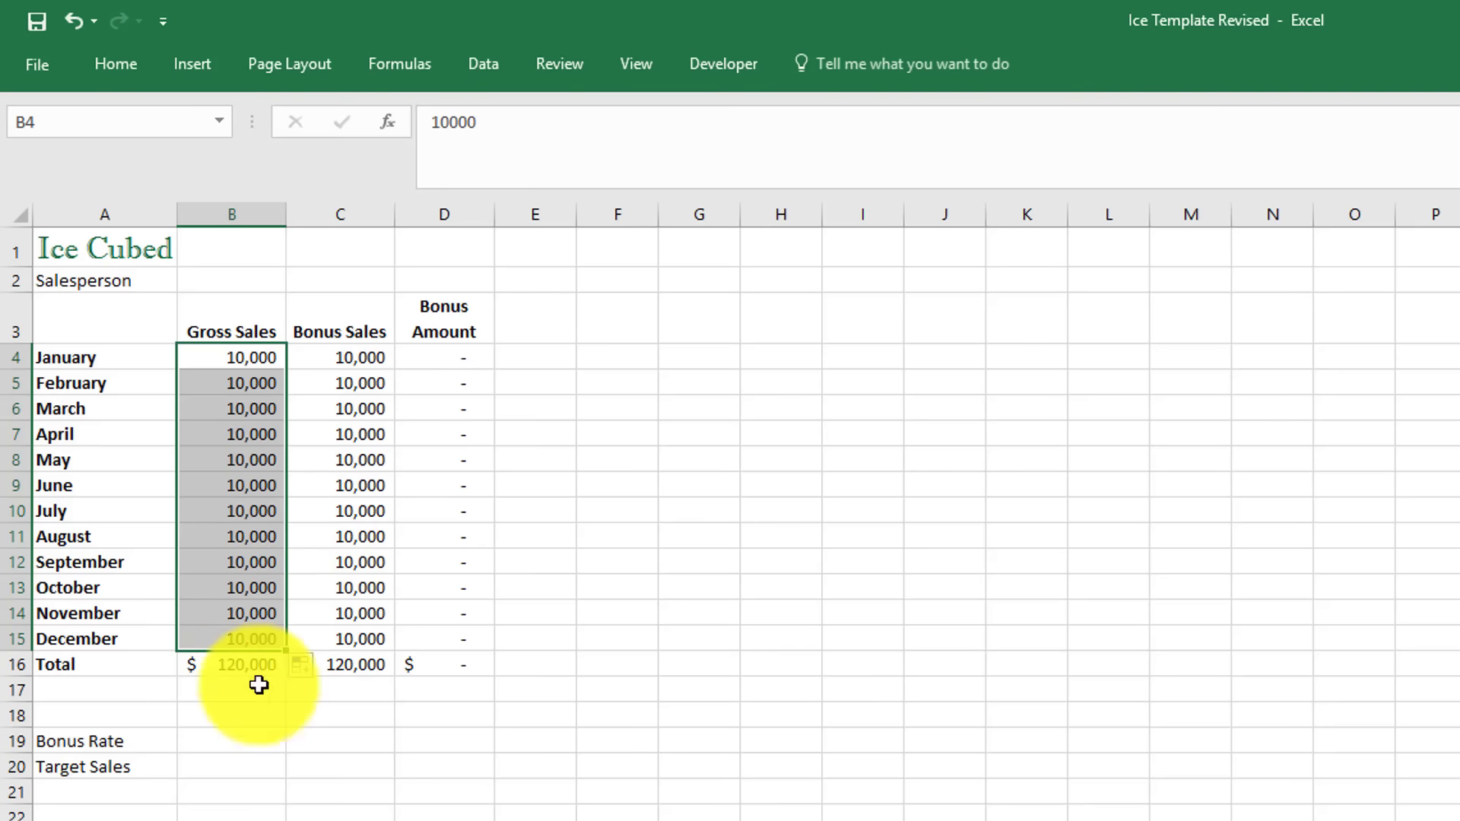
Step: Enter a Bonus Rate of 1 in B19 and Target Sales of 5000 in B20 on the Salesperson sheet
{"action": "left_click", "coordinate": [221, 743]}
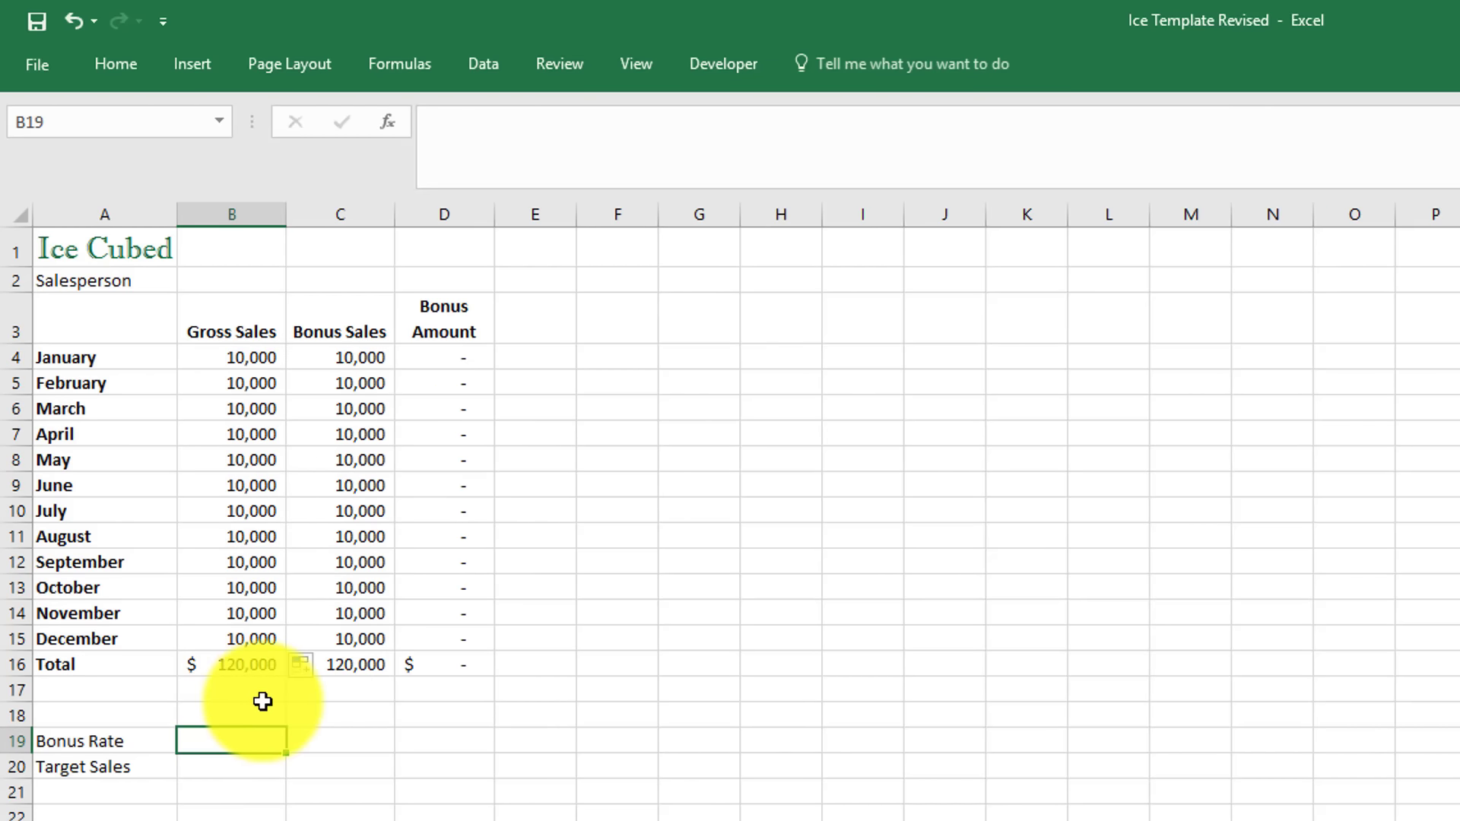
{"action": "type", "text": "1"}
{"action": "key", "text": "Return"}
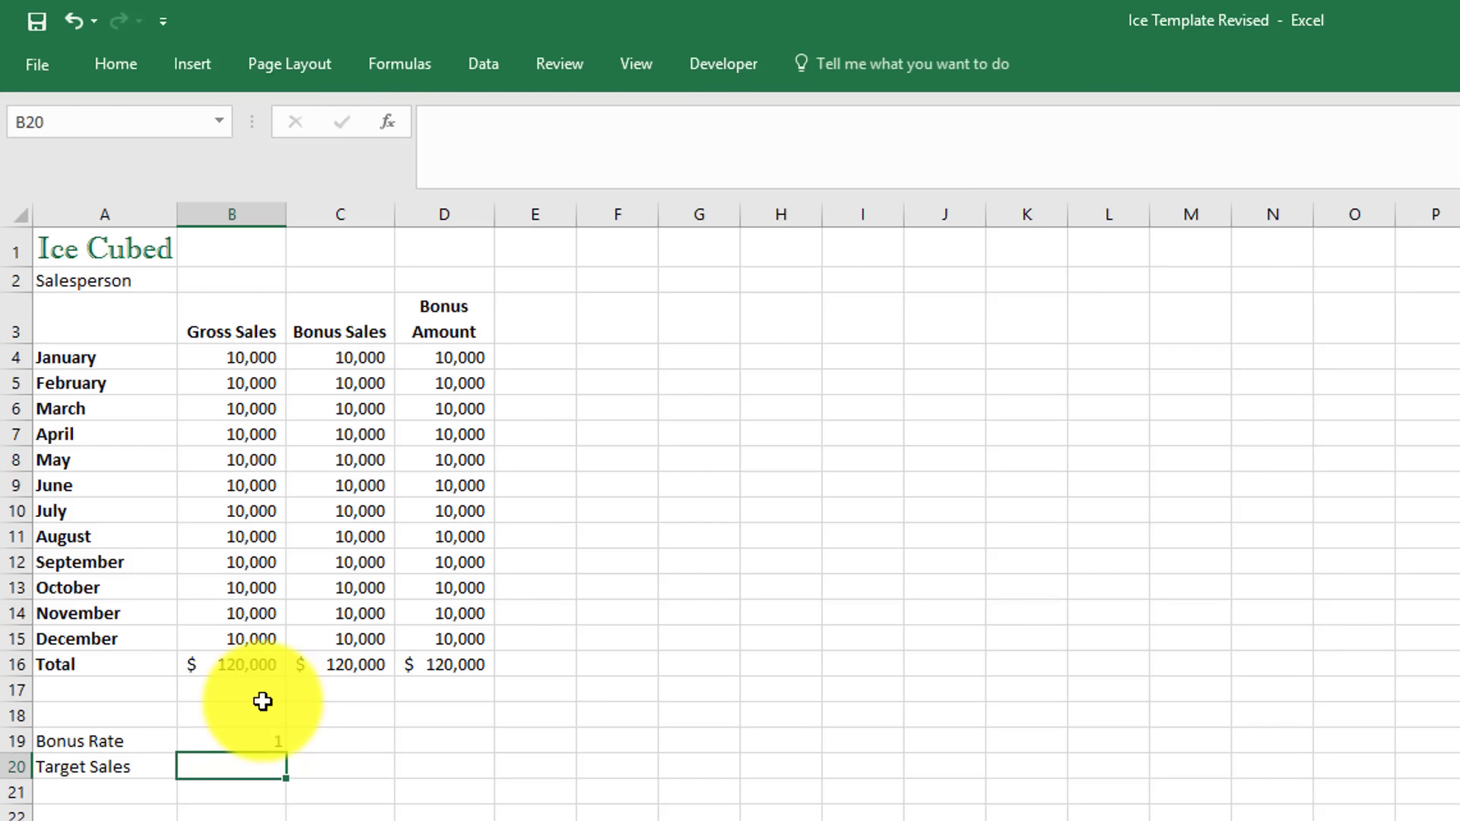
{"action": "type", "text": "5000"}
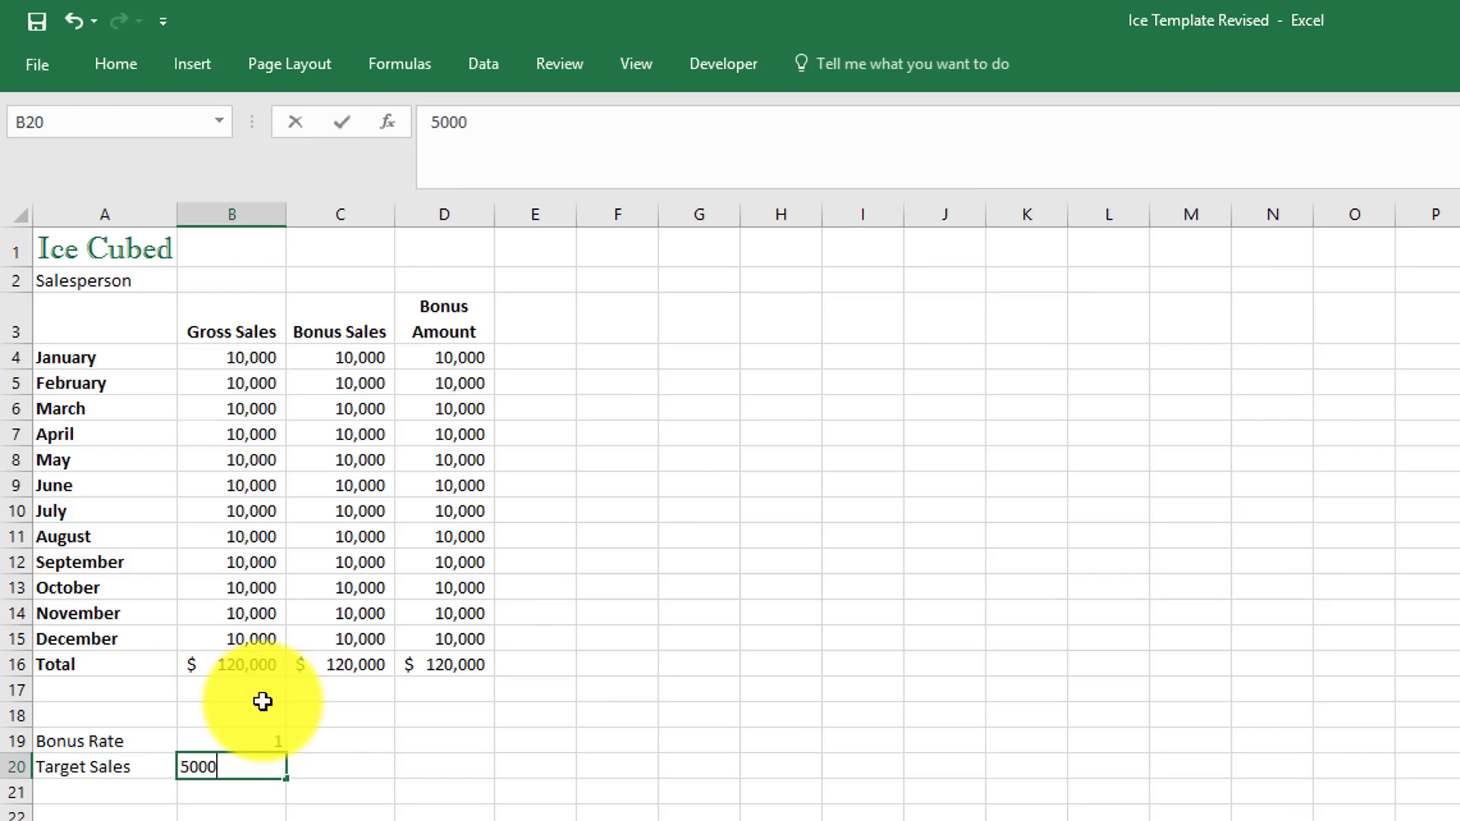
{"action": "key", "text": "Return"}
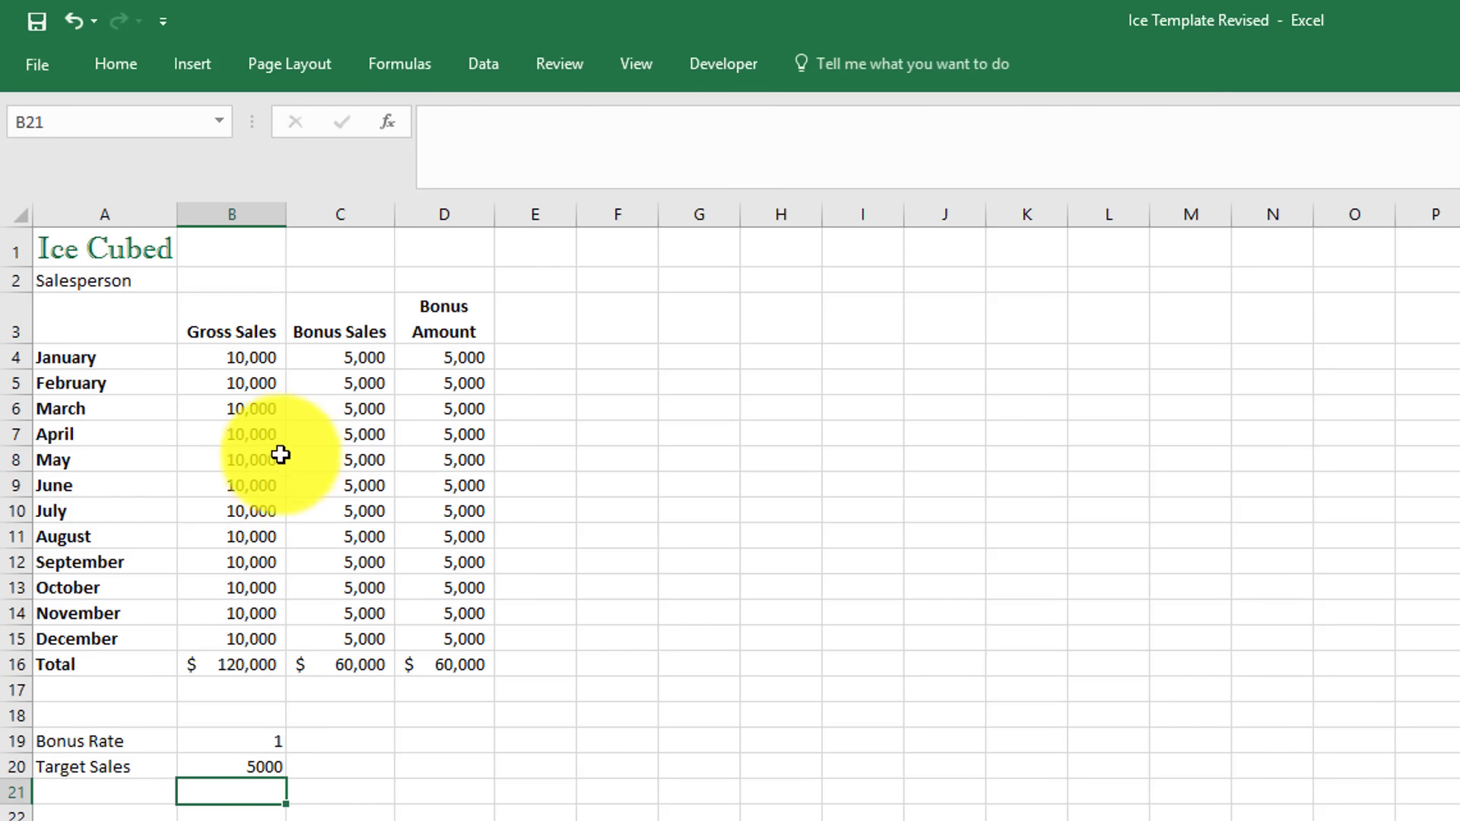
{"action": "left_click", "coordinate": [257, 766]}
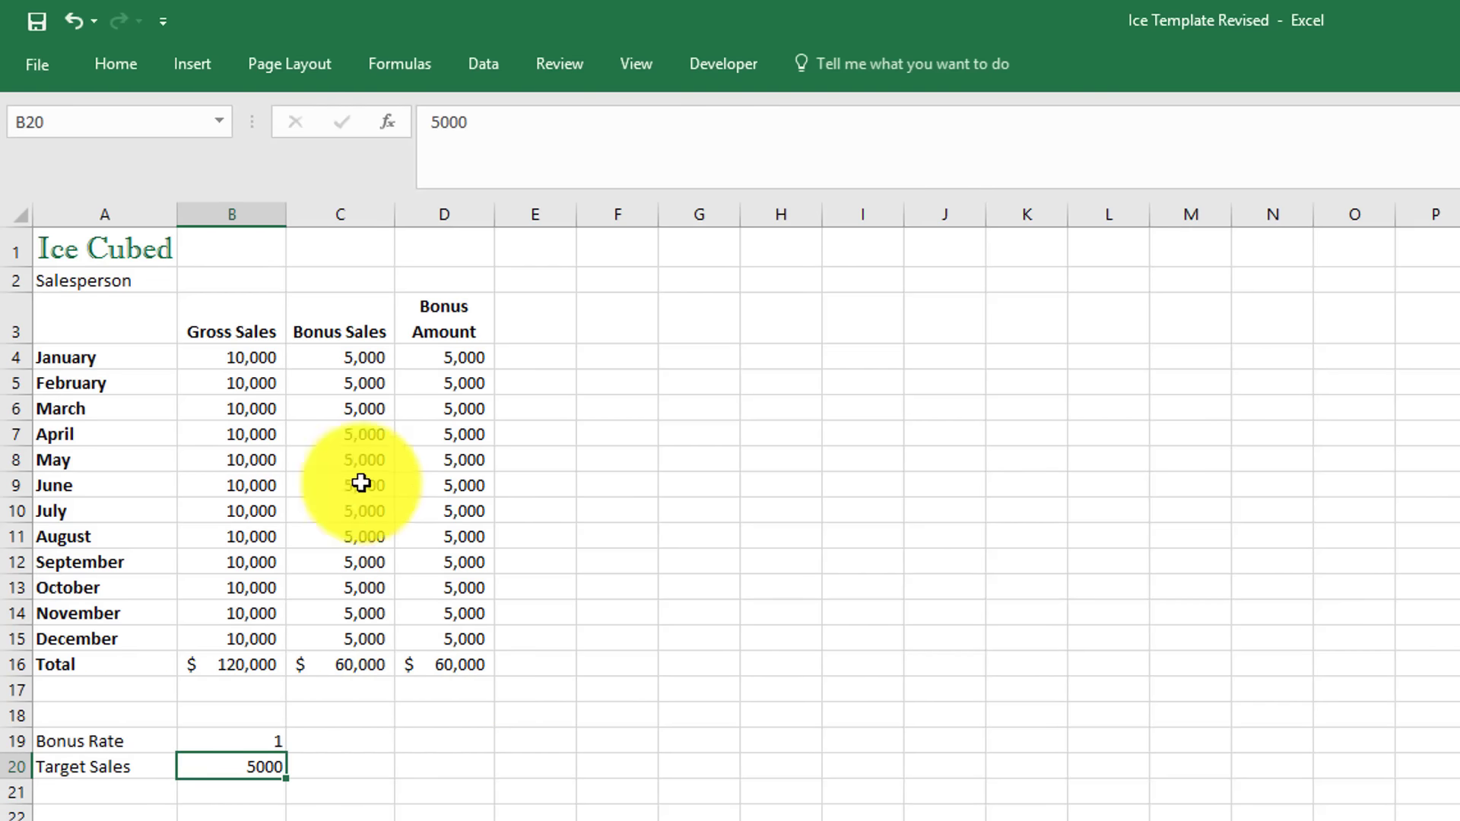
Step: Save the workbook with the test data as an Excel Workbook named Cubed Ice Test in the Files for Tutorial 6 case 4 folder
{"action": "left_click", "coordinate": [40, 70]}
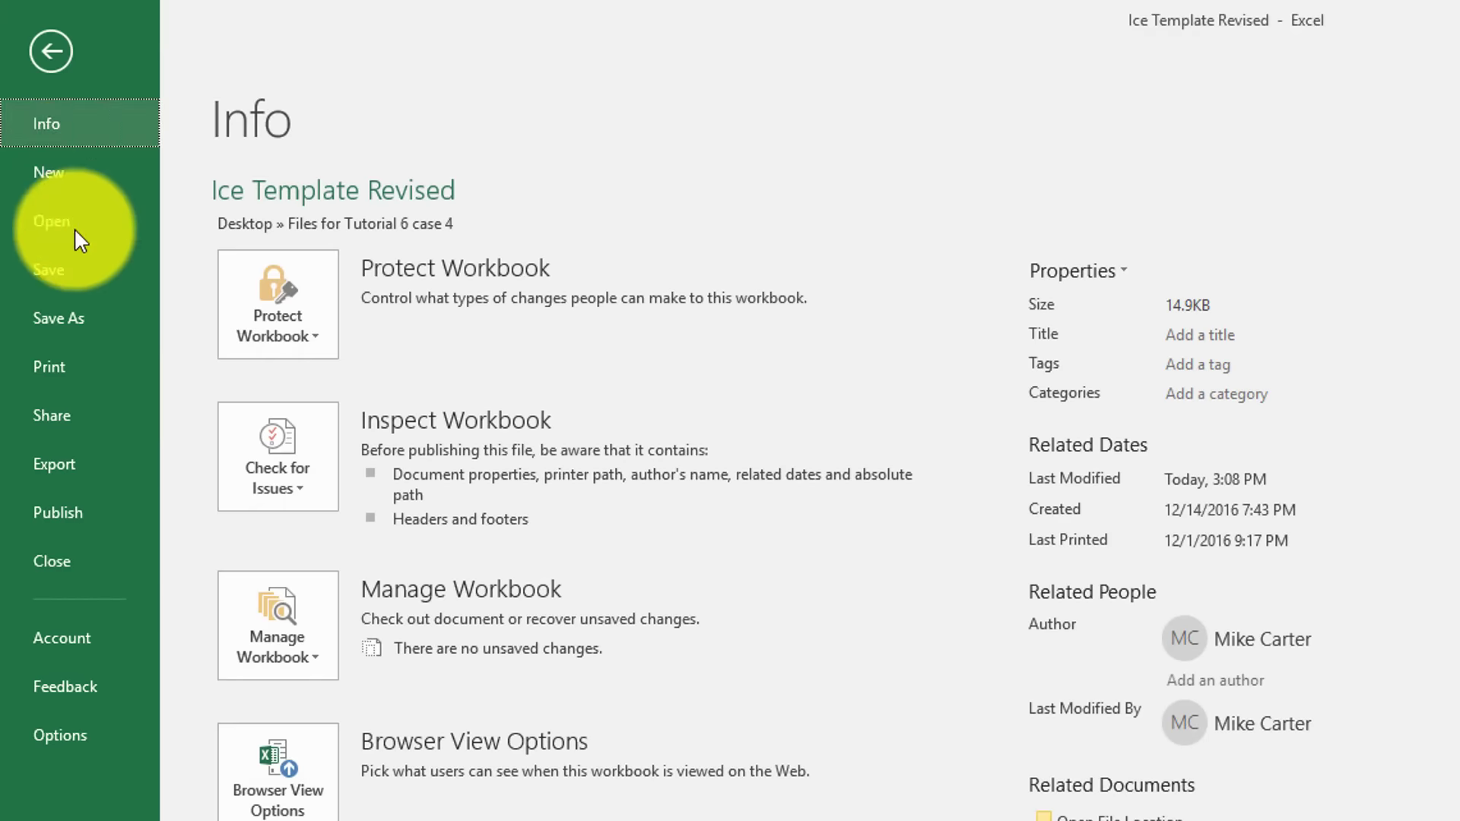
{"action": "left_click", "coordinate": [73, 319]}
{"action": "left_click", "coordinate": [836, 225]}
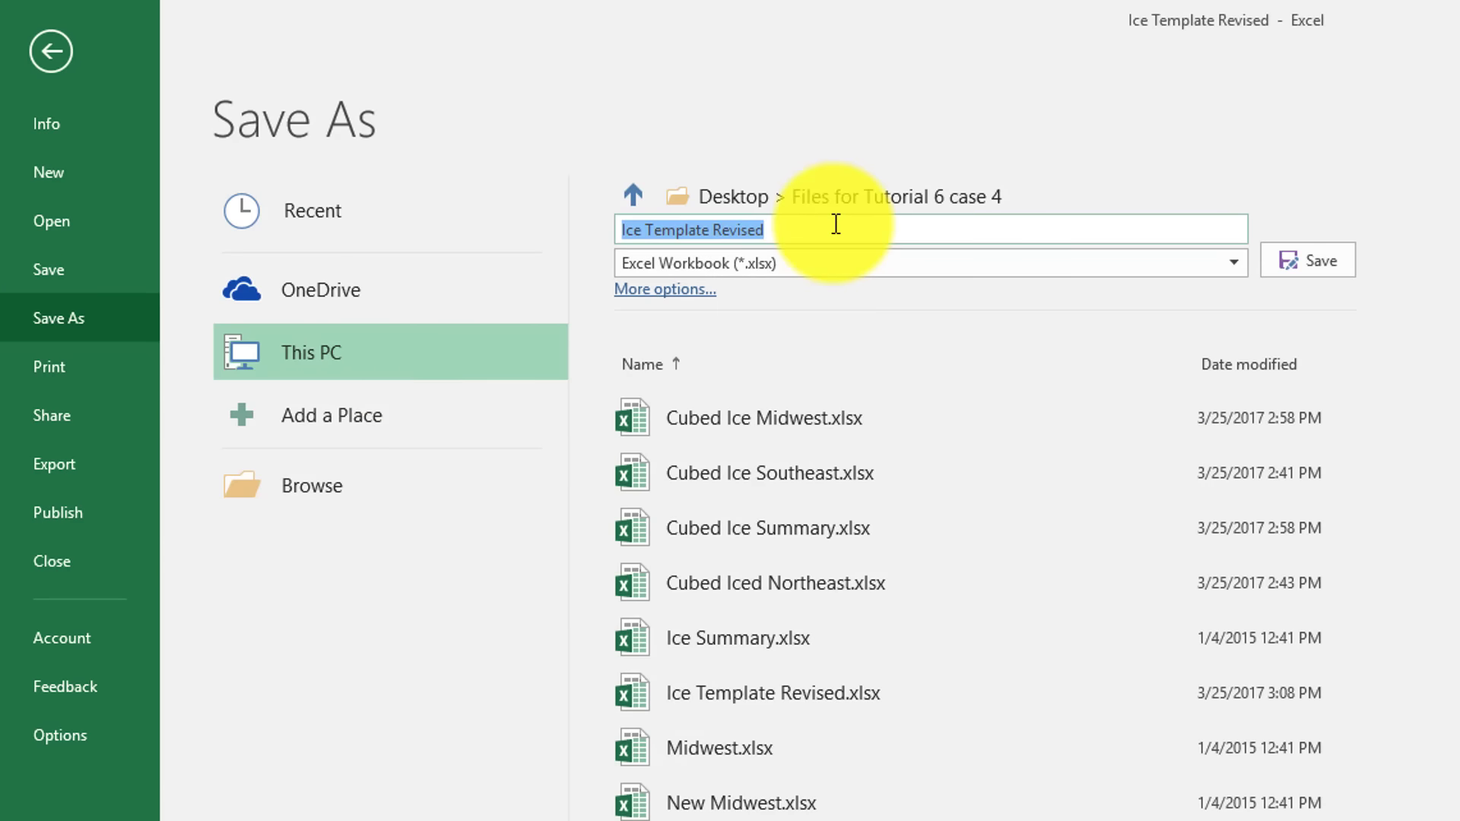
{"action": "key", "text": "BackSpace"}
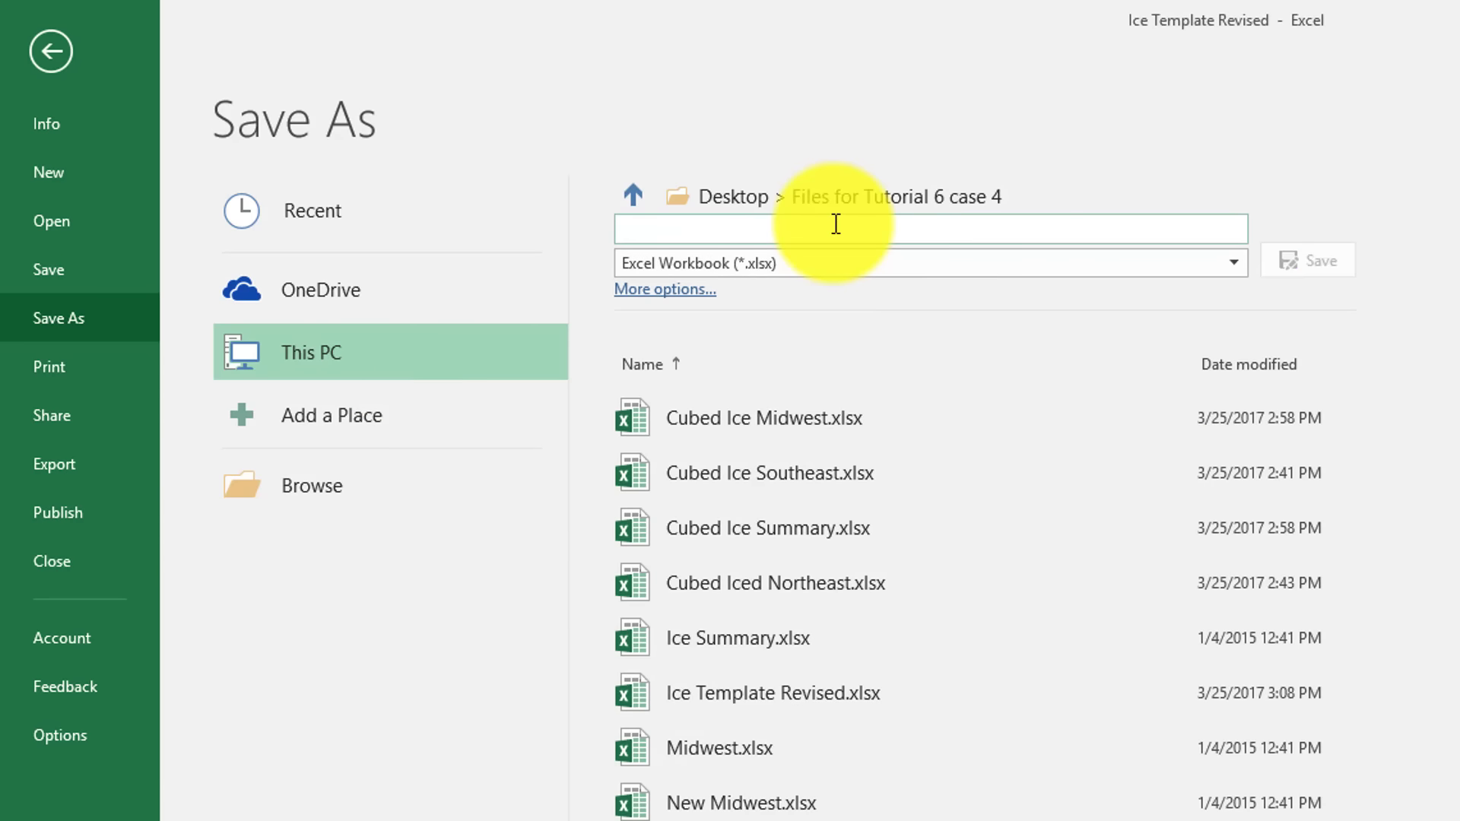
{"action": "type", "text": "Cubed "}
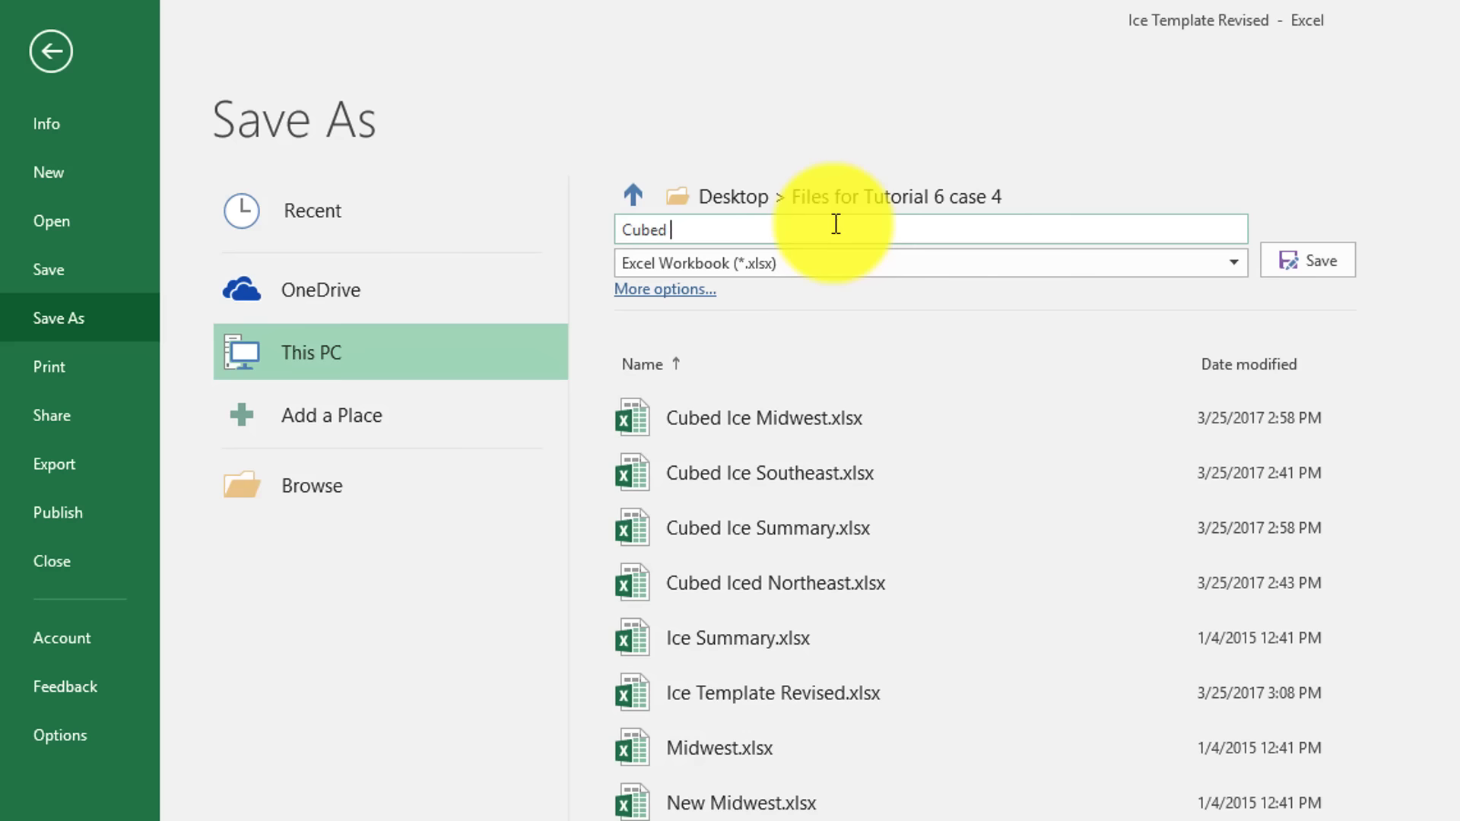
{"action": "type", "text": "Ice Test"}
{"action": "left_click", "coordinate": [1318, 278]}
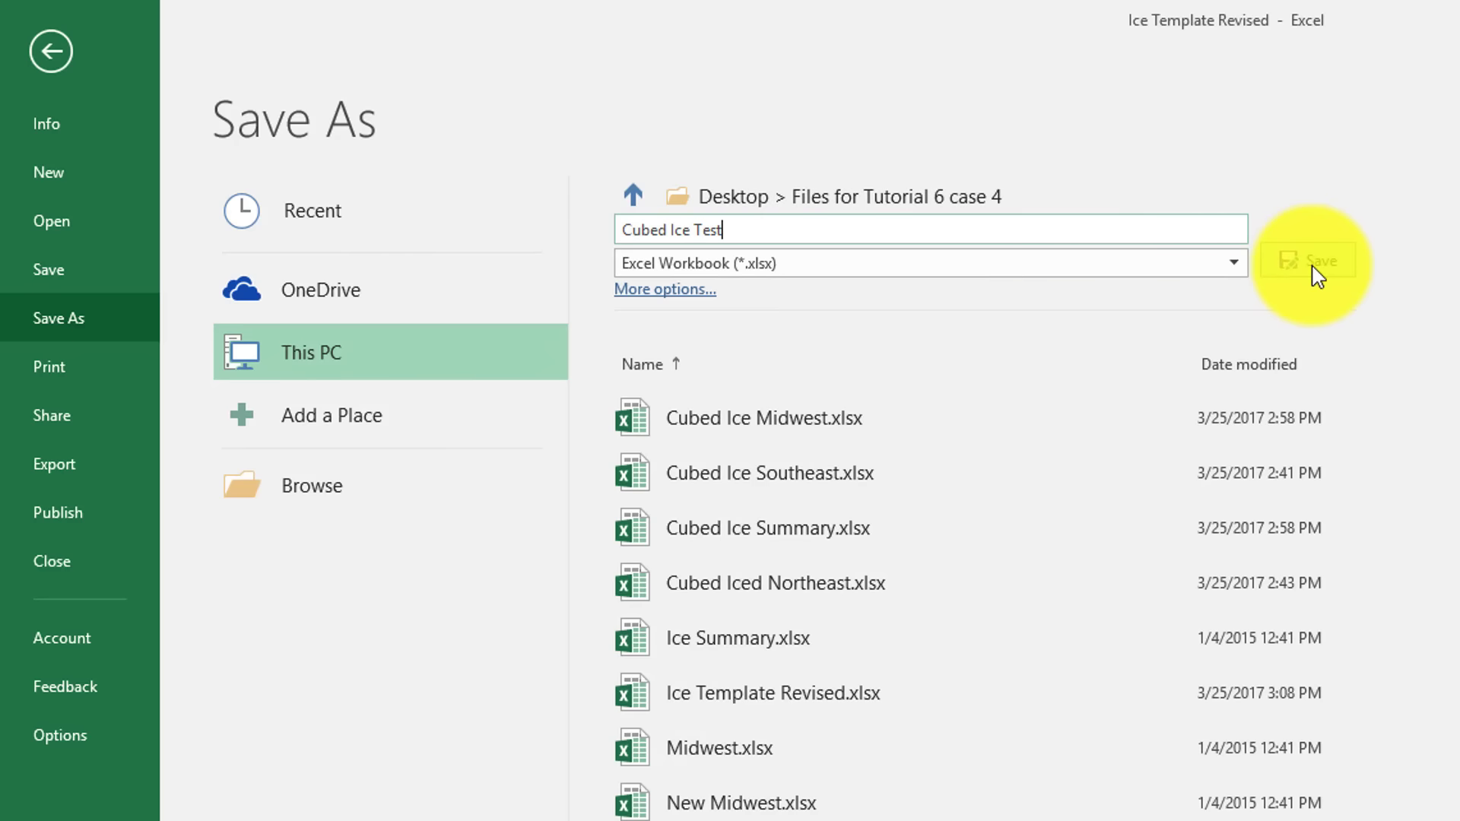